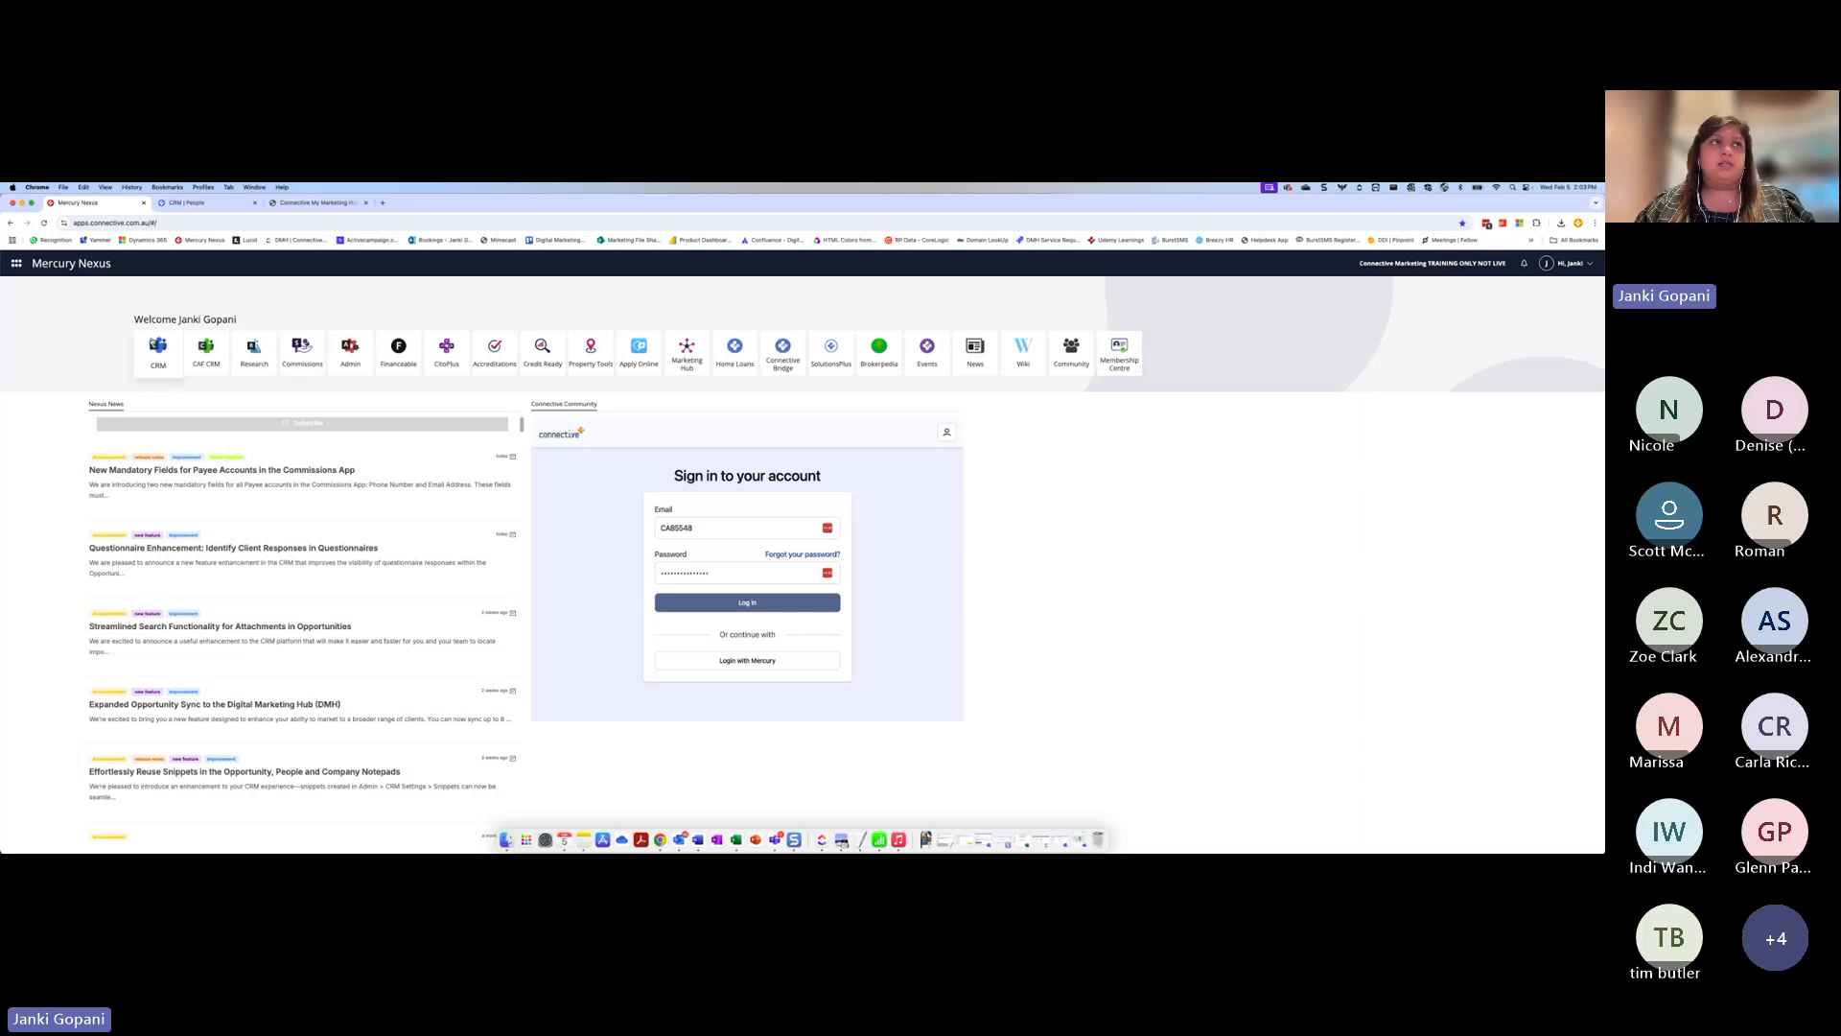
Switch to the CRM, view the People list, and return to the open contact's details
click(202, 205)
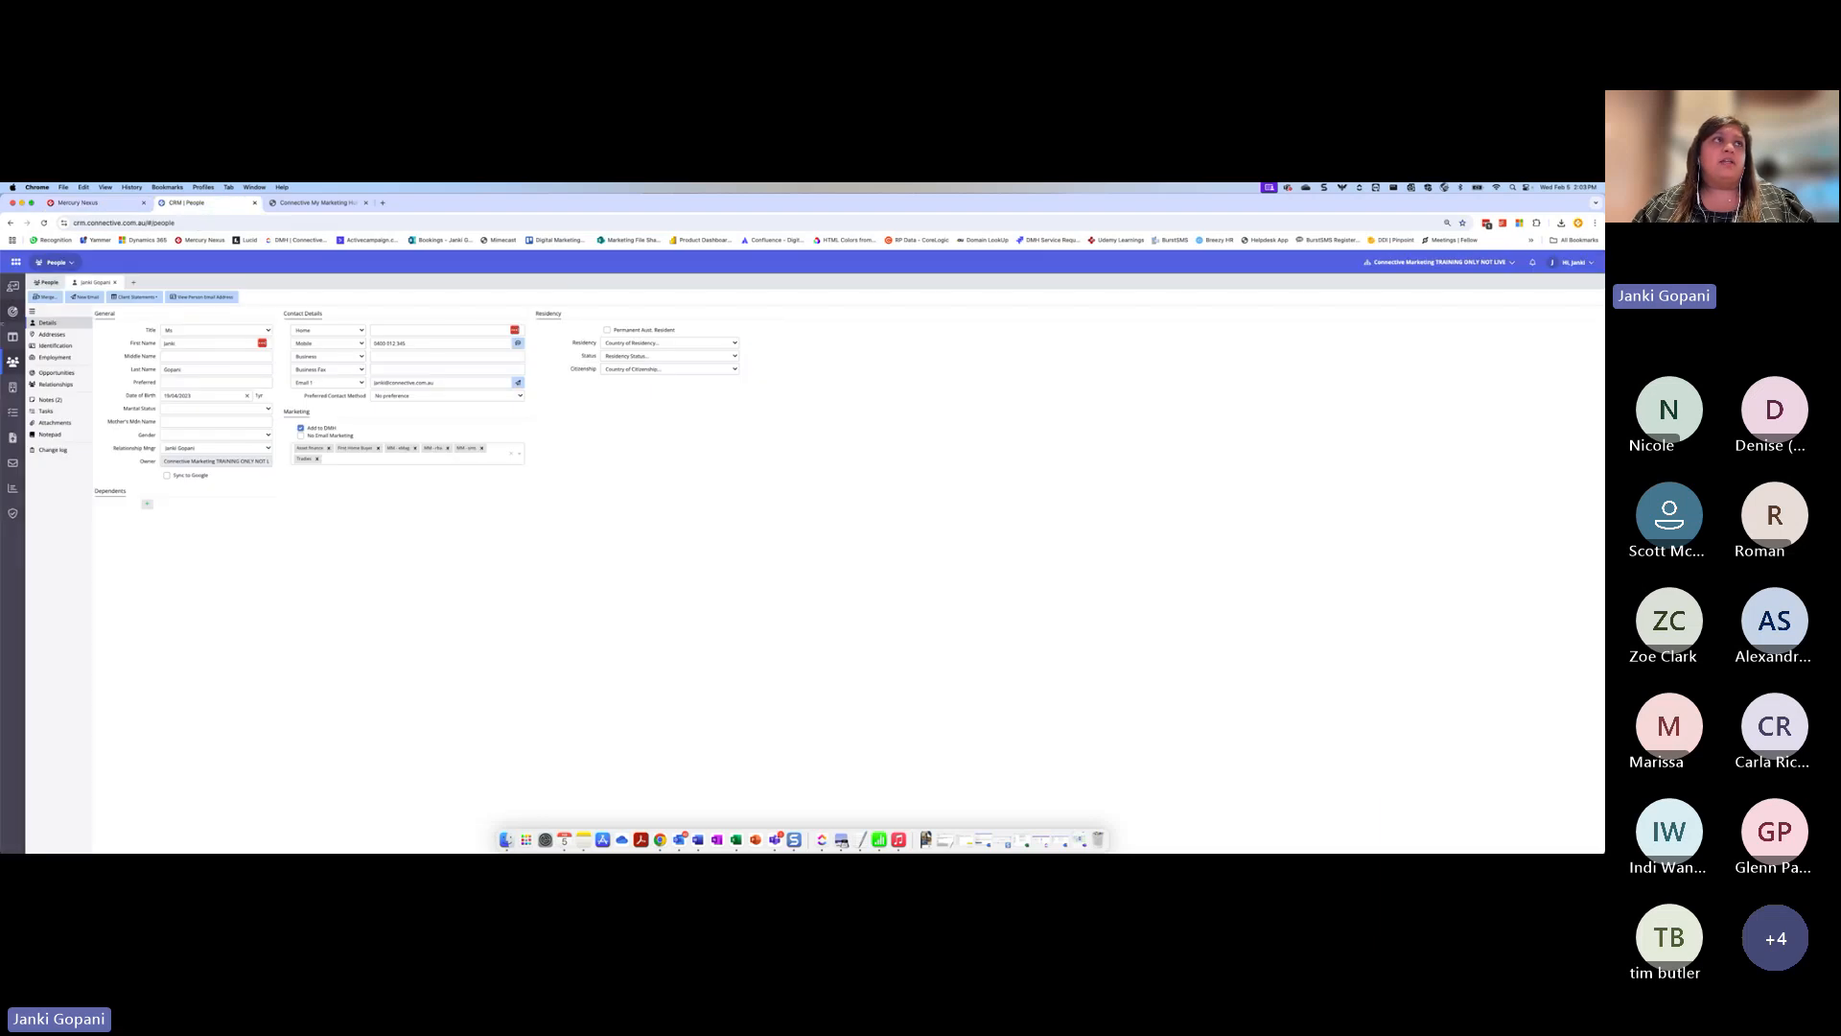
mouse_move(21, 286)
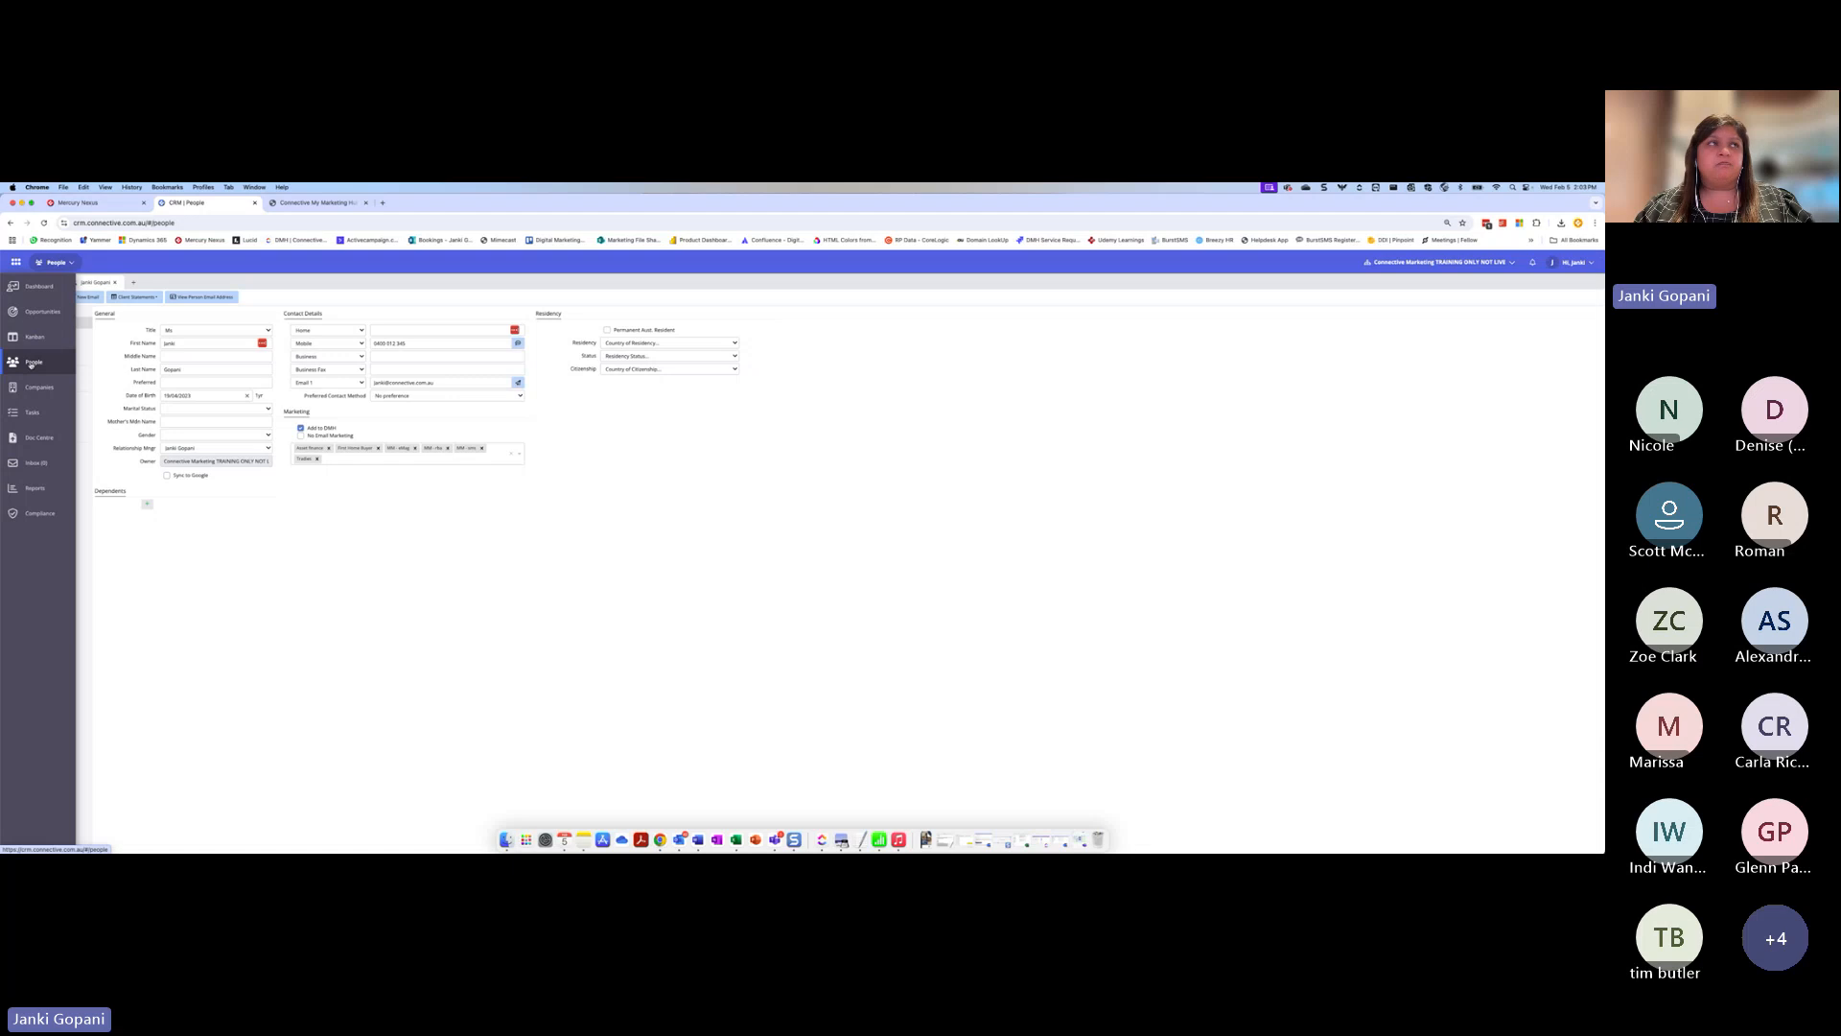
click(40, 284)
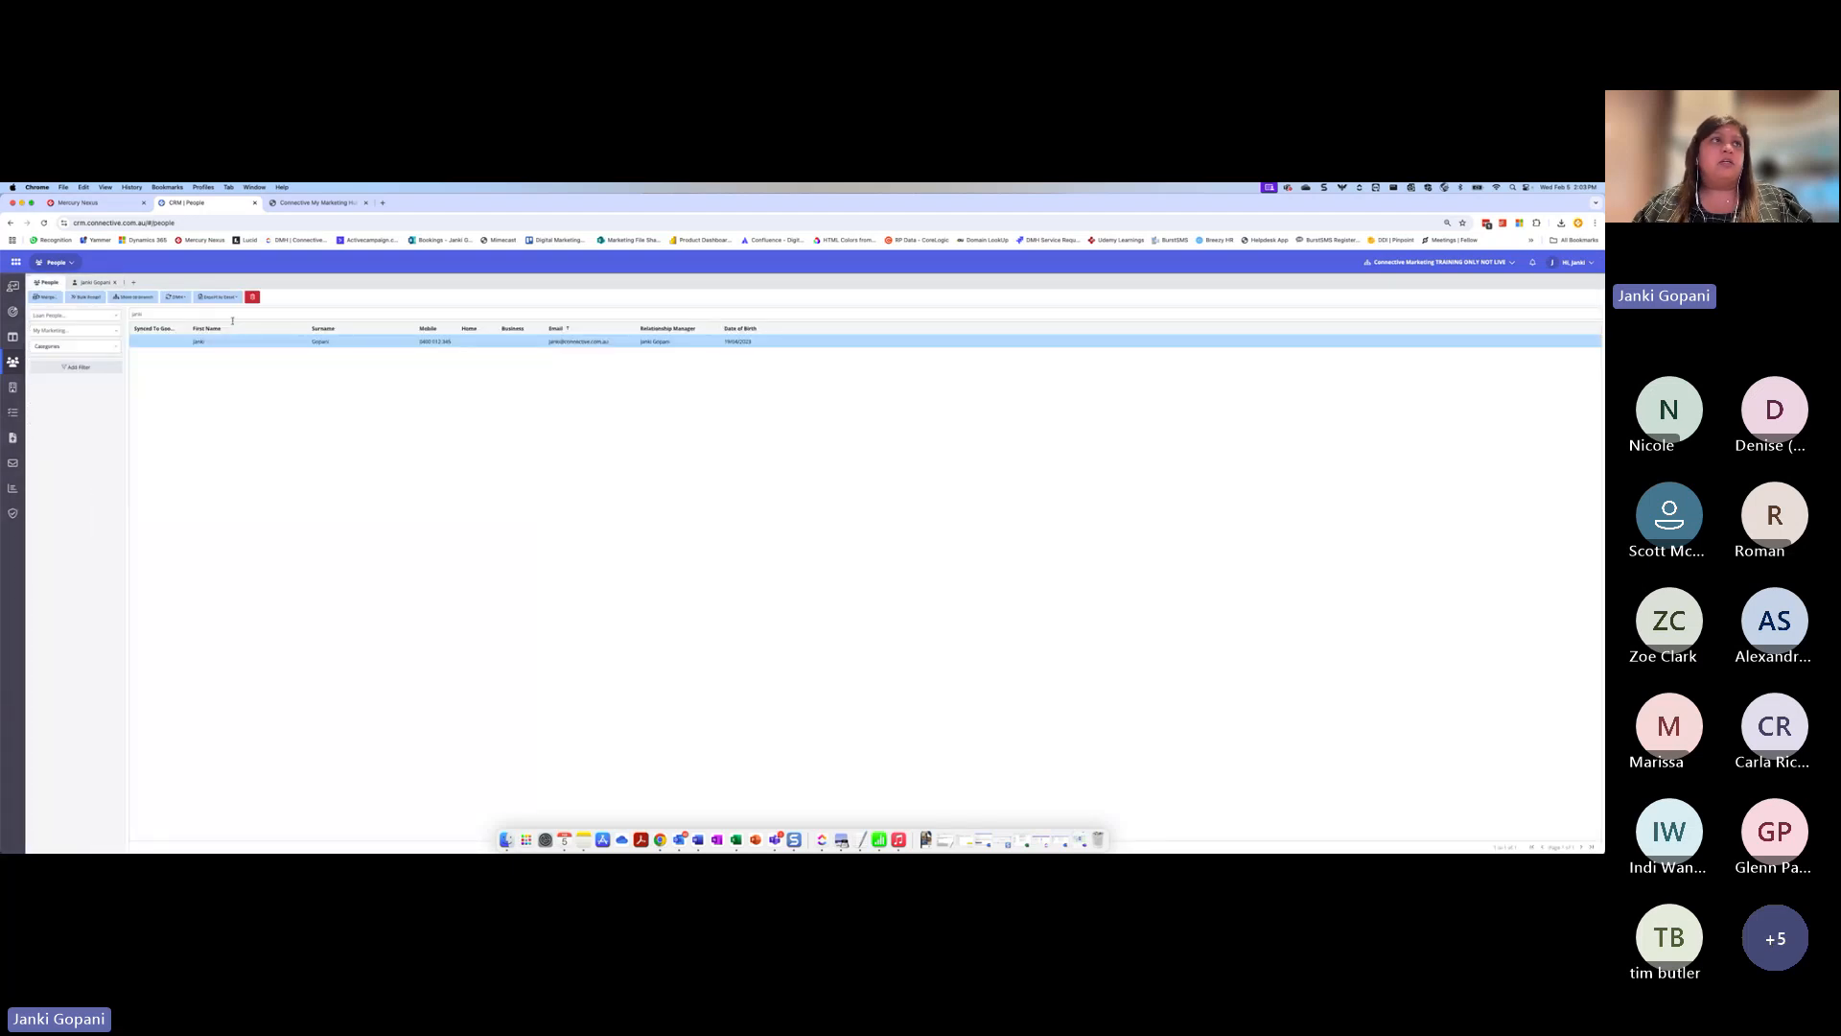
click(94, 282)
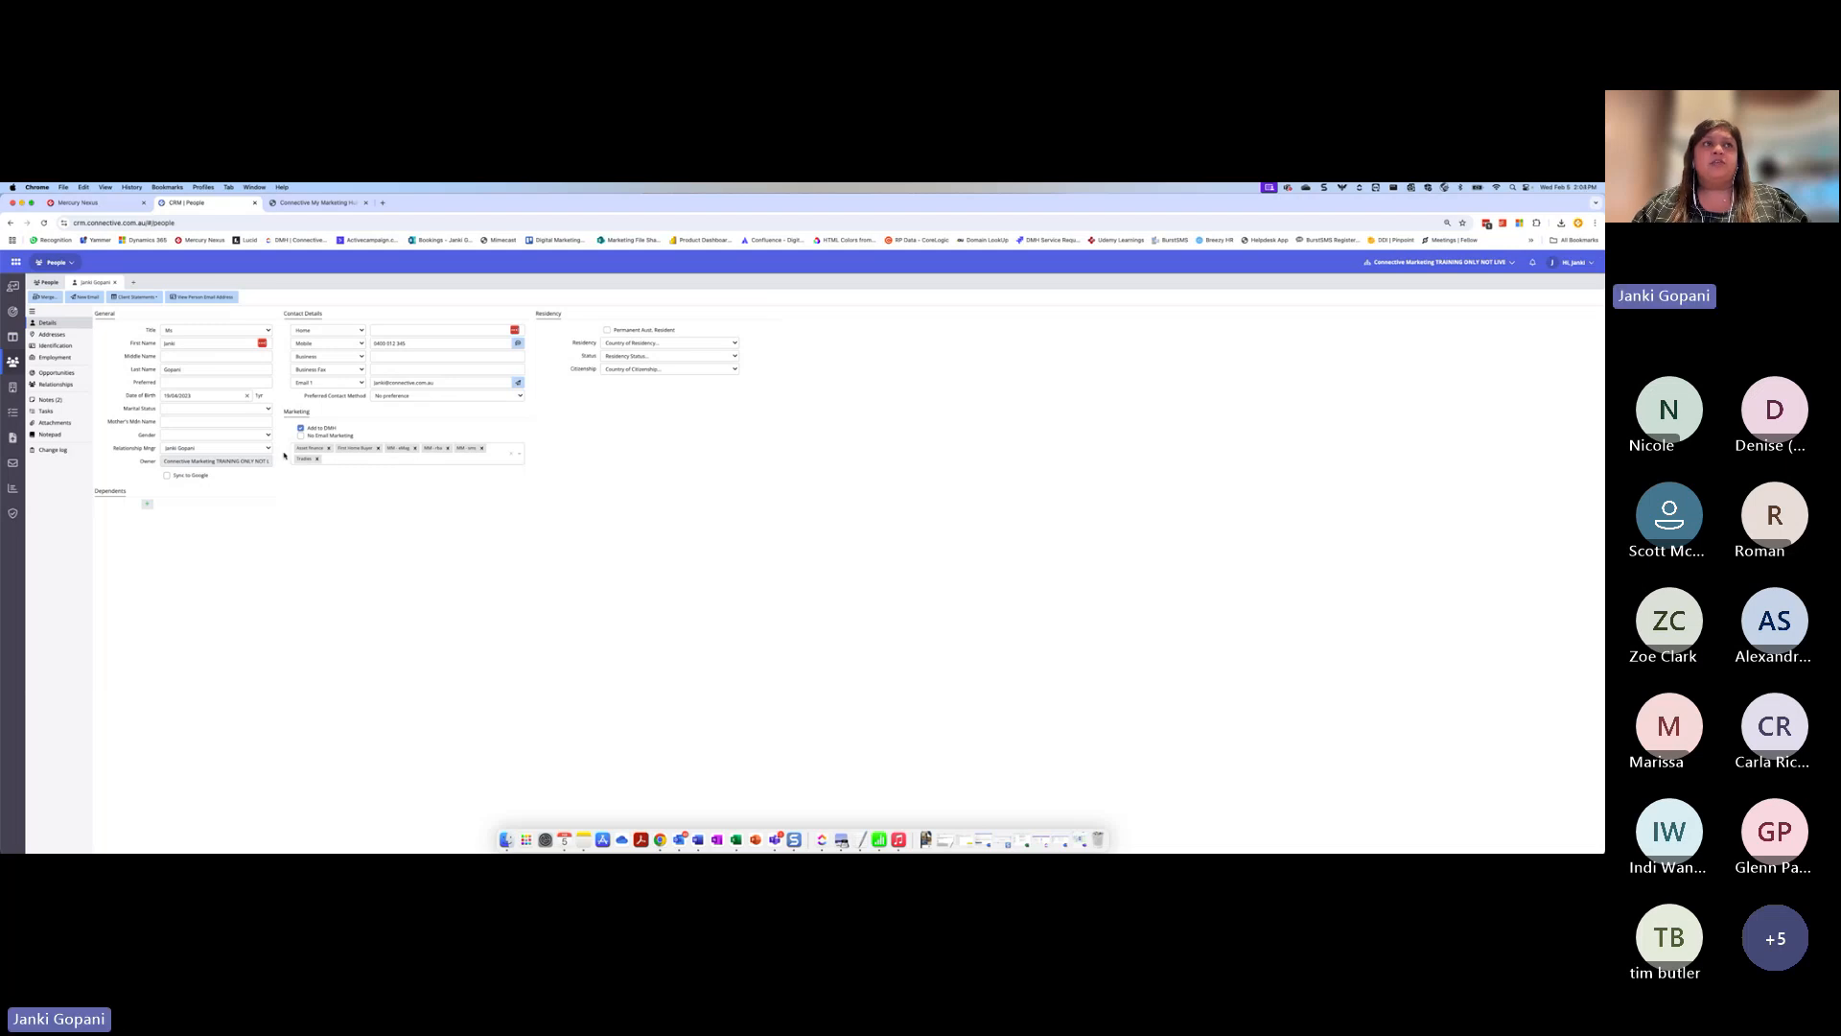
Examine the available marketing categories and the Relationship Mgr field on the contact's details
click(520, 458)
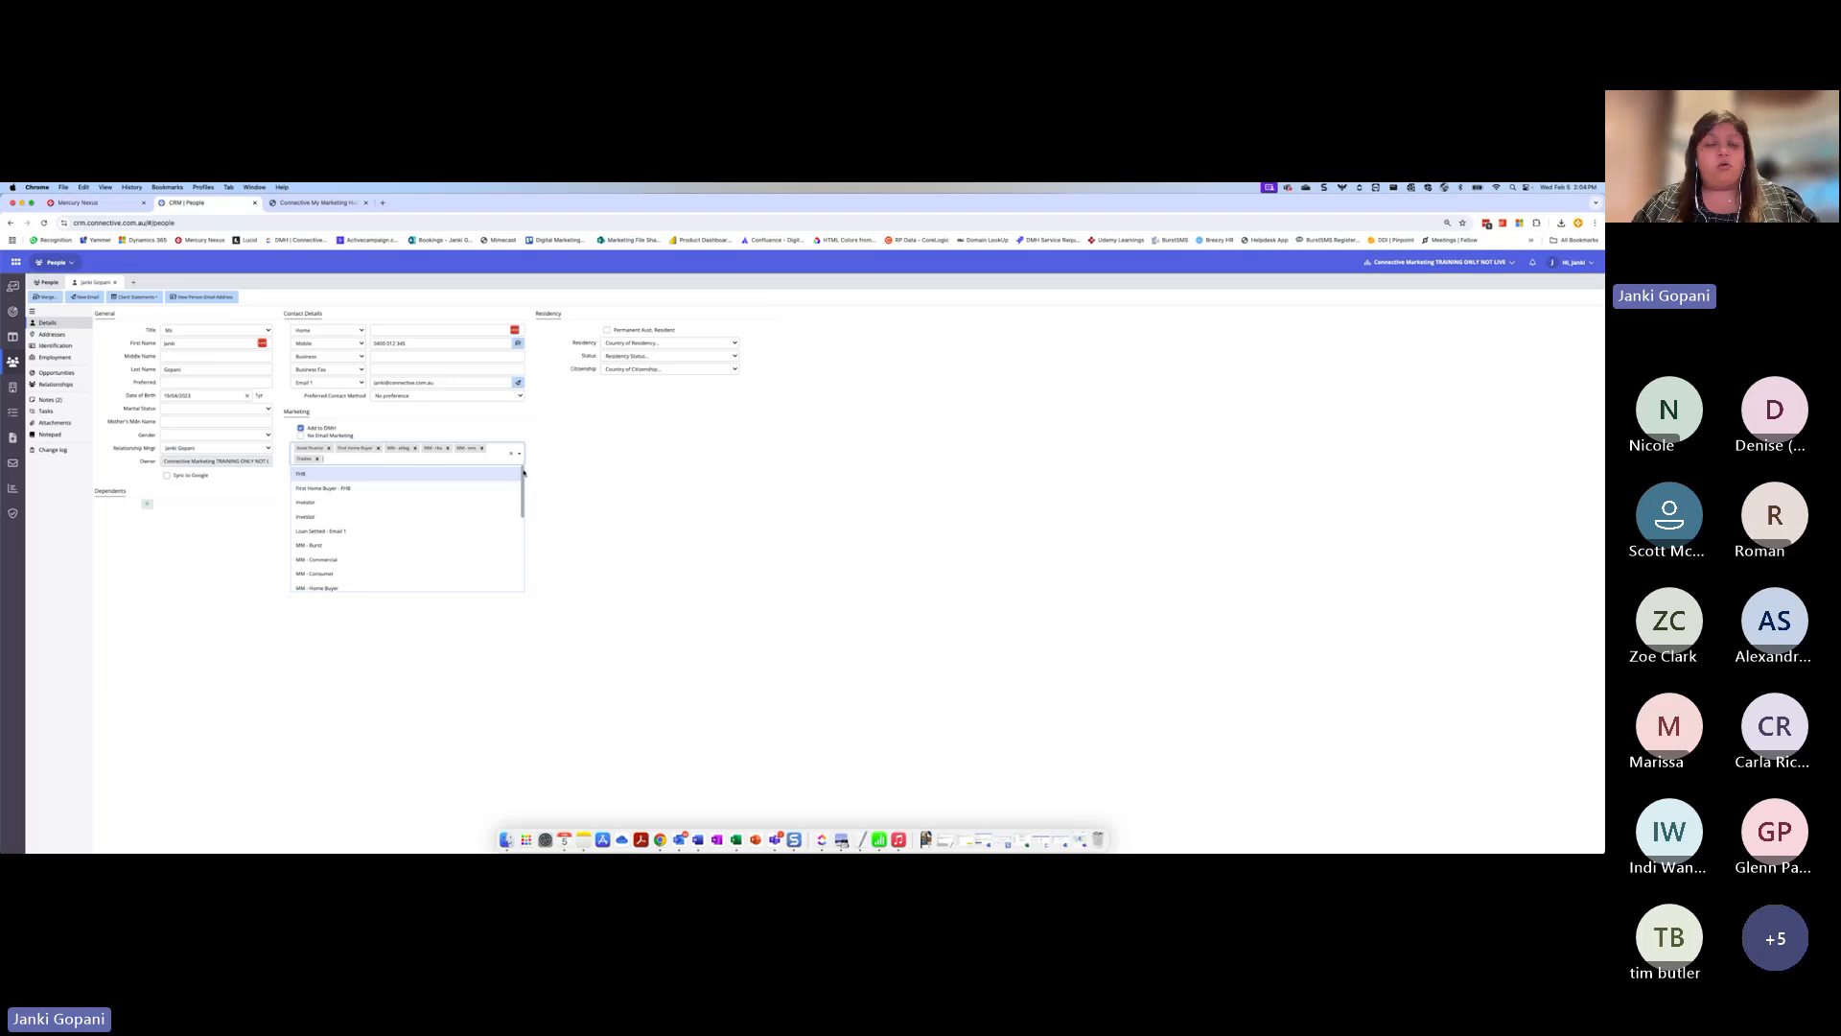
click(533, 470)
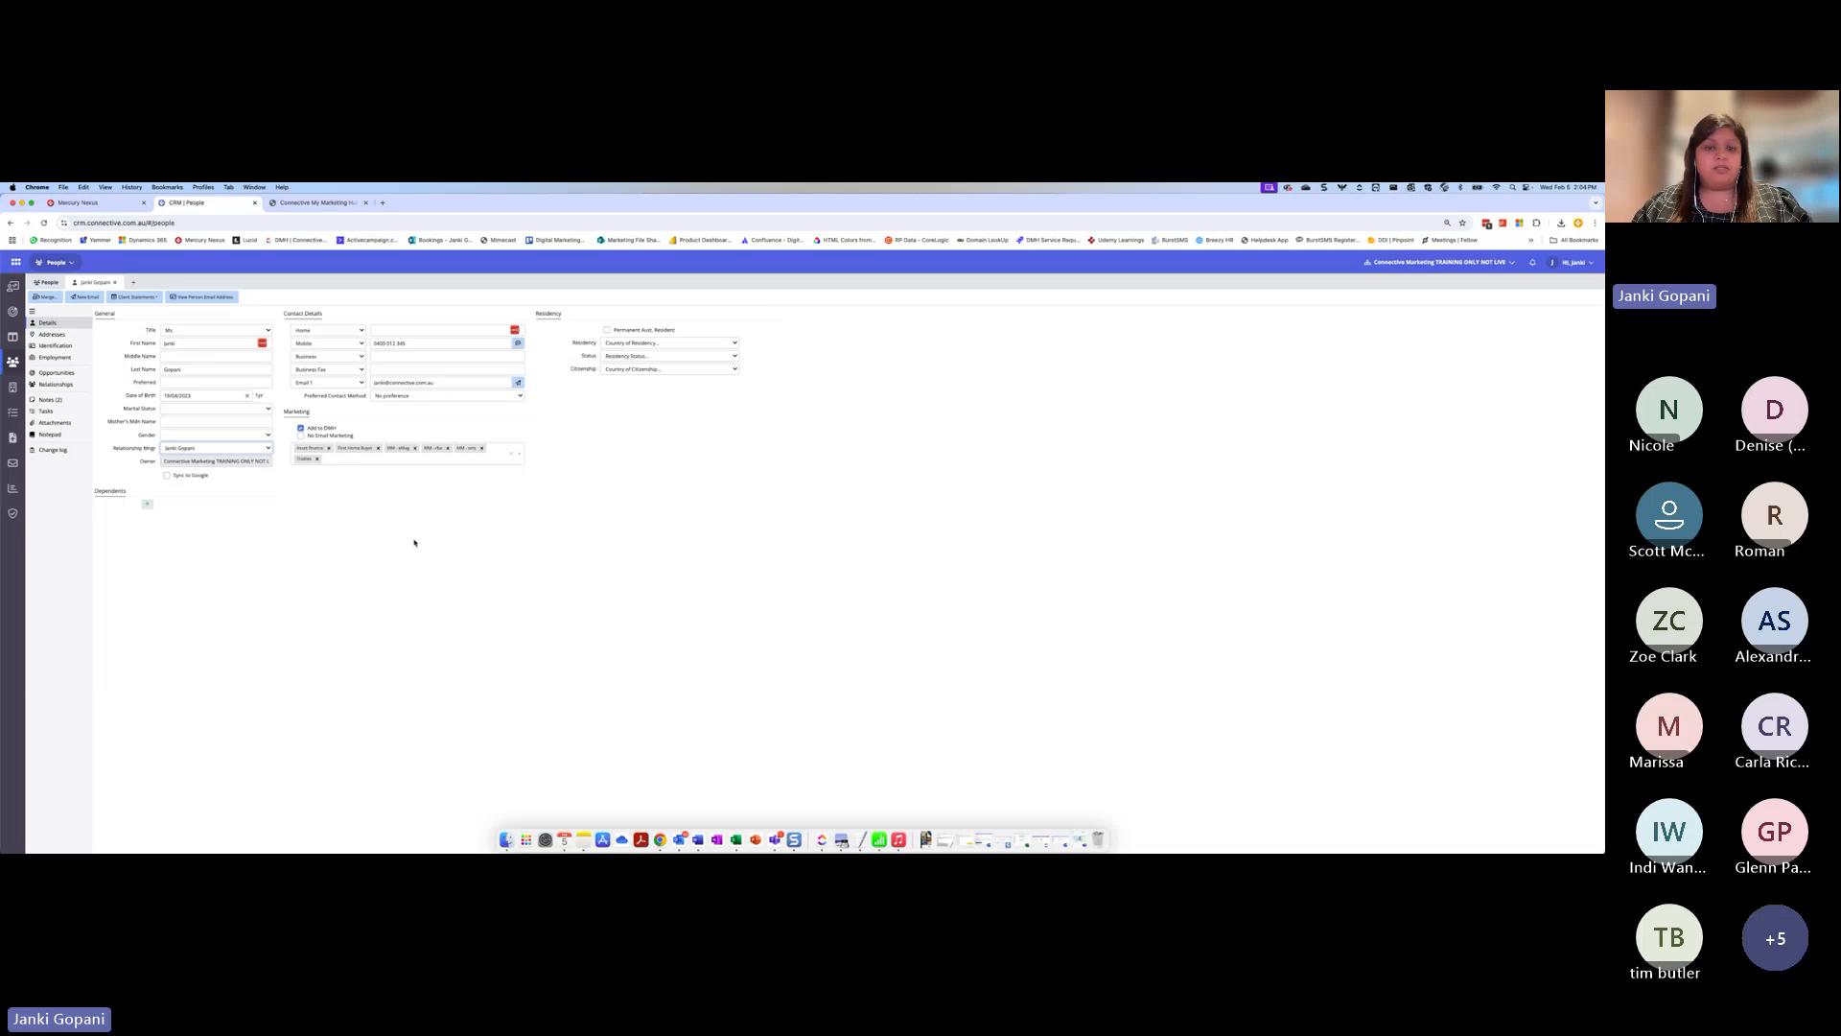
drag(114, 457, 138, 452)
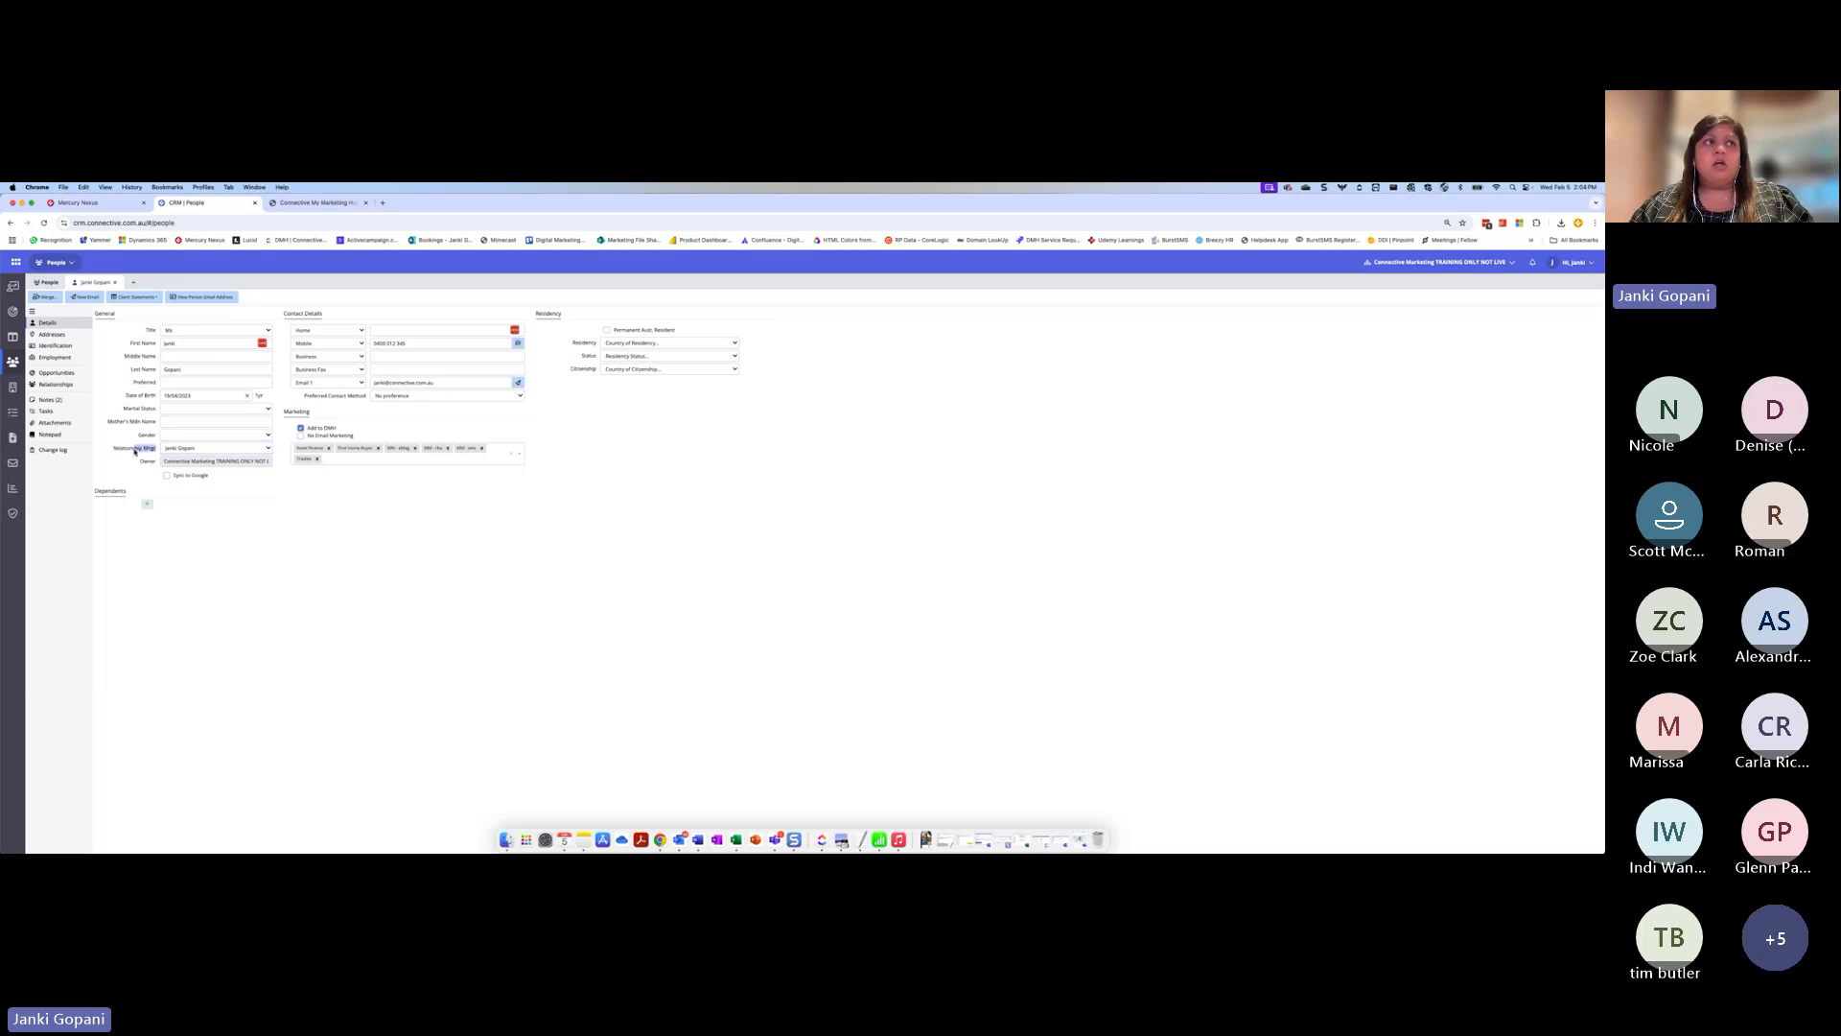
click(147, 448)
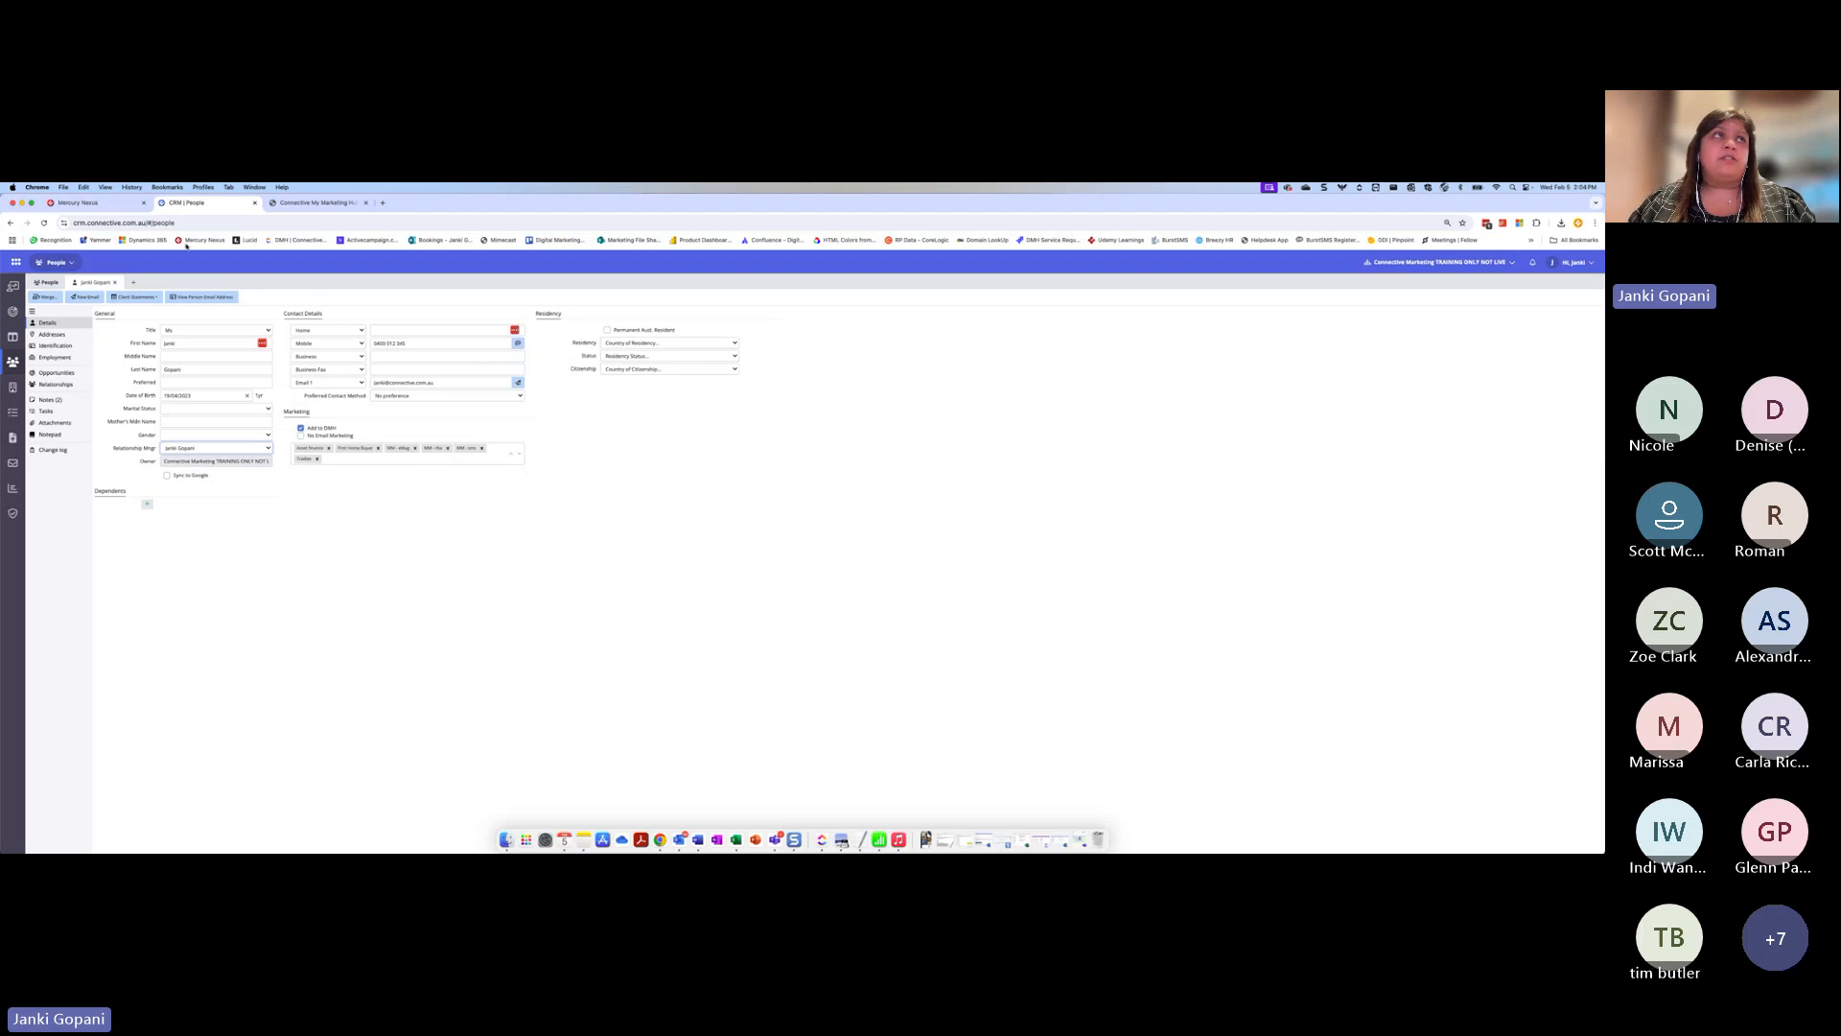
Open Admin from Mercury Nexus and view the People Categories in the CRM Settings
click(99, 204)
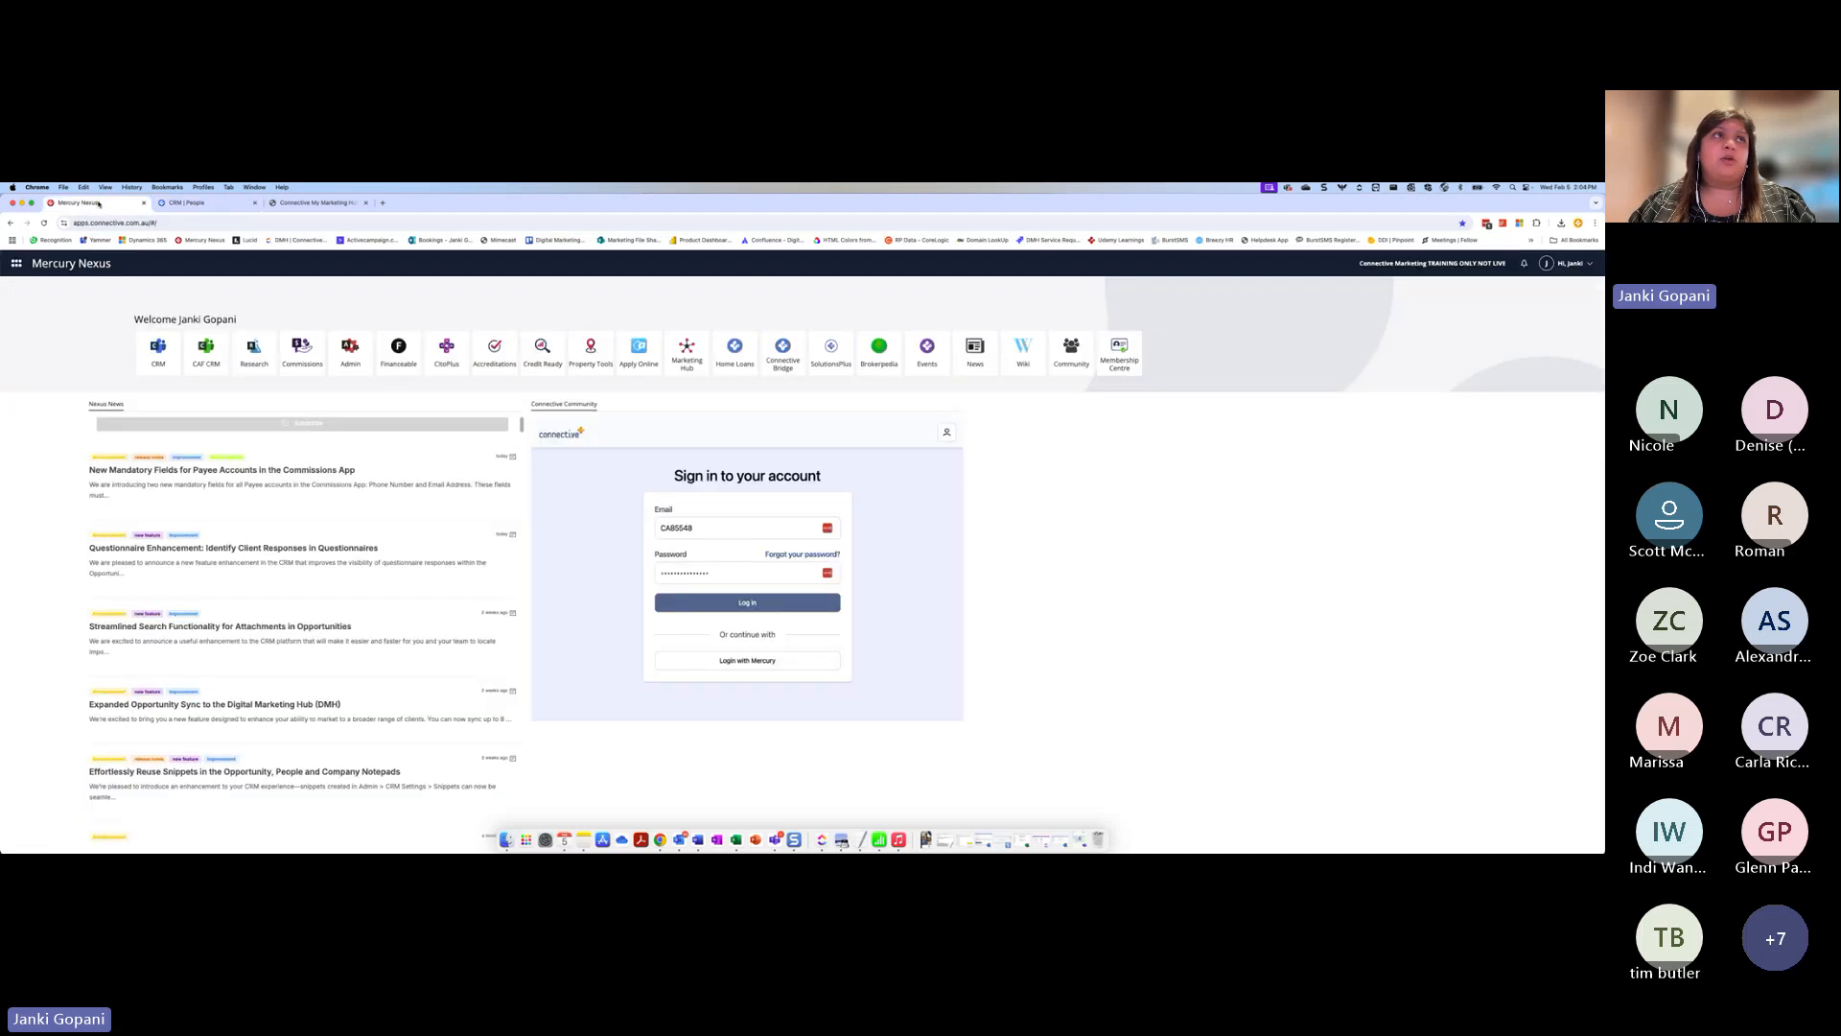
click(353, 350)
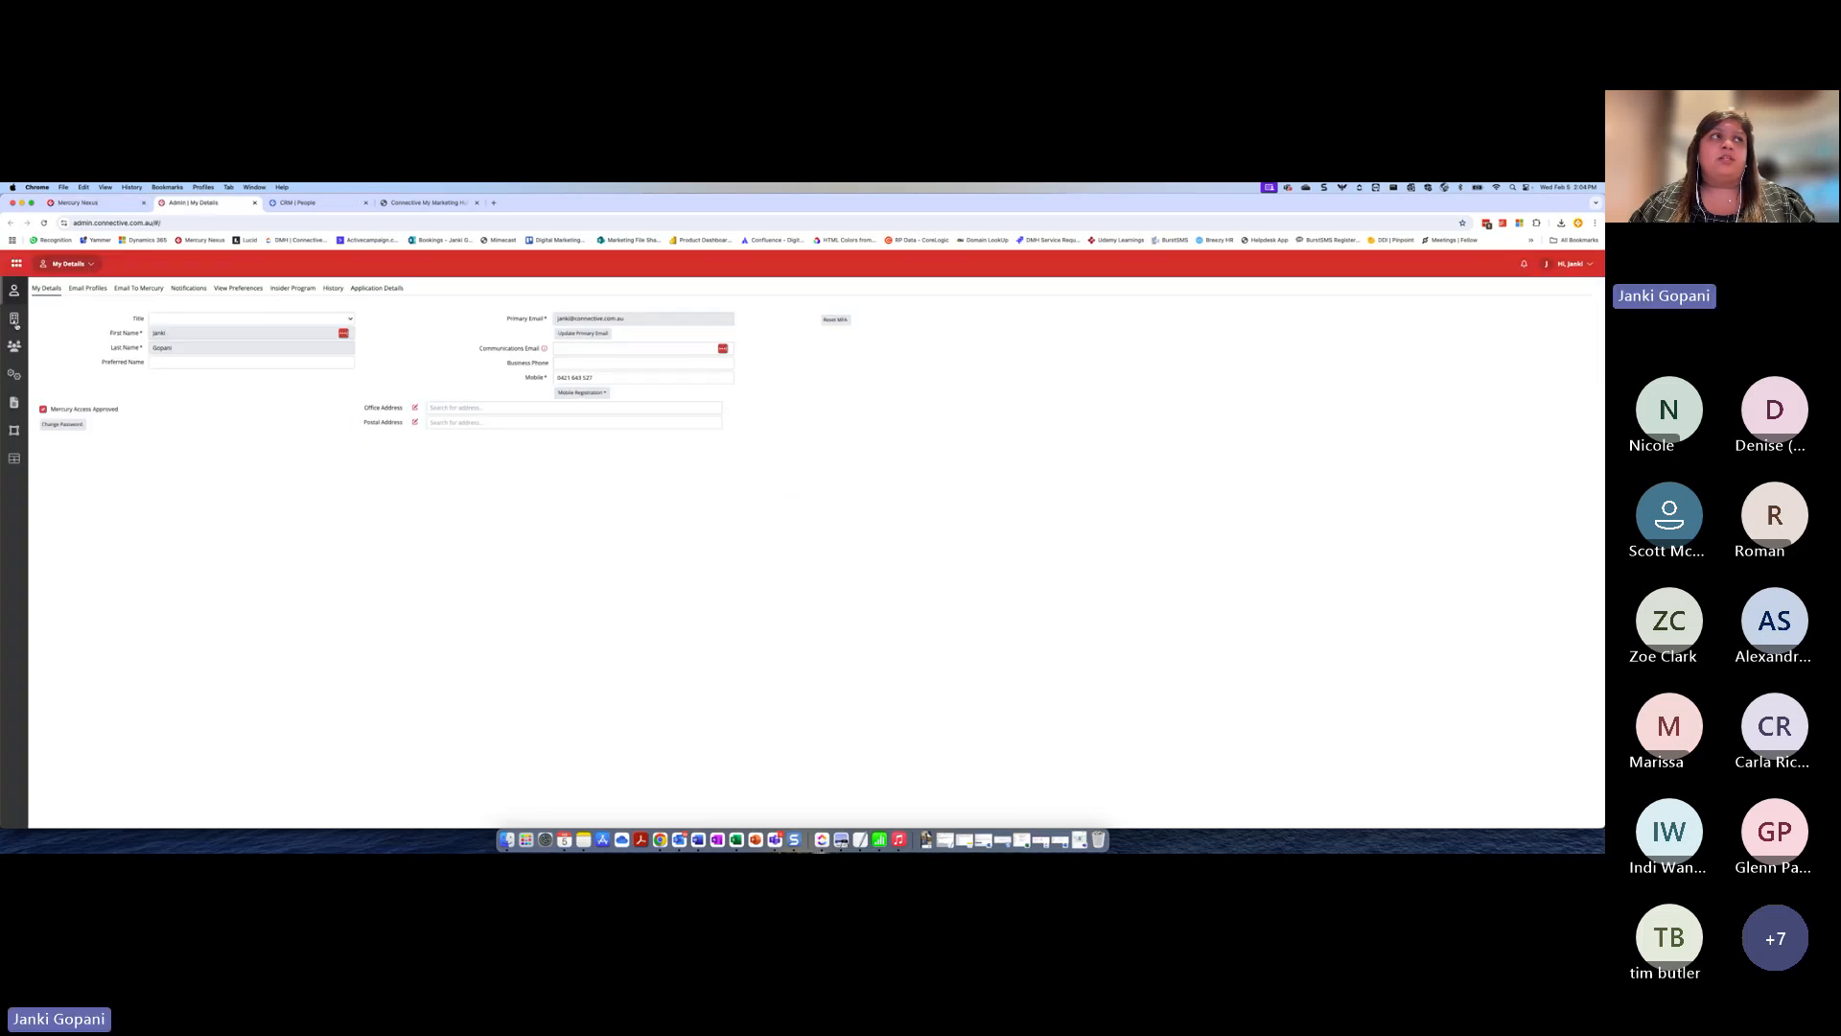
mouse_move(15, 326)
click(33, 374)
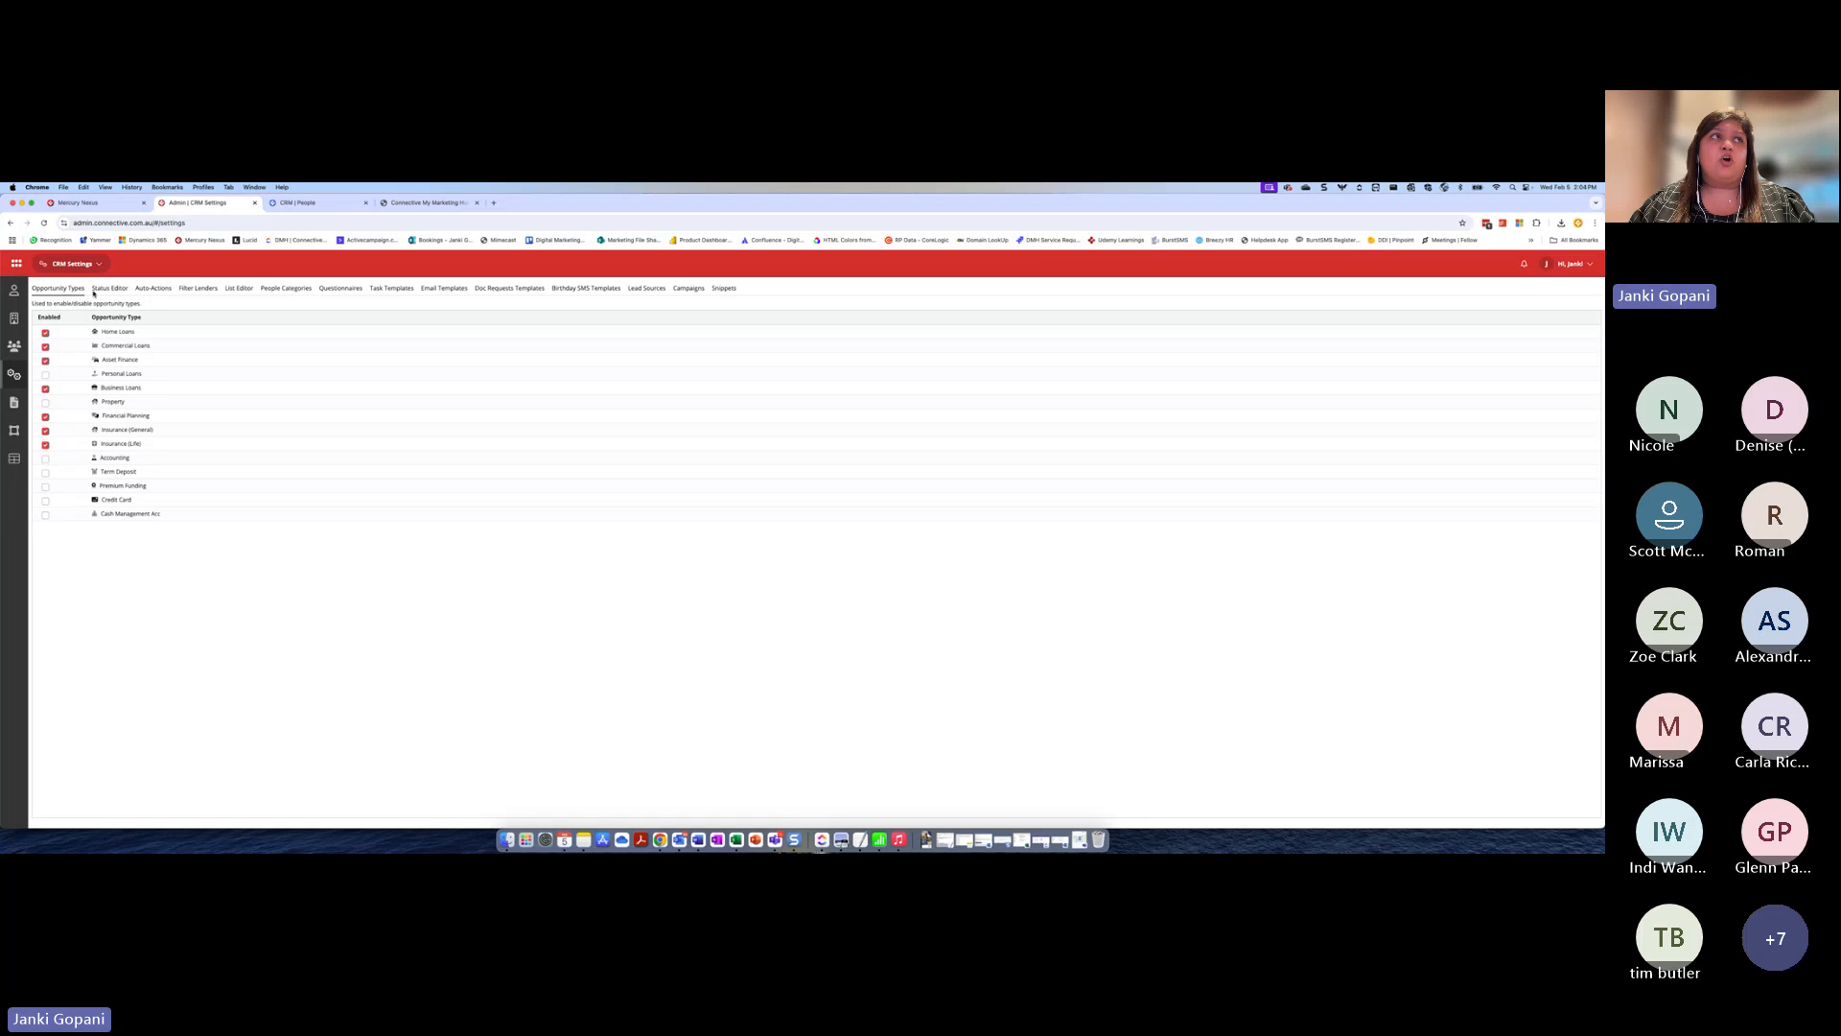
click(276, 288)
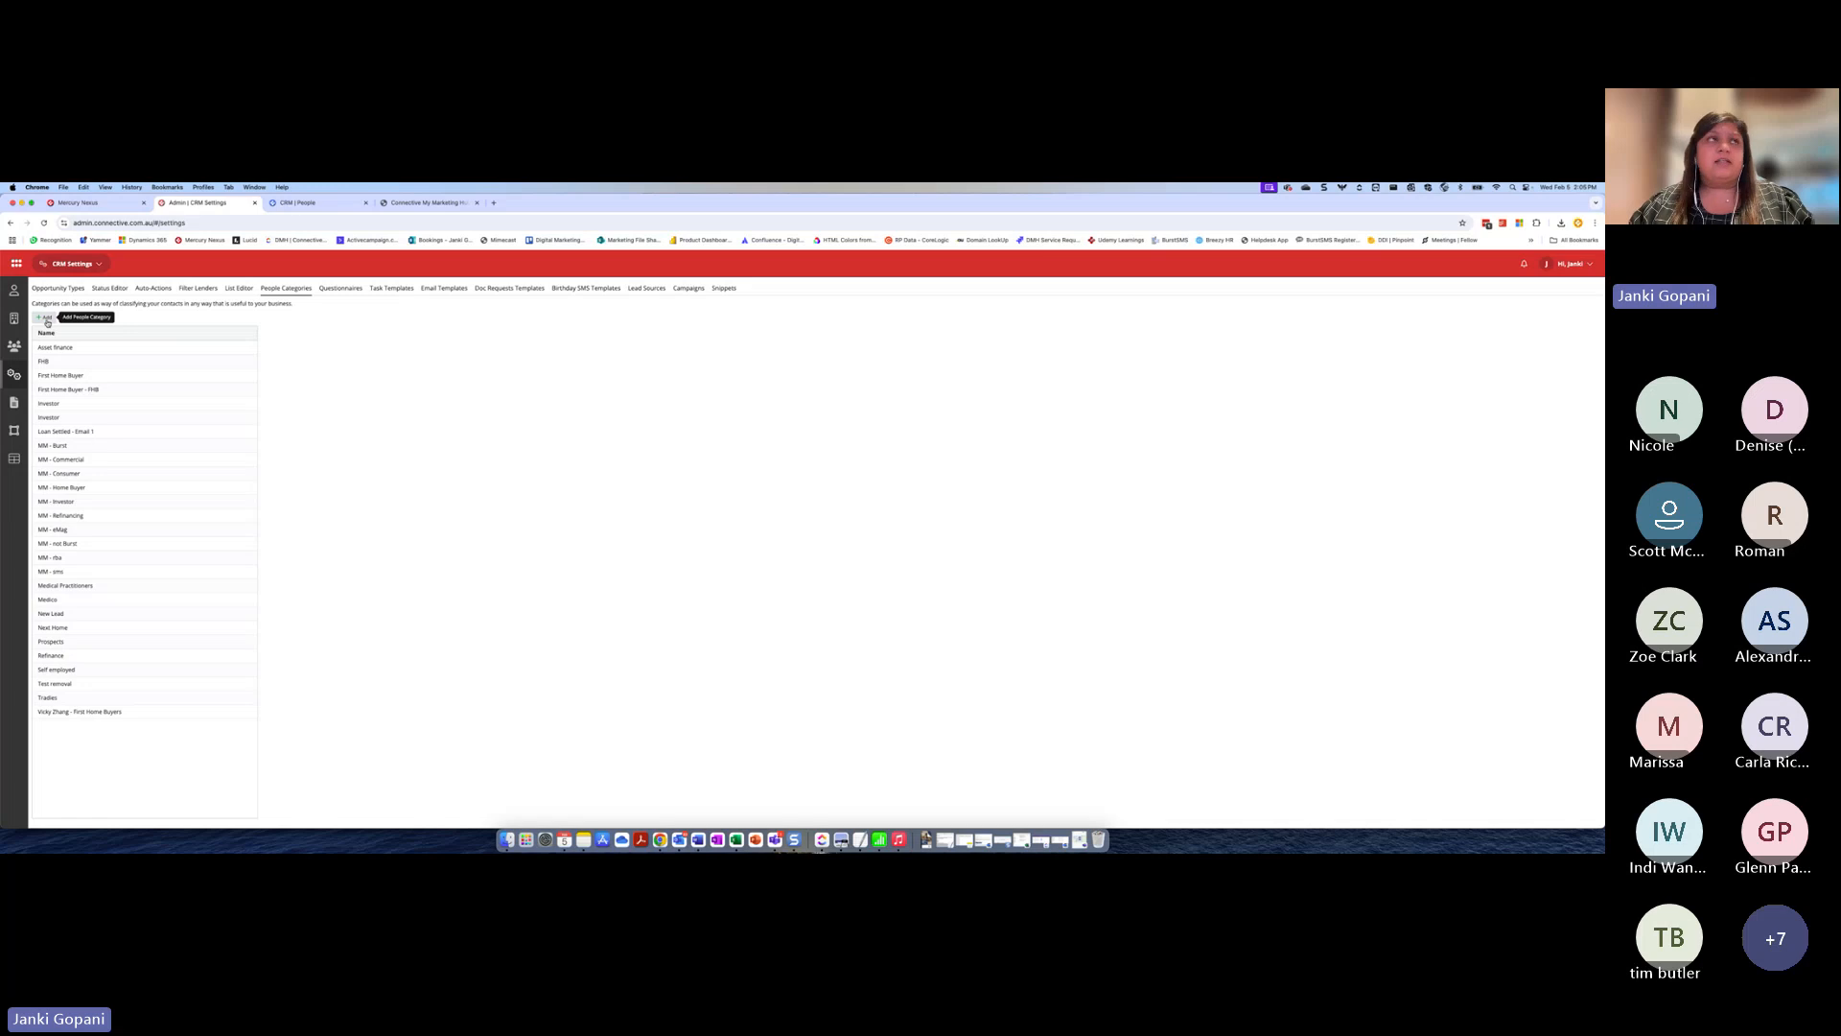
Switch to the Connective My Marketing Hub and open the Content Manager for campaigns
click(79, 203)
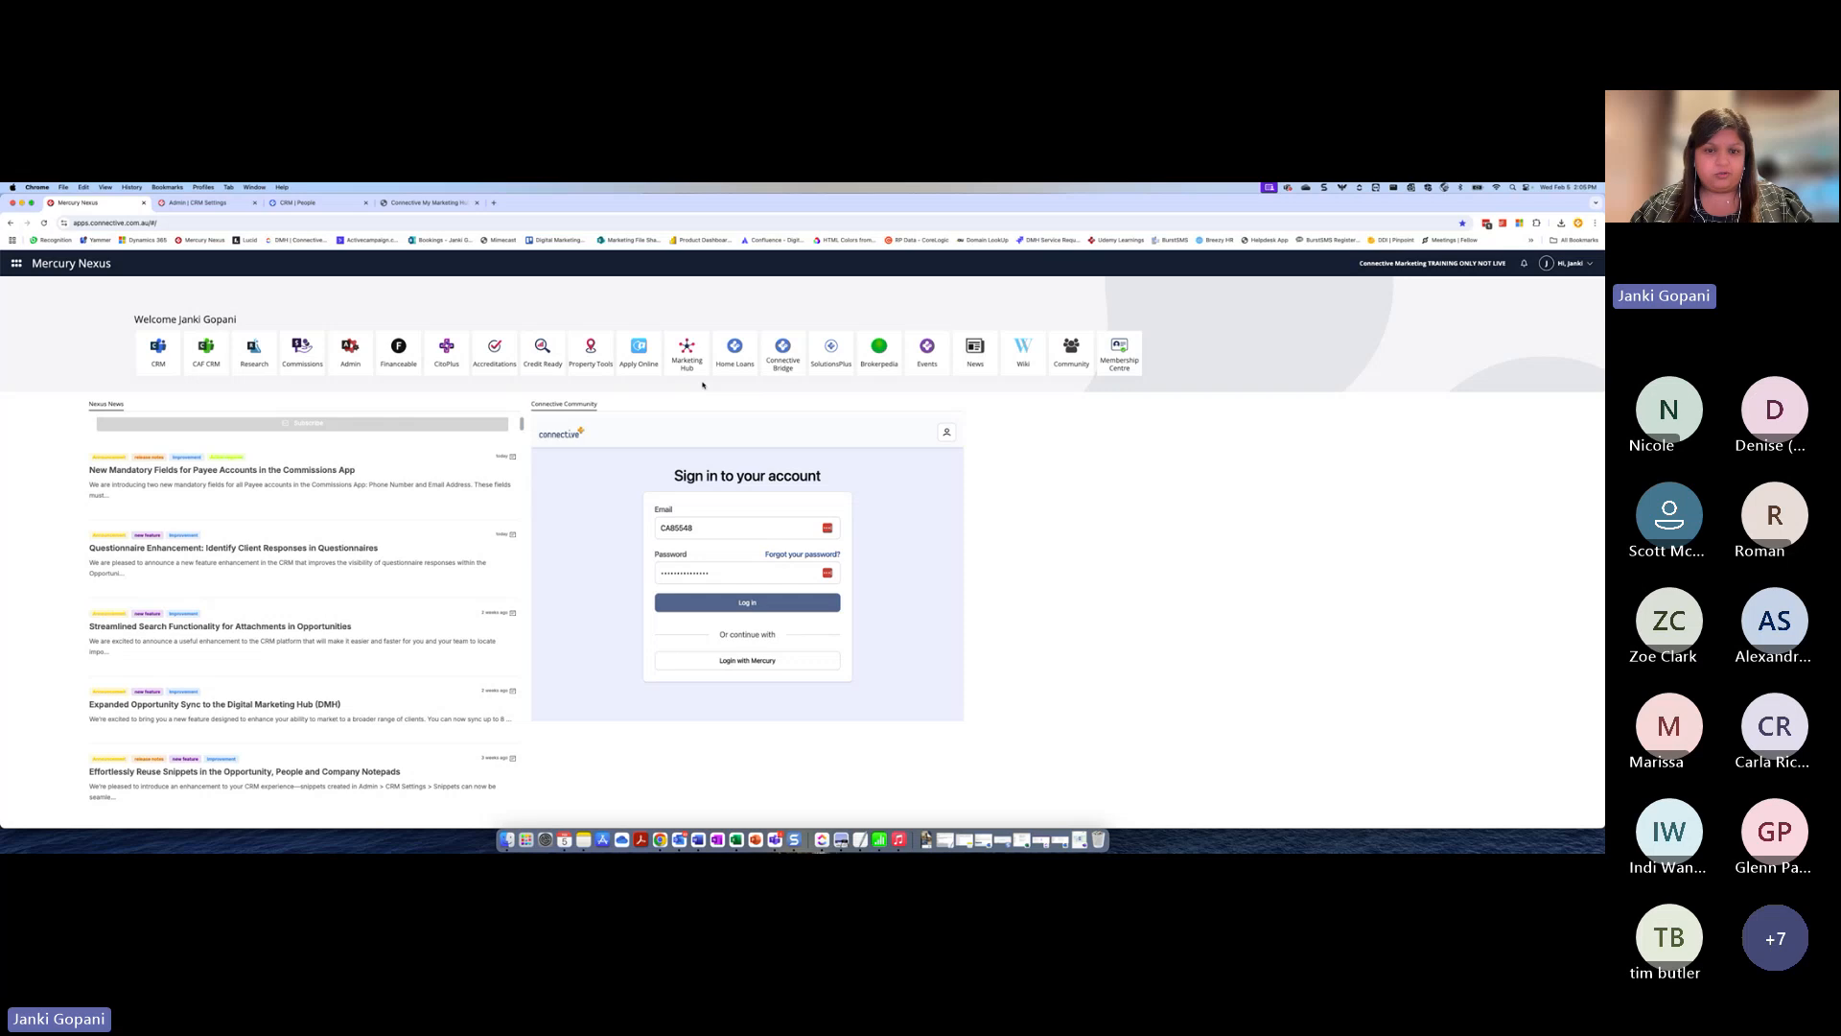
click(427, 203)
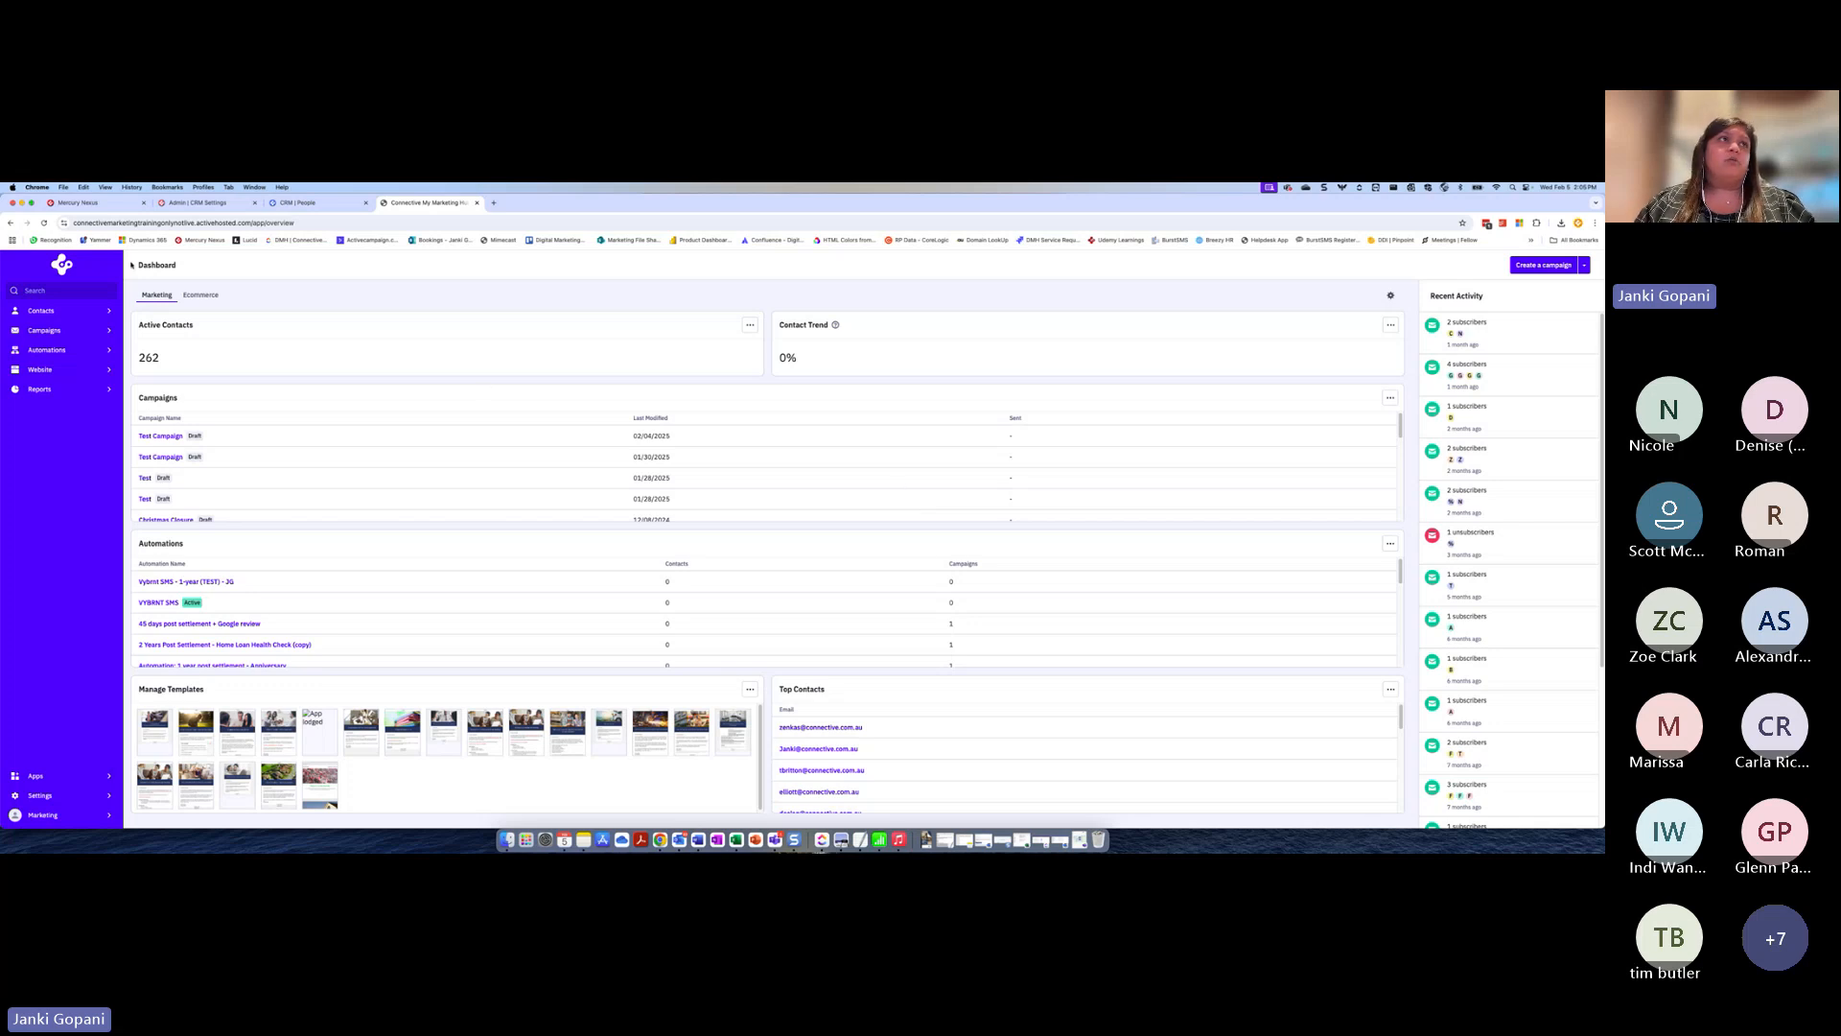
click(44, 330)
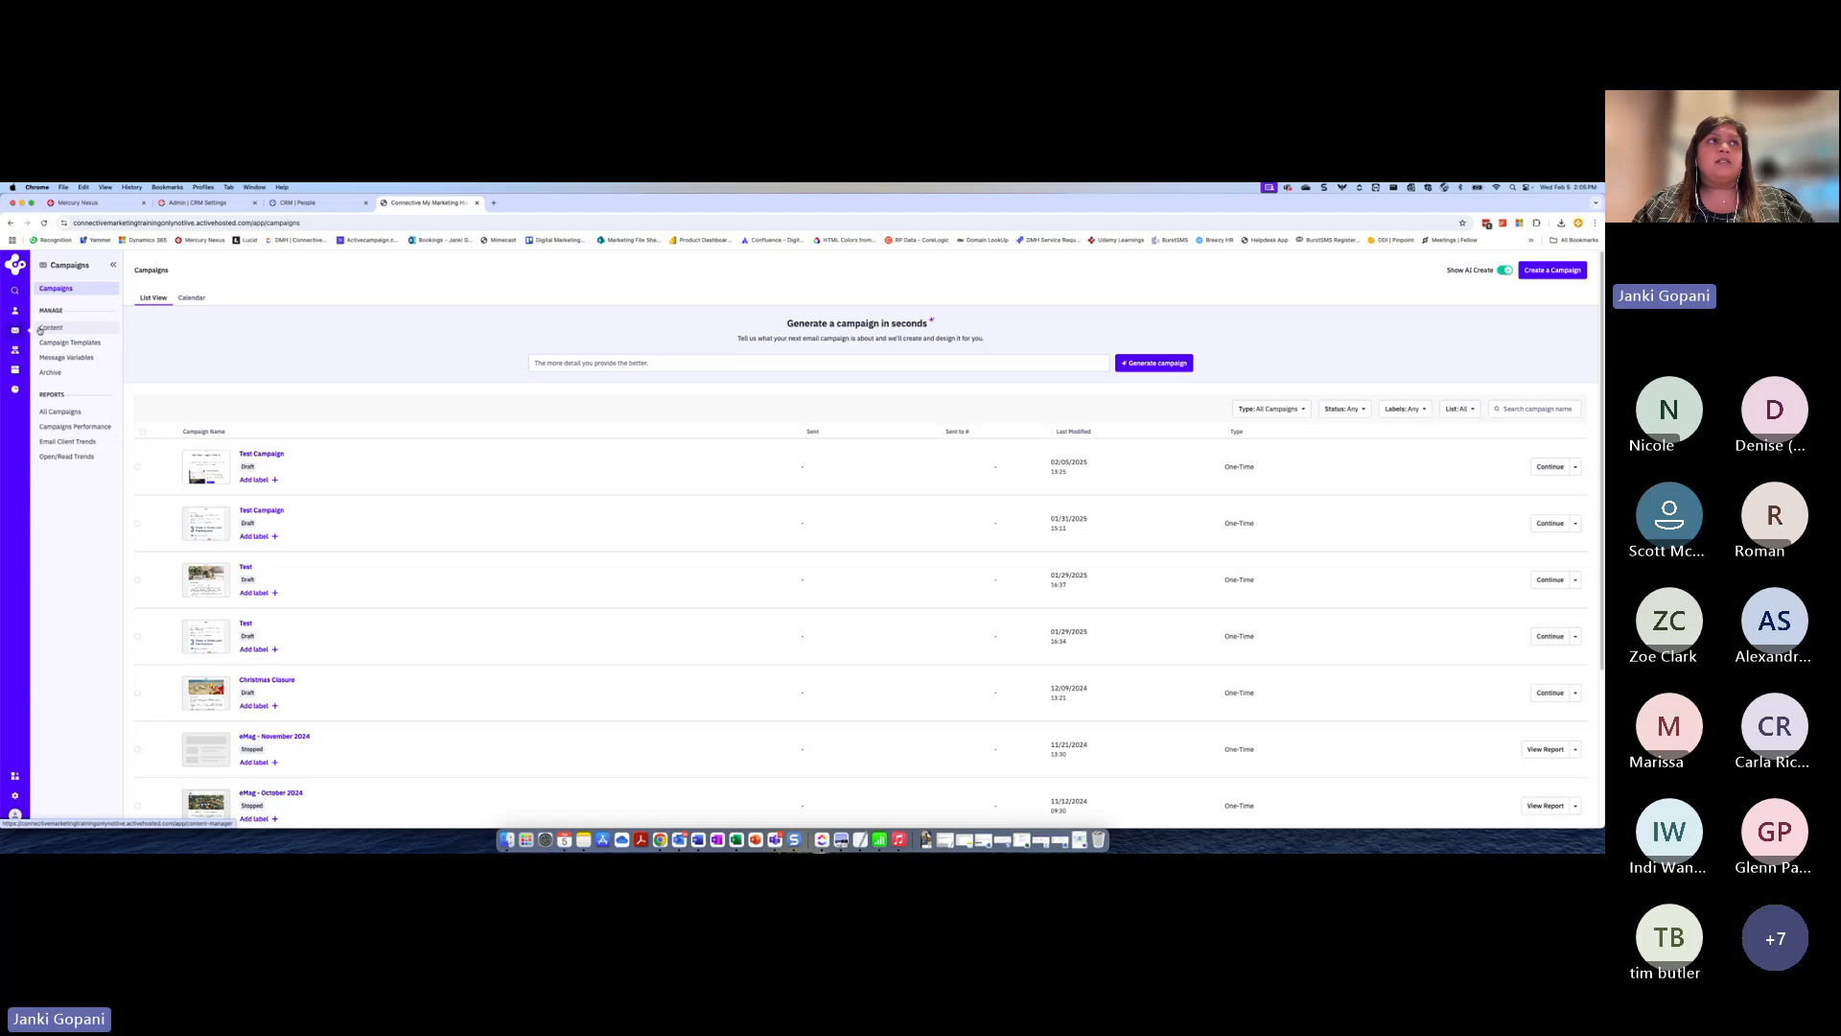
click(41, 330)
click(439, 484)
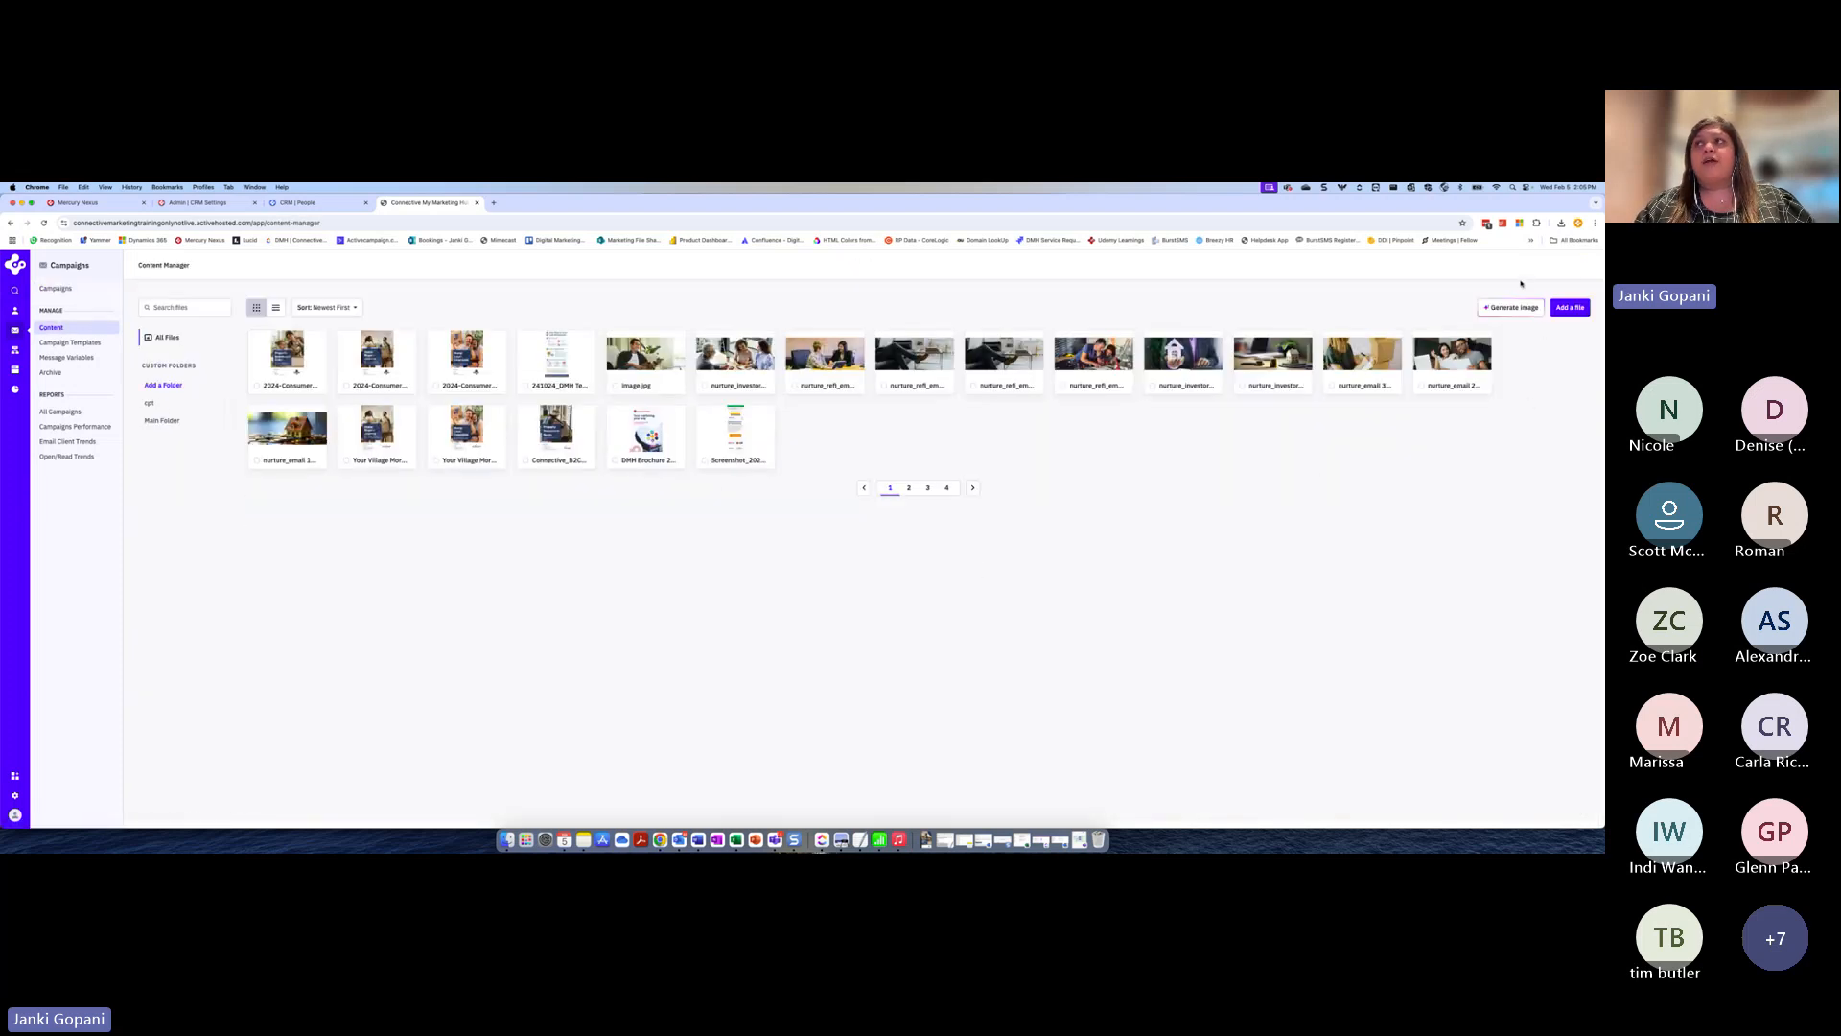
click(1573, 308)
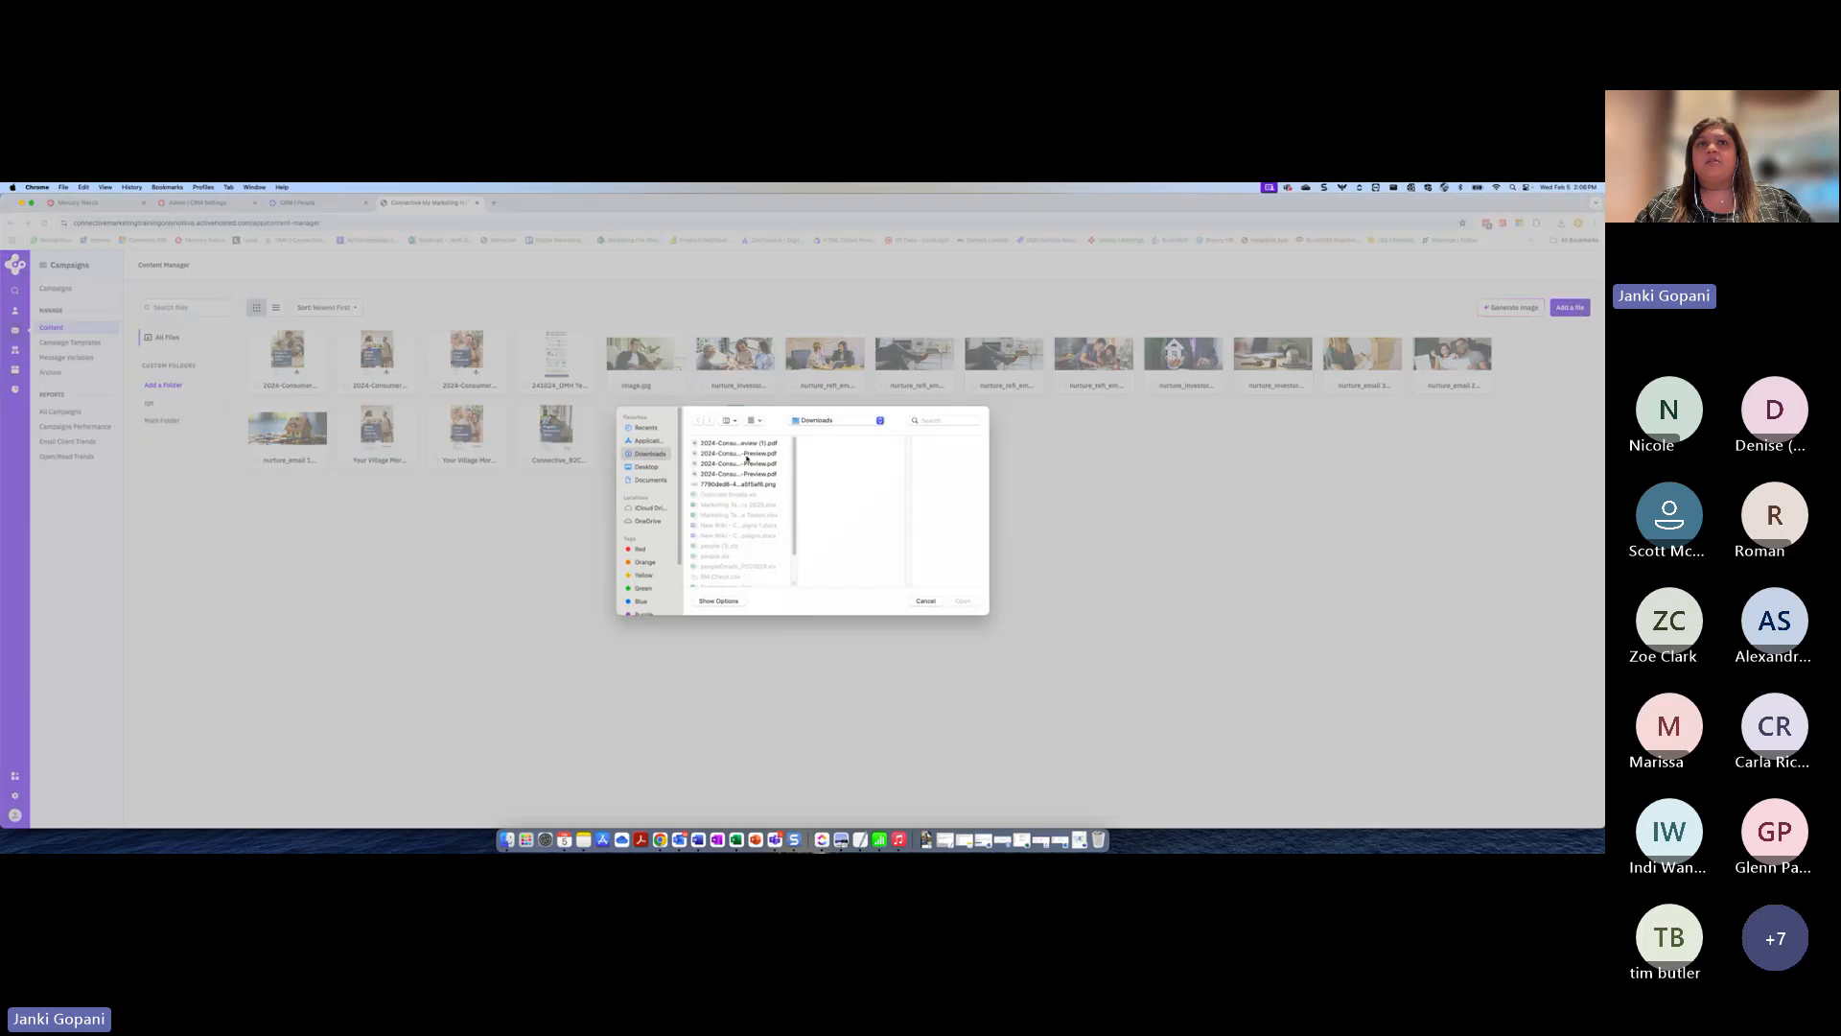
click(747, 454)
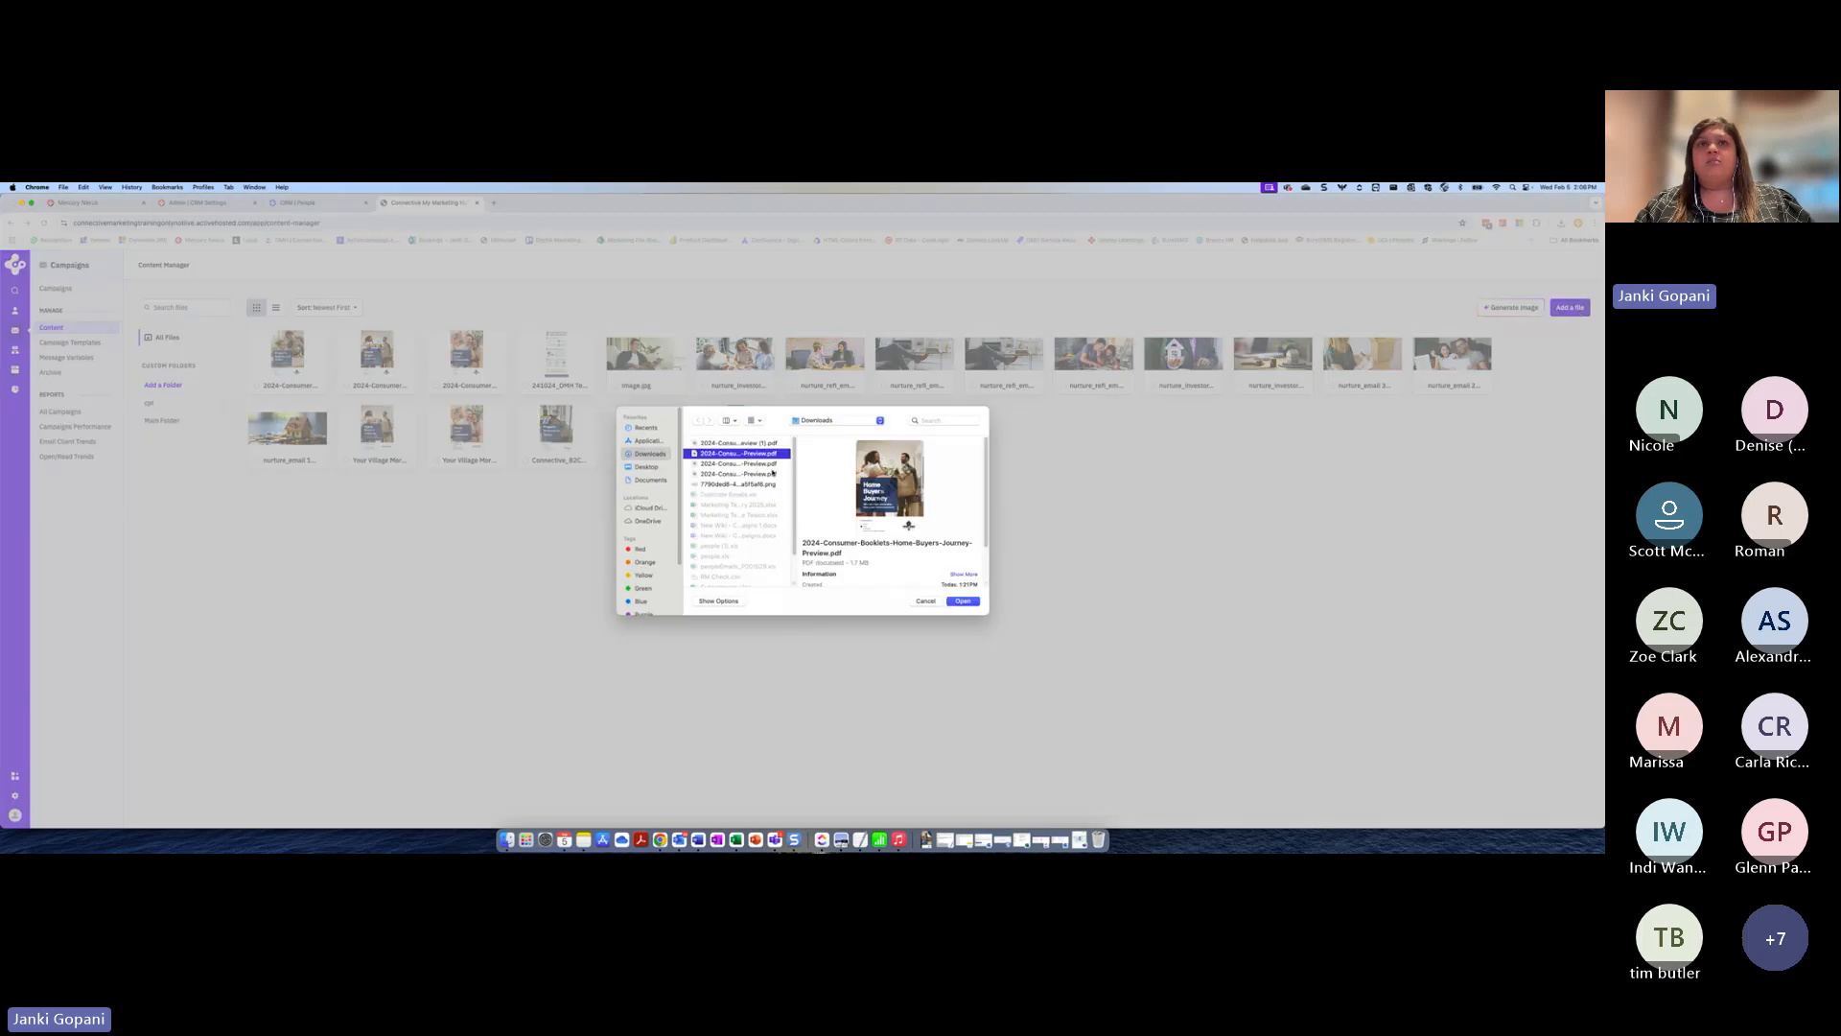
mouse_move(908, 525)
click(963, 602)
click(926, 602)
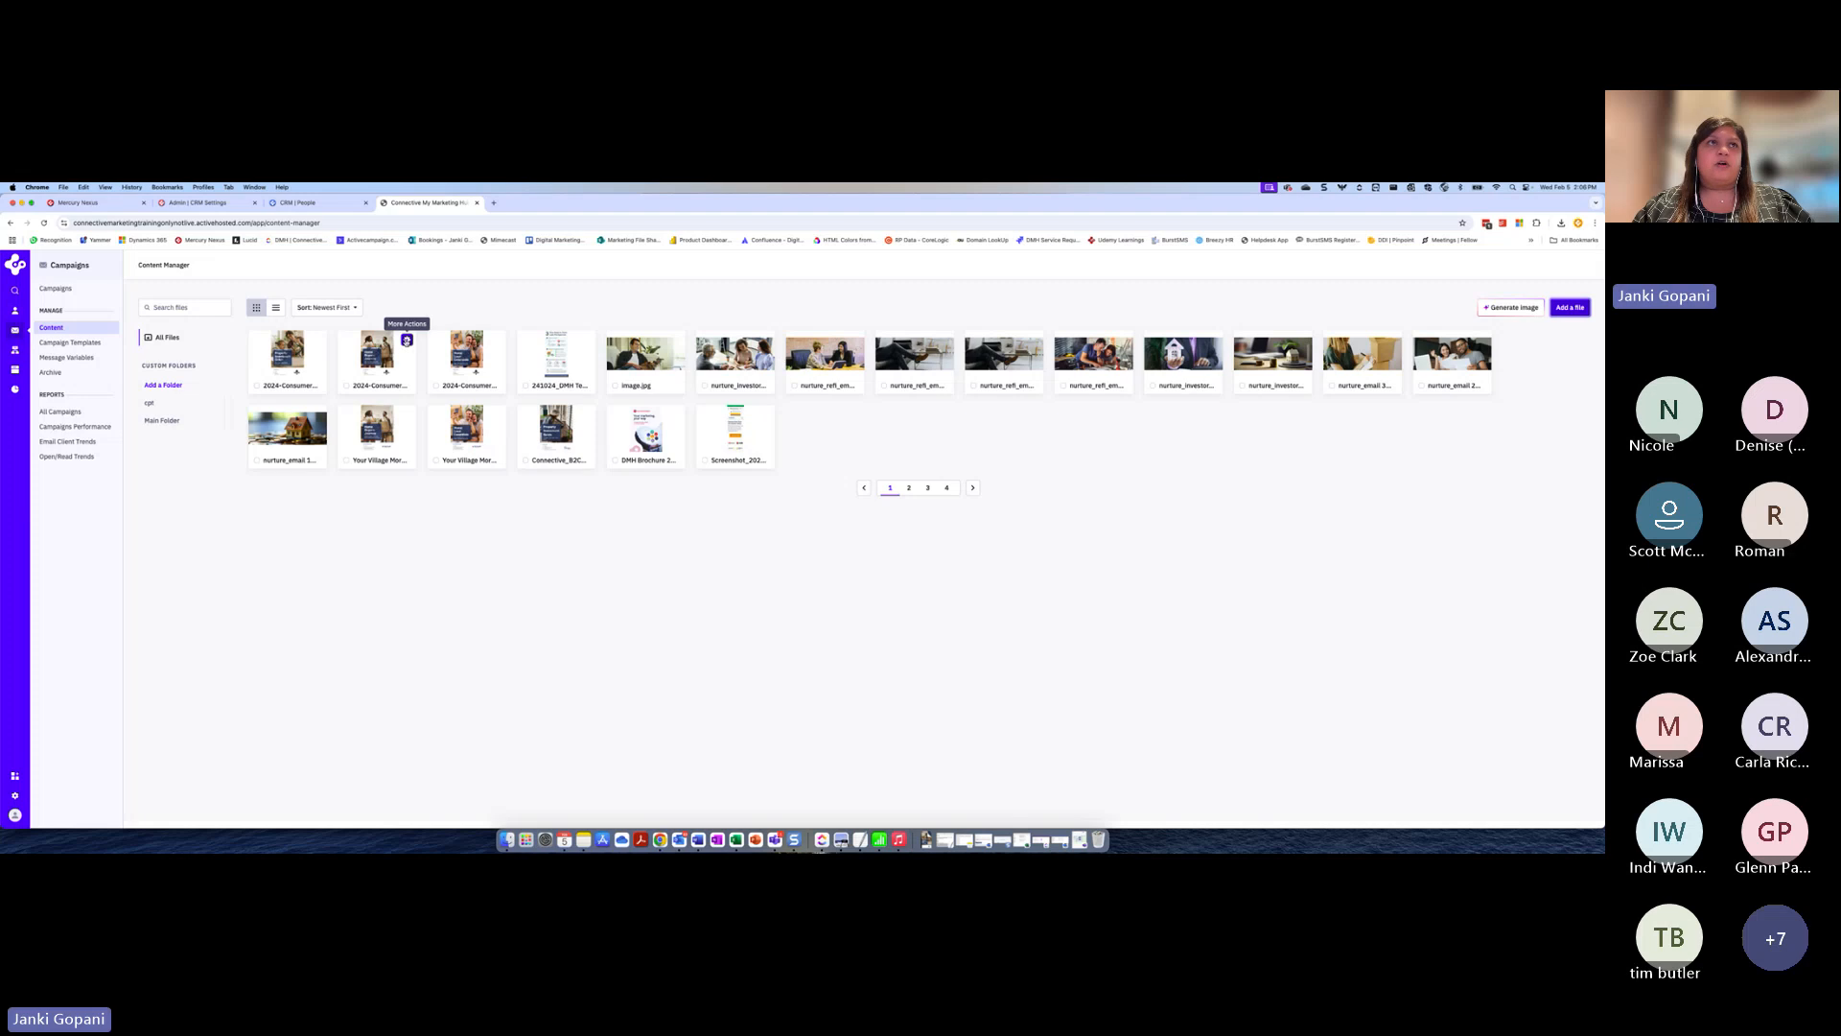
Preview 2024-Consumer-Booklets-Home-Buyers-Journey-Preview.pdf and page through it to page 6
click(372, 349)
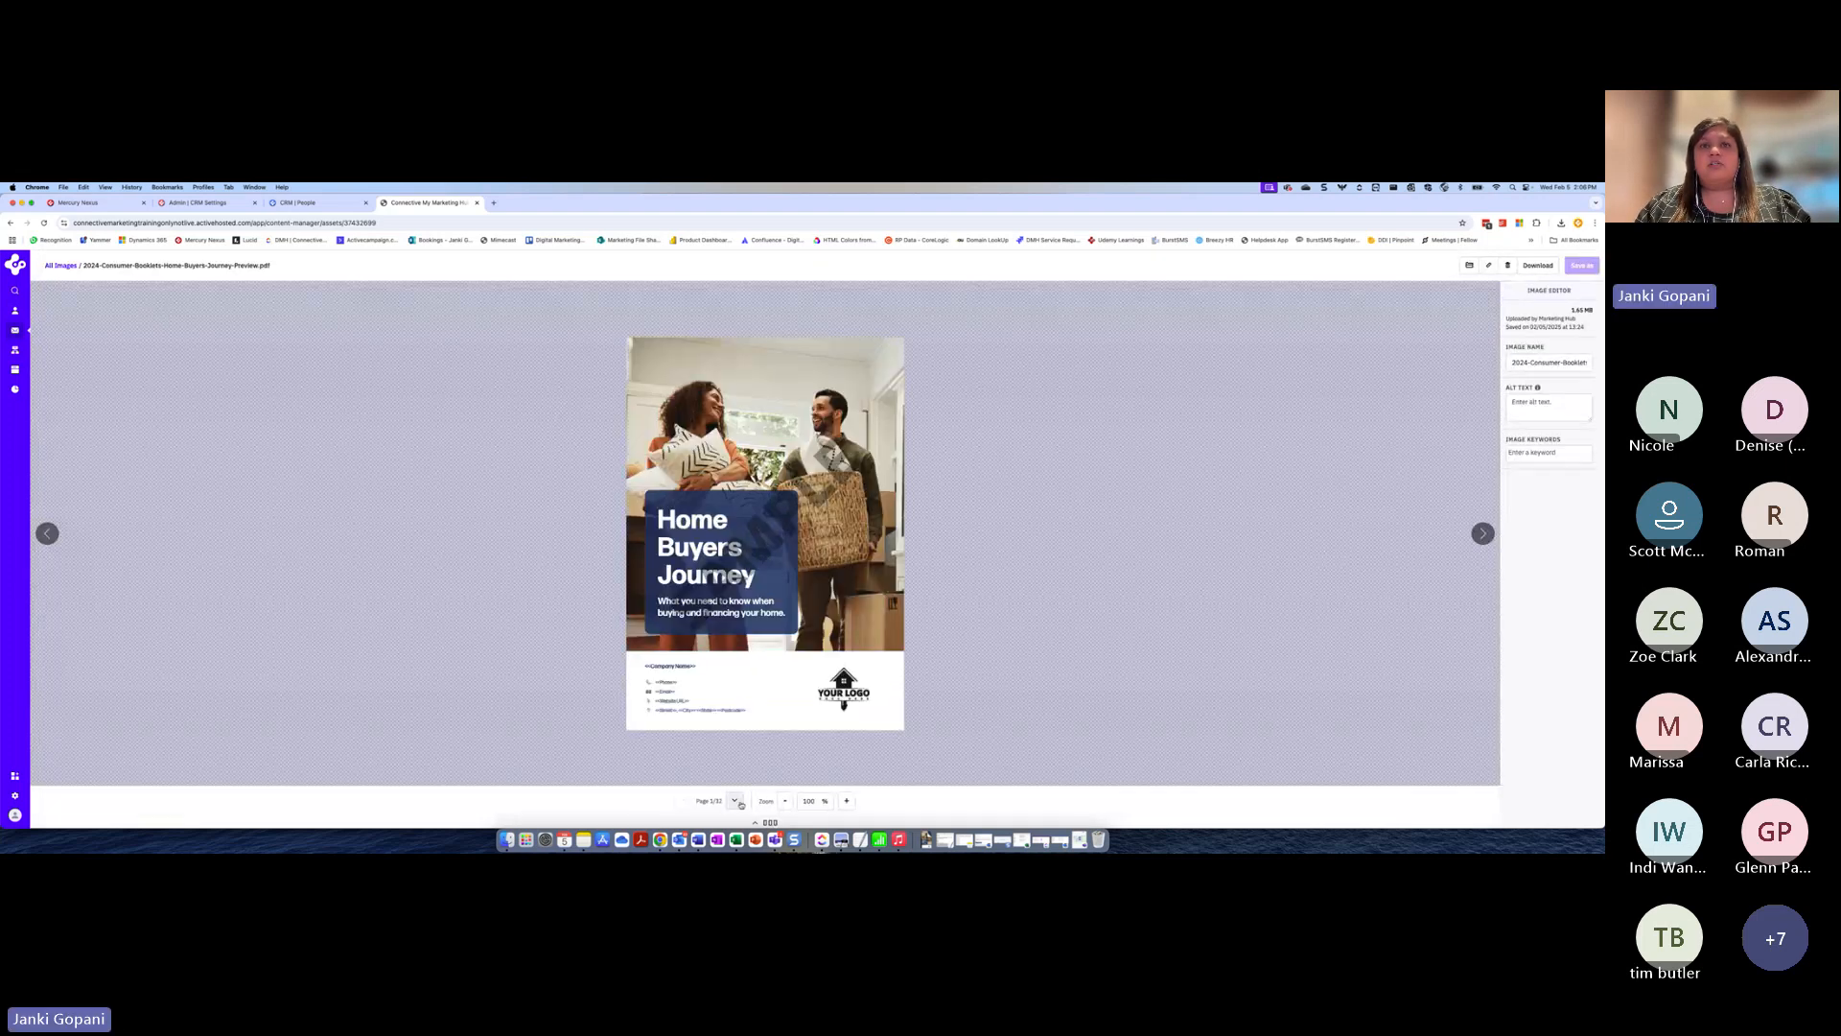
click(735, 801)
click(736, 801)
click(735, 801)
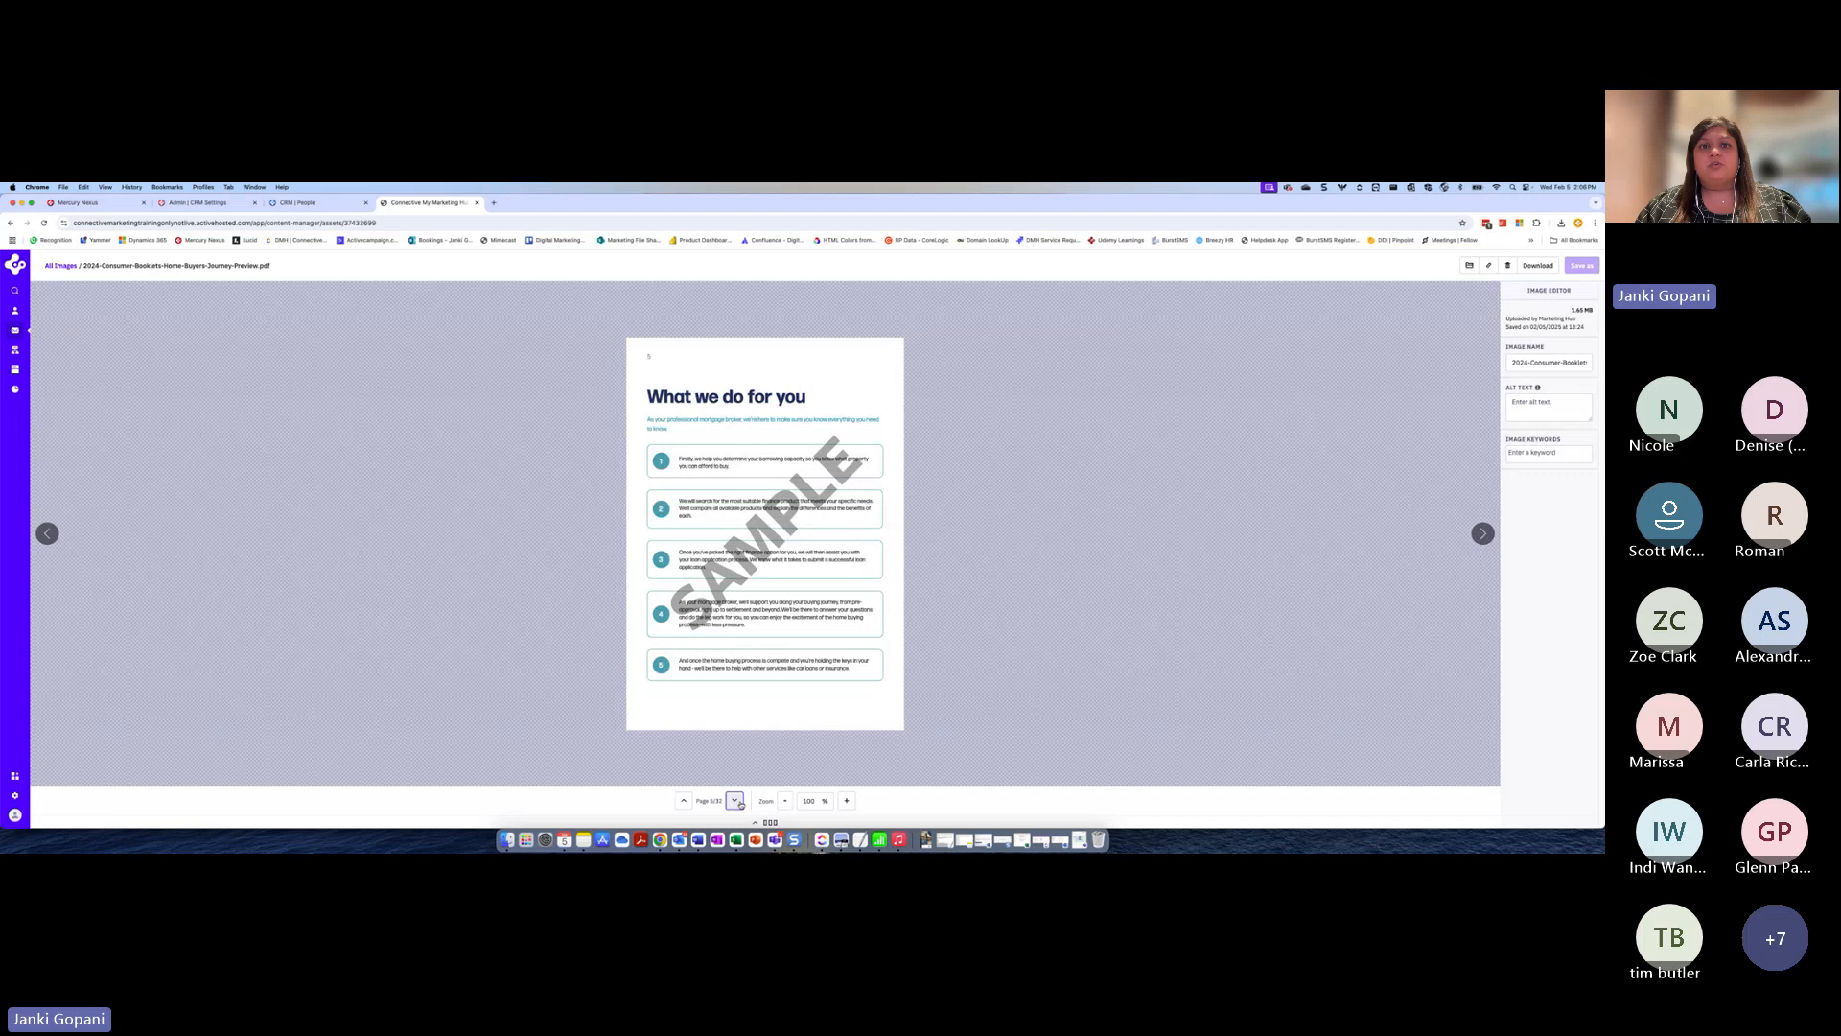
click(735, 801)
click(735, 801)
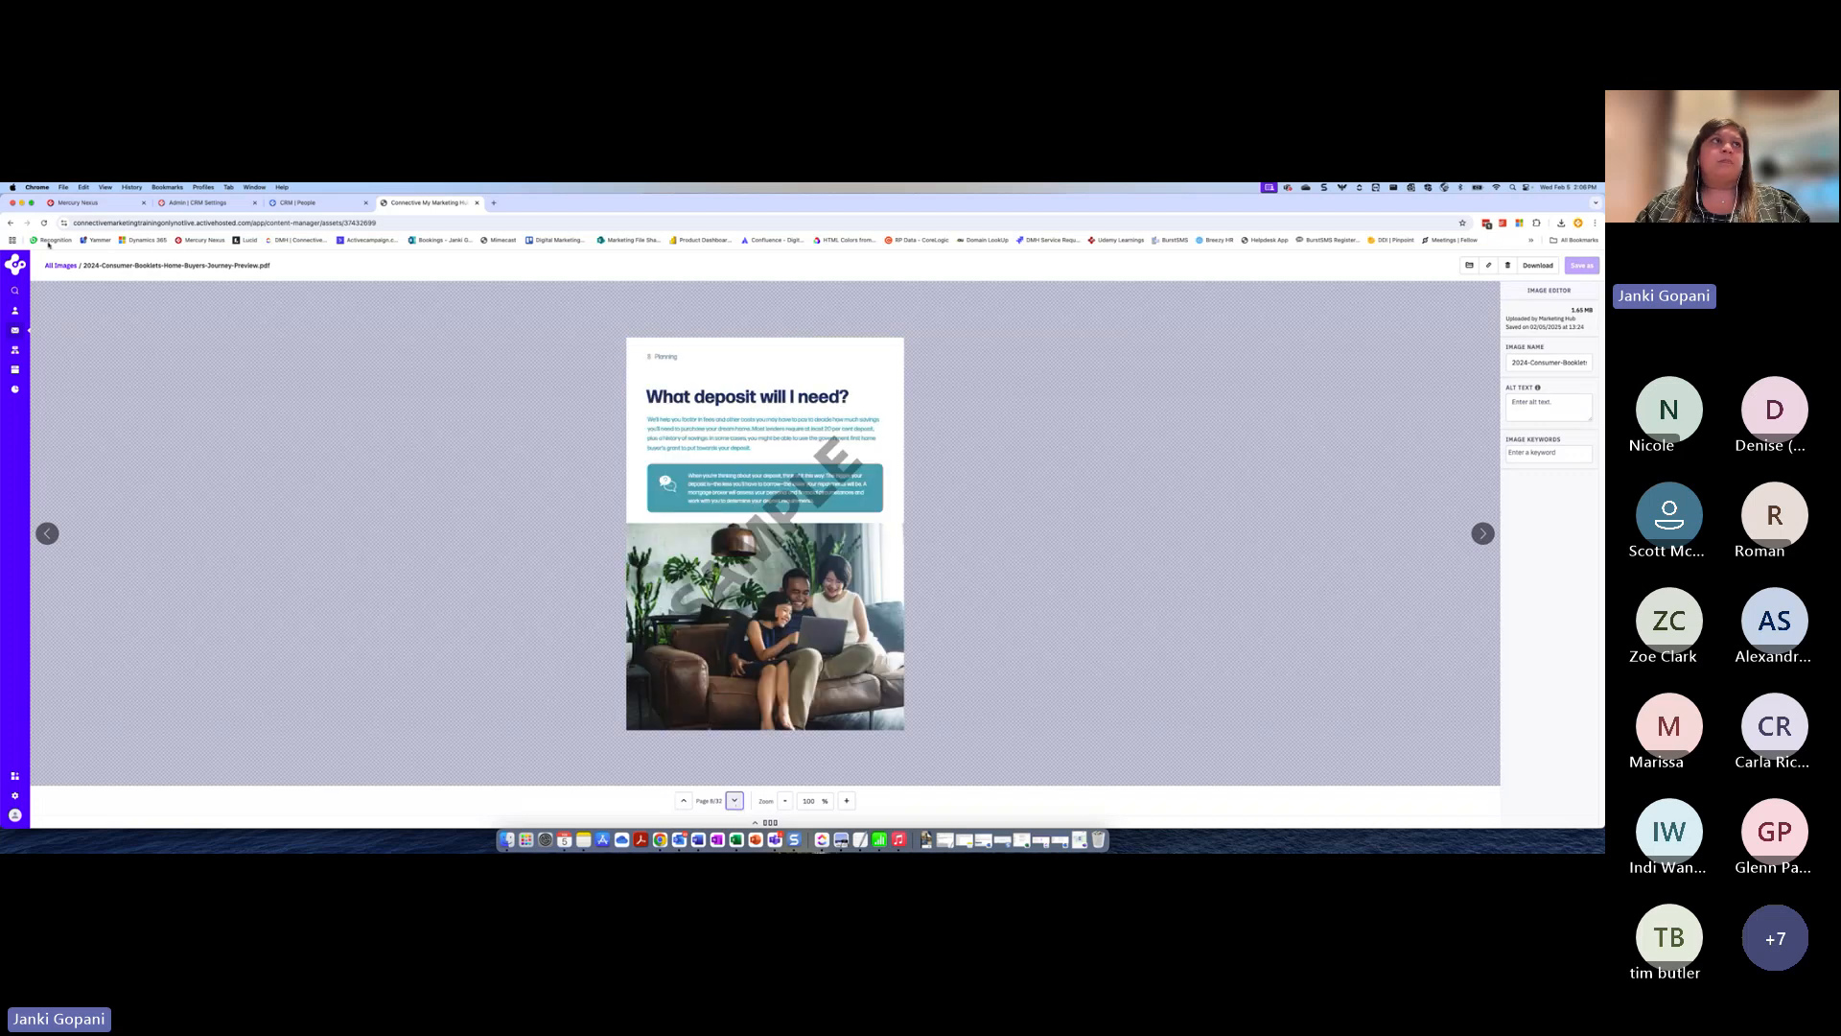
Return to the Content Manager and copy the file URL of the Home Buyers Journey PDF
click(10, 224)
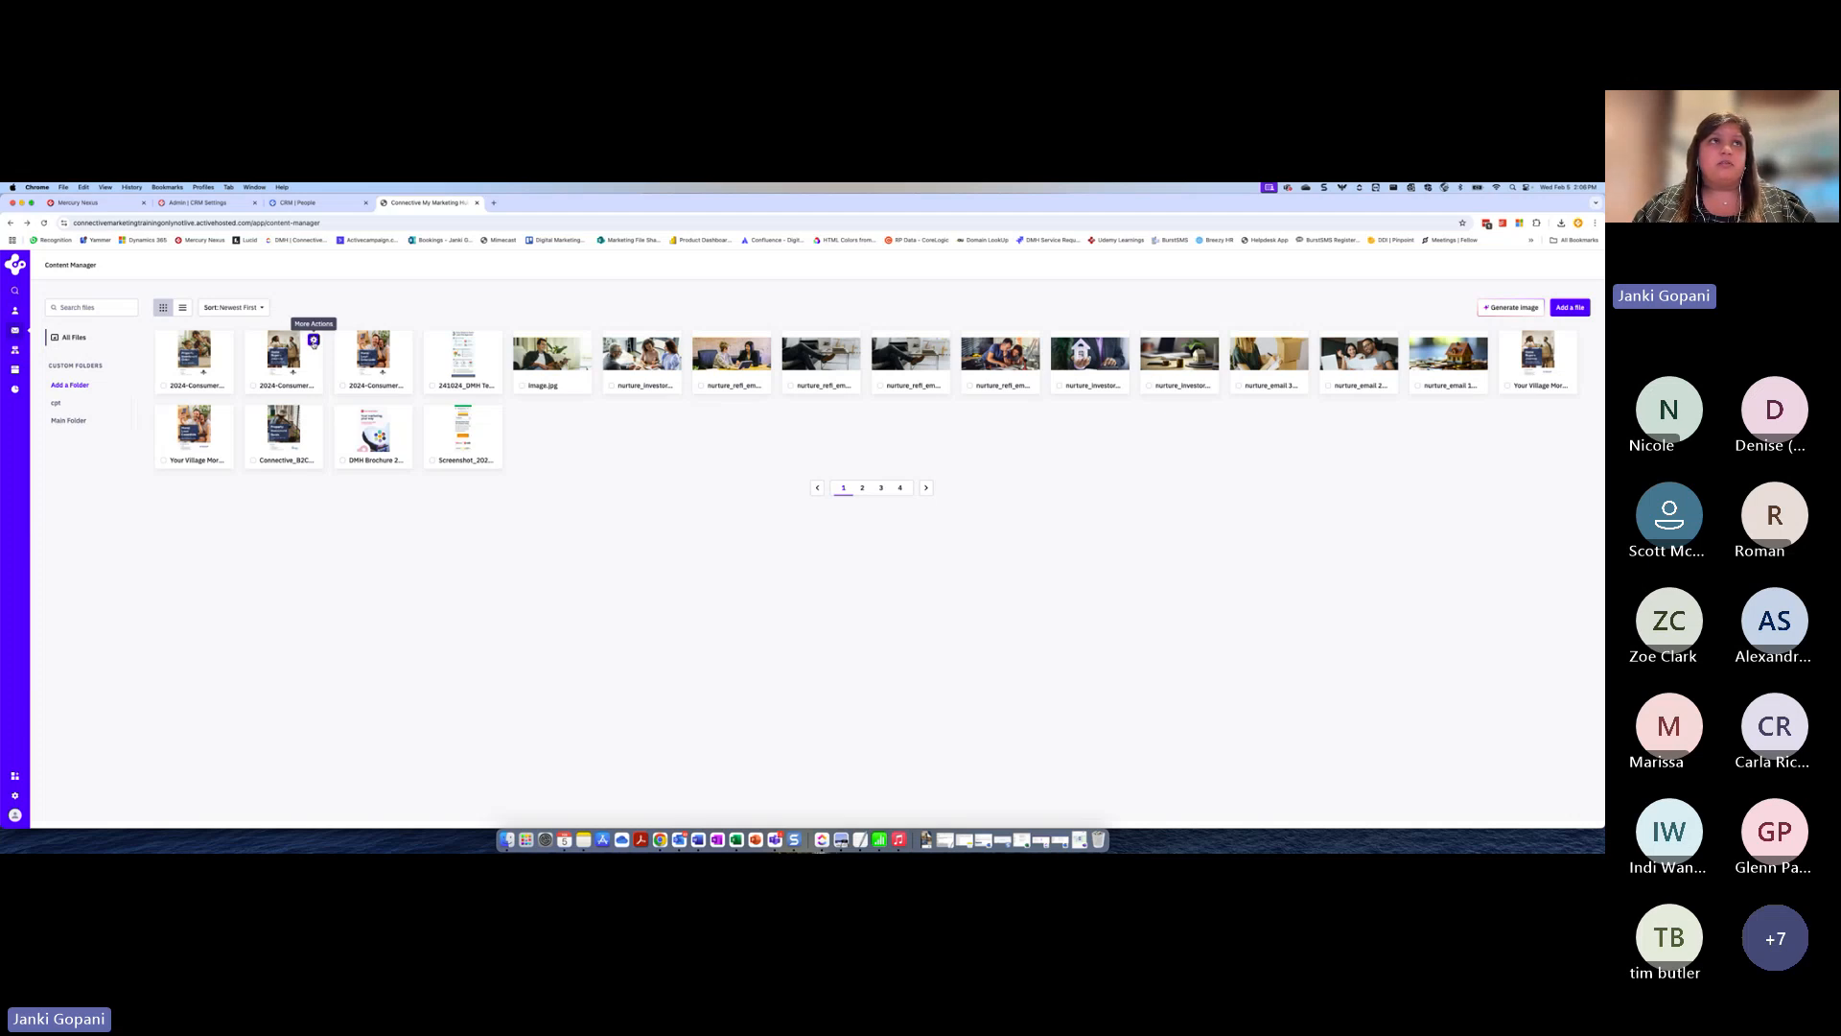
click(314, 341)
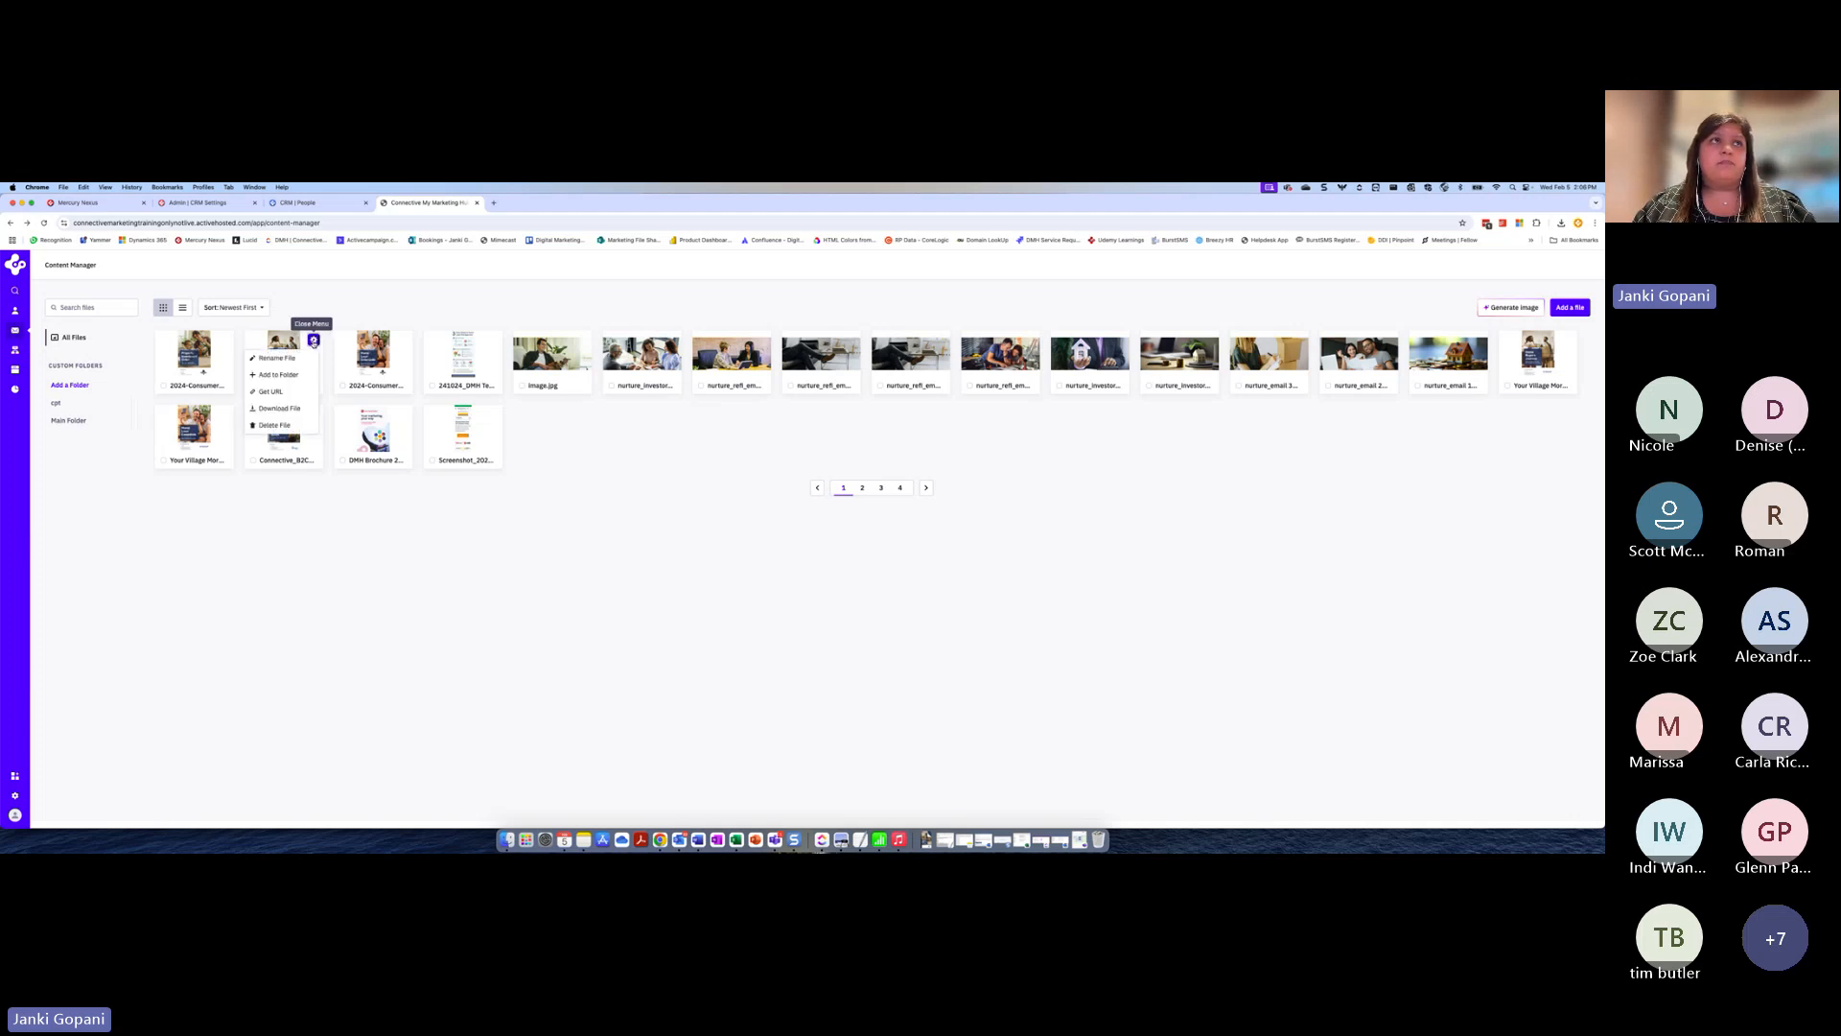
click(270, 391)
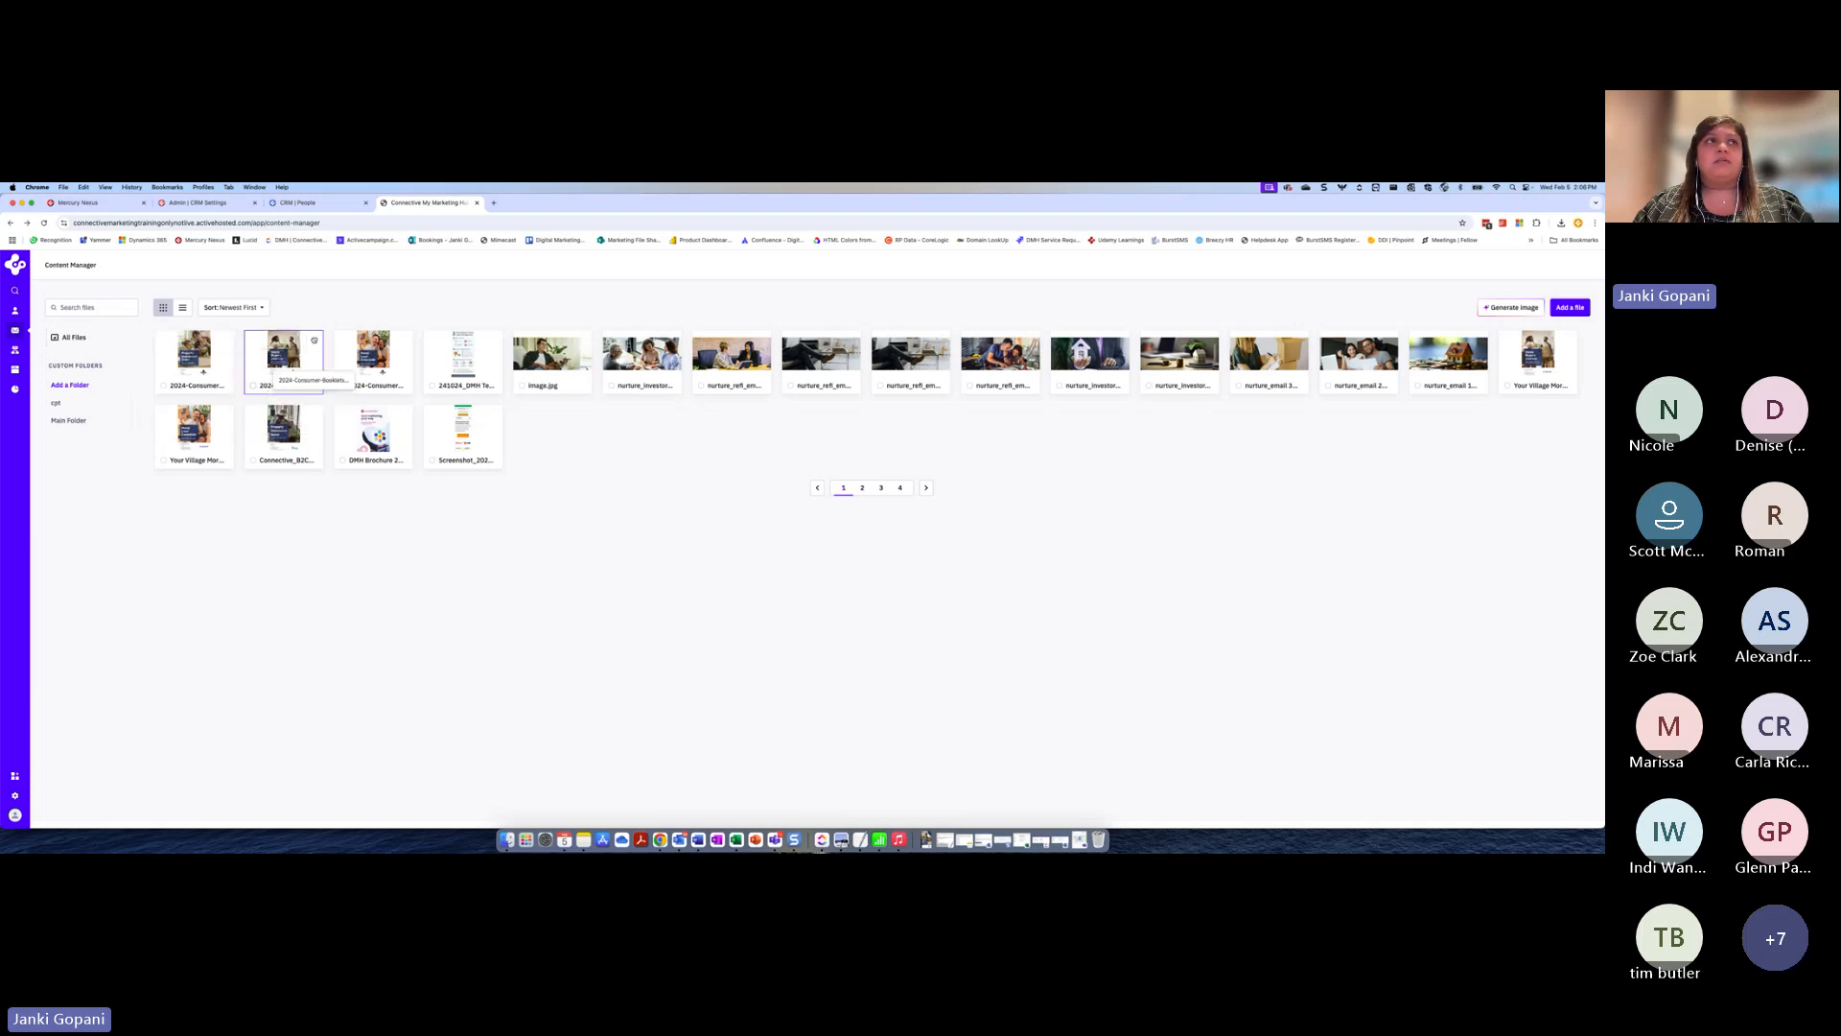
click(314, 340)
click(271, 393)
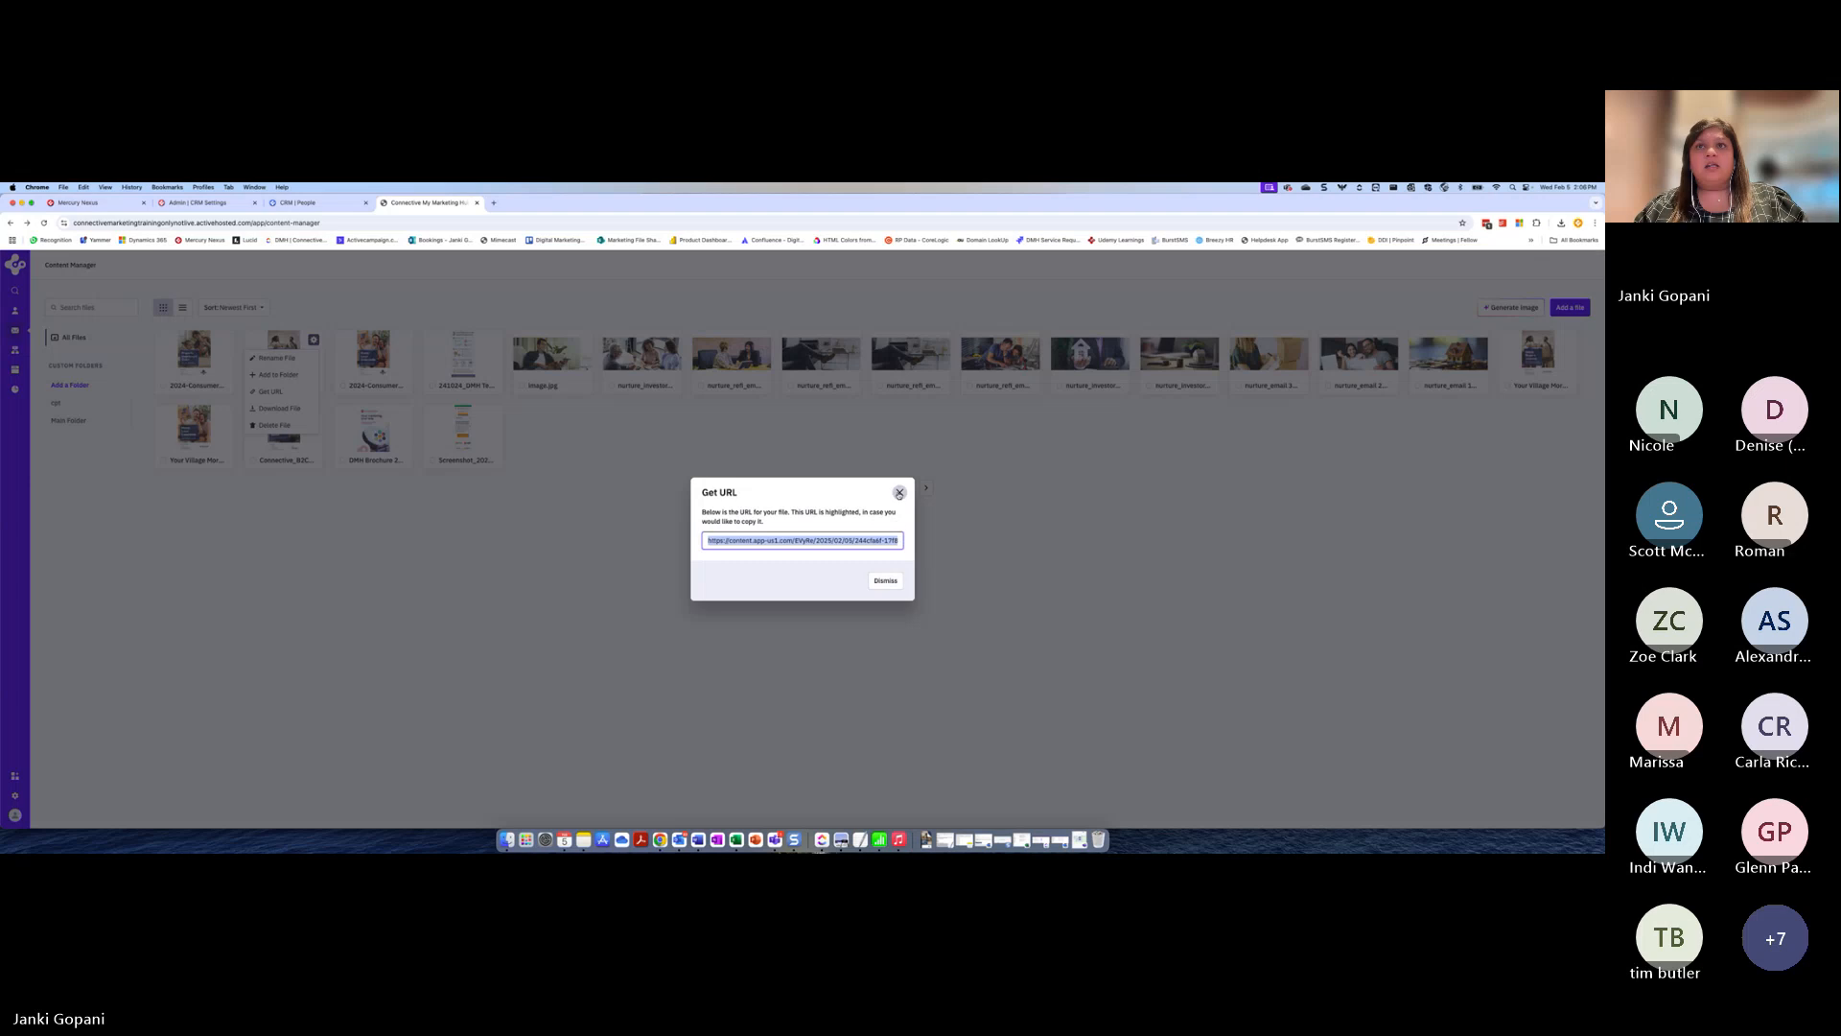
click(899, 492)
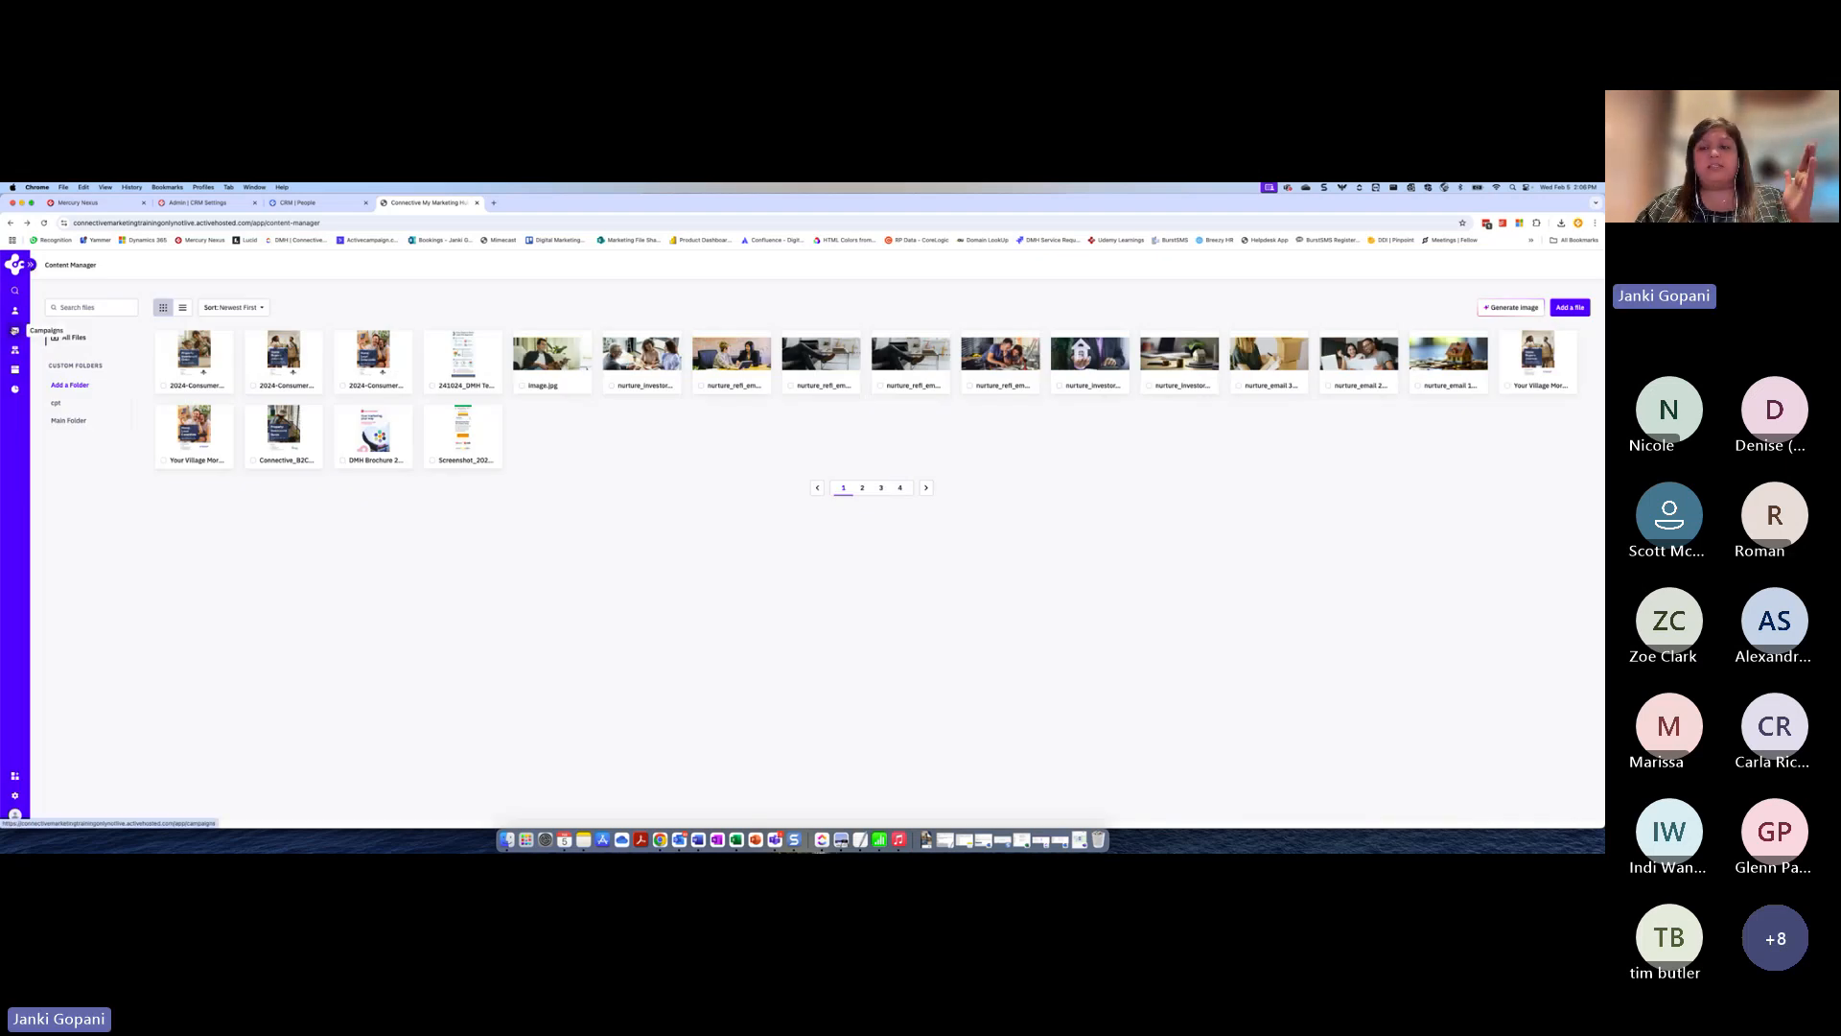
Open the "Property goals 2025" campaign template for editing
click(14, 331)
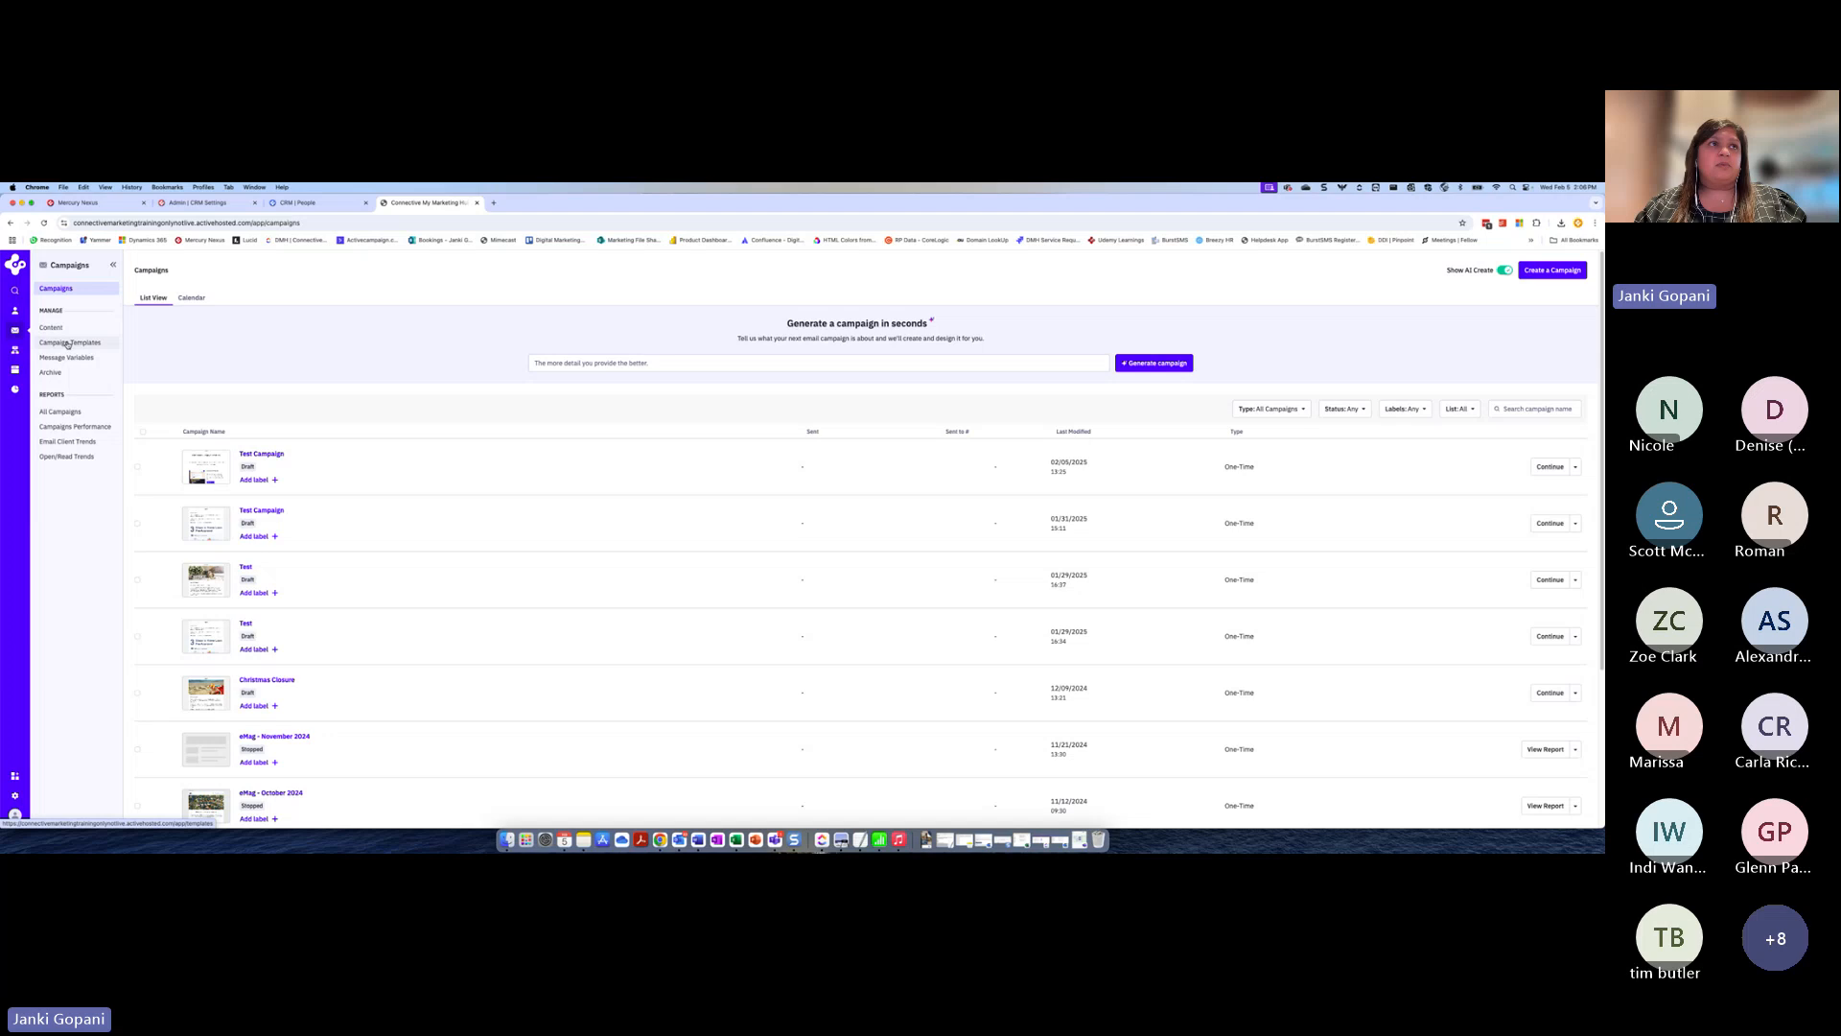
click(68, 344)
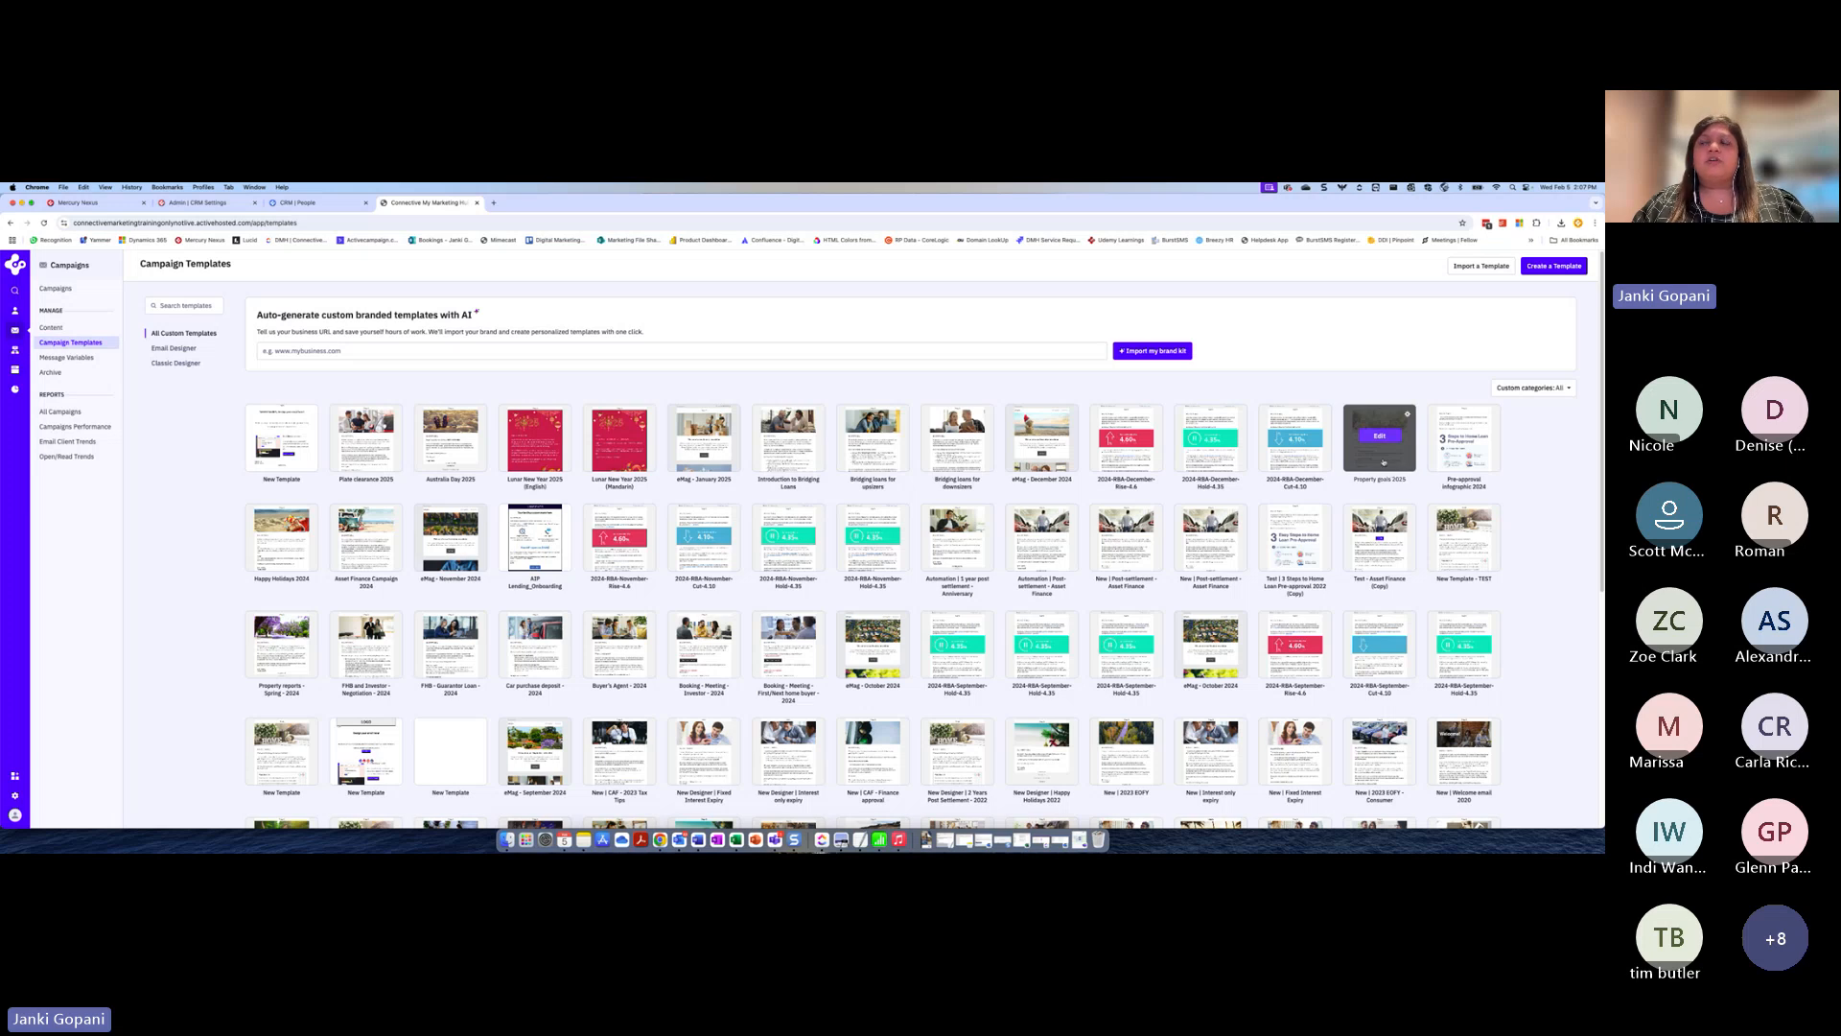
click(1380, 438)
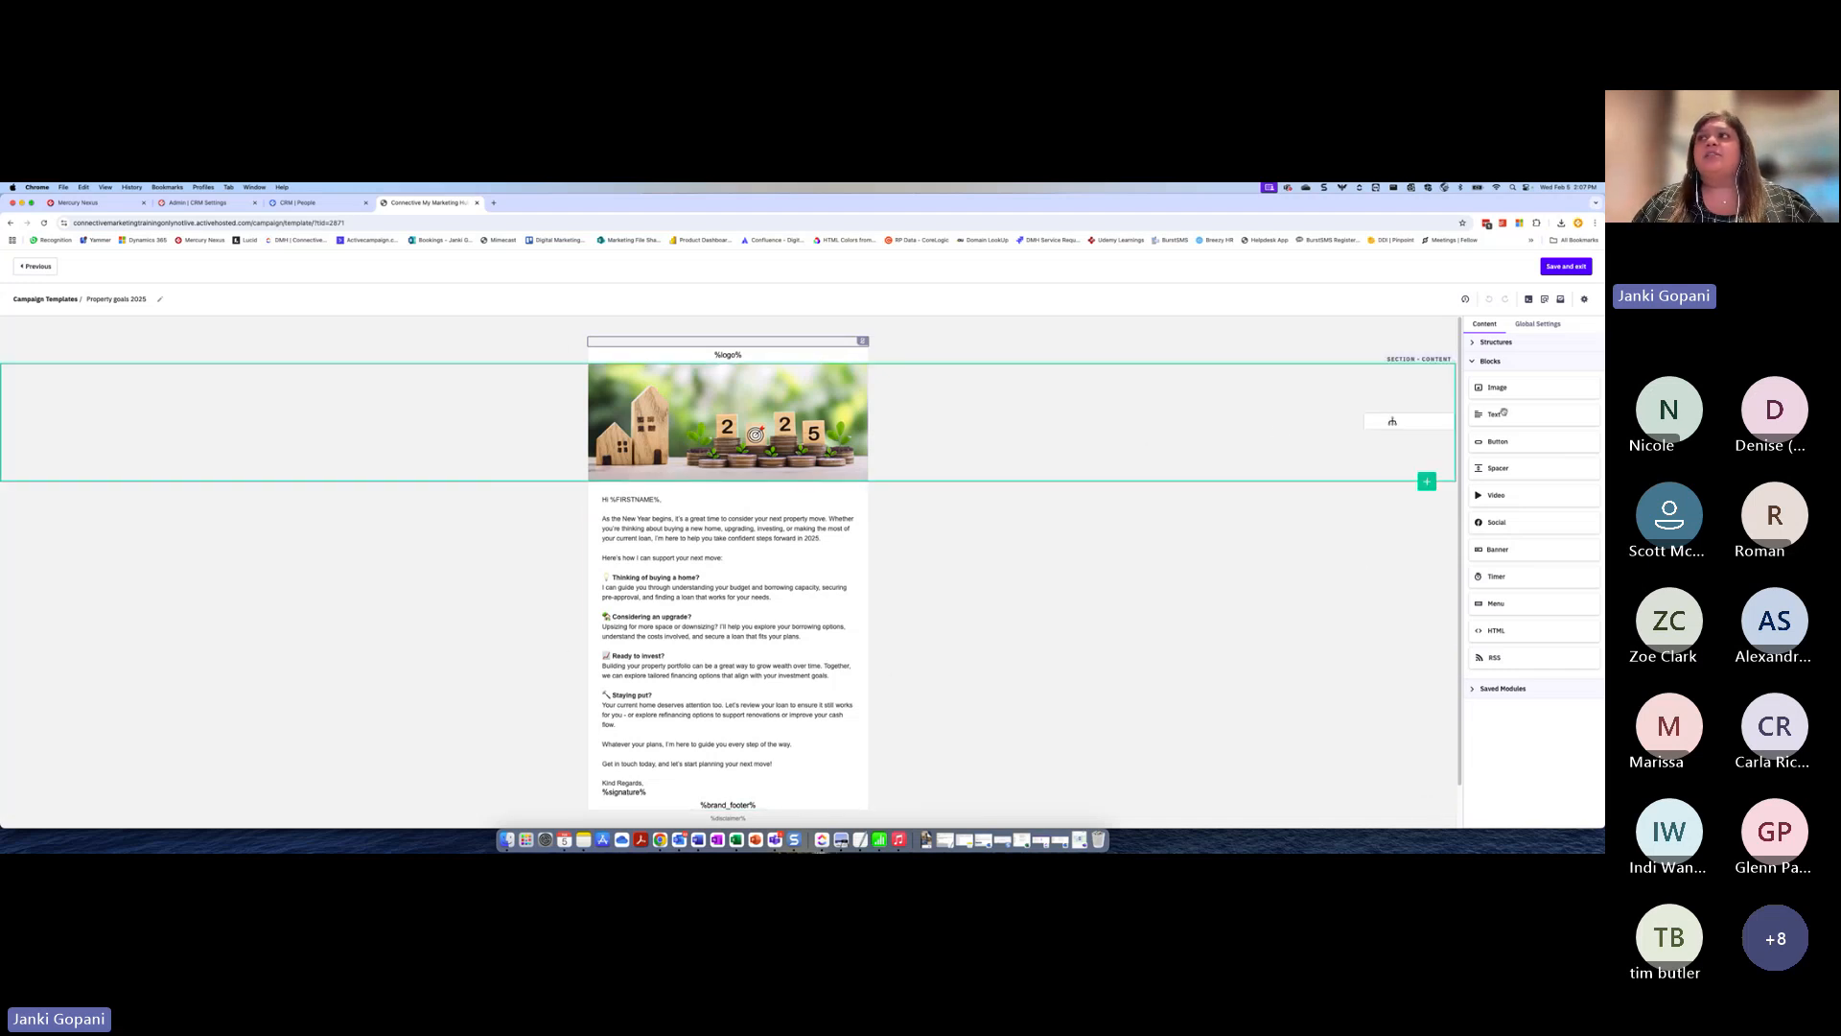
Add a button block above the "Kind Regards" sign-off and label it "Buyers Guide"
drag(1539, 442, 715, 779)
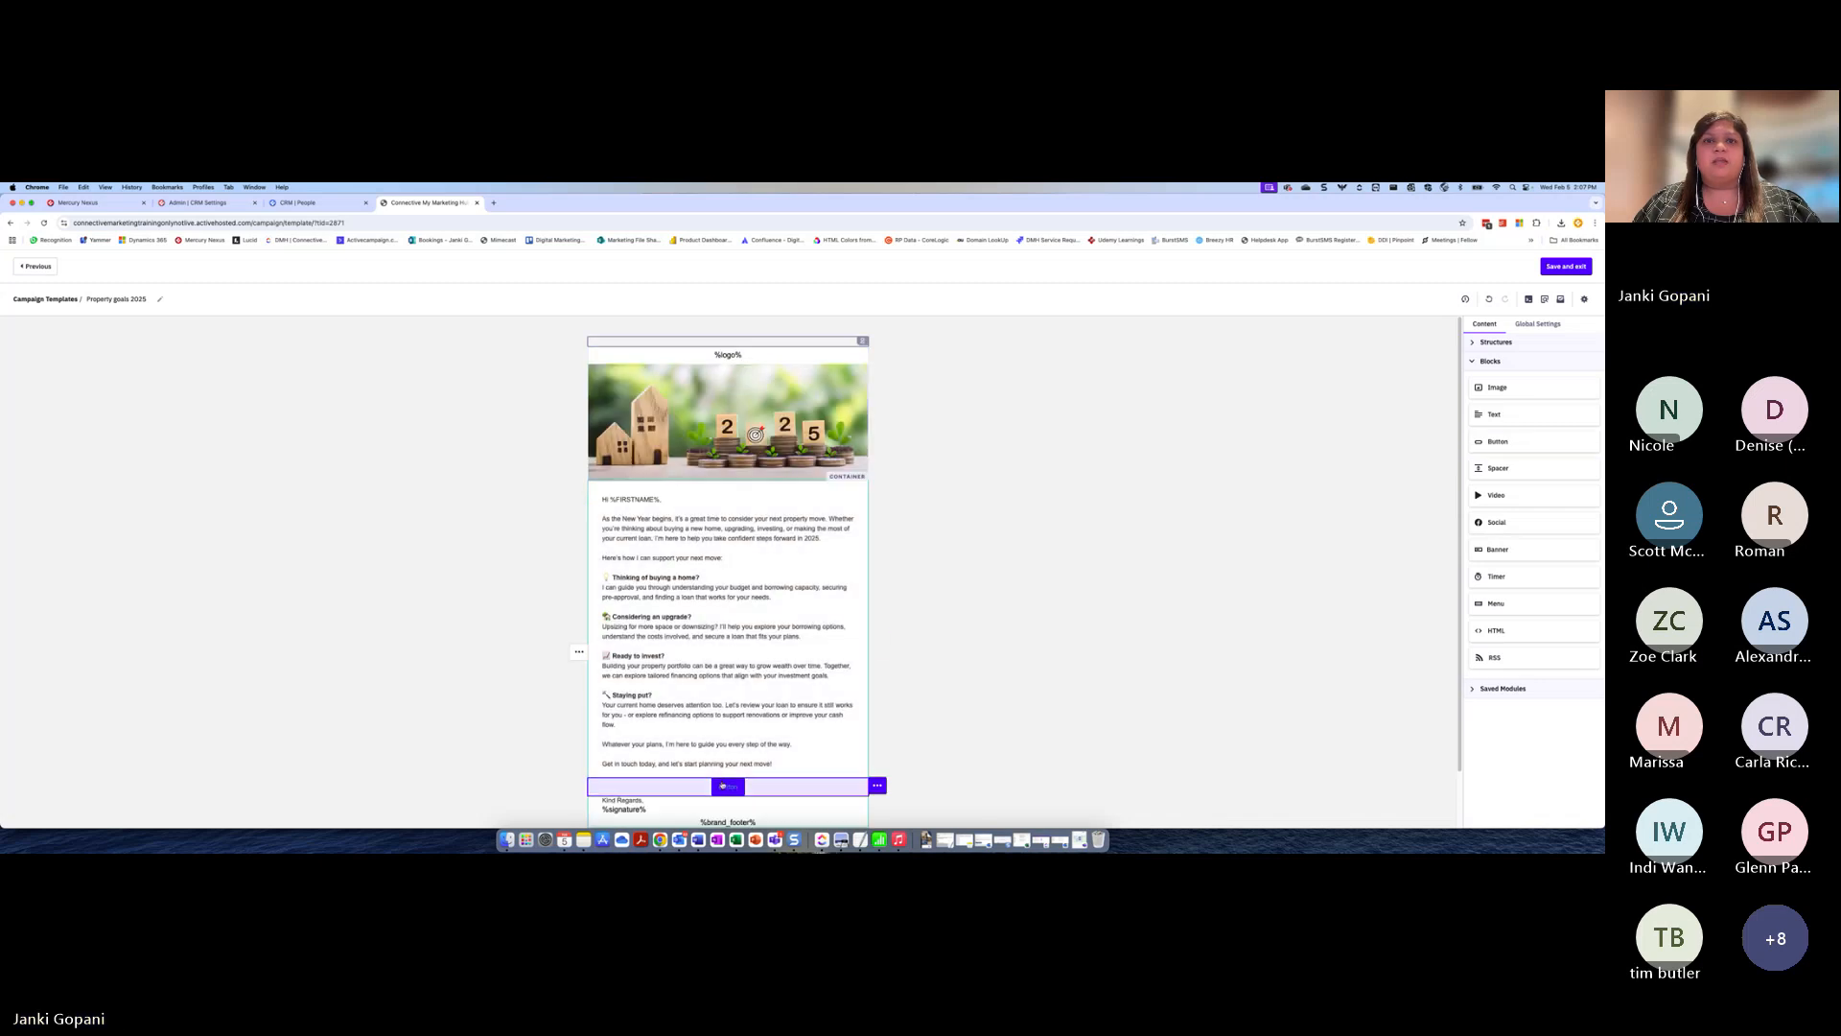
drag(1499, 458, 1466, 461)
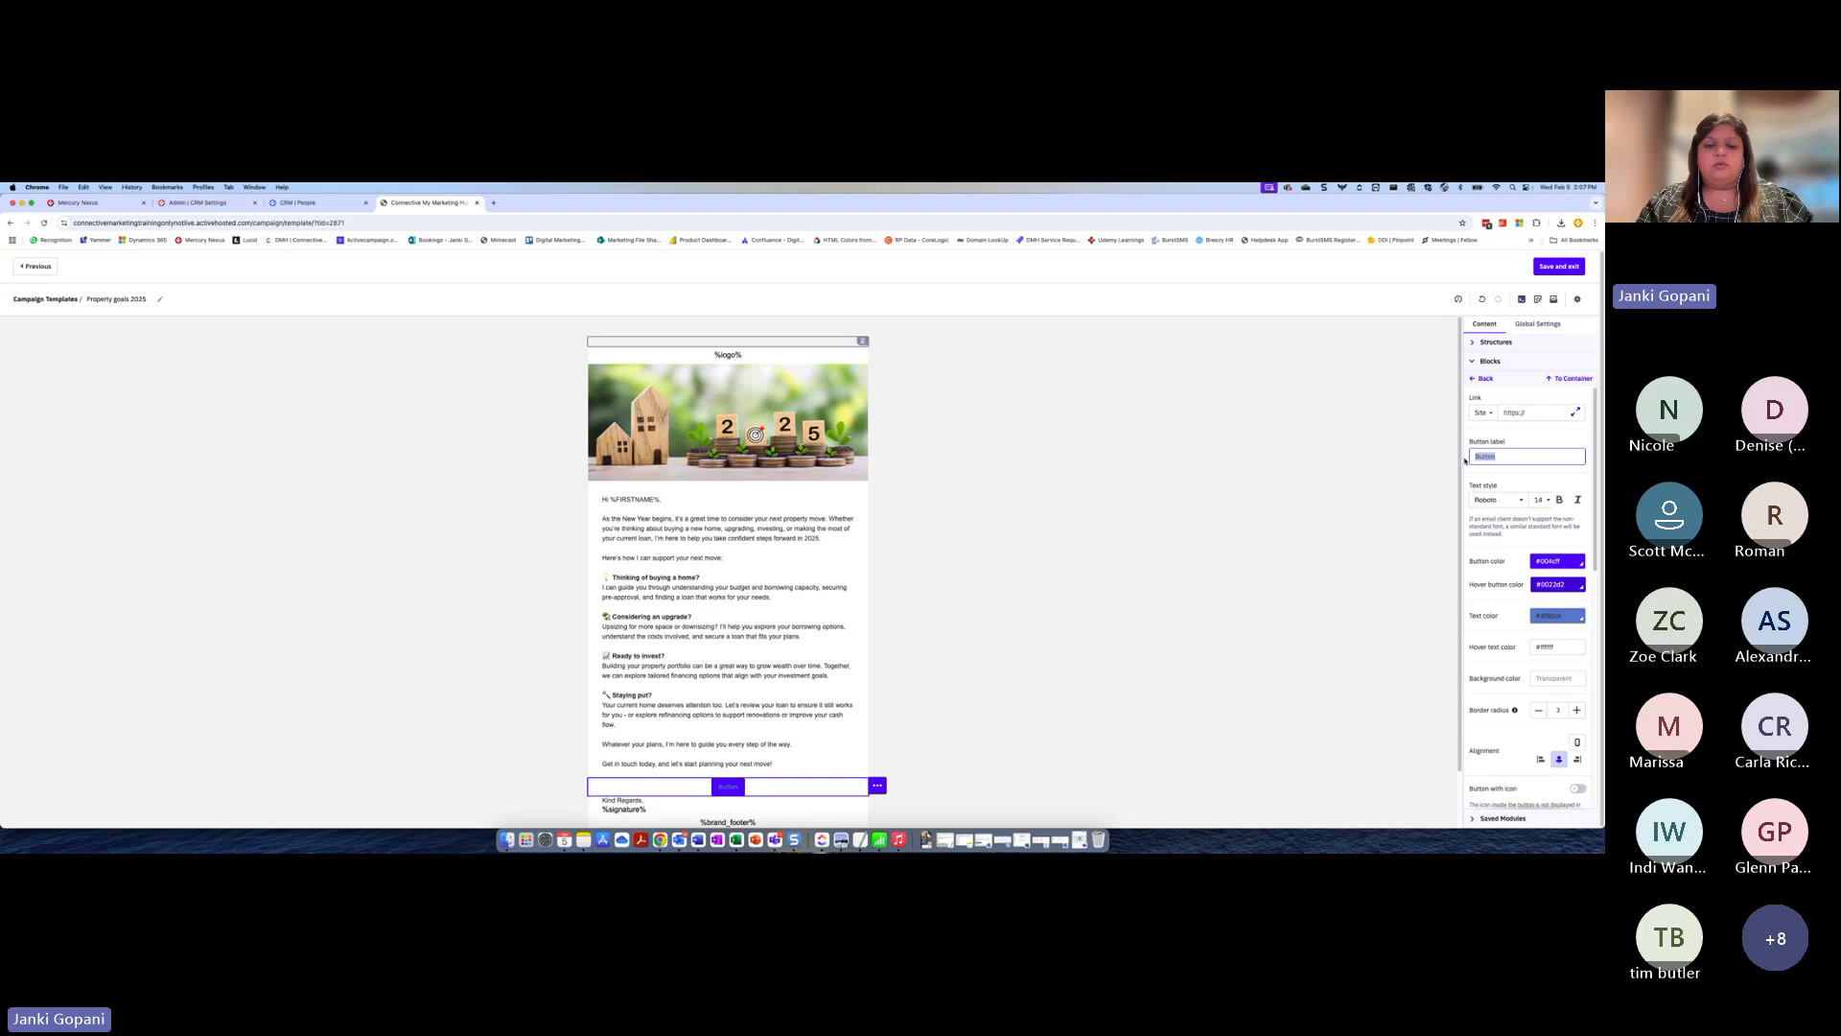
text(Buyers Guide)
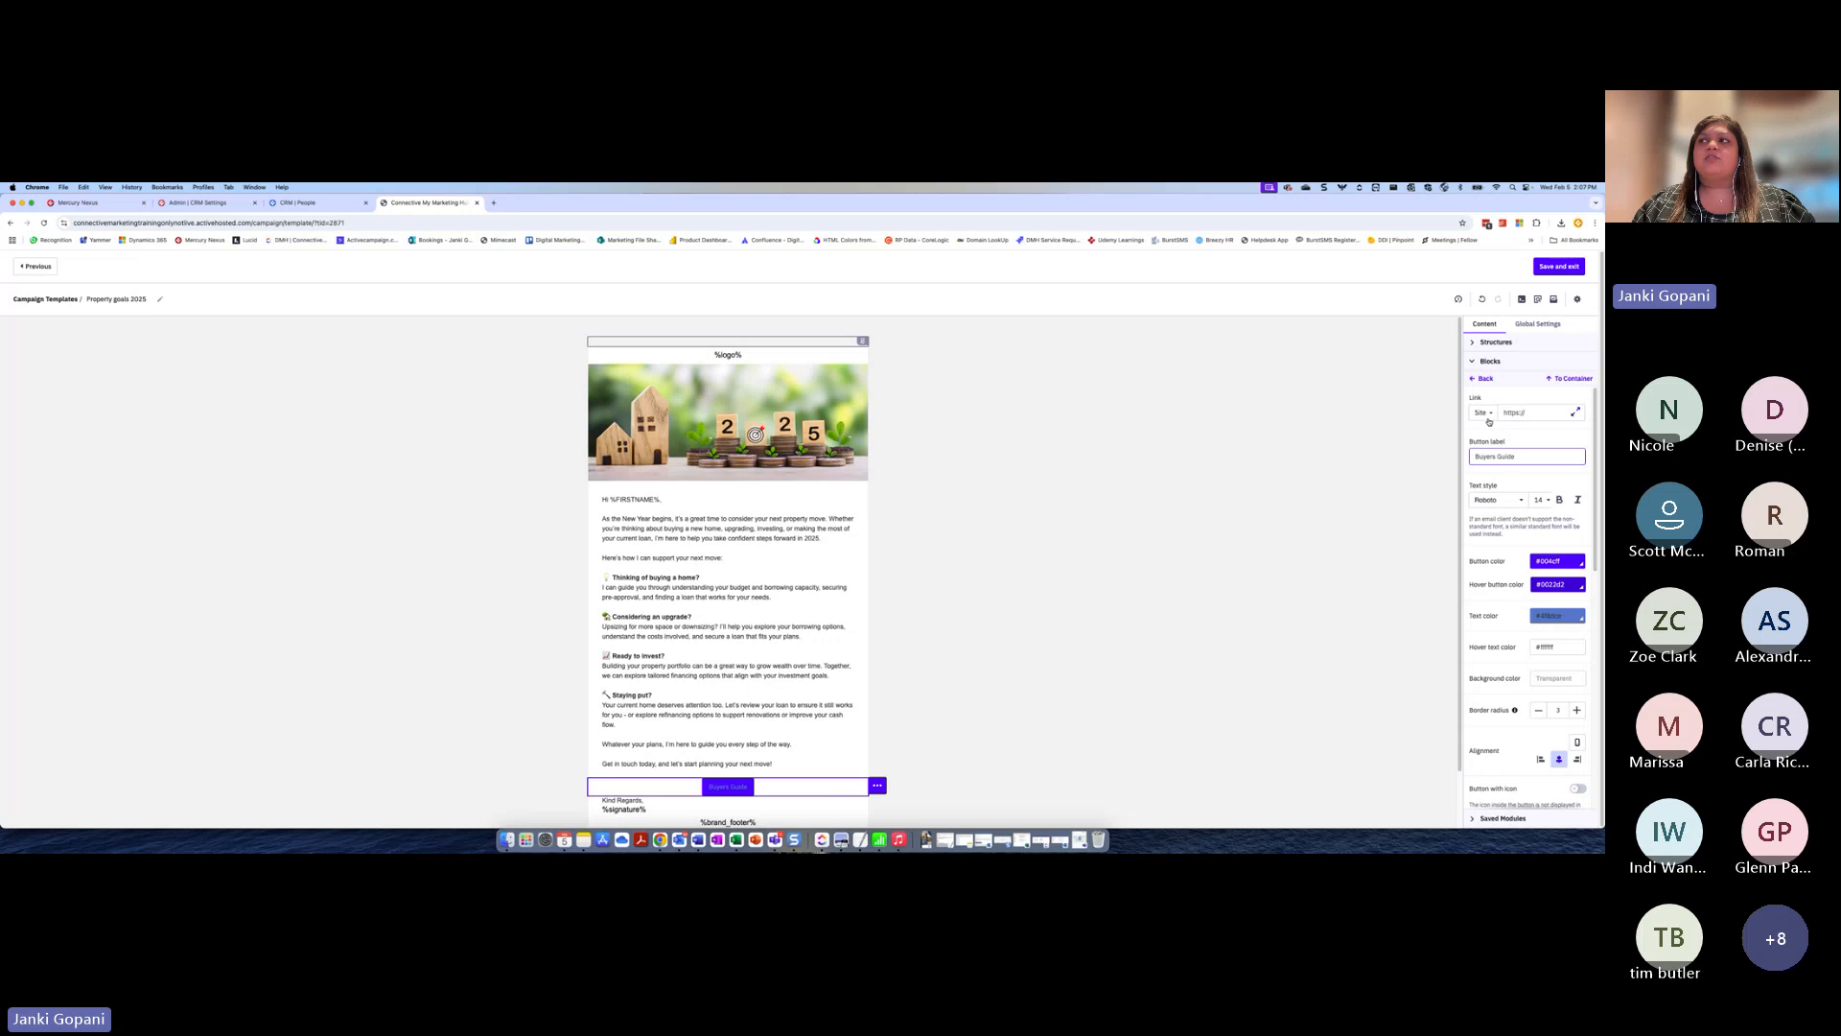
Replace the Buyers Guide button's link with the copied PDF file URL
click(1516, 414)
drag(1533, 415, 1482, 414)
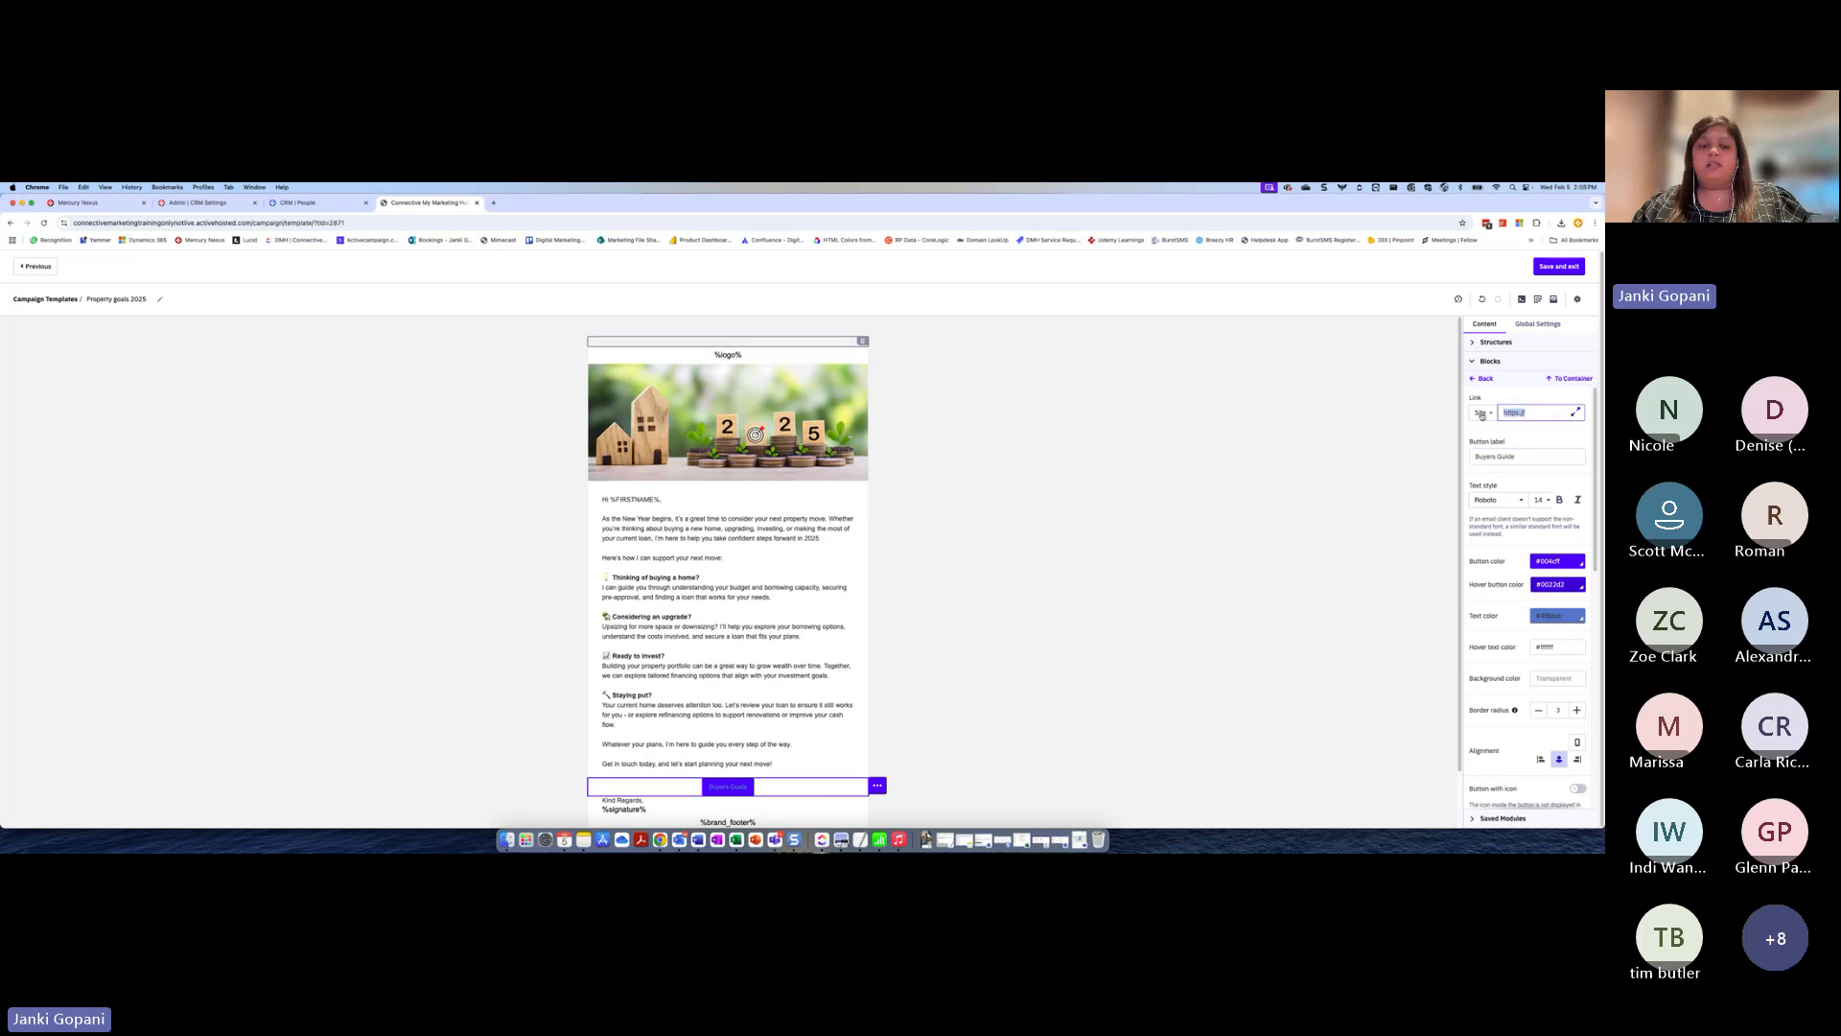
key(super+v)
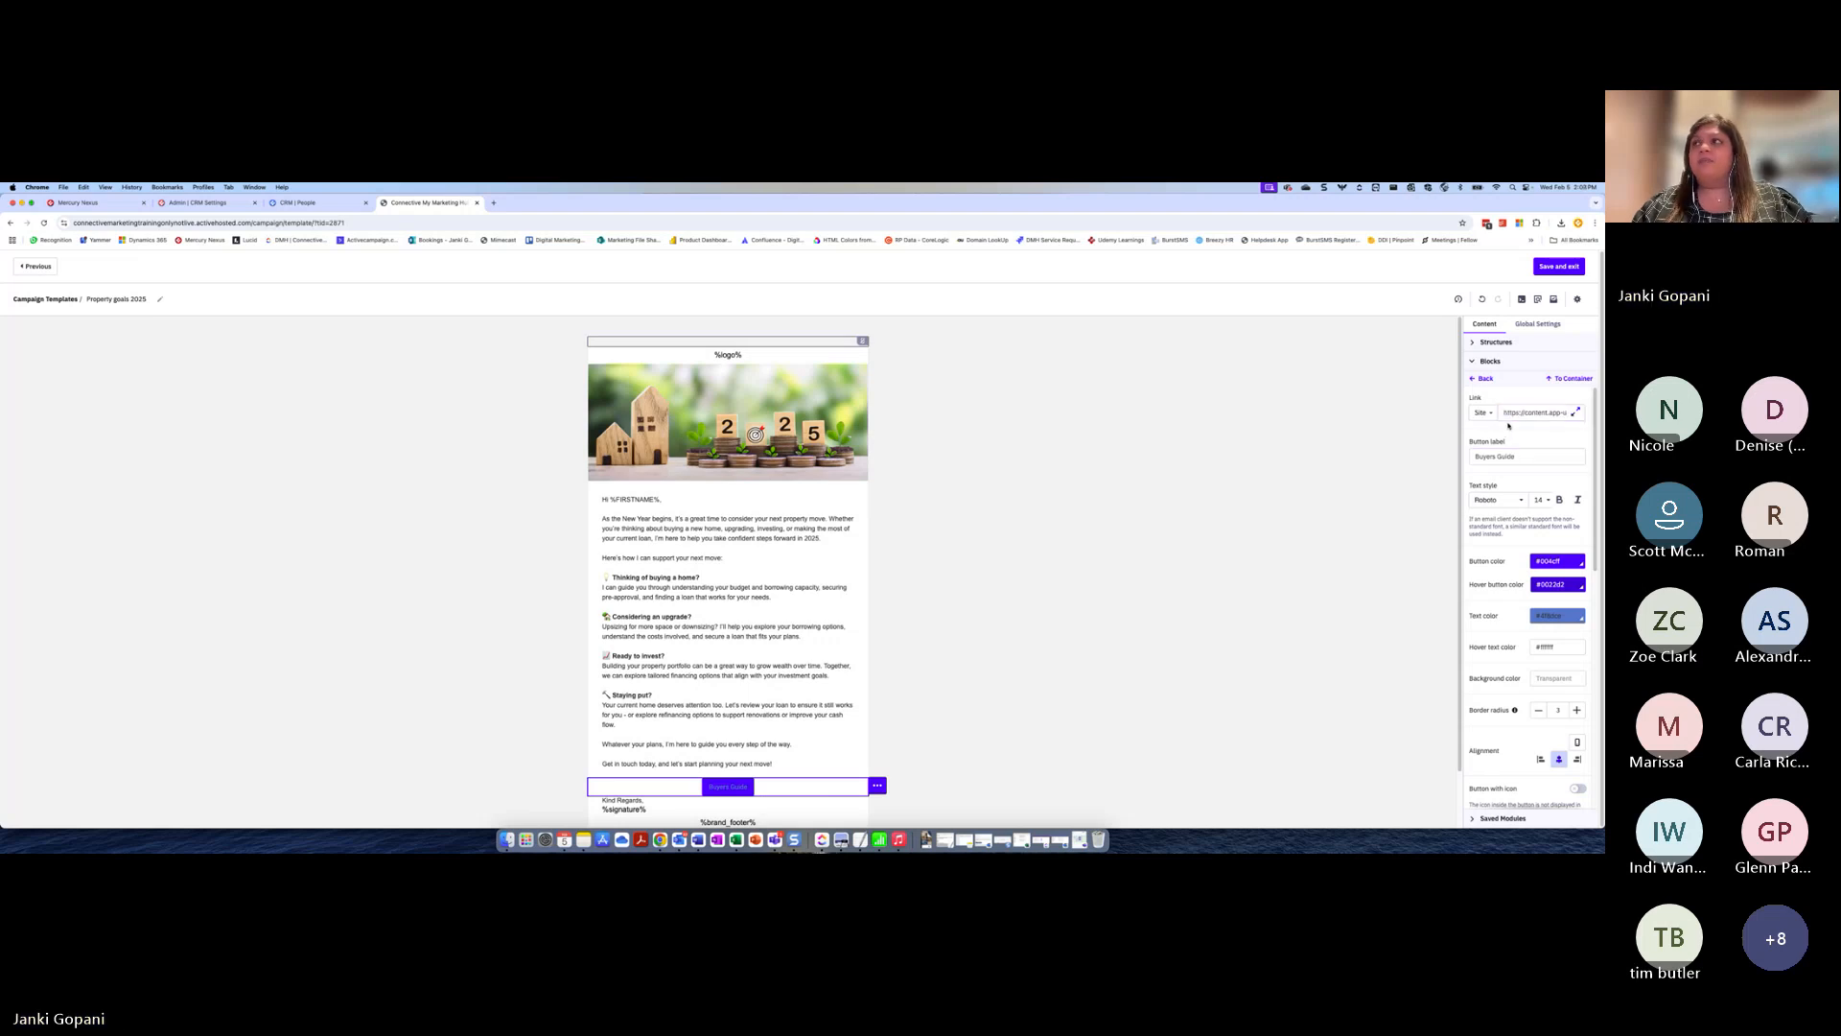
Check the template's banner image, body text and Buyers Guide button blocks, and save and exit the template
click(921, 640)
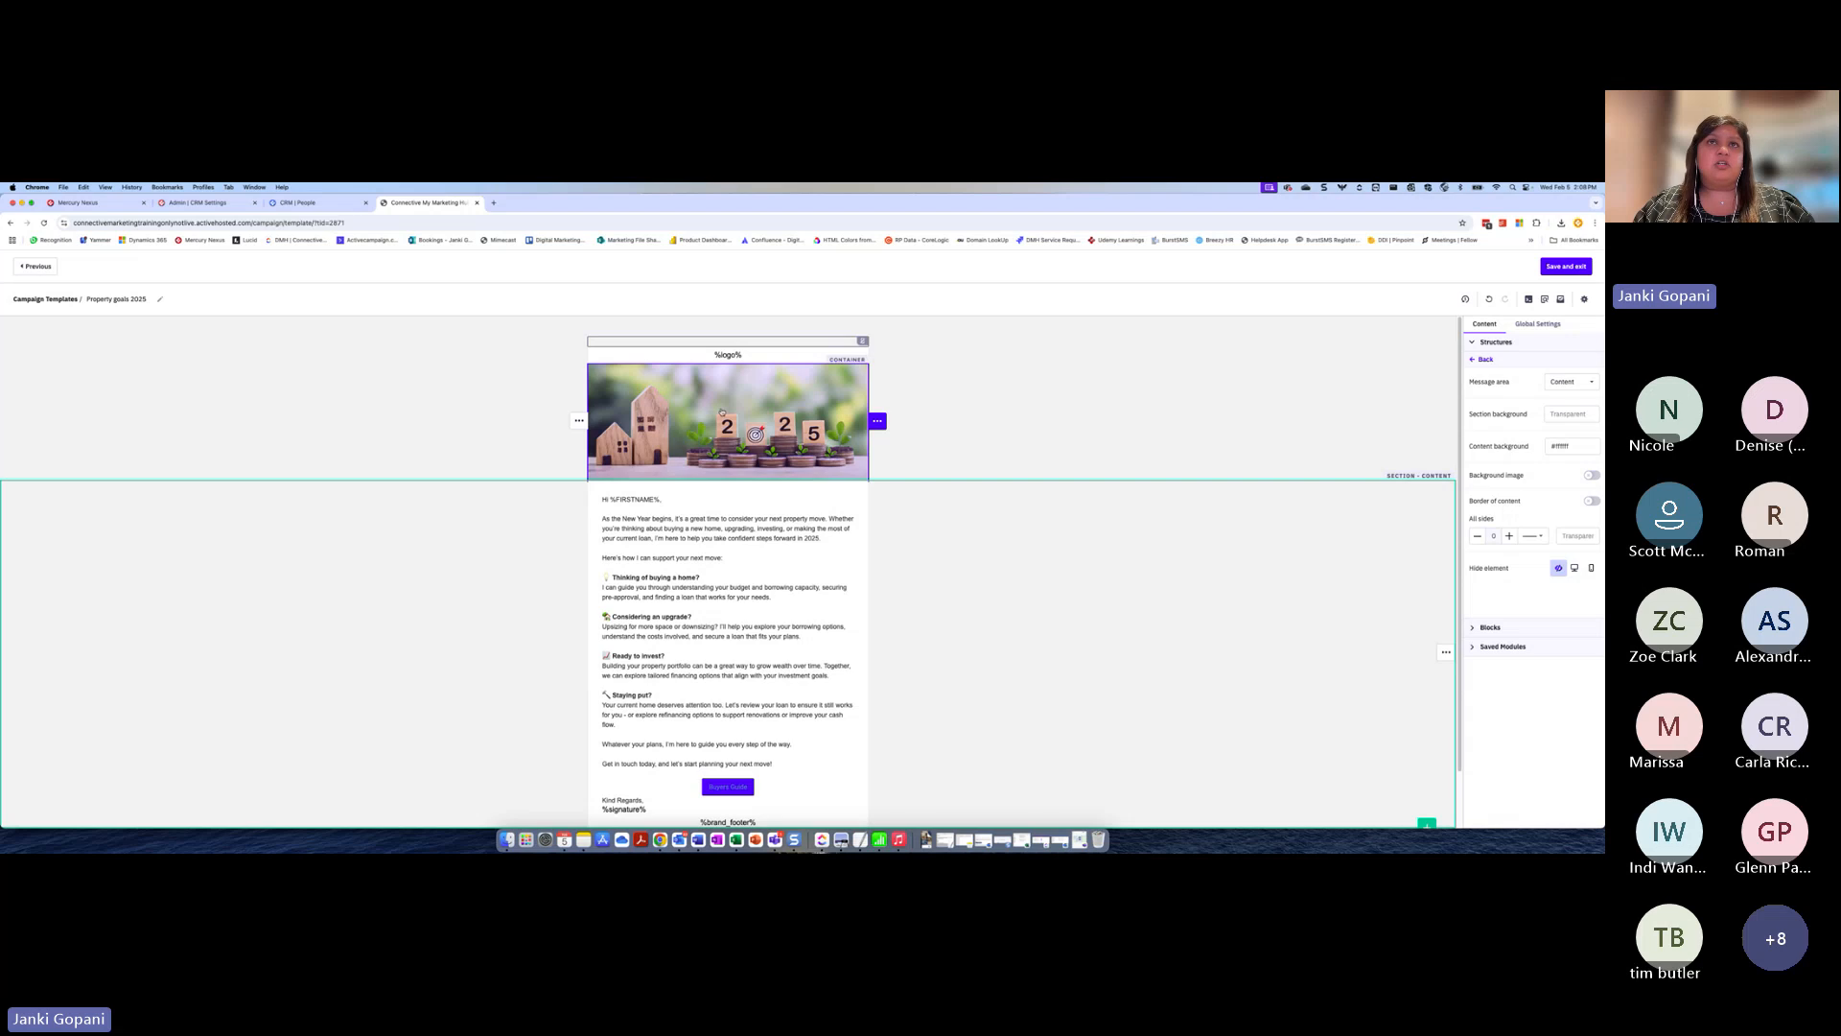
click(722, 412)
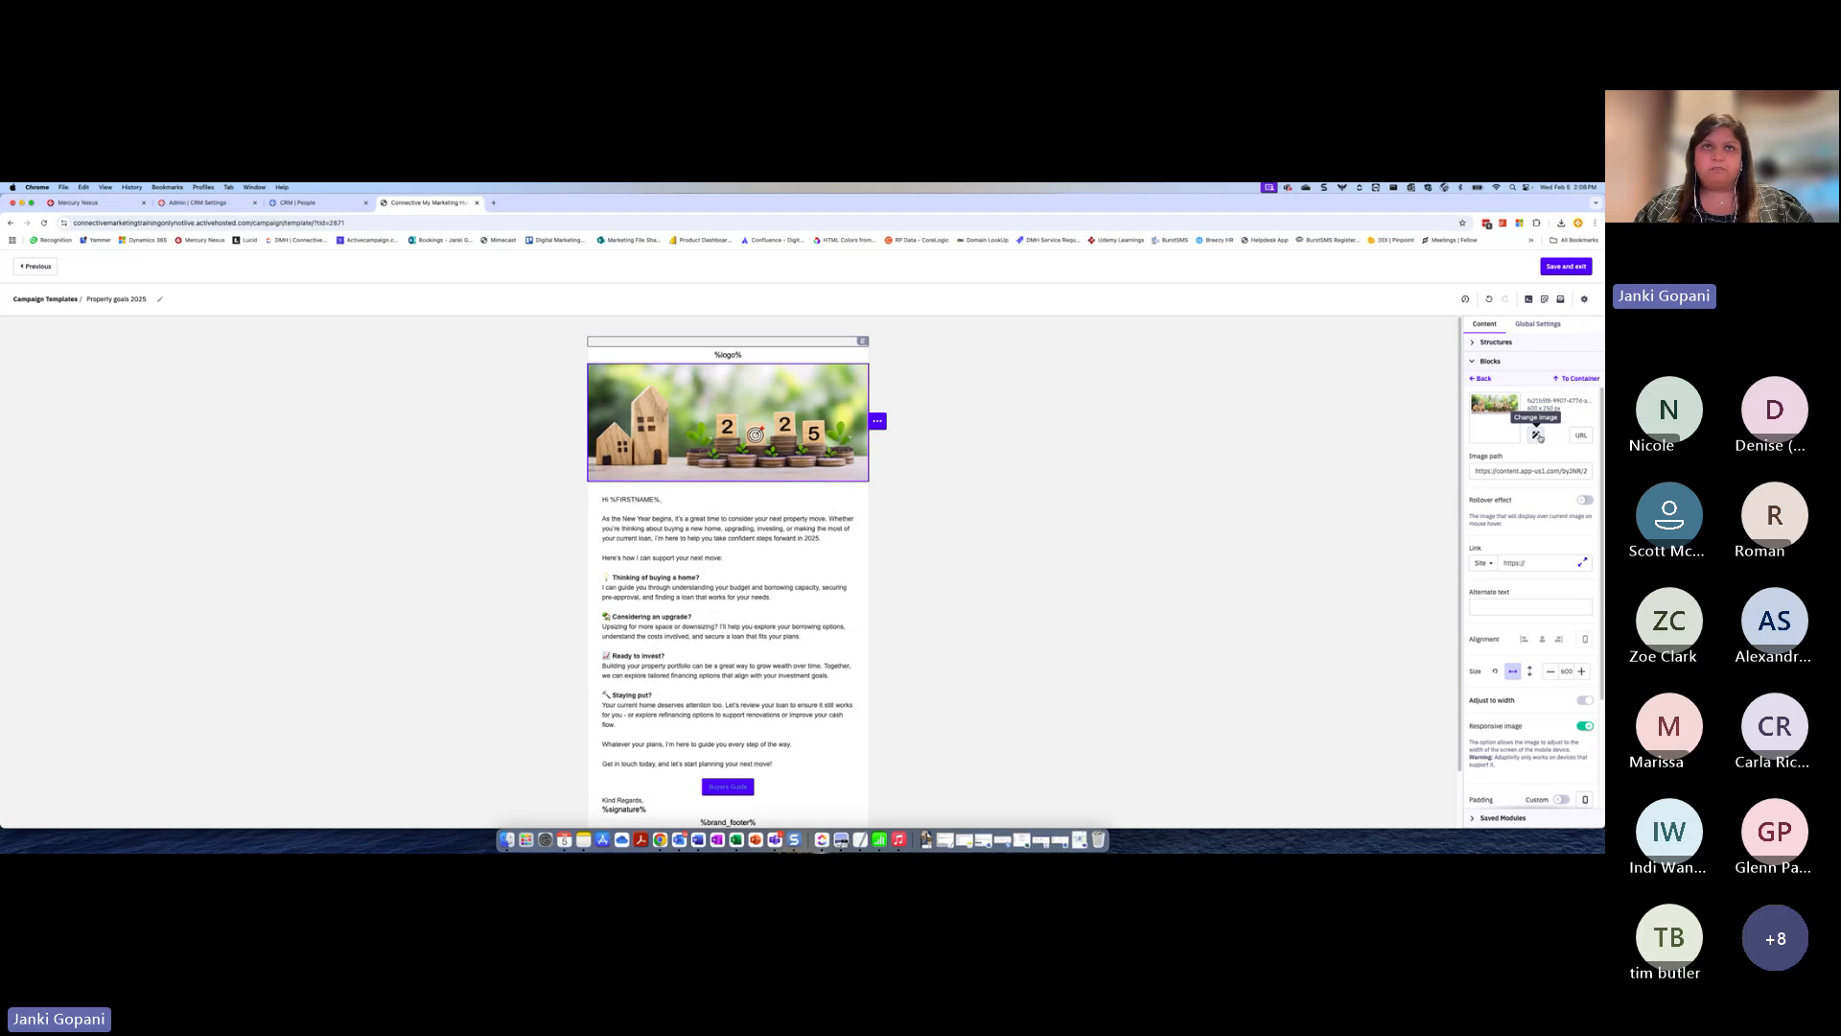
click(745, 565)
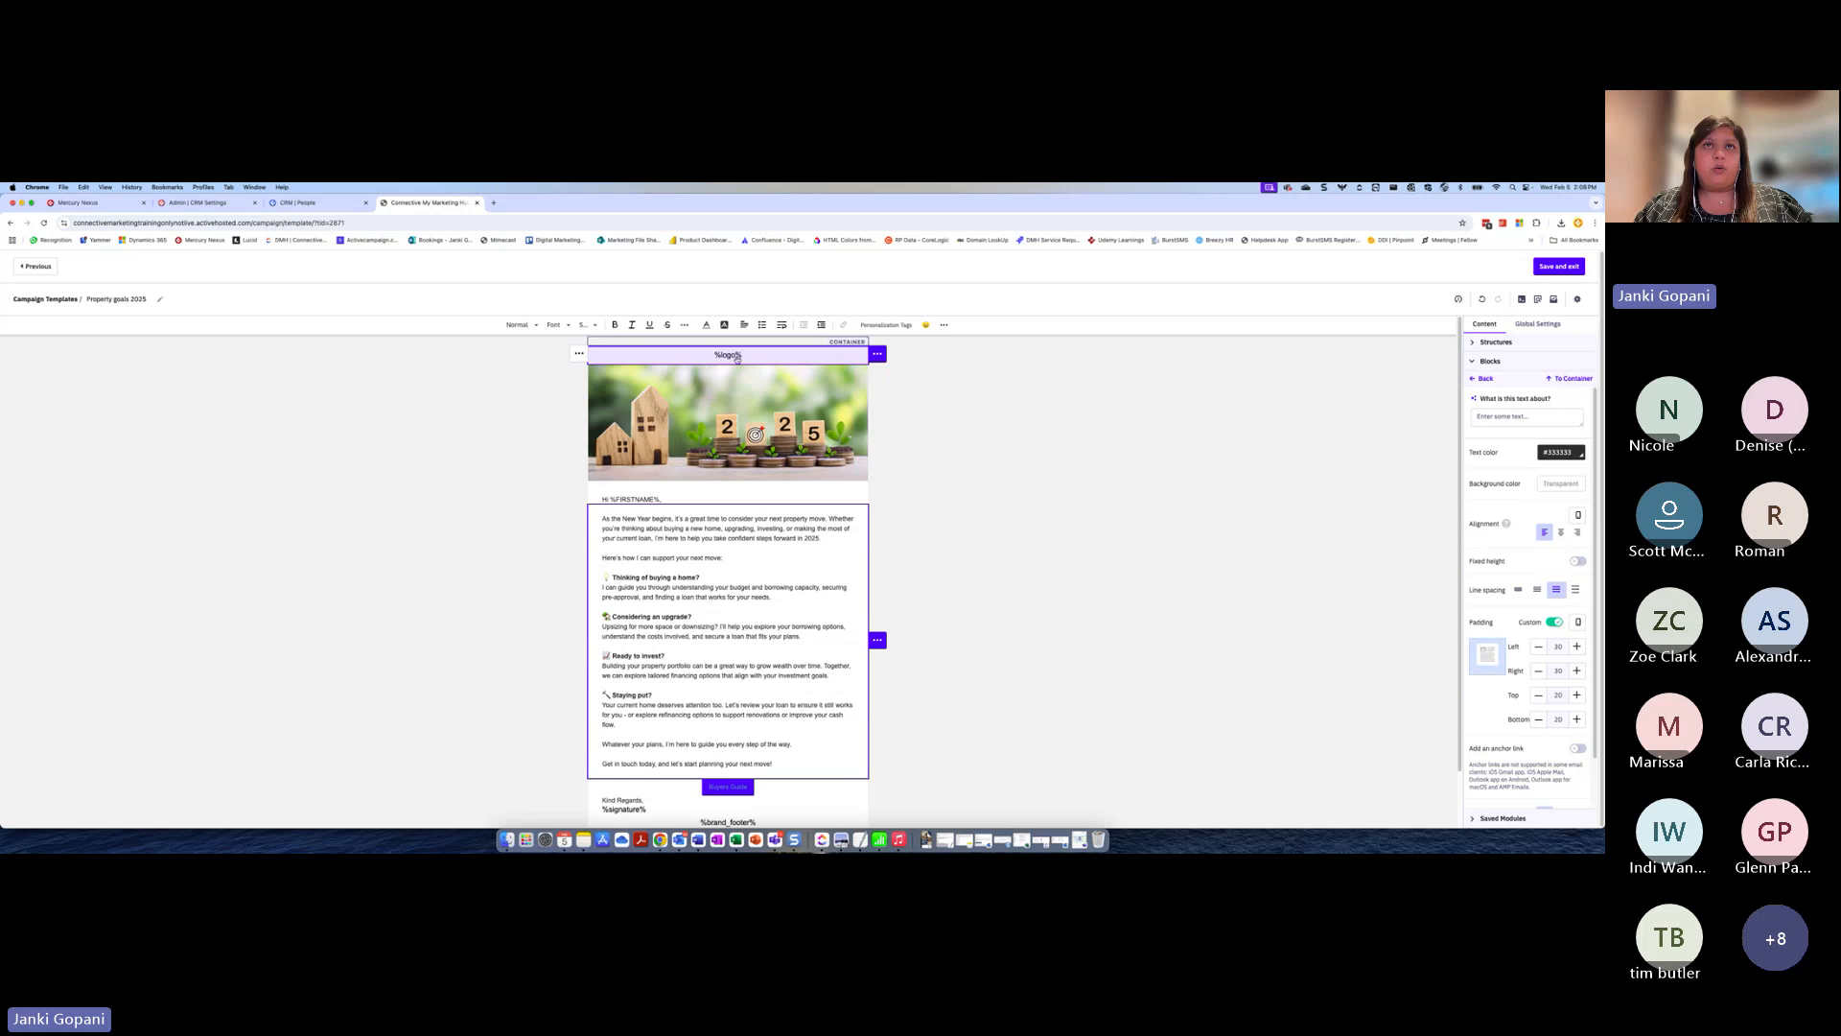
scroll(624, 750, down, 1)
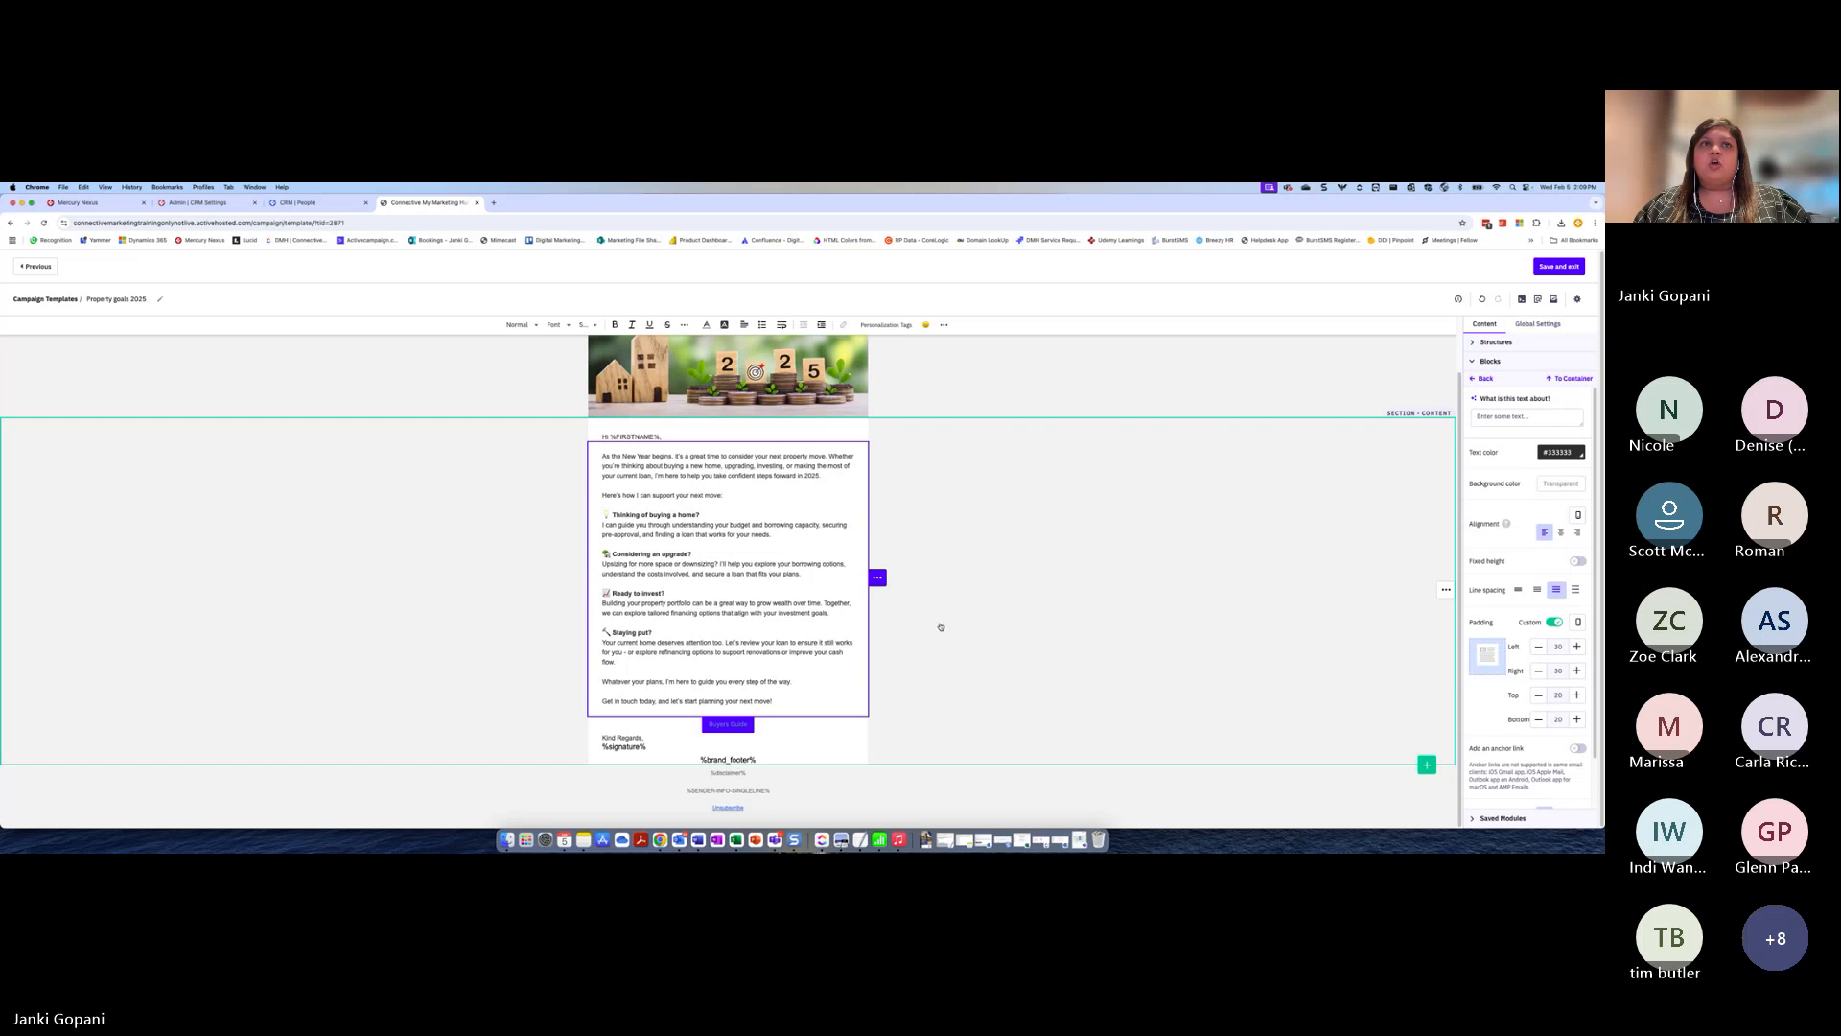
scroll(940, 629, up, 1)
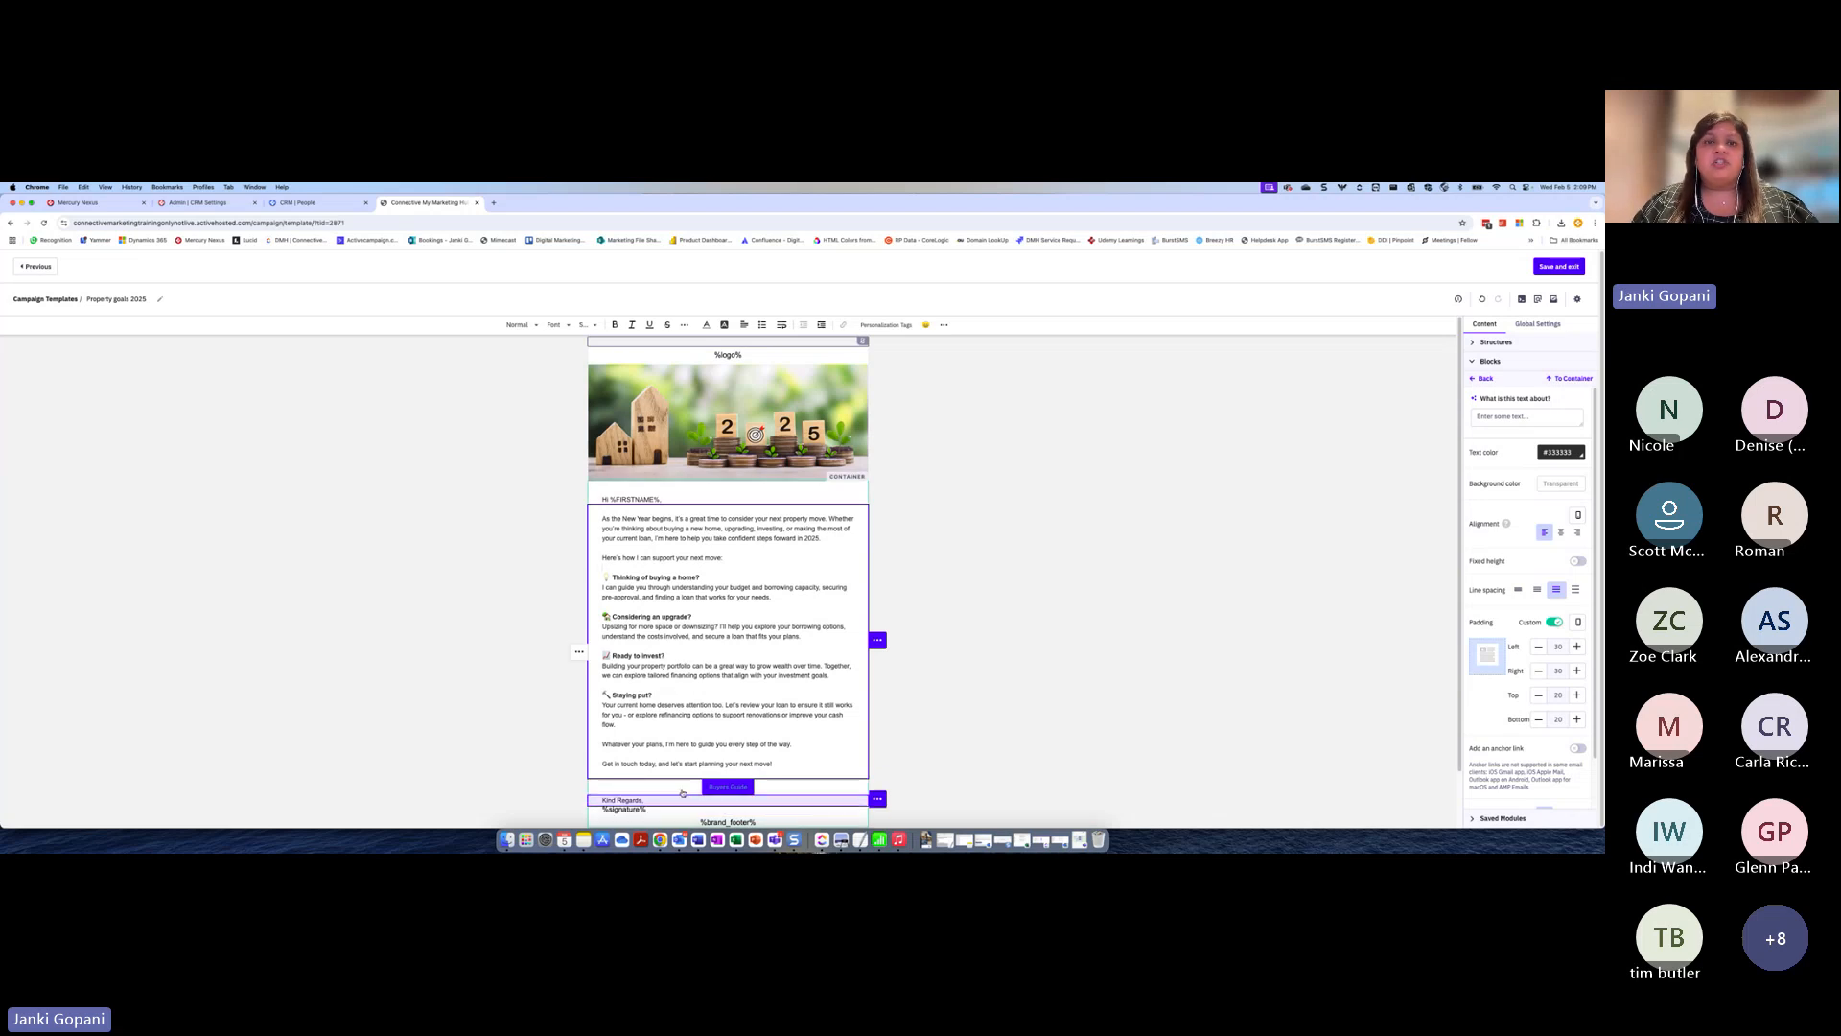
click(724, 789)
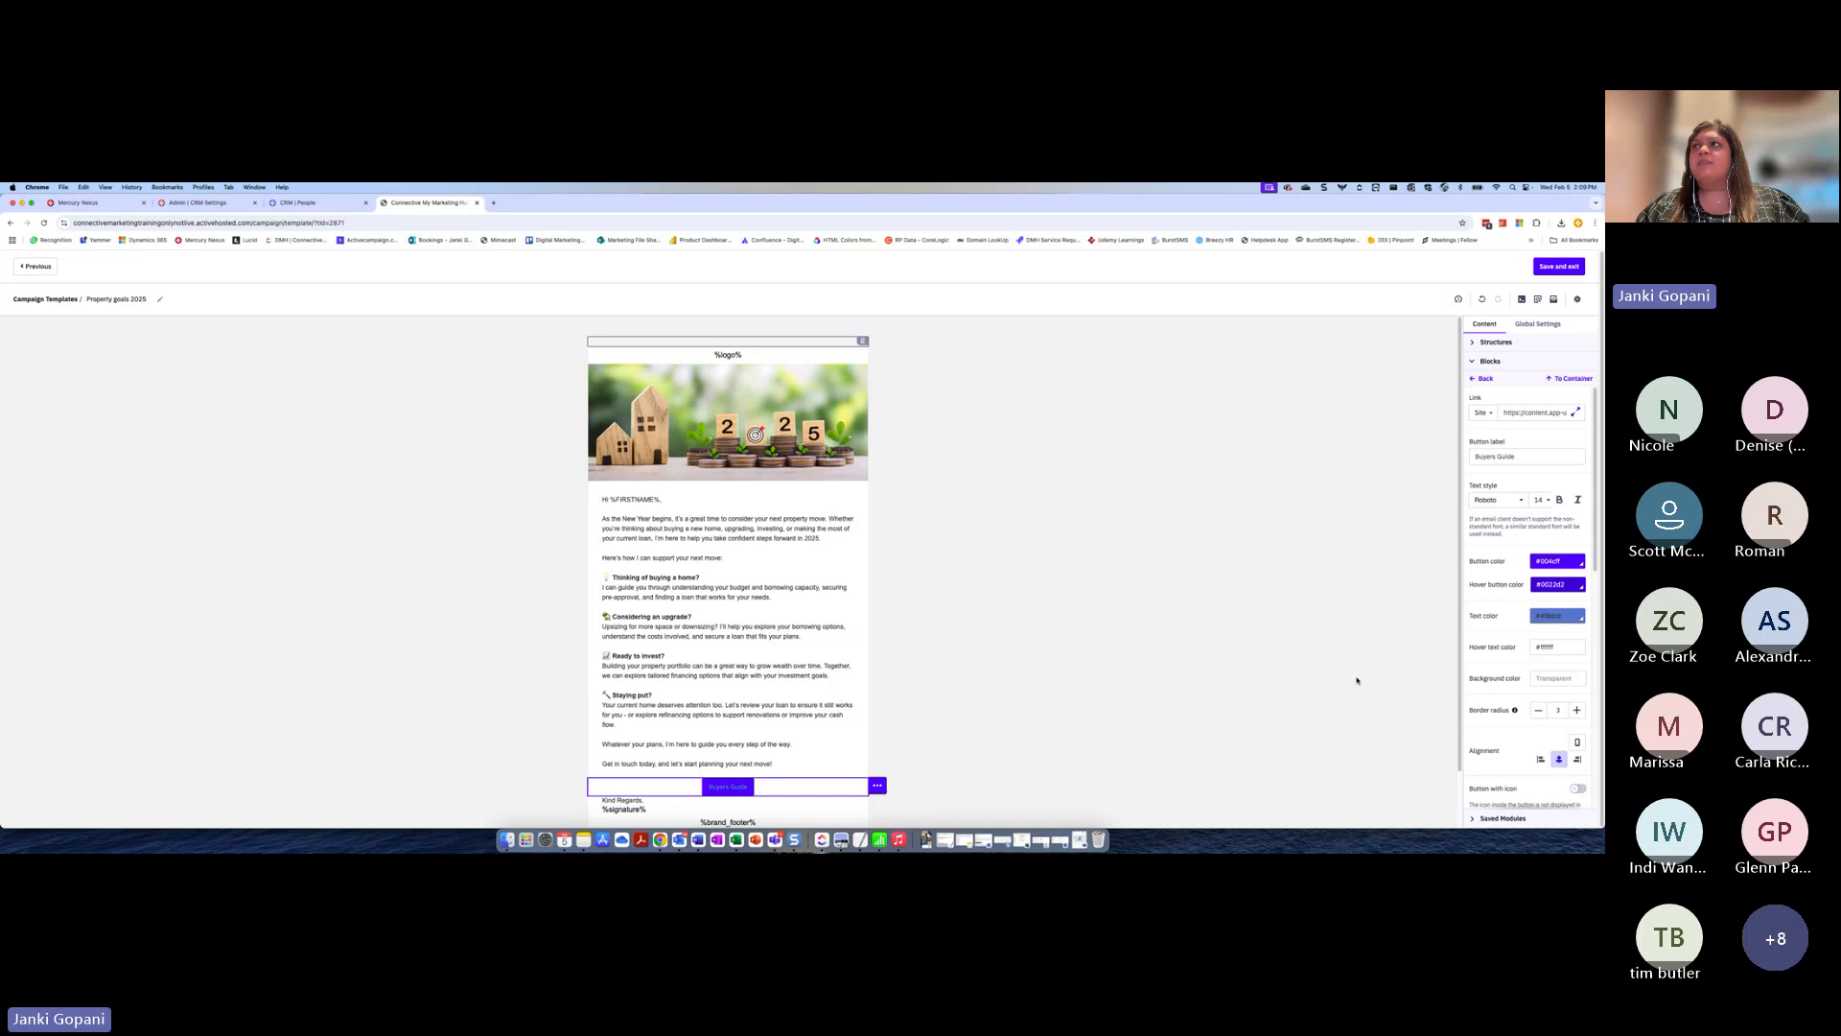
click(1557, 266)
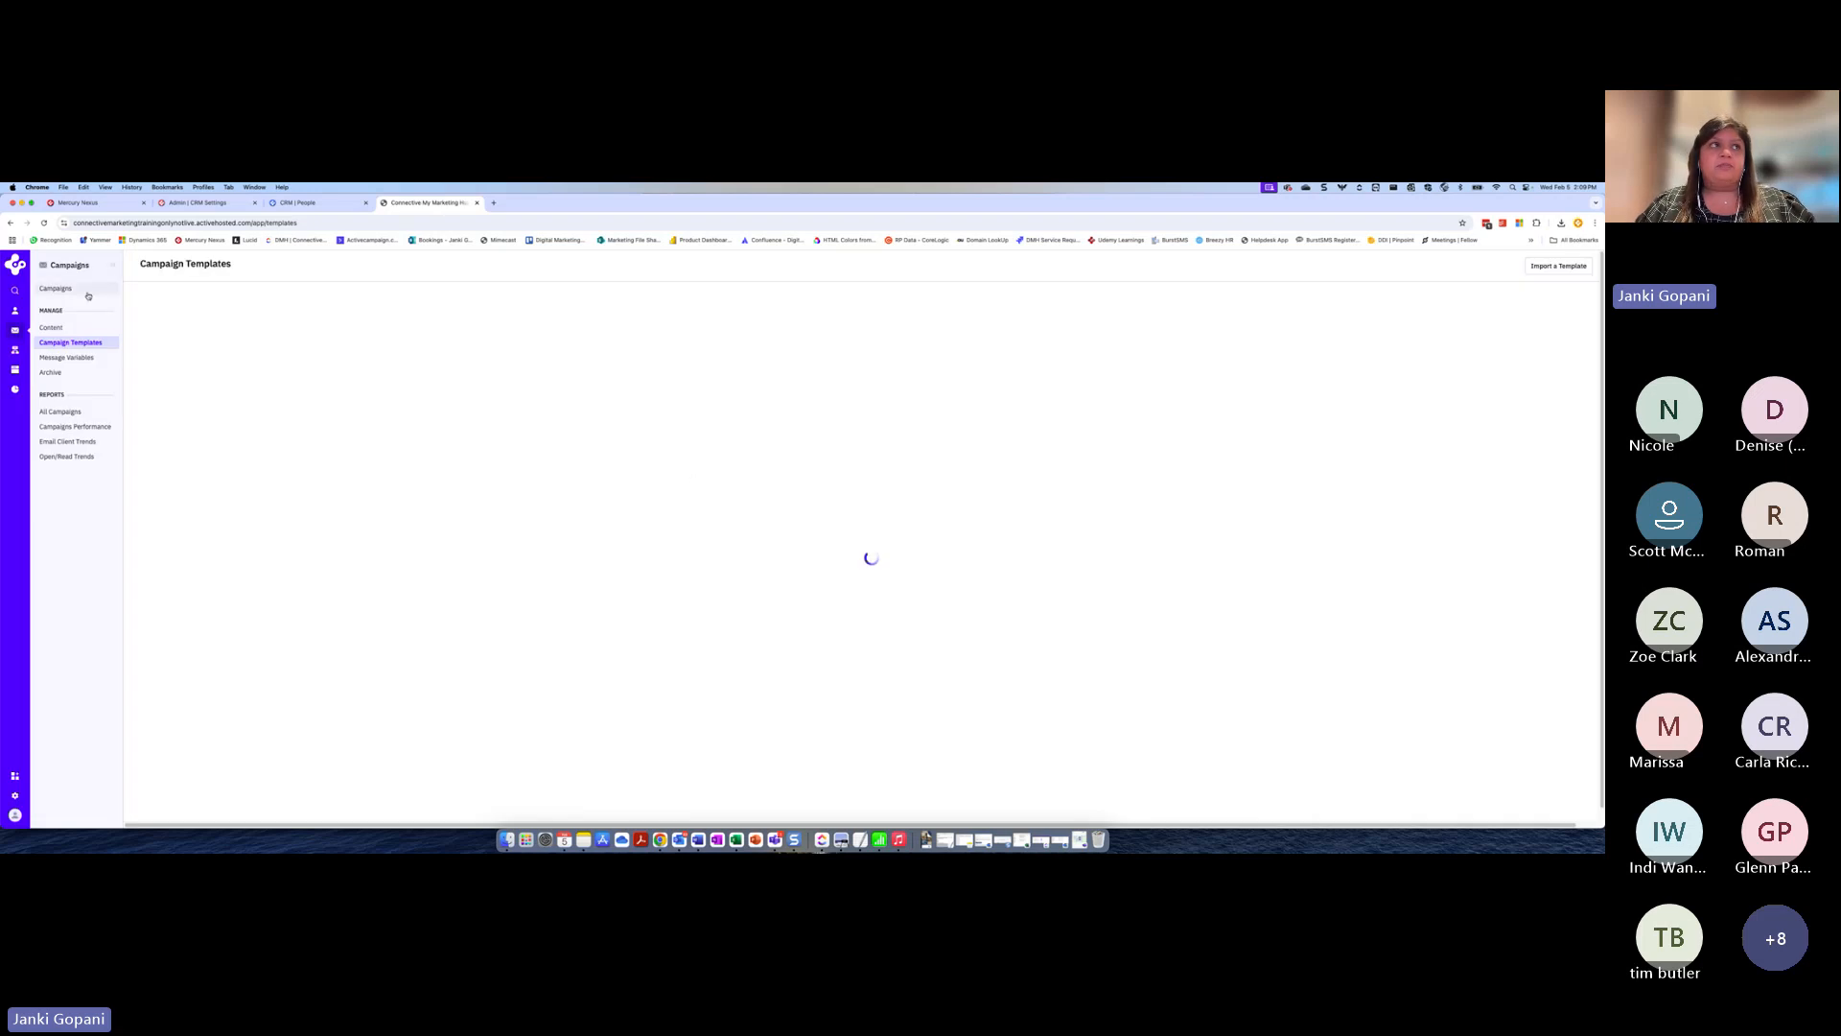
Create a new Standard campaign that starts from scratch or with a template in the email designer
click(69, 290)
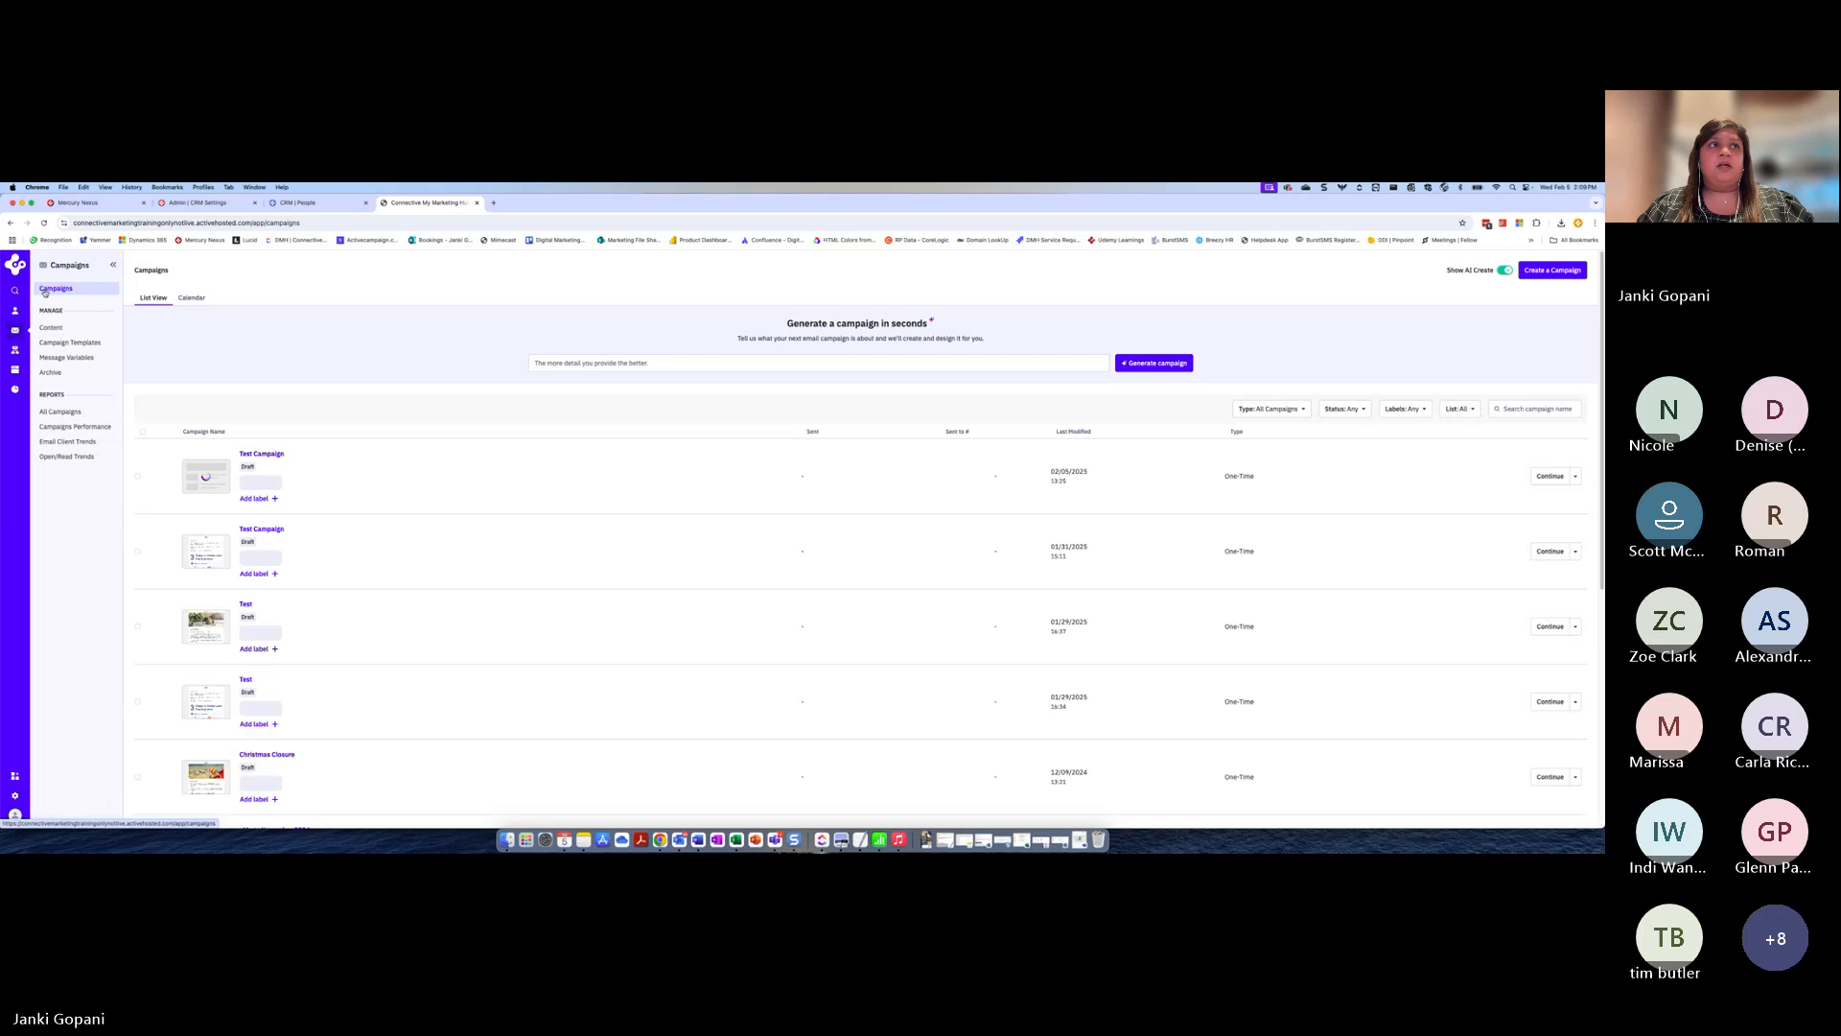
click(1542, 271)
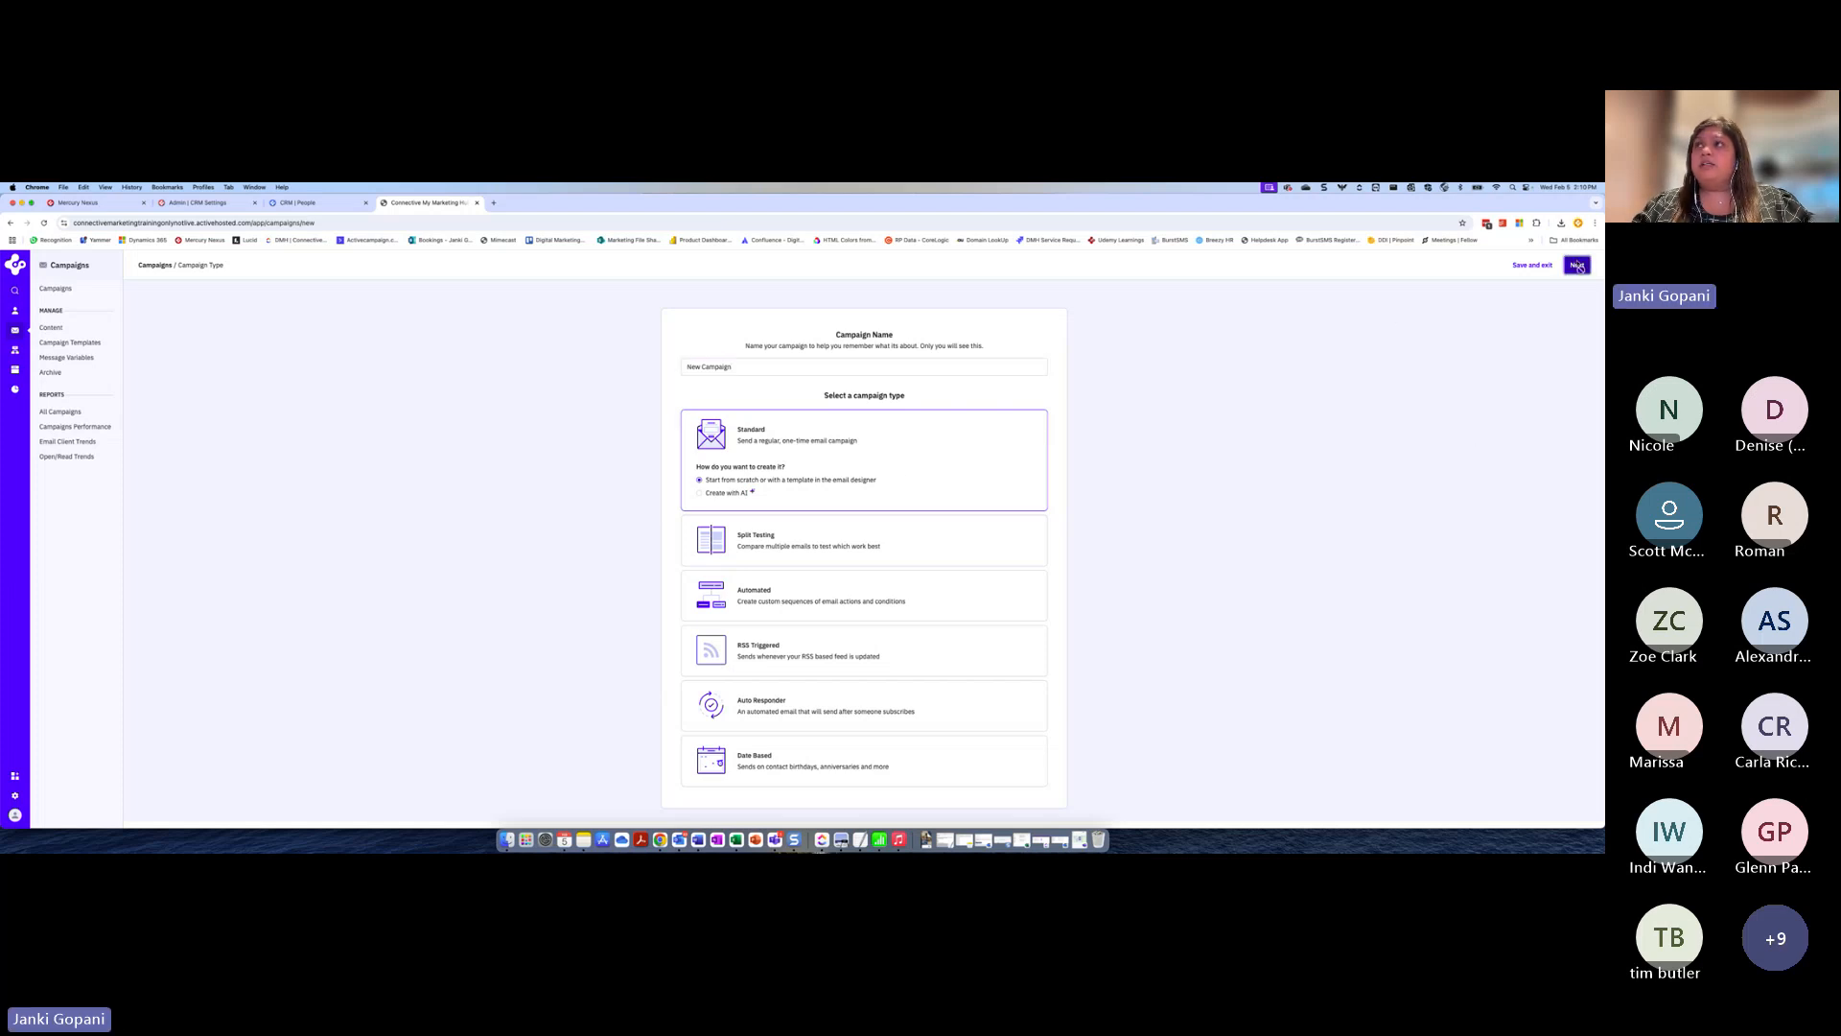
click(1580, 266)
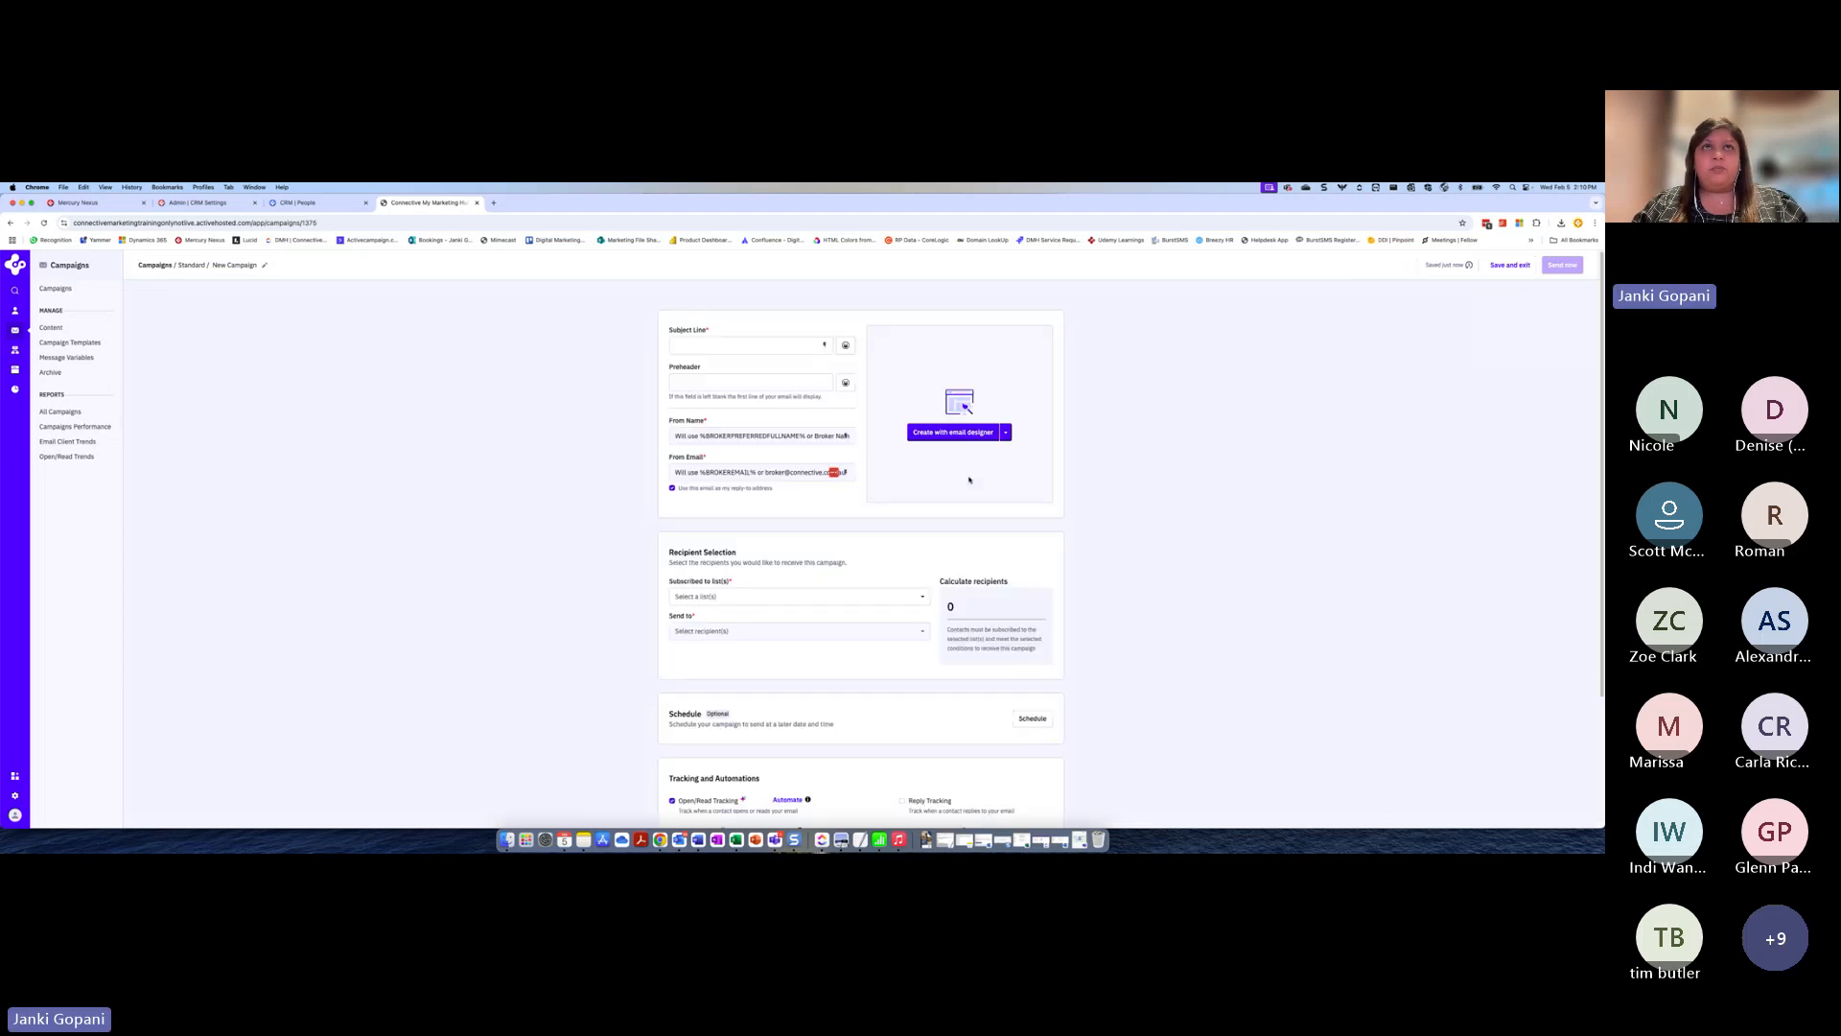
Enter "Get more info!" as the campaign's subject line
click(704, 347)
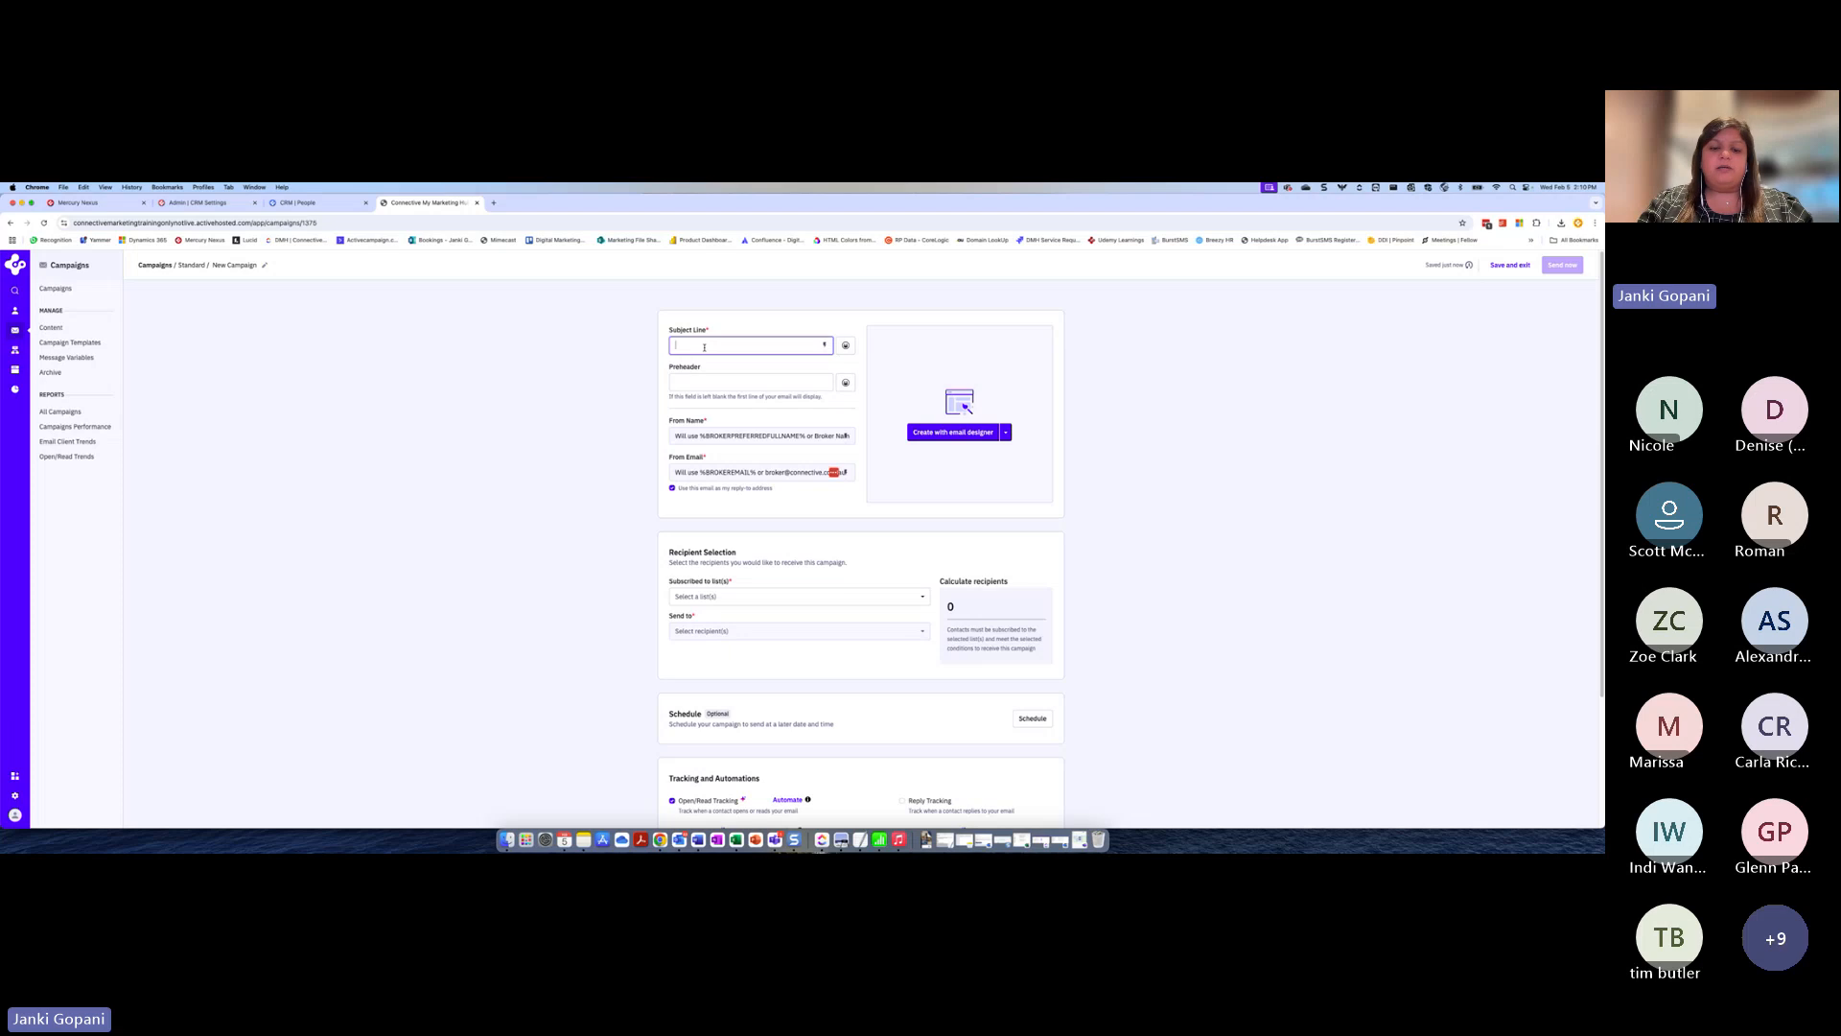
text(Get m)
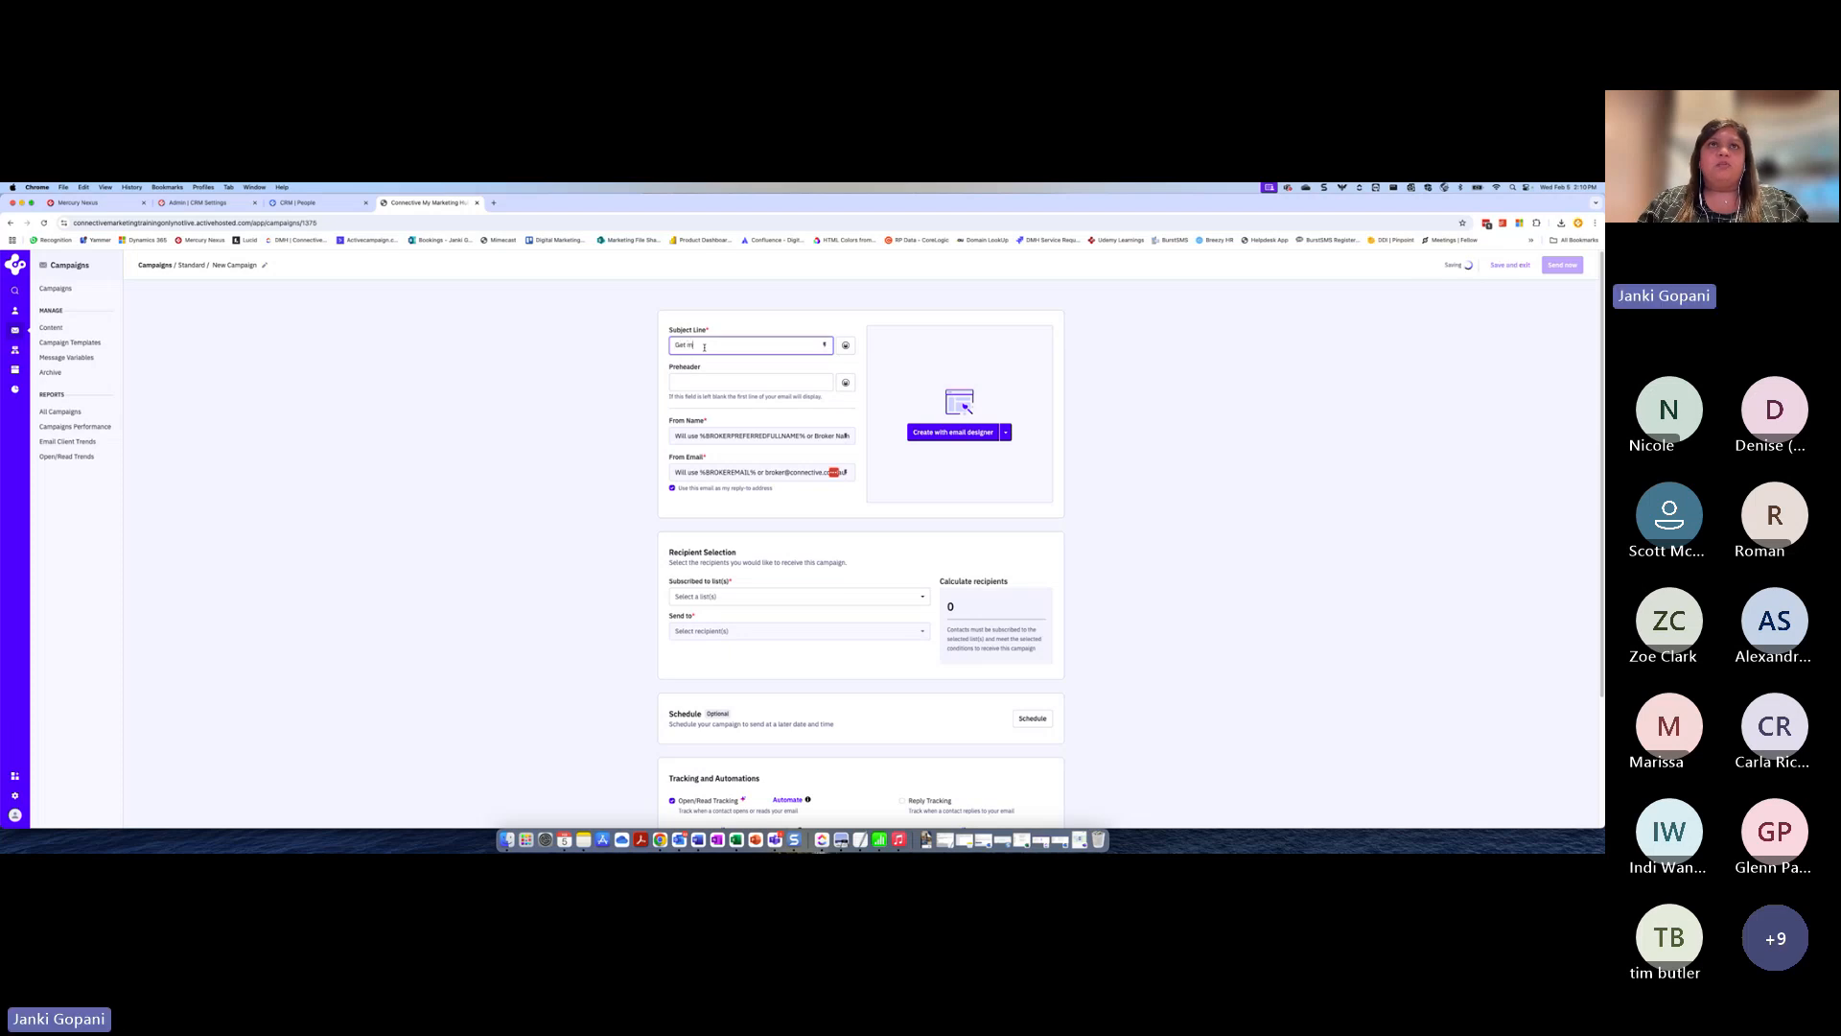
text(ore info!)
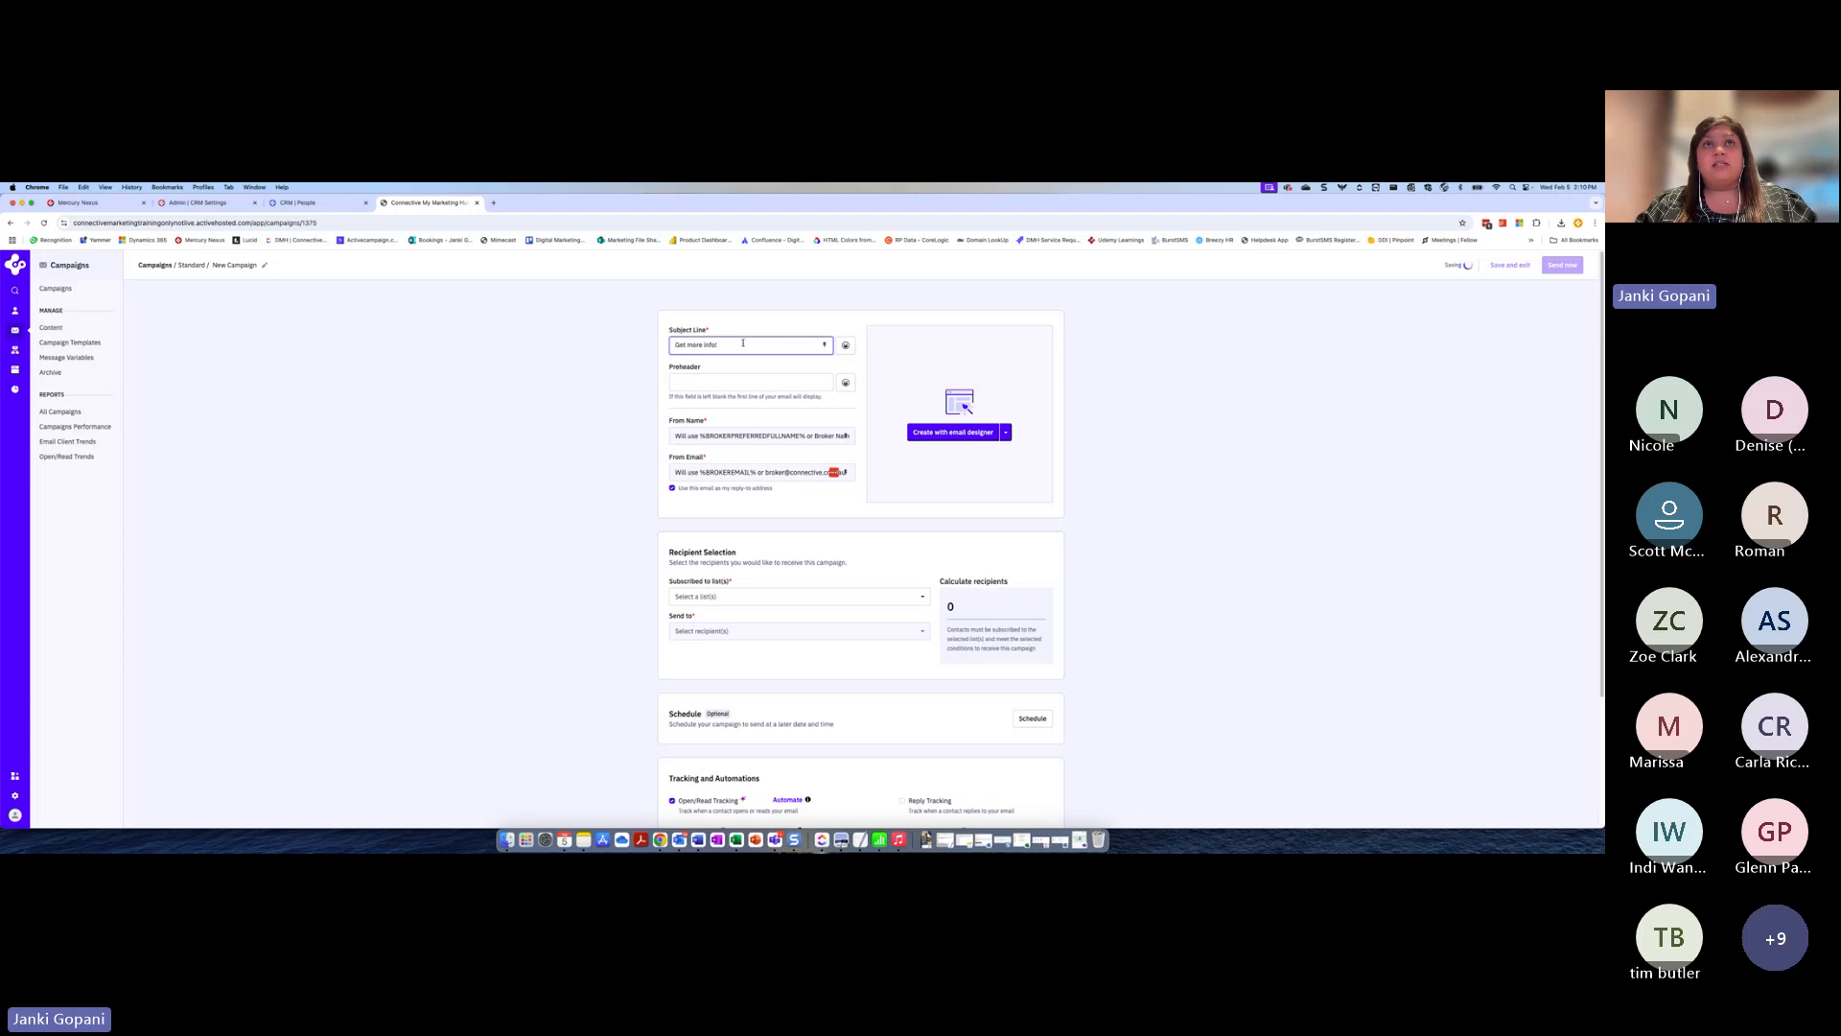
Insert the First Name personalization field at the start of the subject line, followed by a comma
click(825, 346)
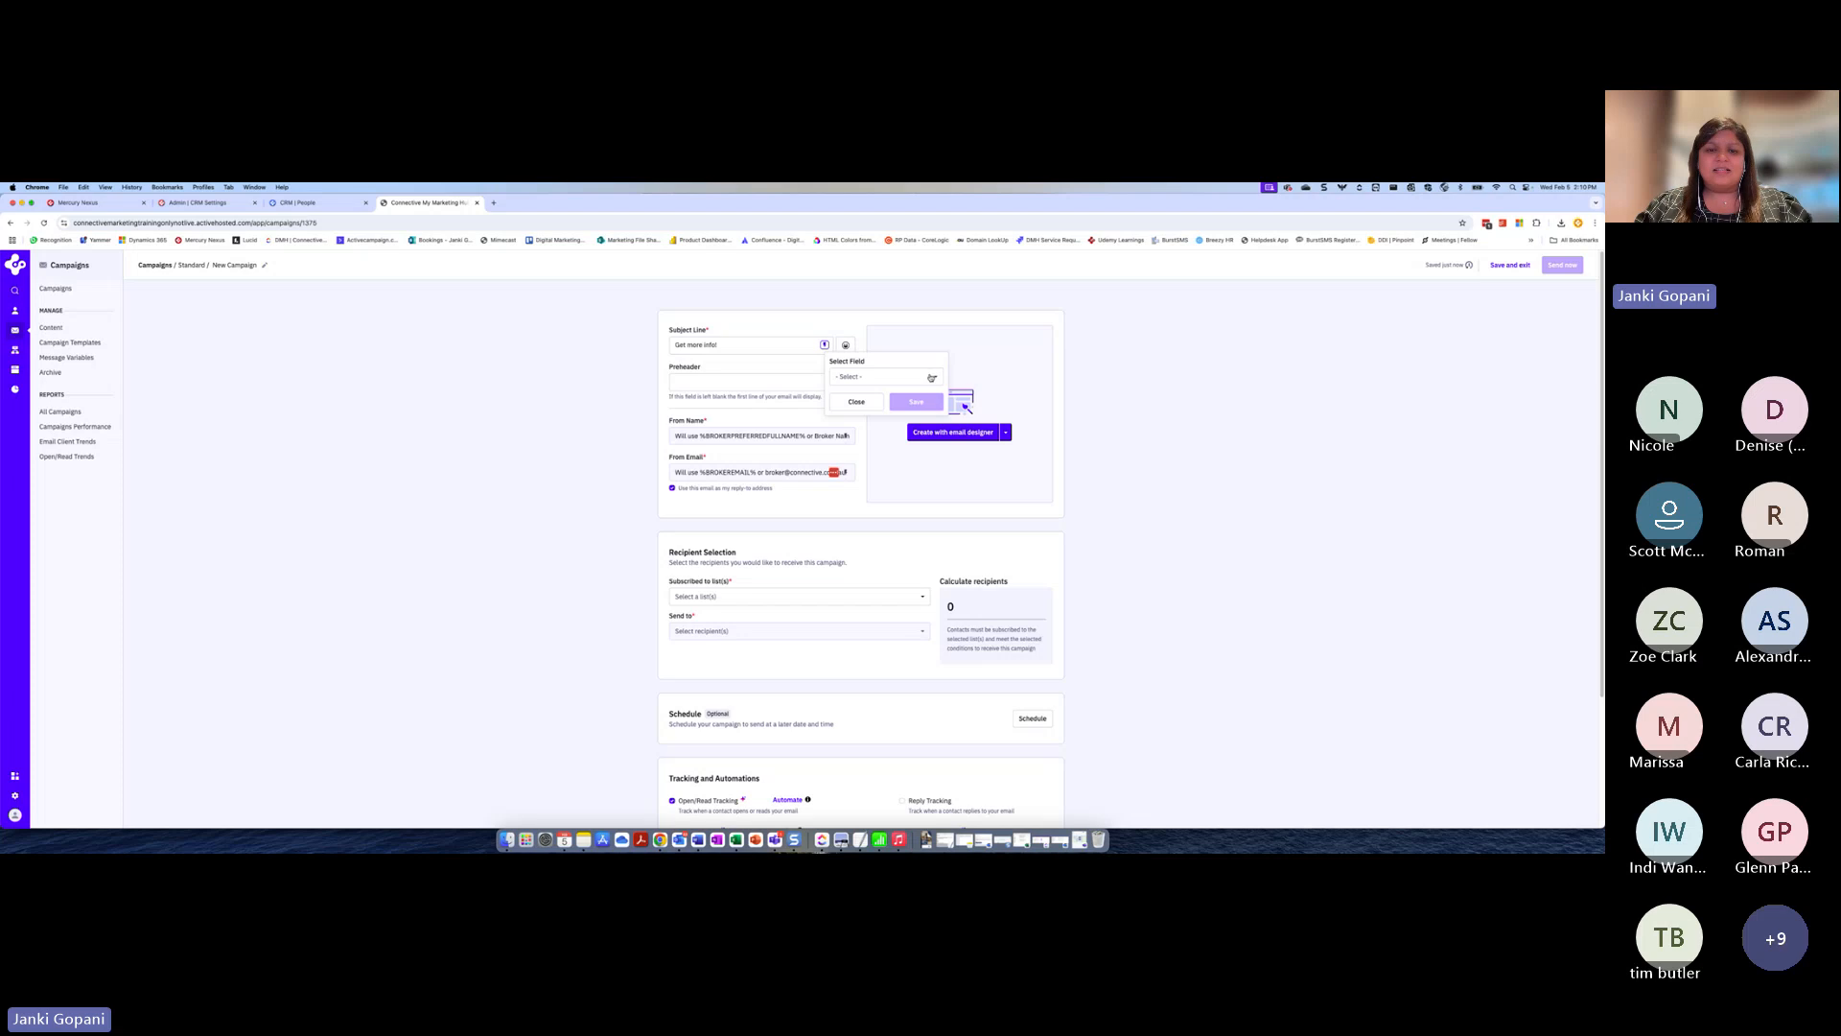
click(931, 378)
scroll(939, 414, down, 2)
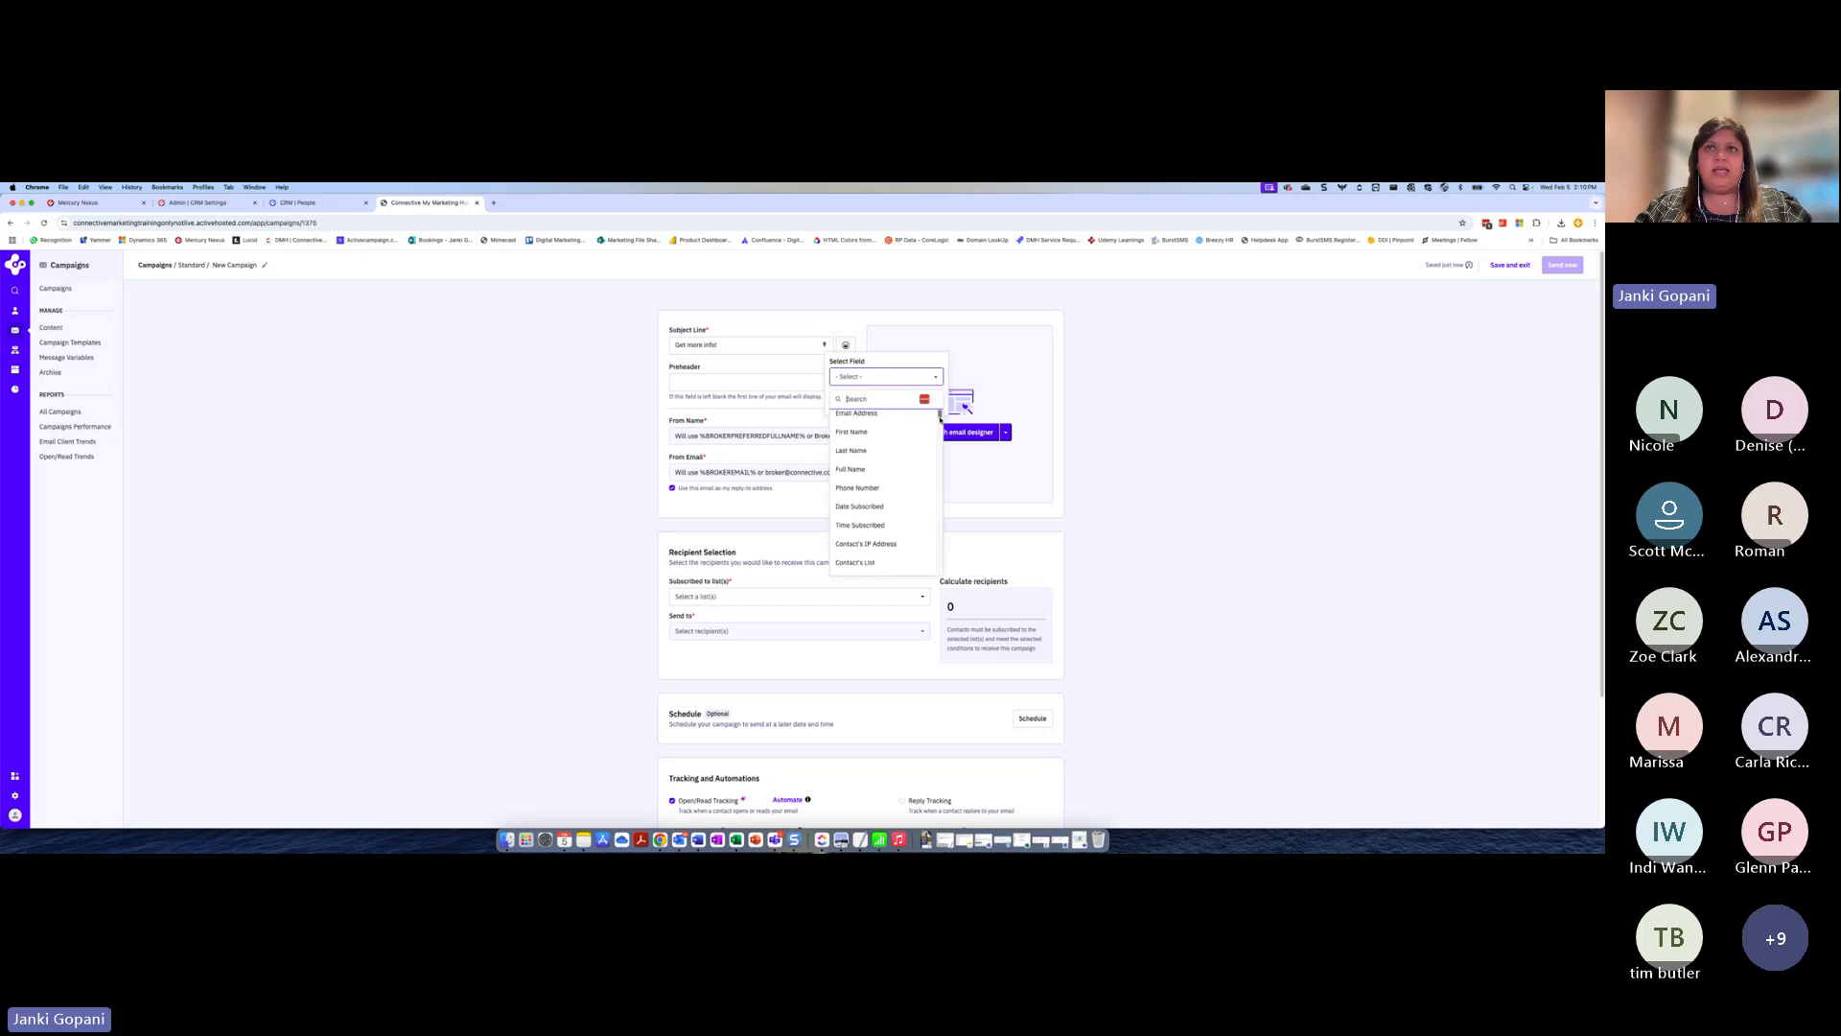
scroll(939, 419, down, 5)
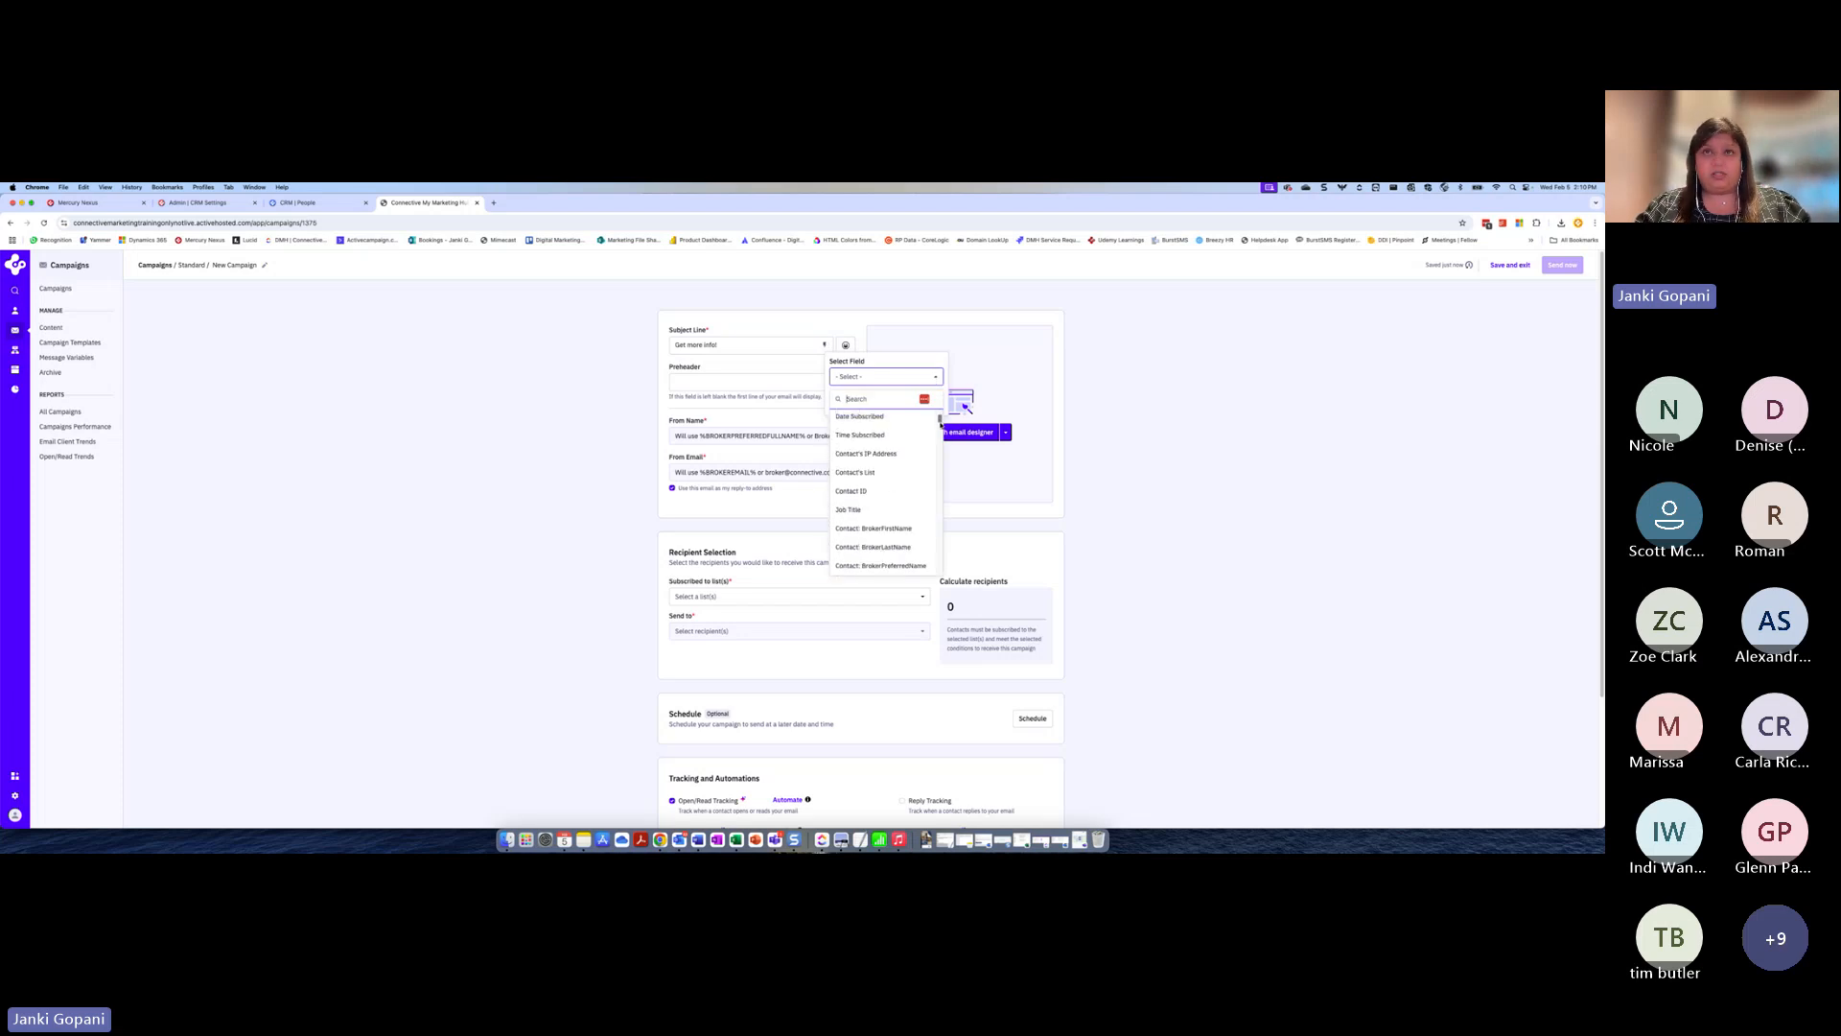
scroll(939, 427, down, 2)
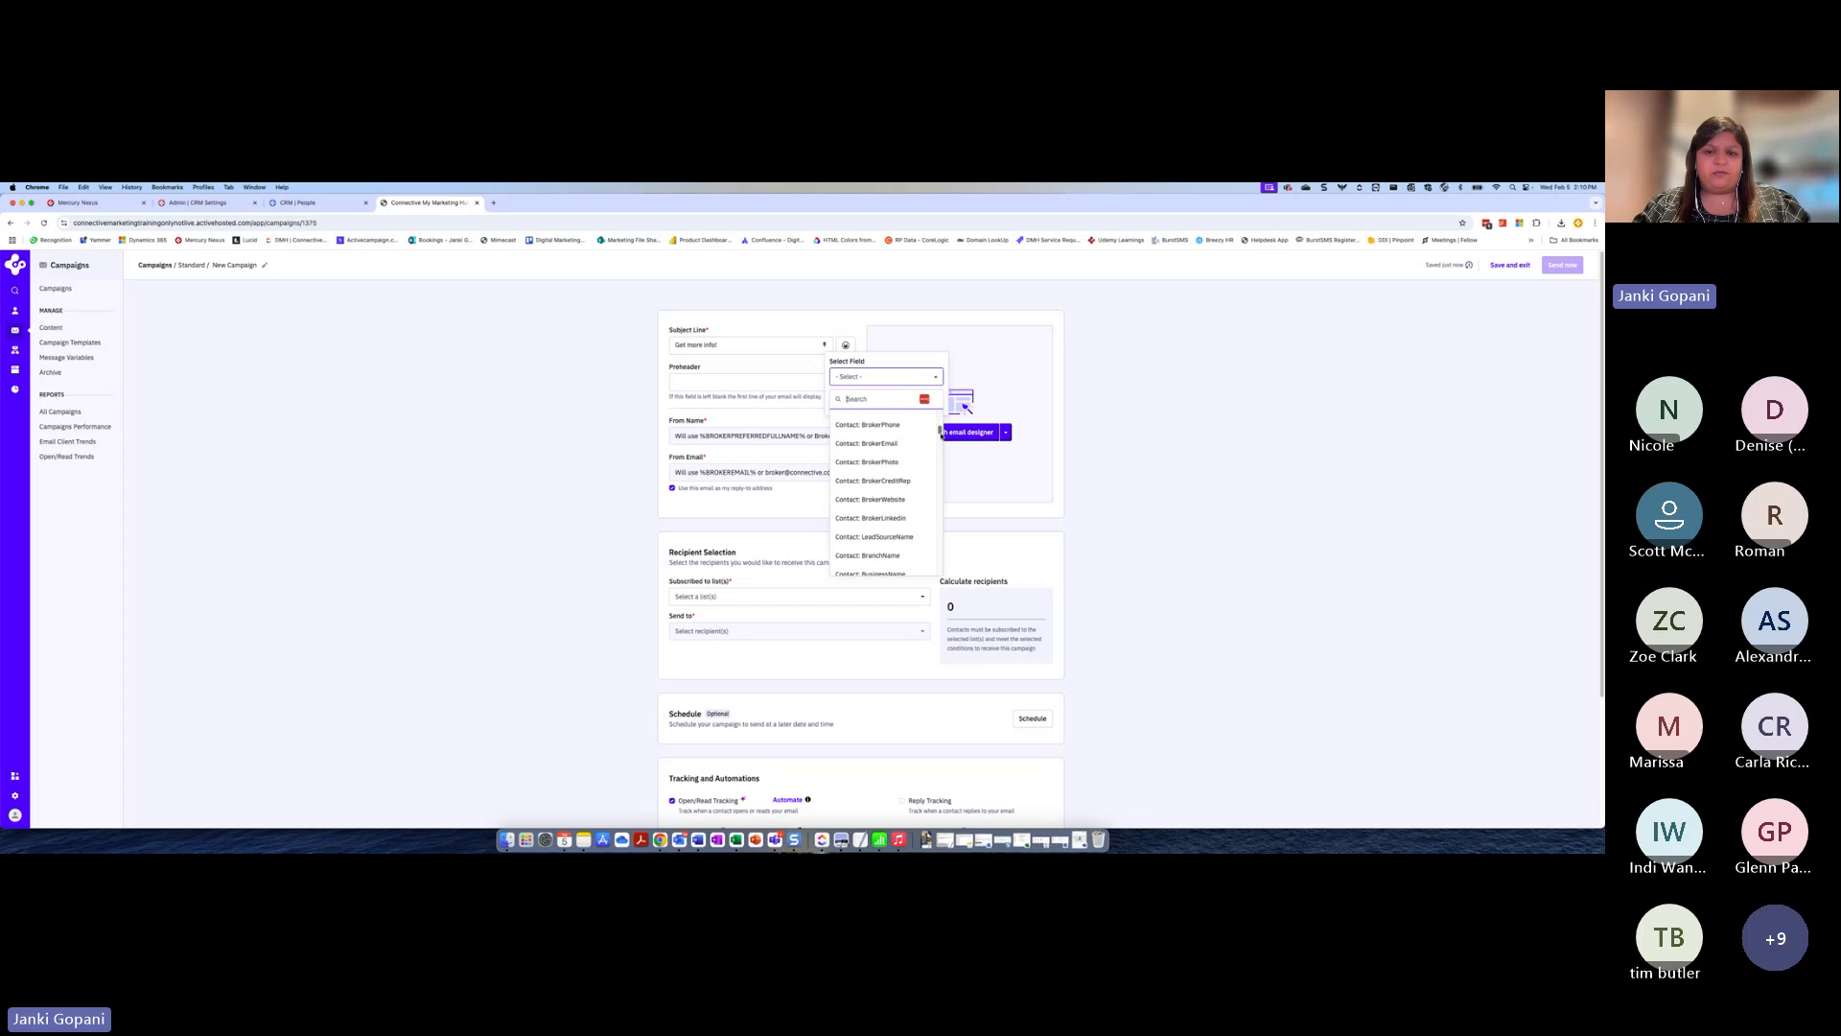
drag(940, 430, 938, 416)
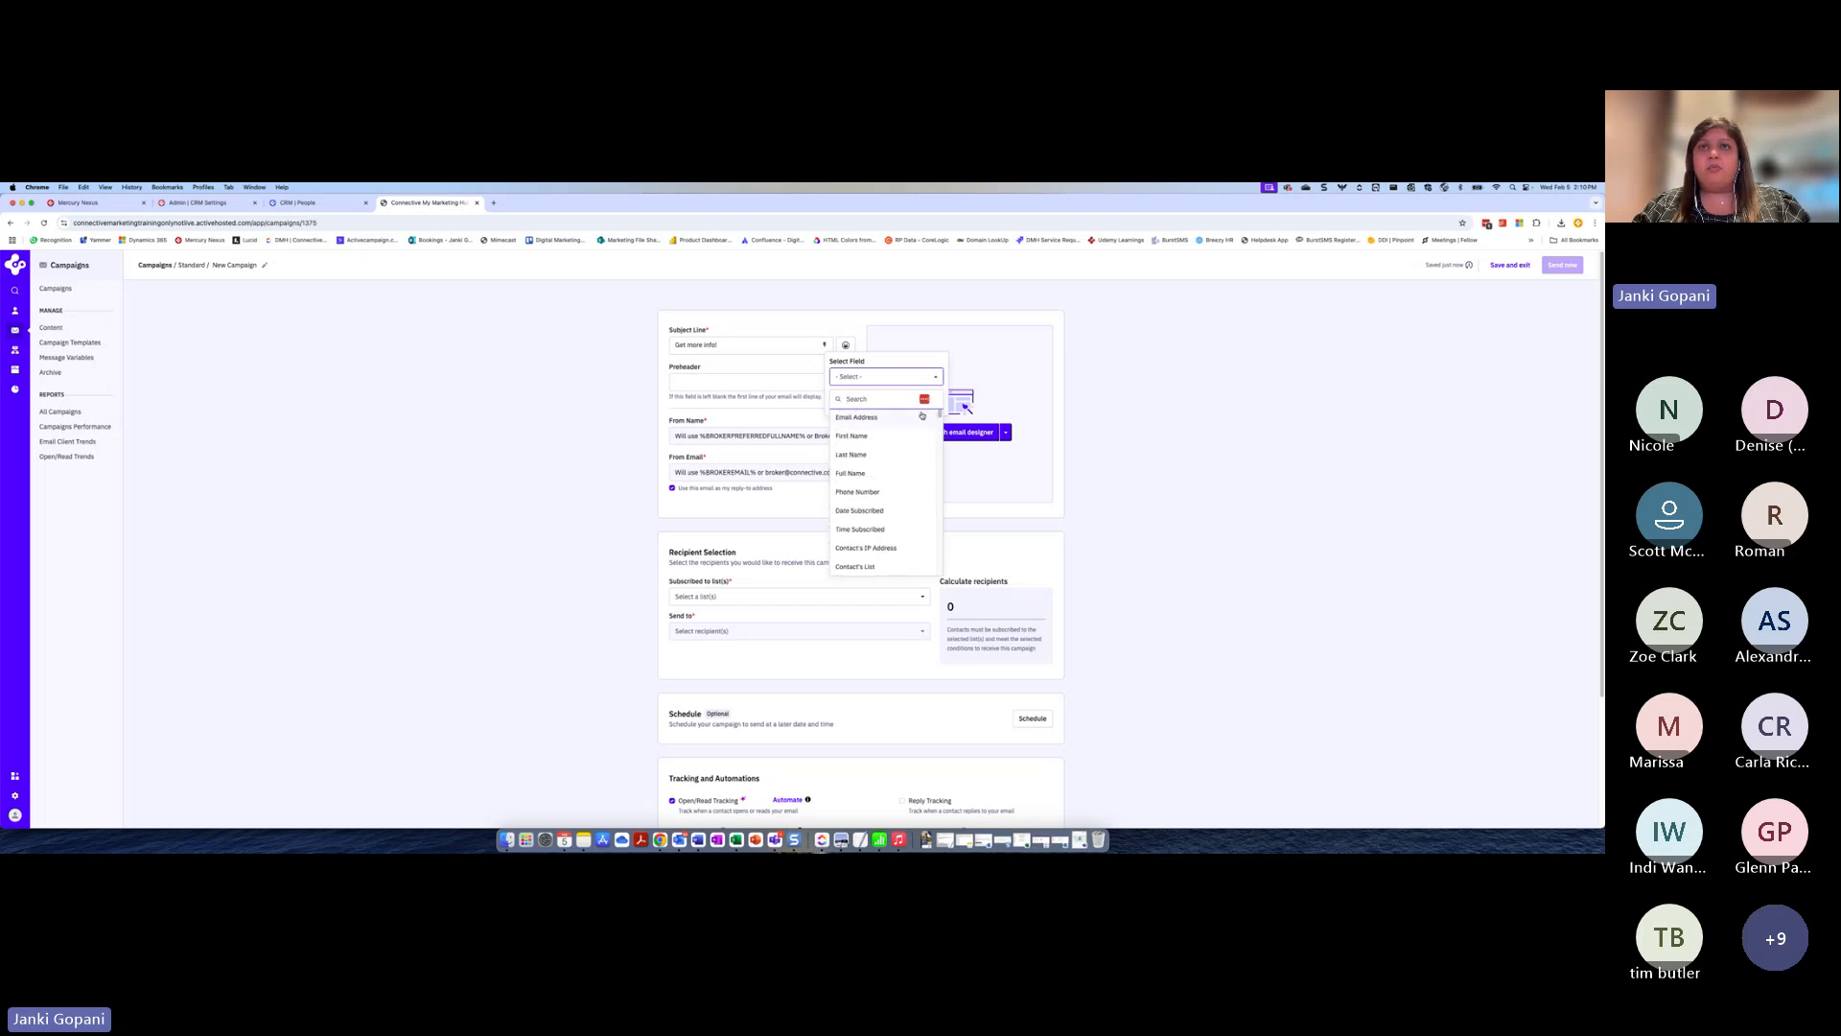
click(856, 434)
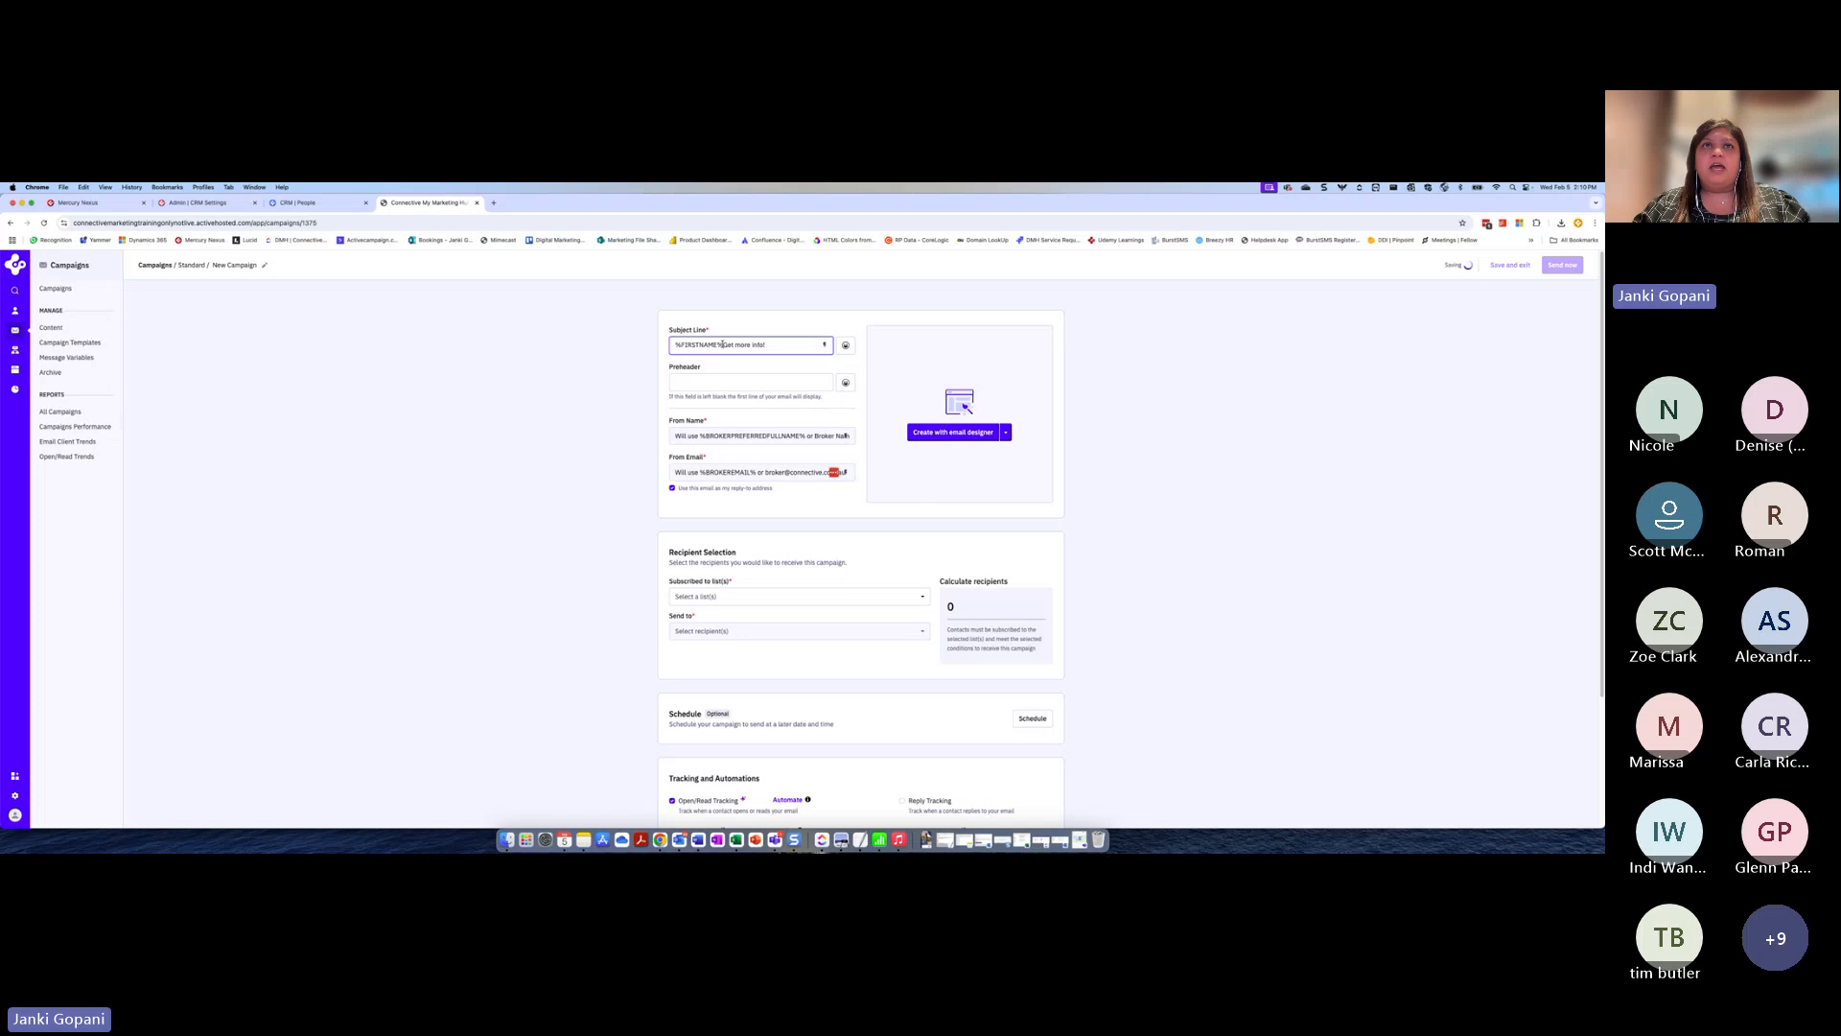
text(,)
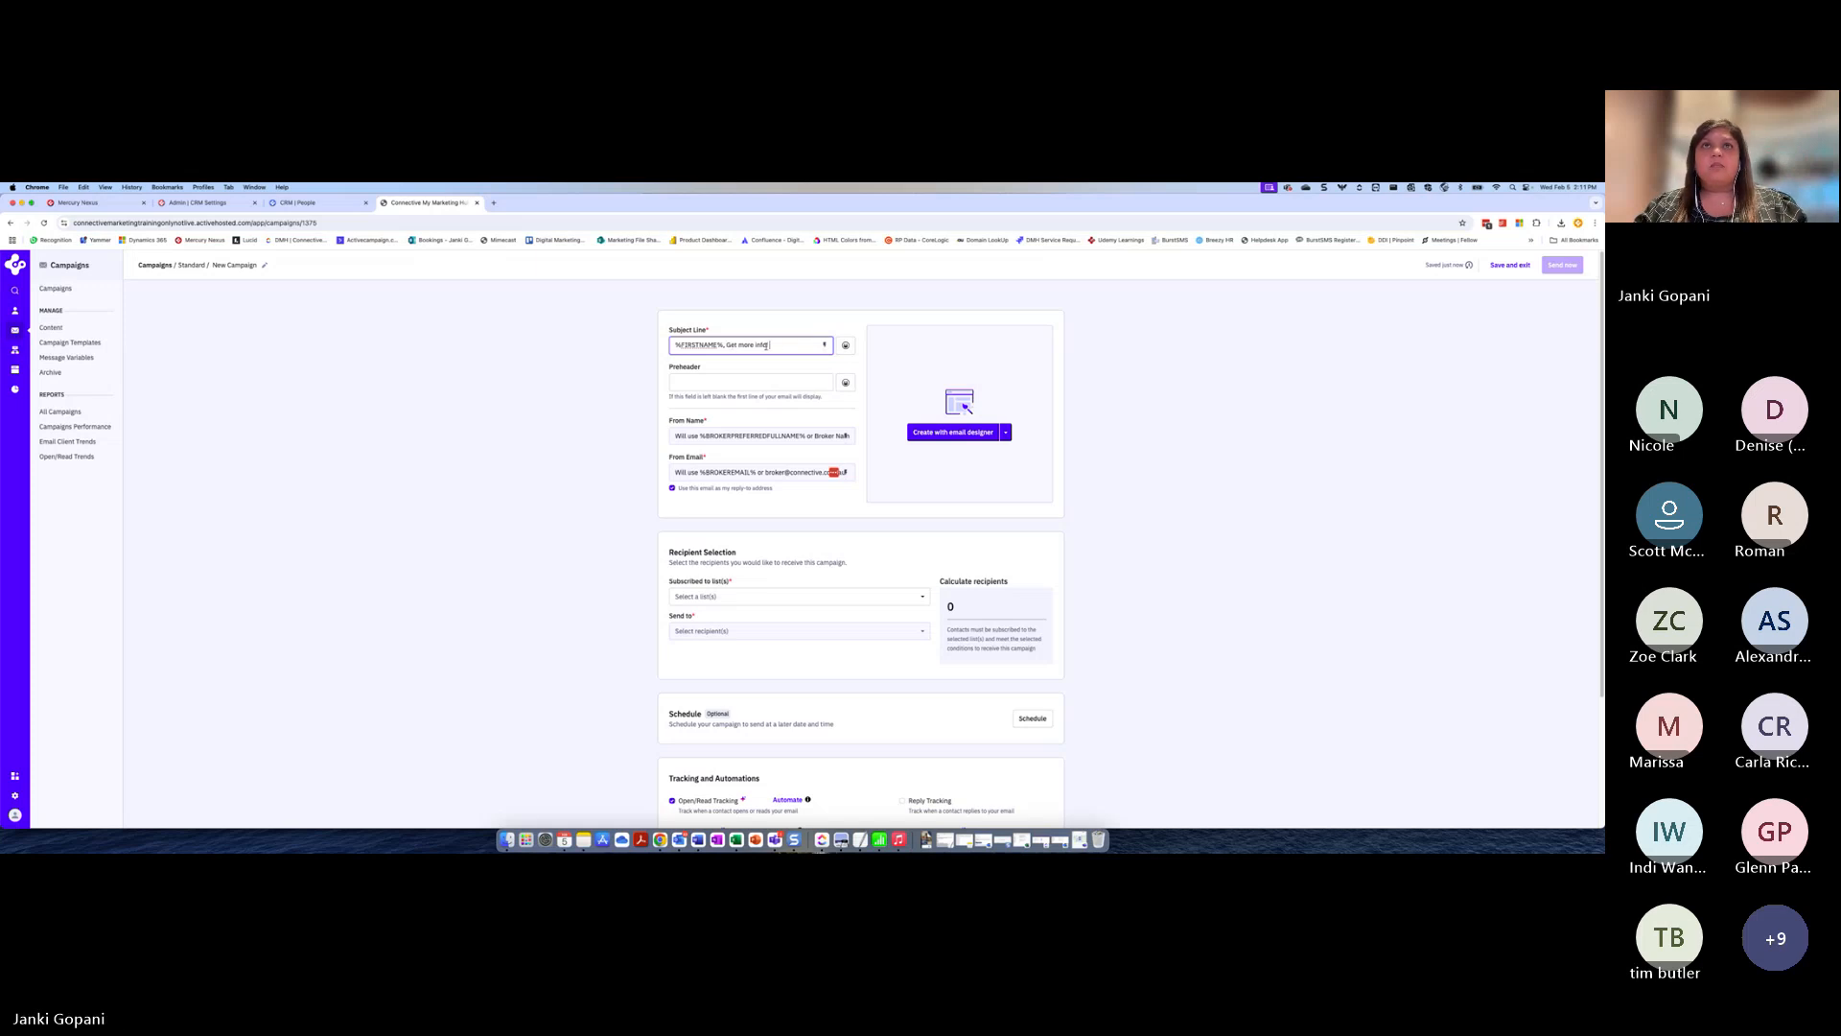
Extend the subject line after "Get more info" with "on First Home Buyer Journey!"
text(on First H)
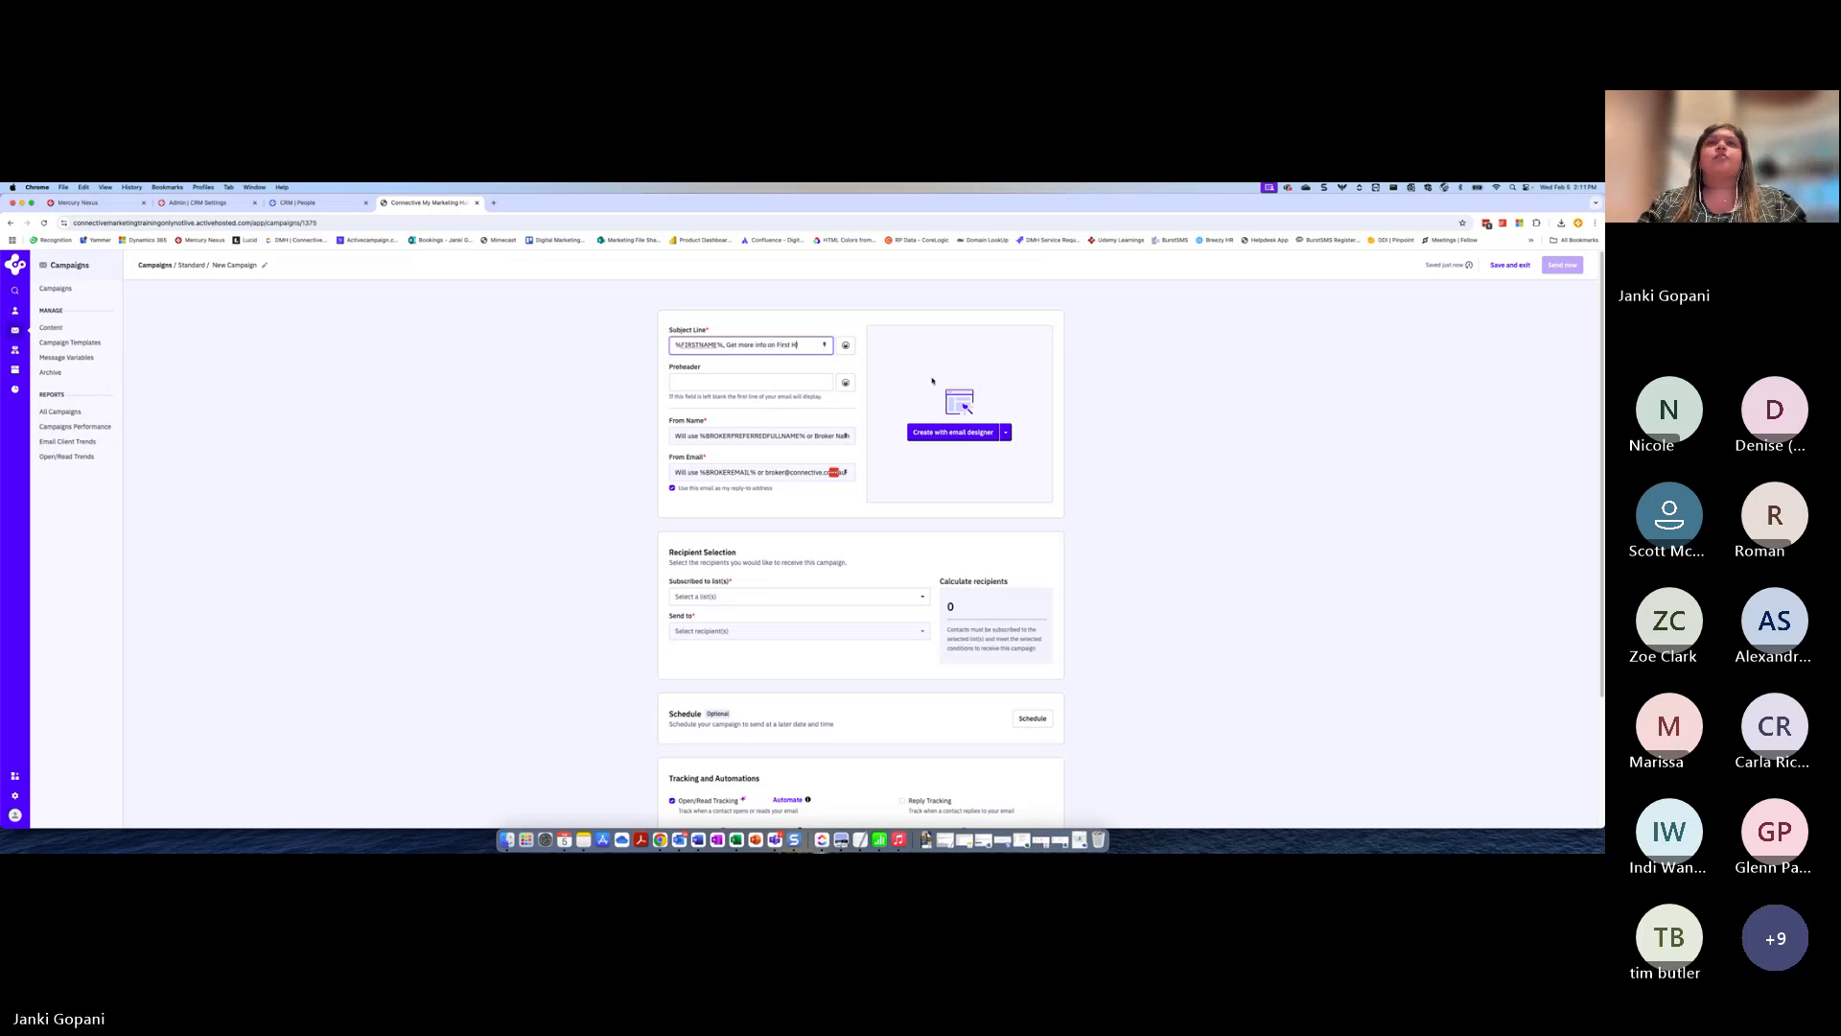
text(ome Buyer Journey!)
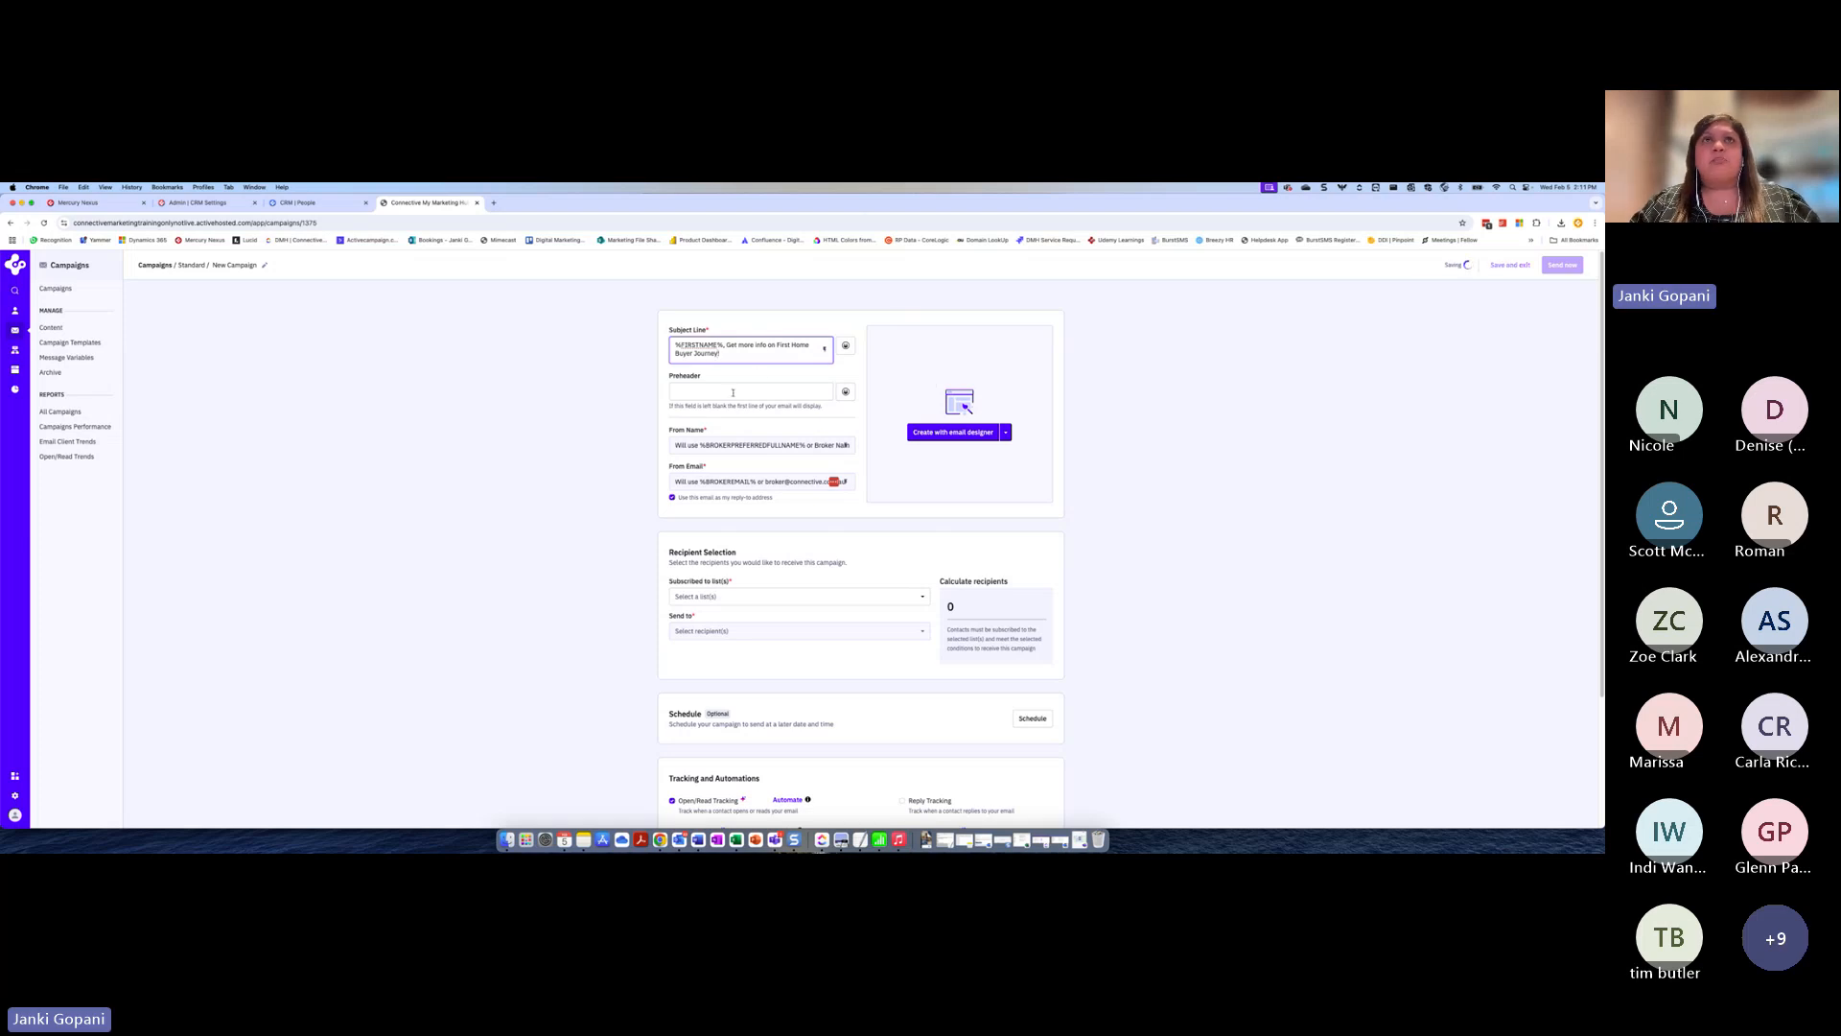
click(733, 393)
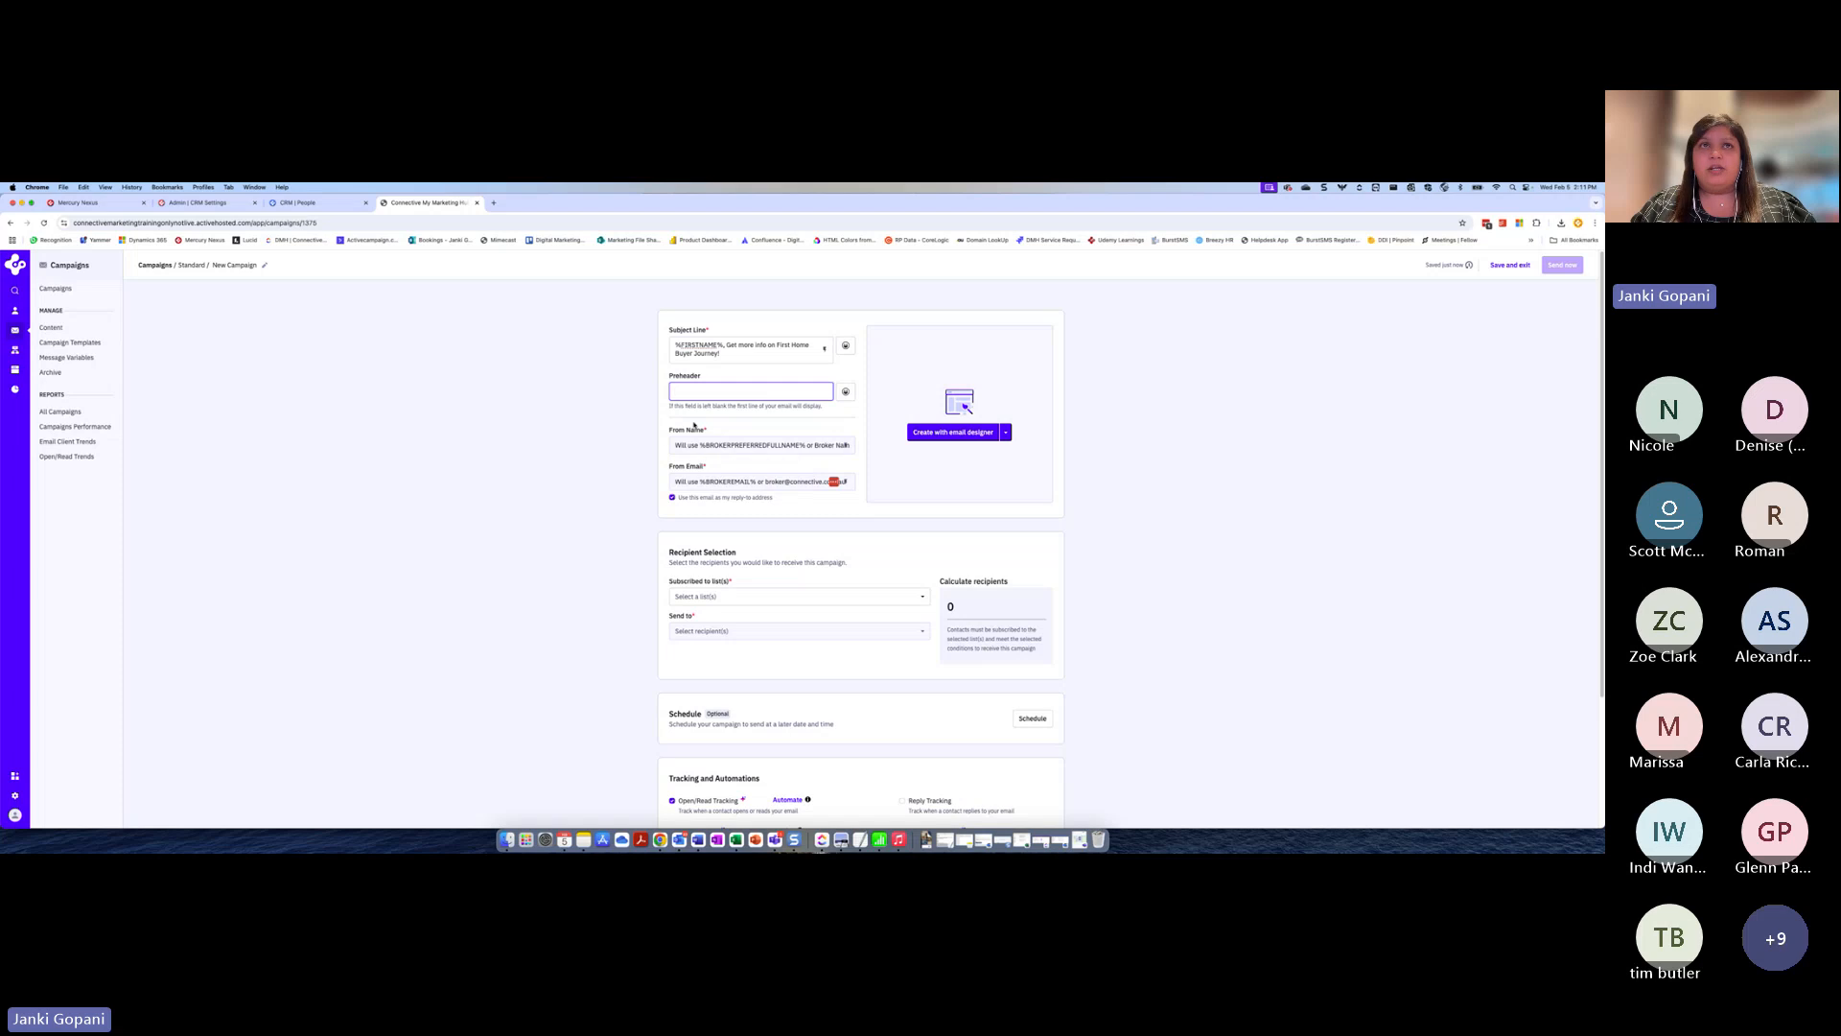
Examine the personalization fields and default values behind the campaign's From Name and From Email, leaving both unchanged
drag(701, 449, 808, 451)
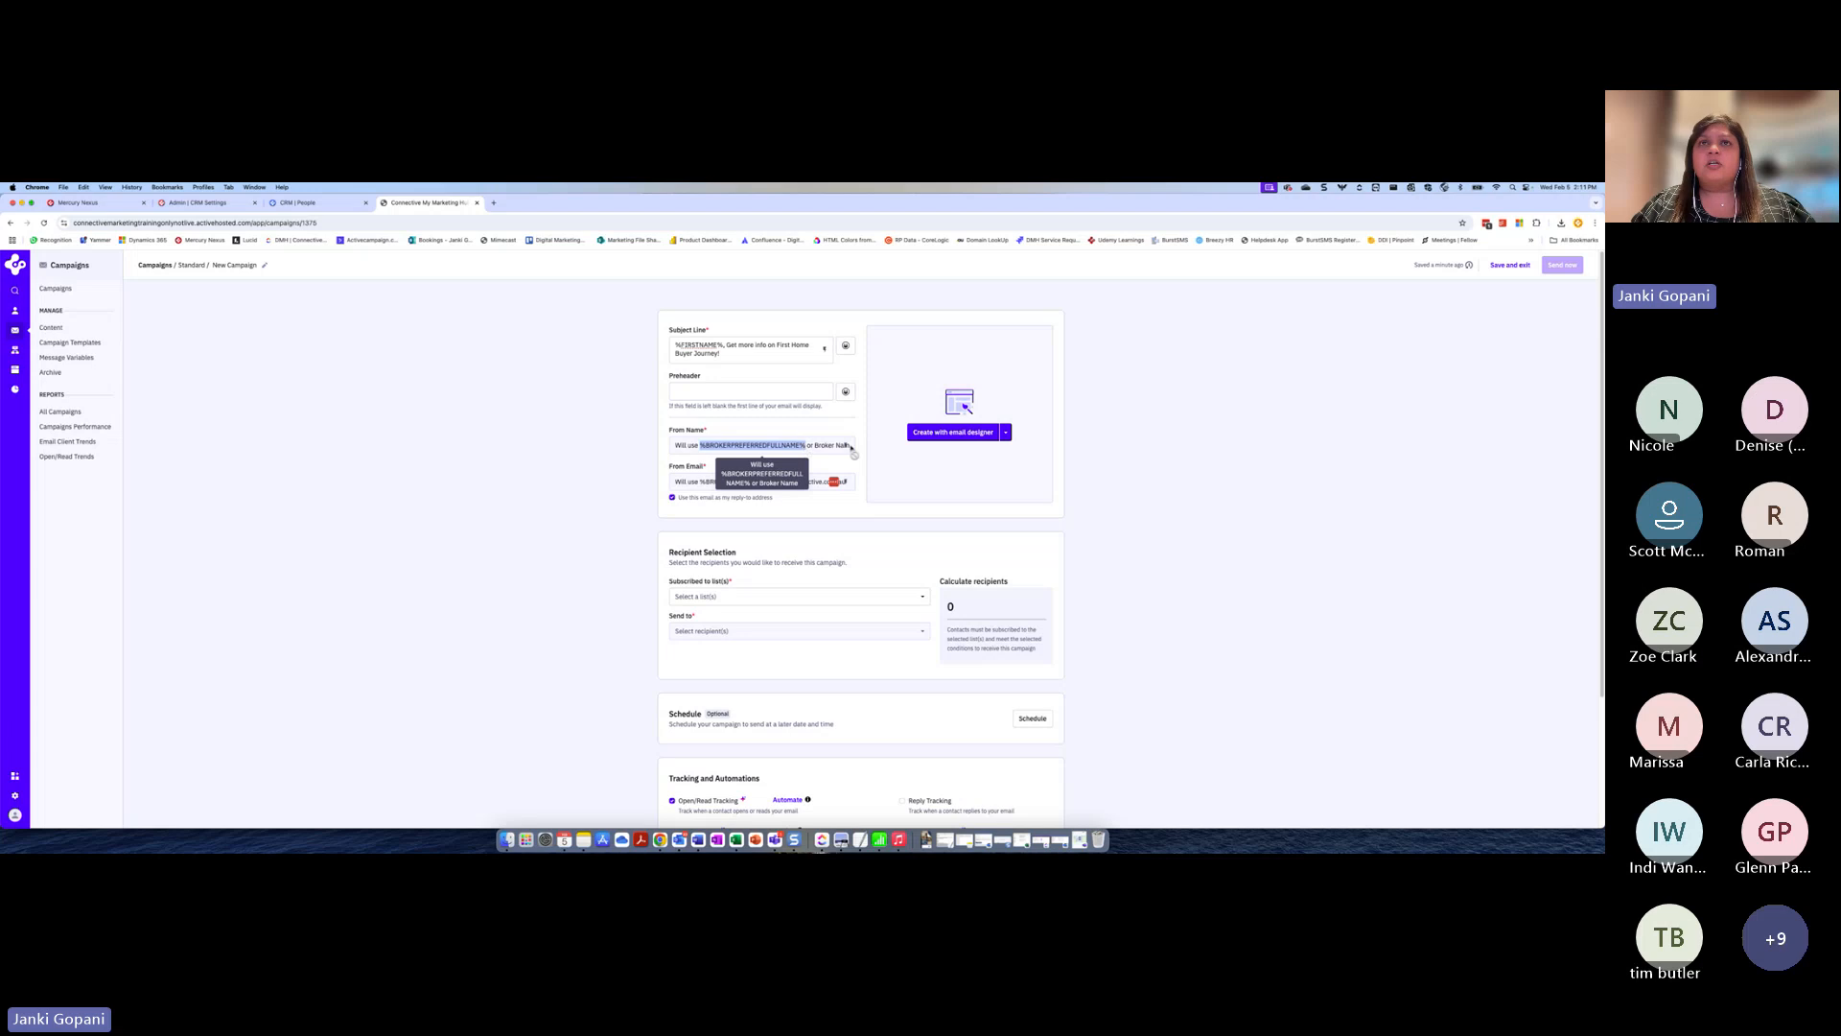
click(846, 447)
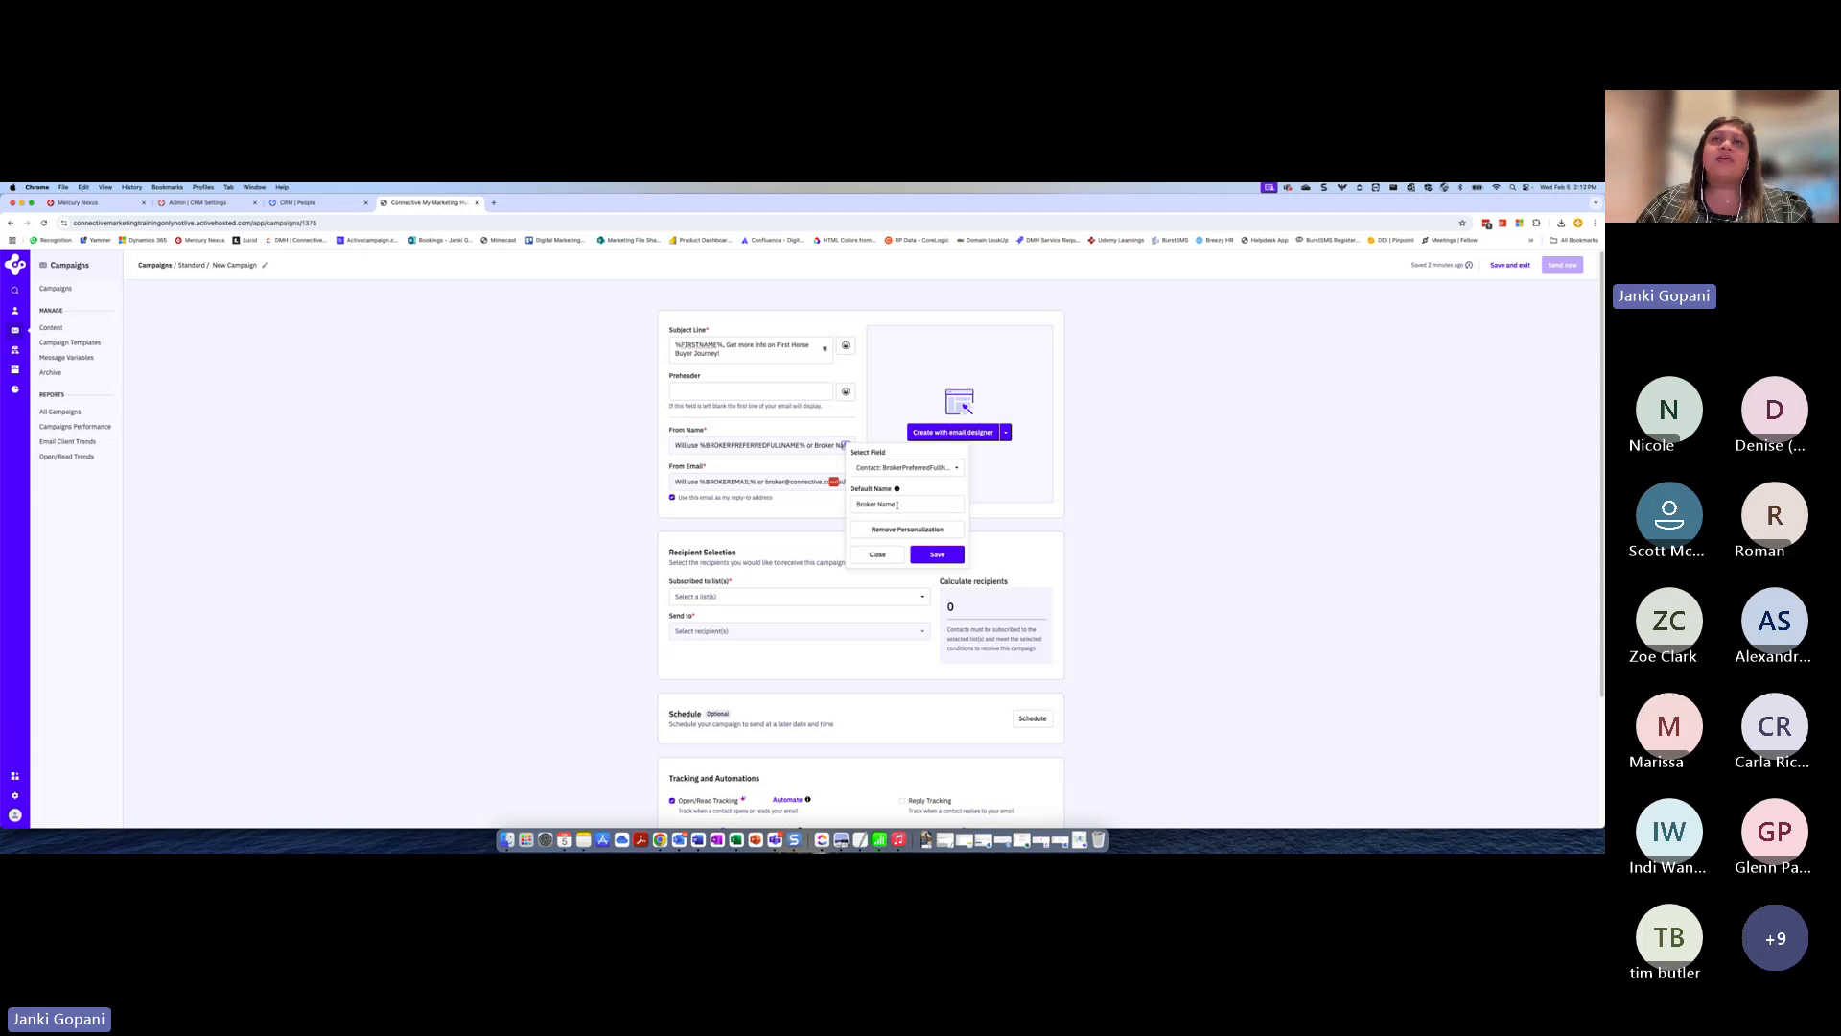
drag(898, 506, 847, 500)
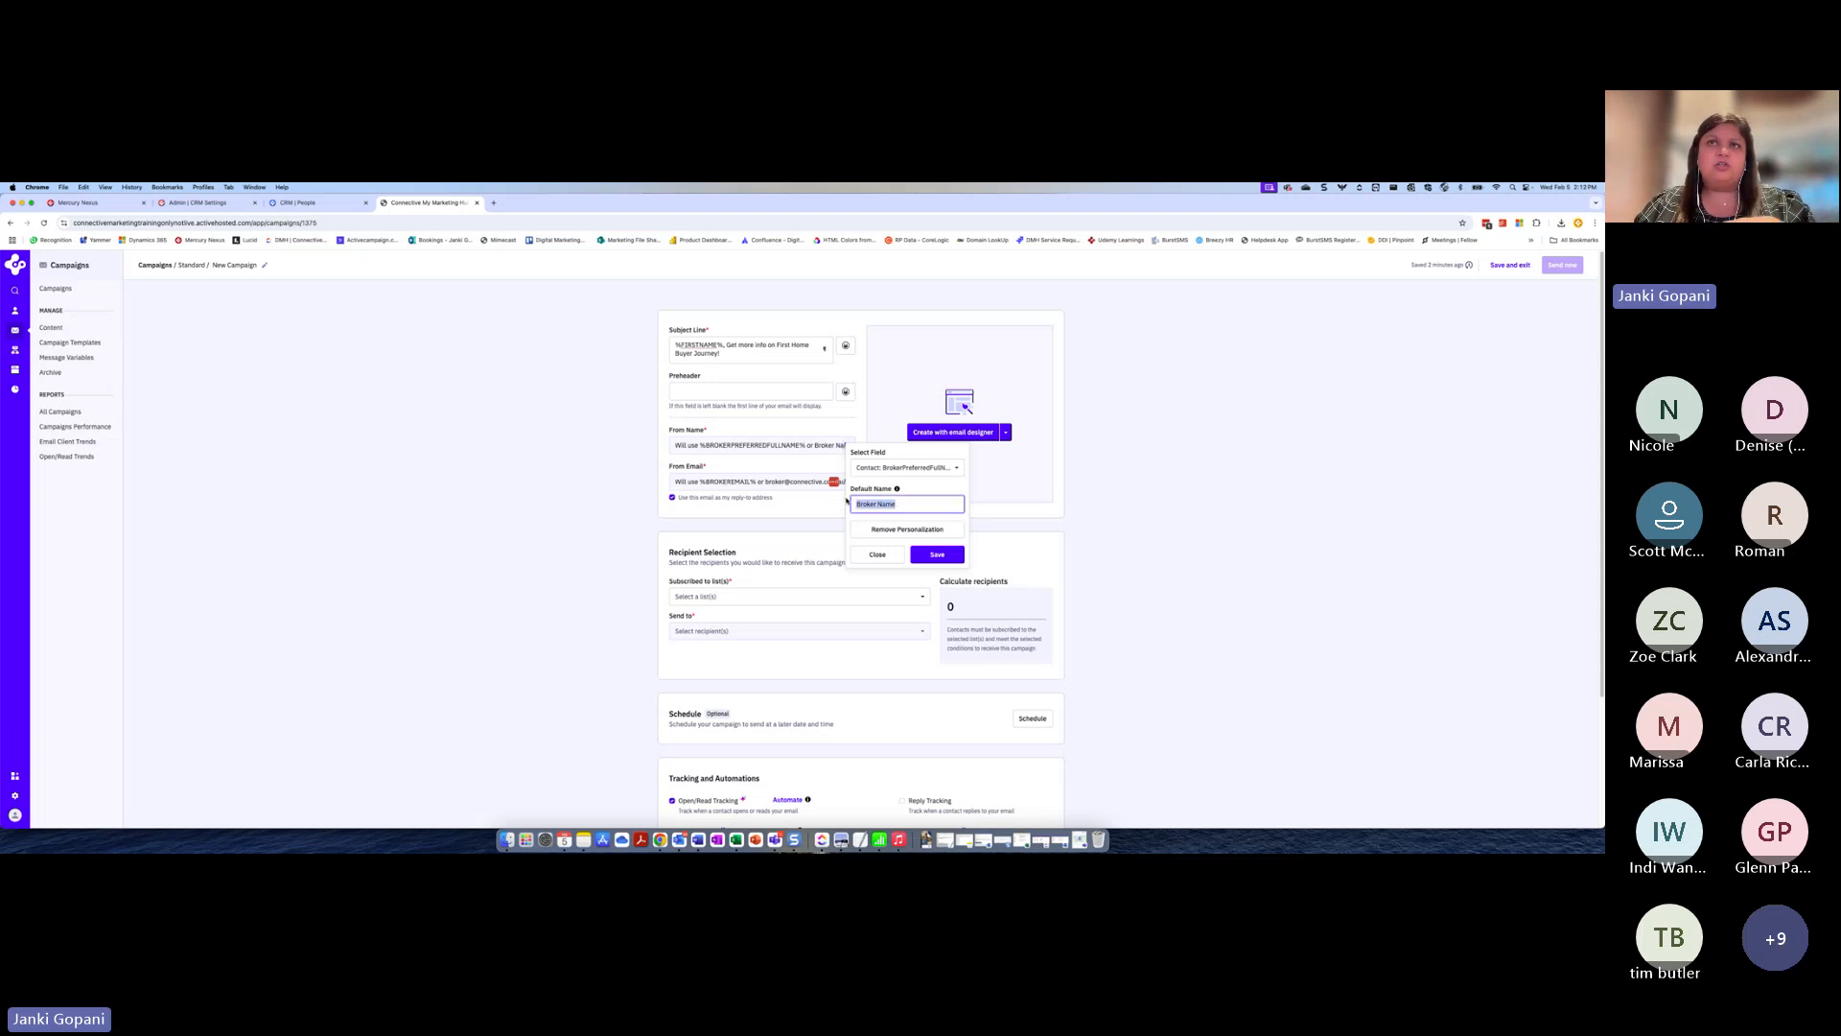
click(877, 554)
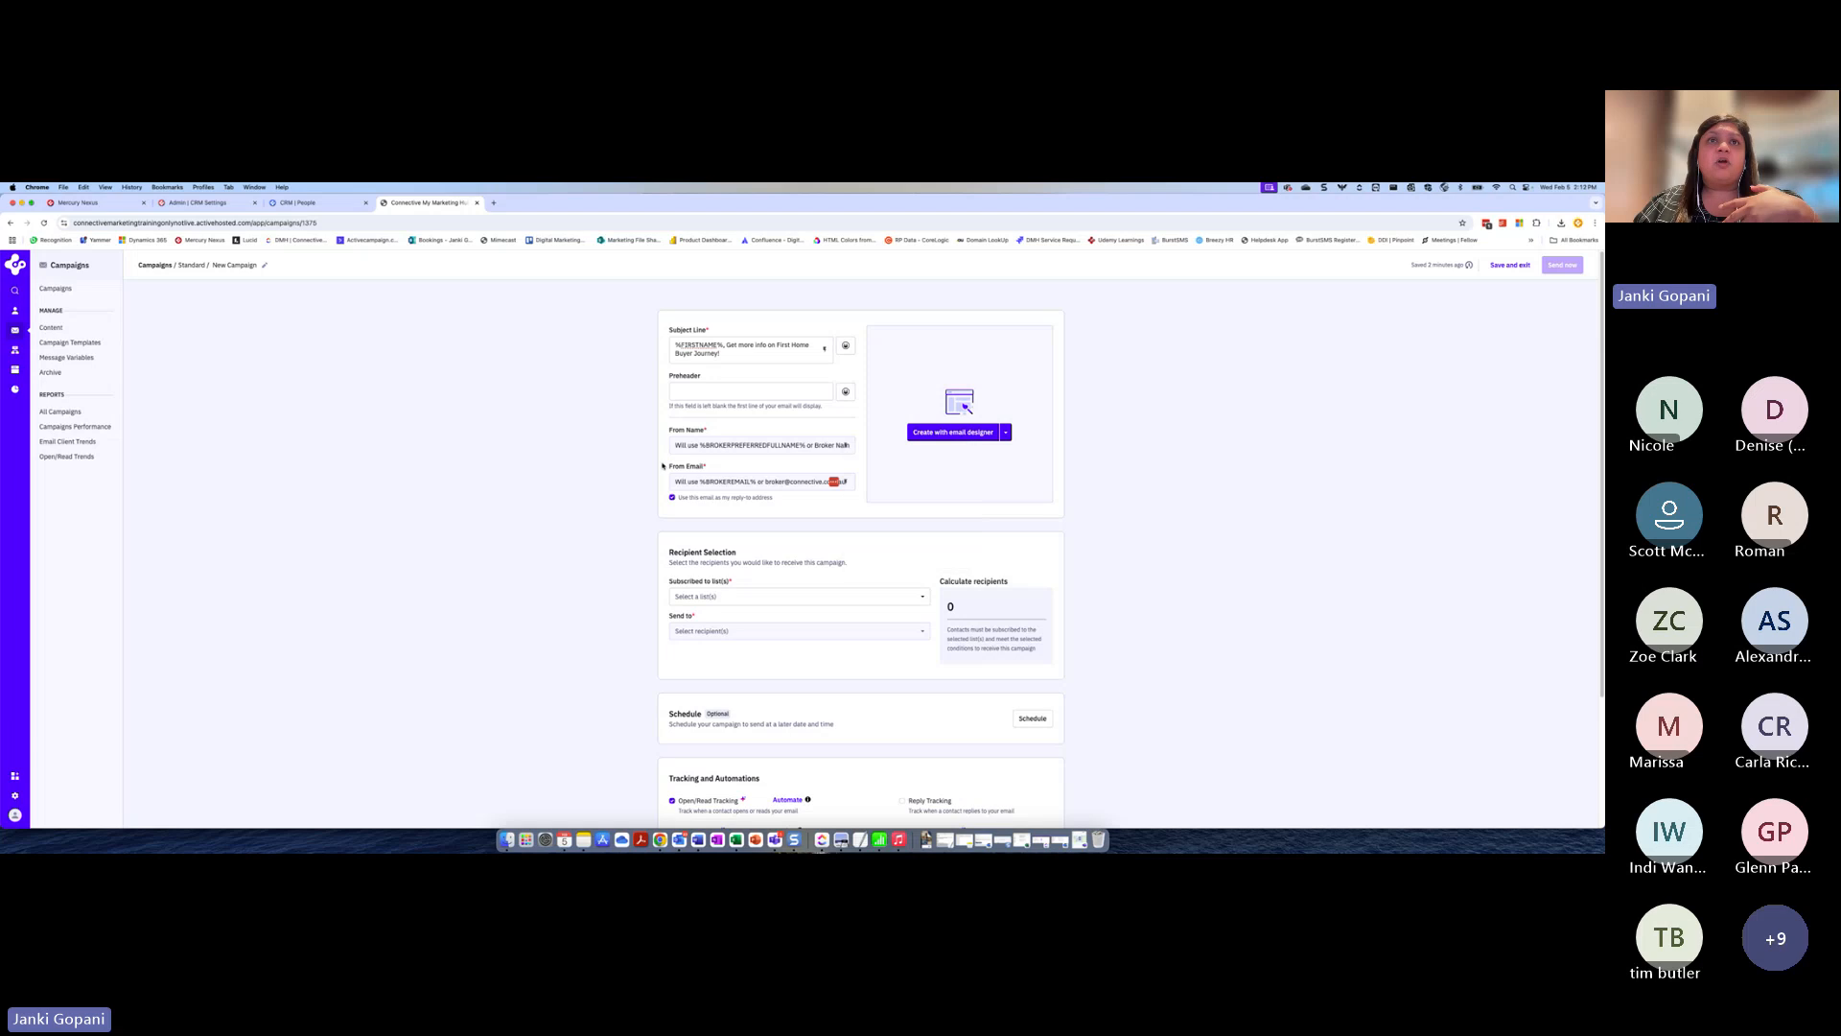
click(844, 482)
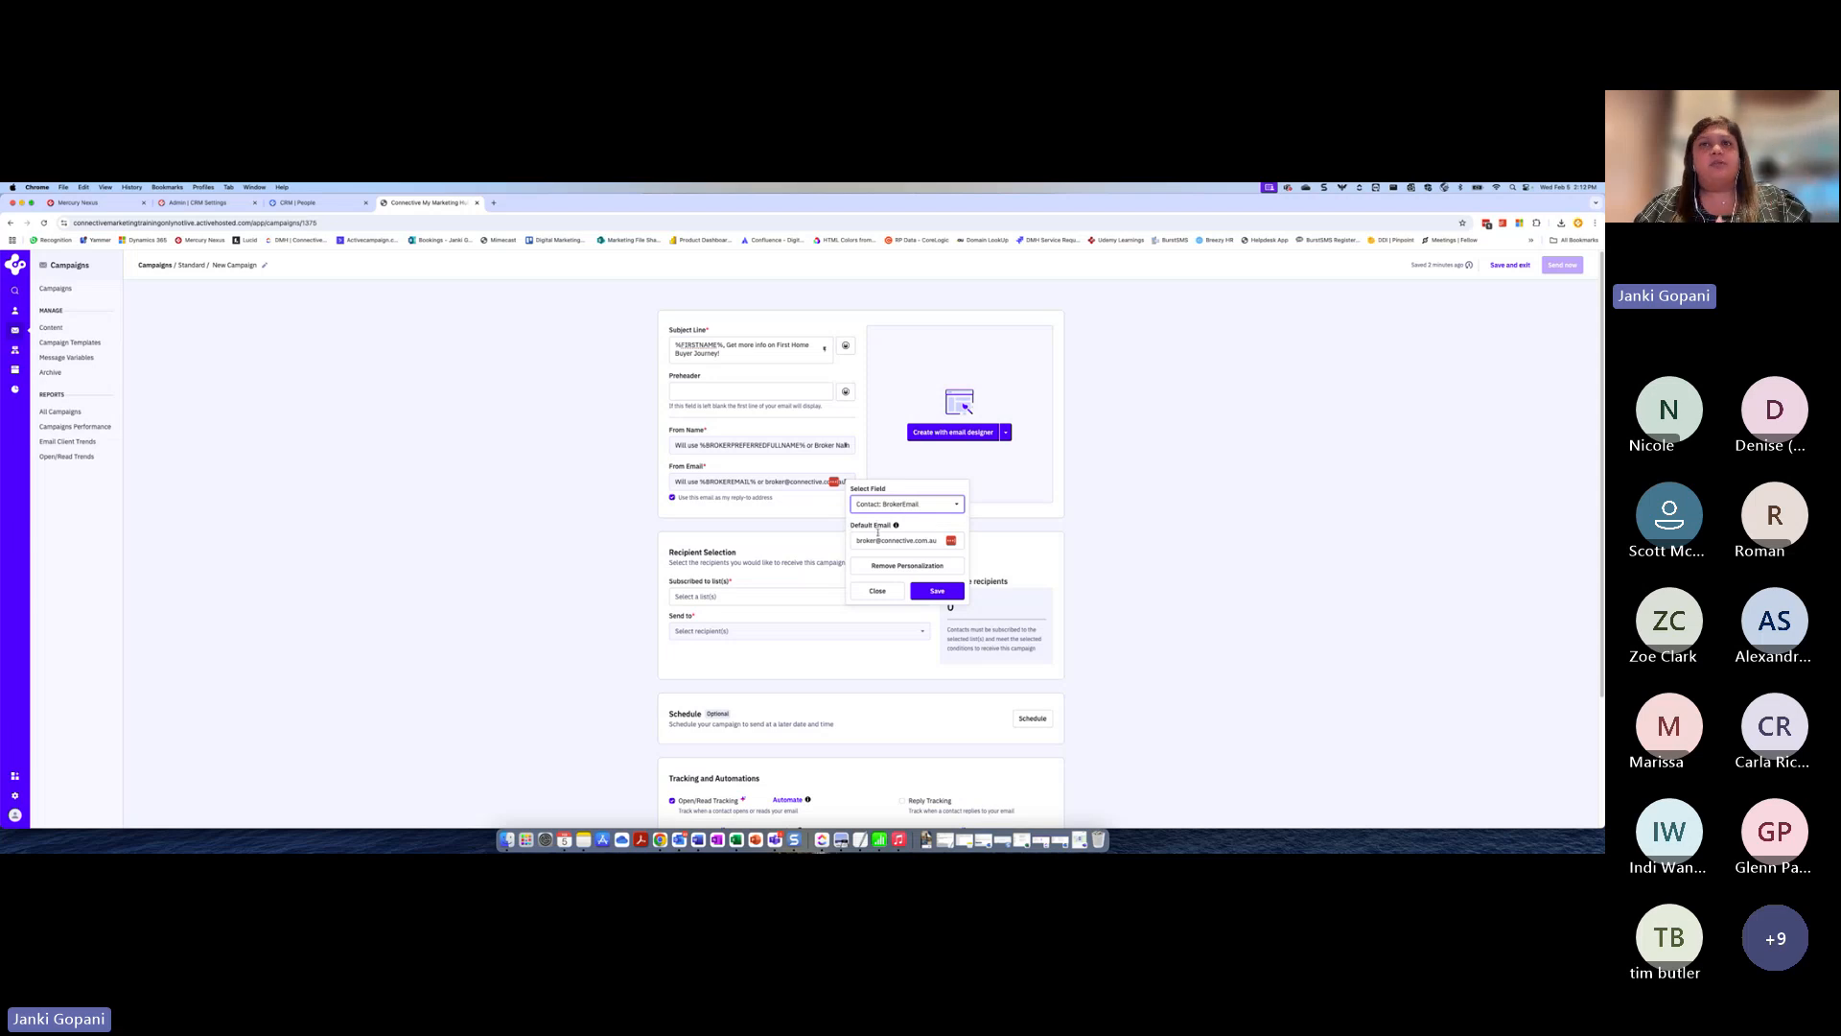
click(889, 593)
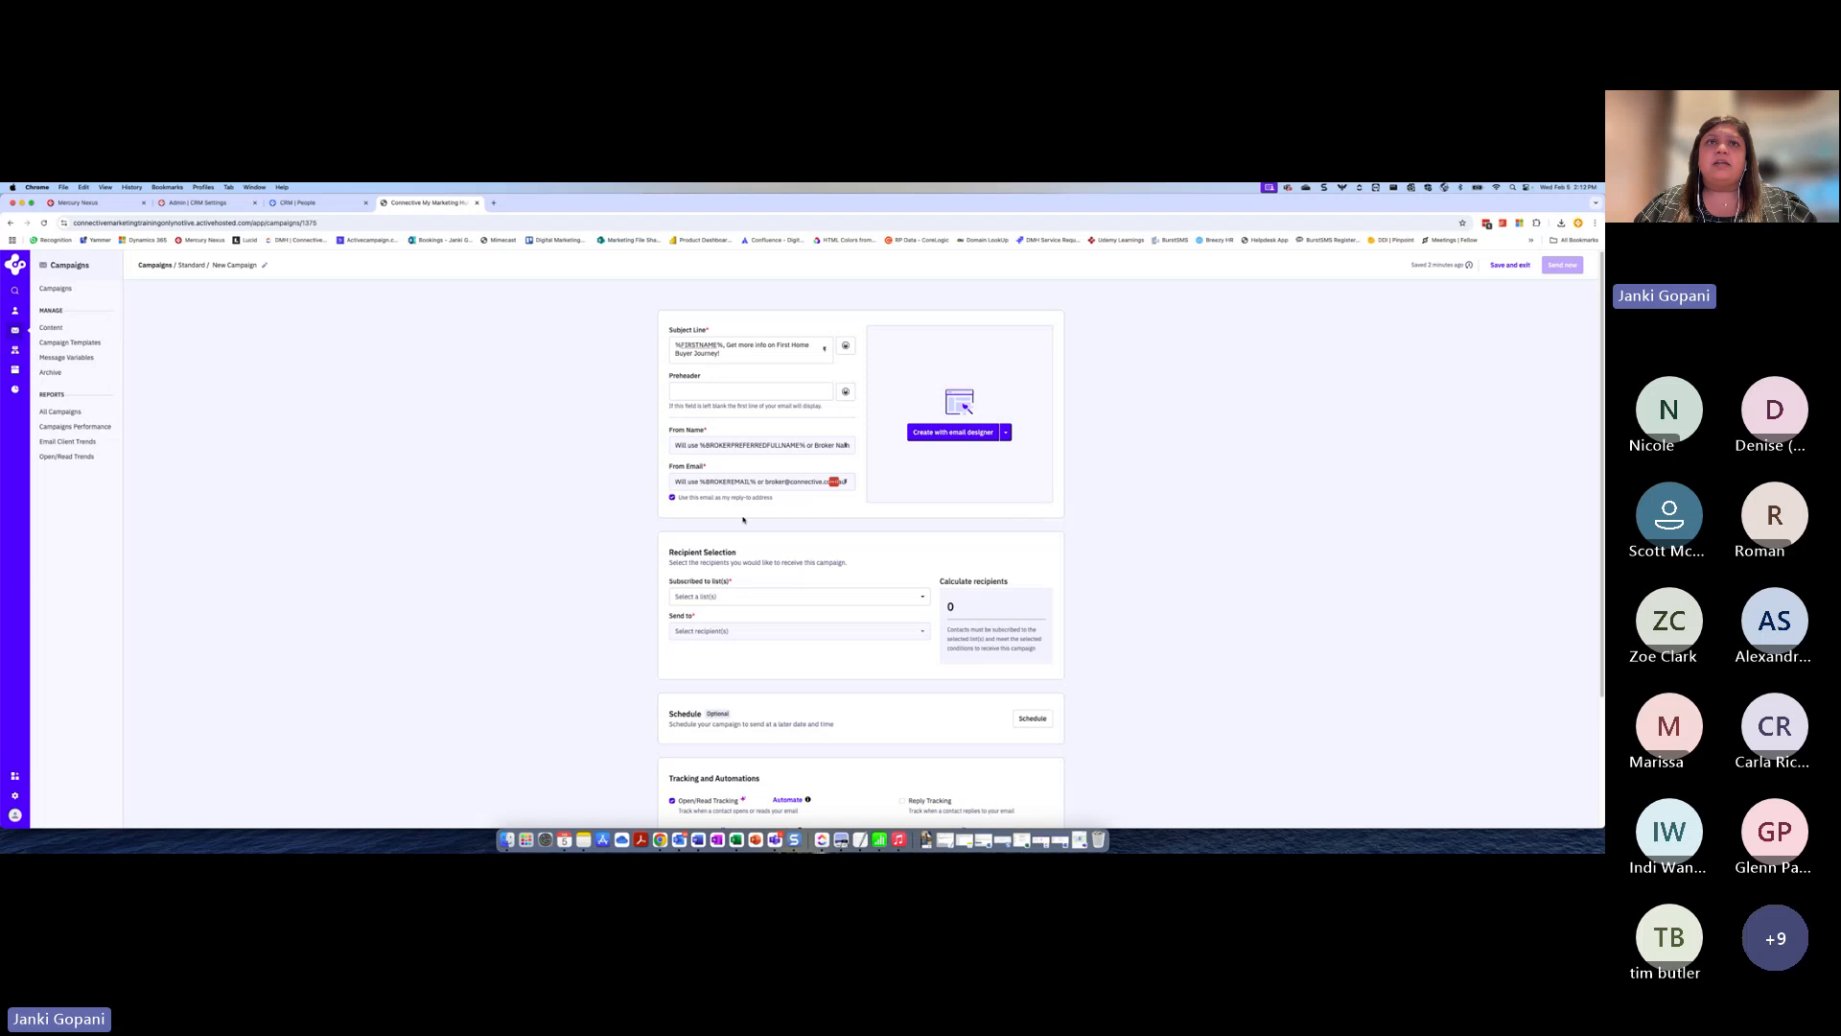
Turn off using the From Email as the reply-to address and clear the Reply-to field
click(672, 498)
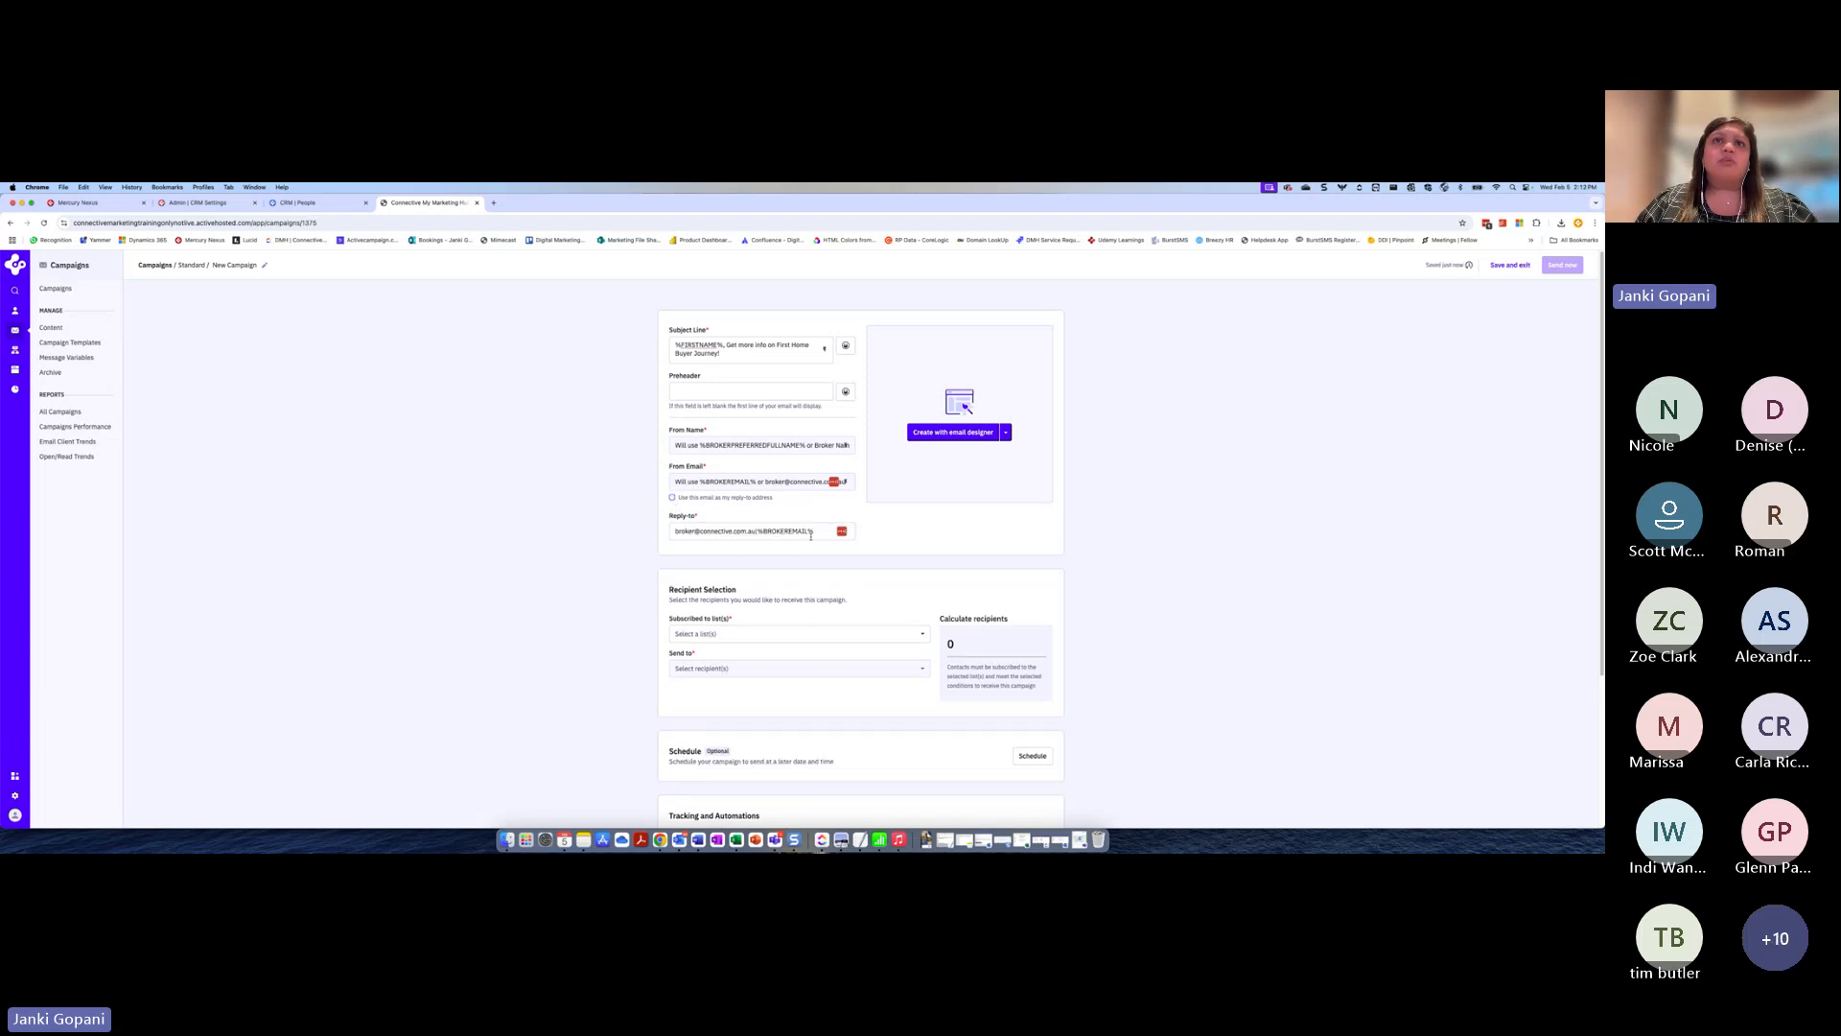
key(BackSpace)
key(BackSpace)
key(BackSpace)
key(BackSpace)
key(BackSpace)
key(BackSpace)
key(BackSpace)
key(BackSpace)
key(BackSpace)
key(BackSpace)
key(BackSpace)
key(BackSpace)
key(BackSpace)
key(BackSpace)
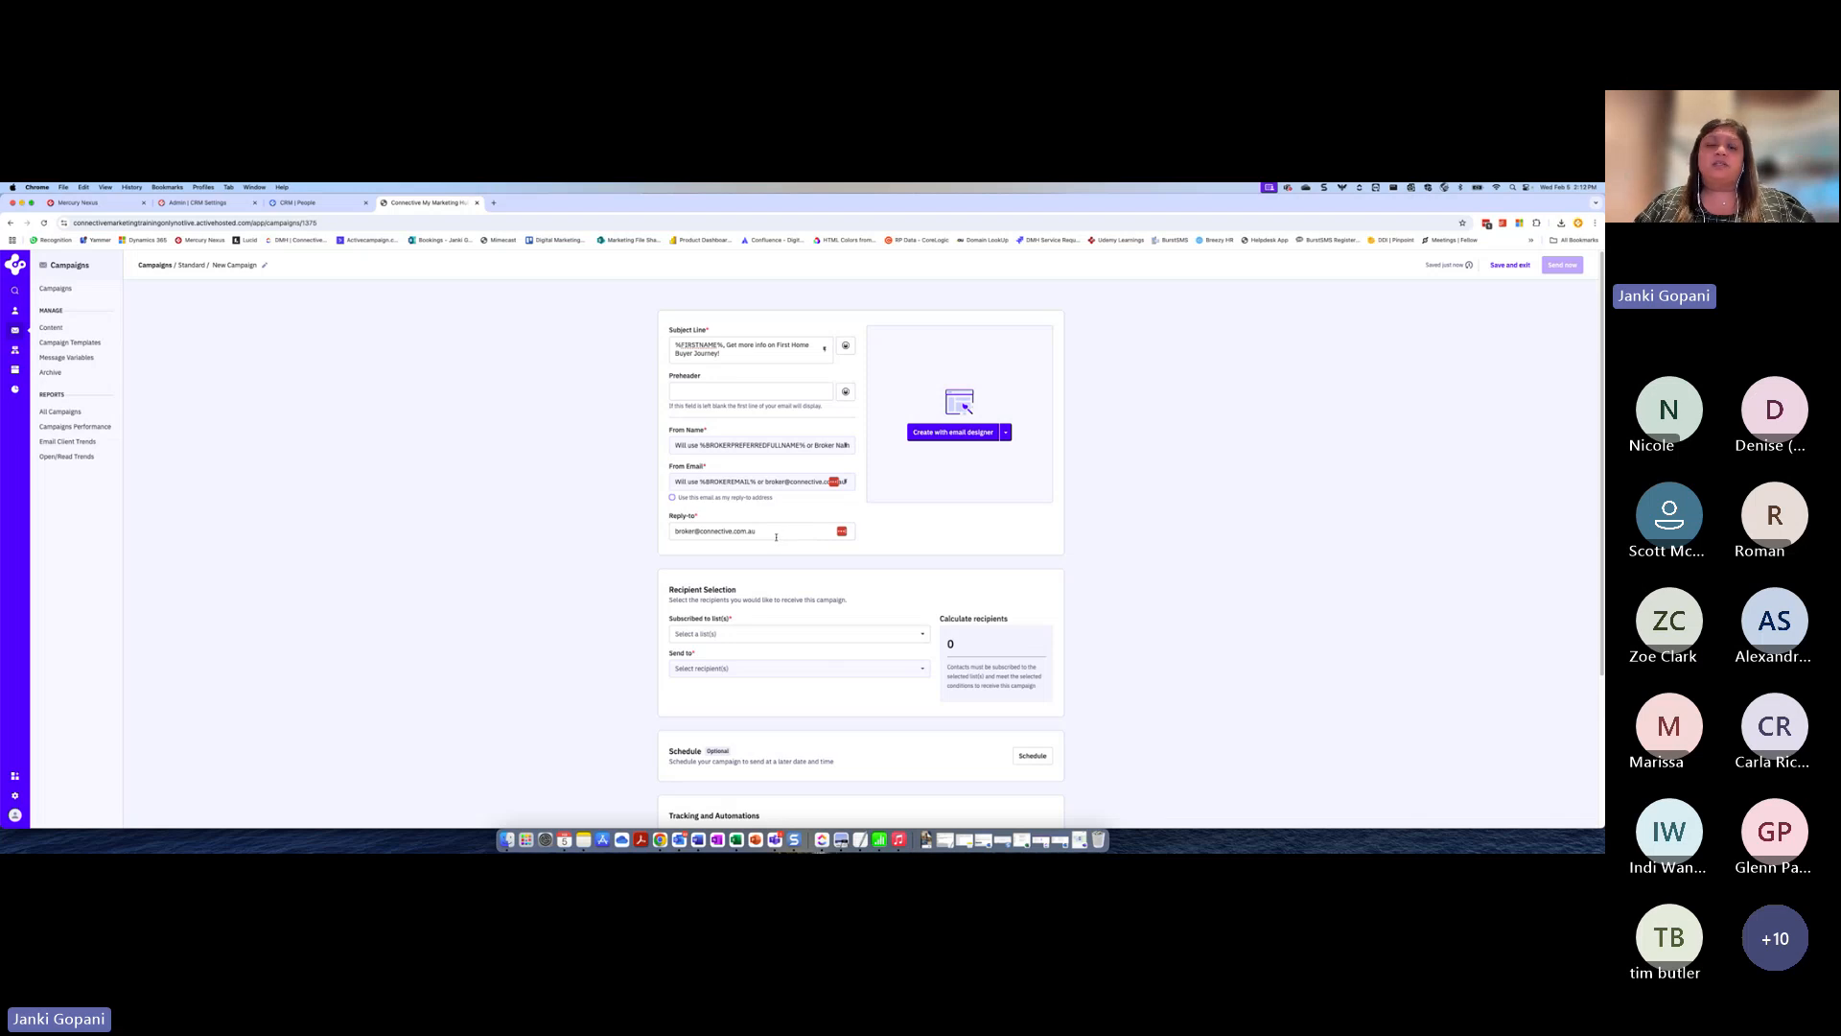
drag(775, 536, 648, 537)
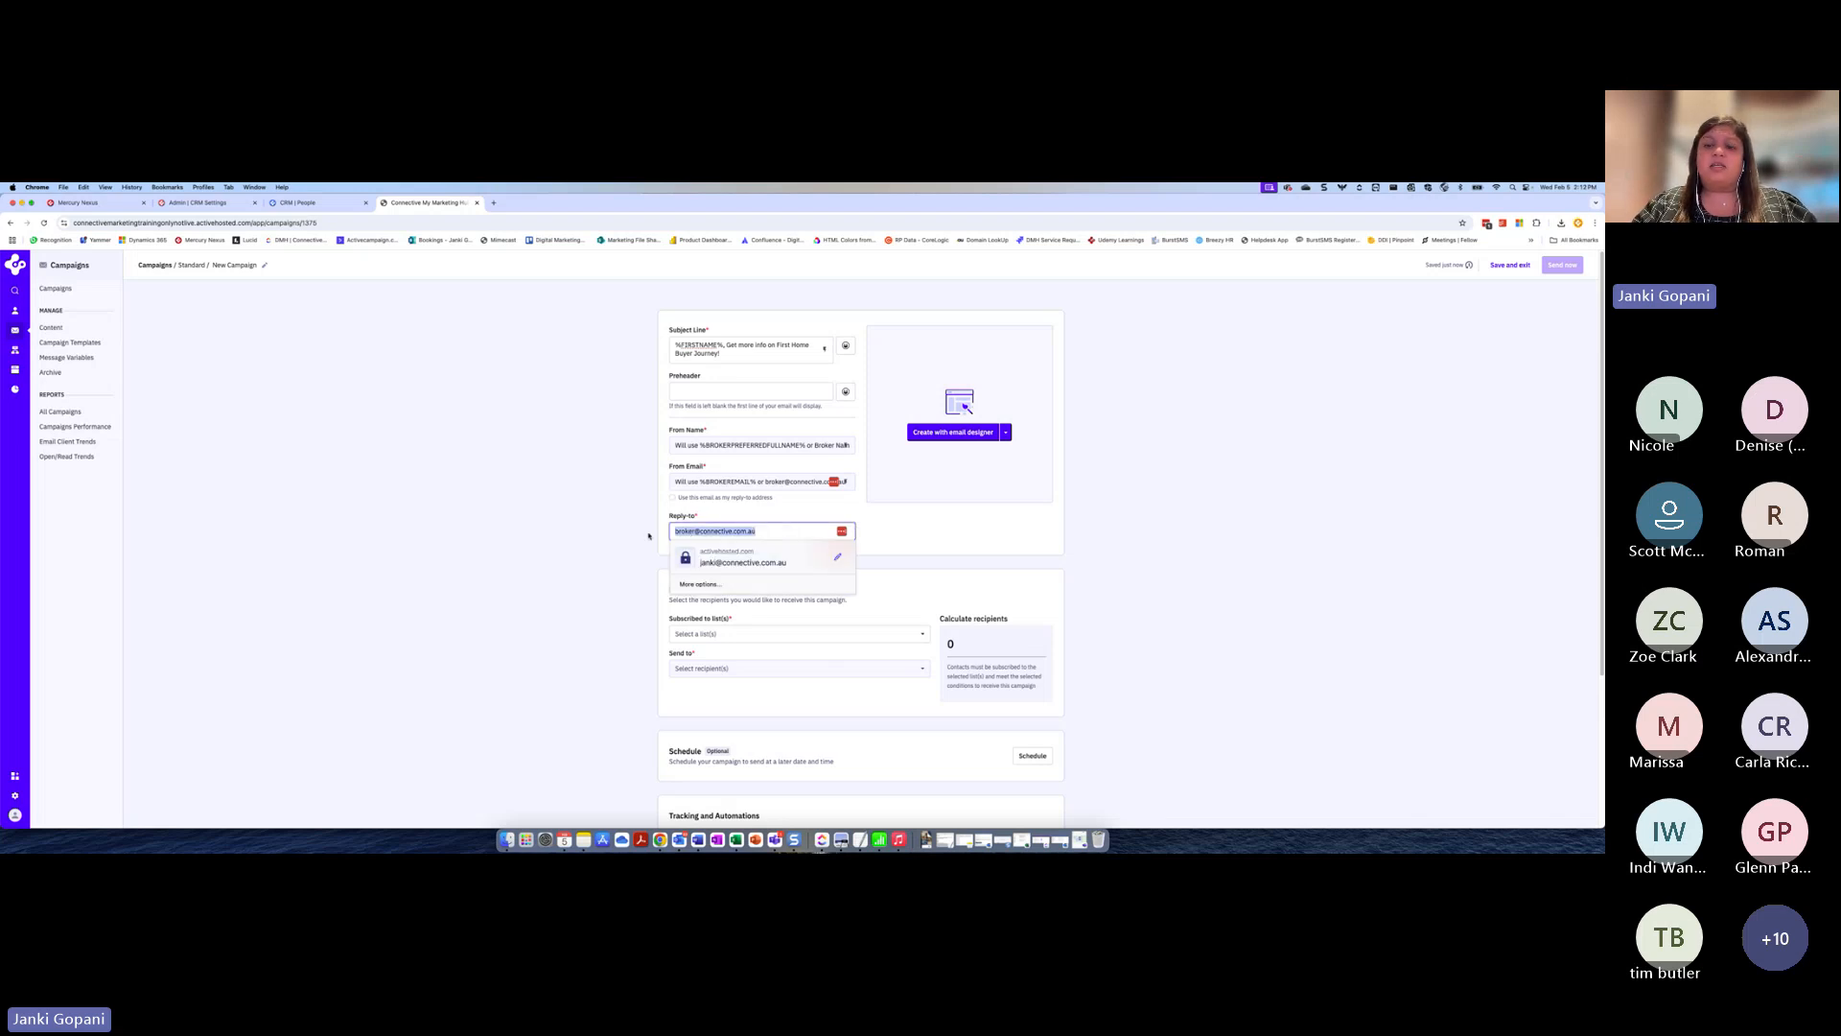
key(BackSpace)
click(883, 537)
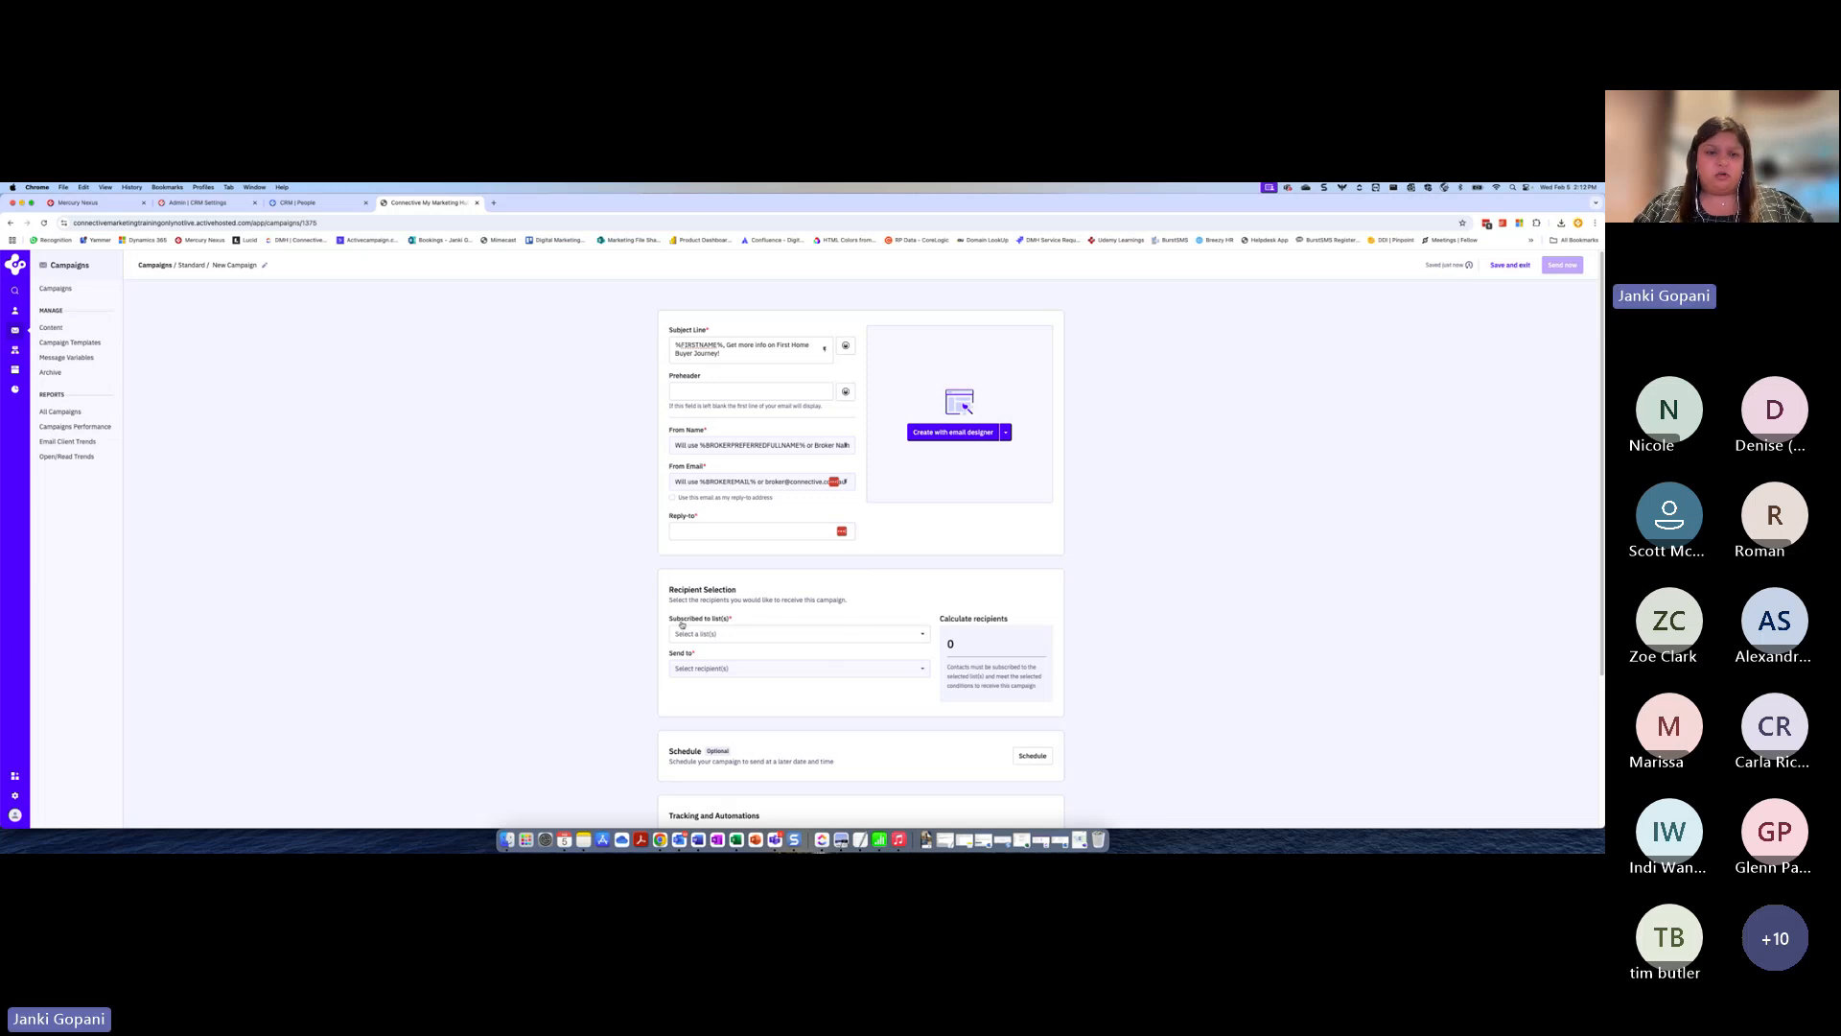
Select the Mercury list as the campaign's subscribed list in the recipient selection
click(737, 633)
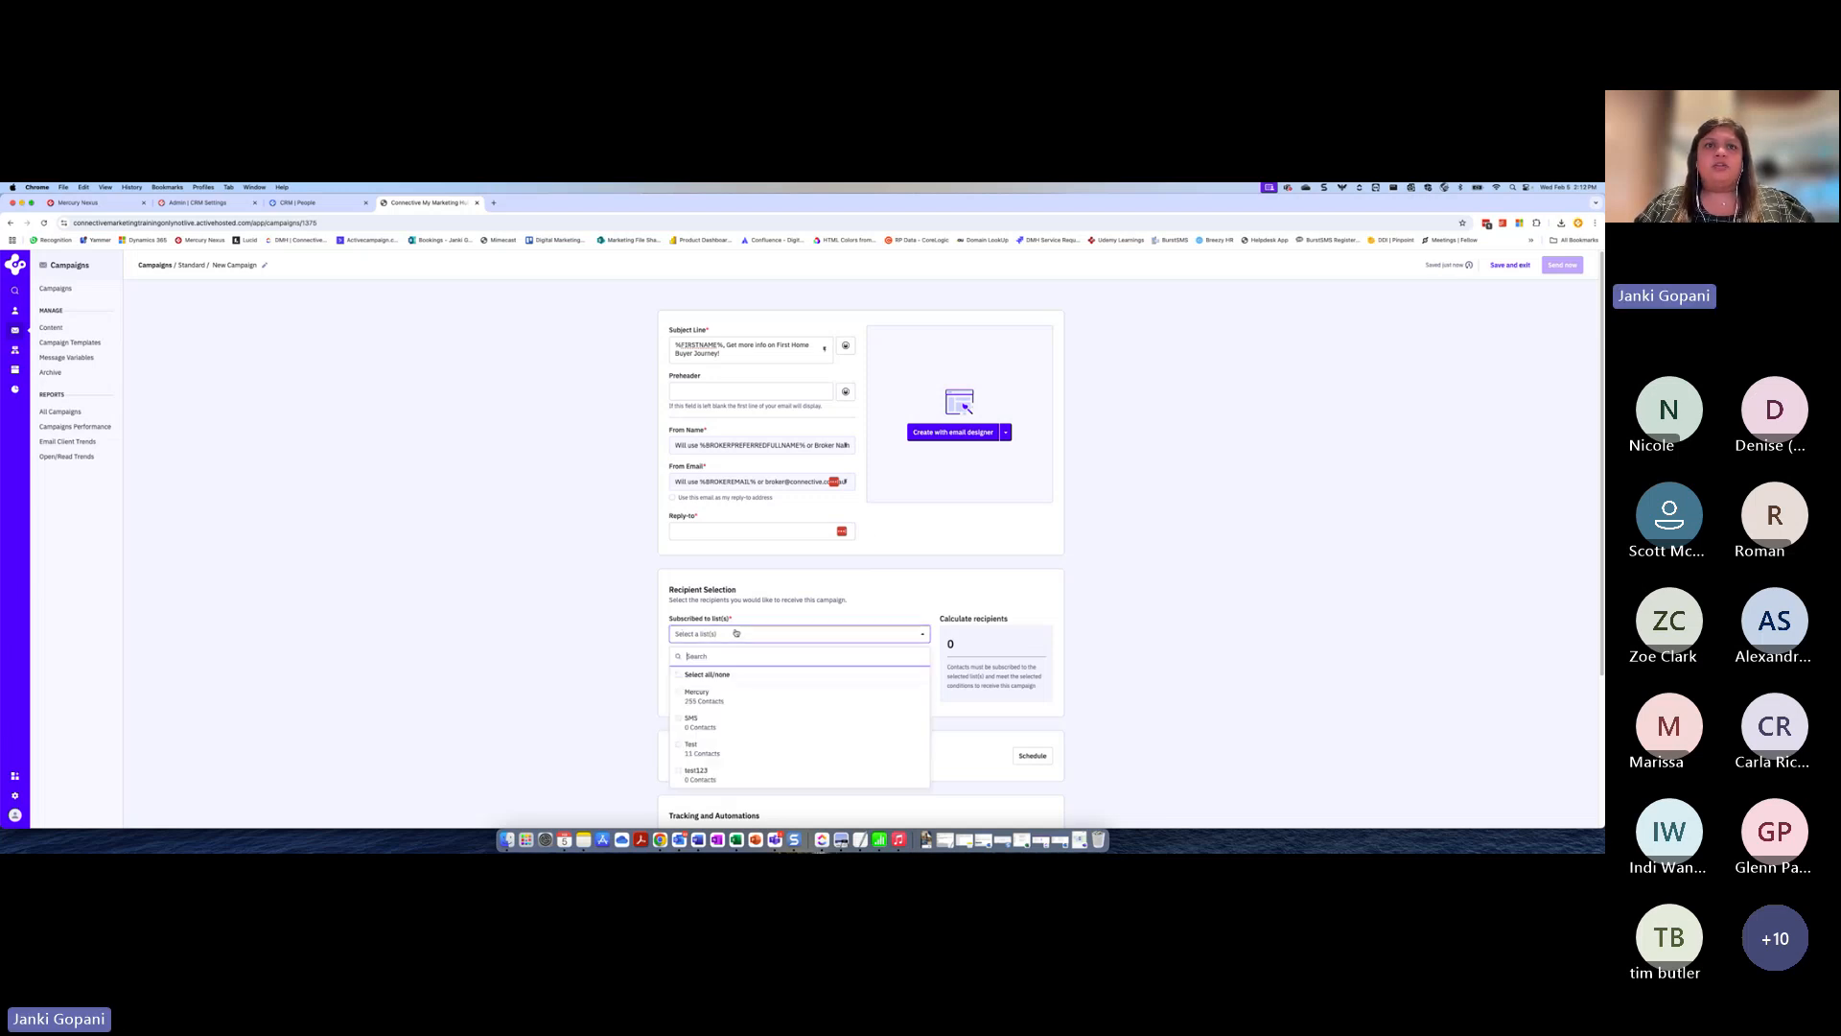
click(711, 700)
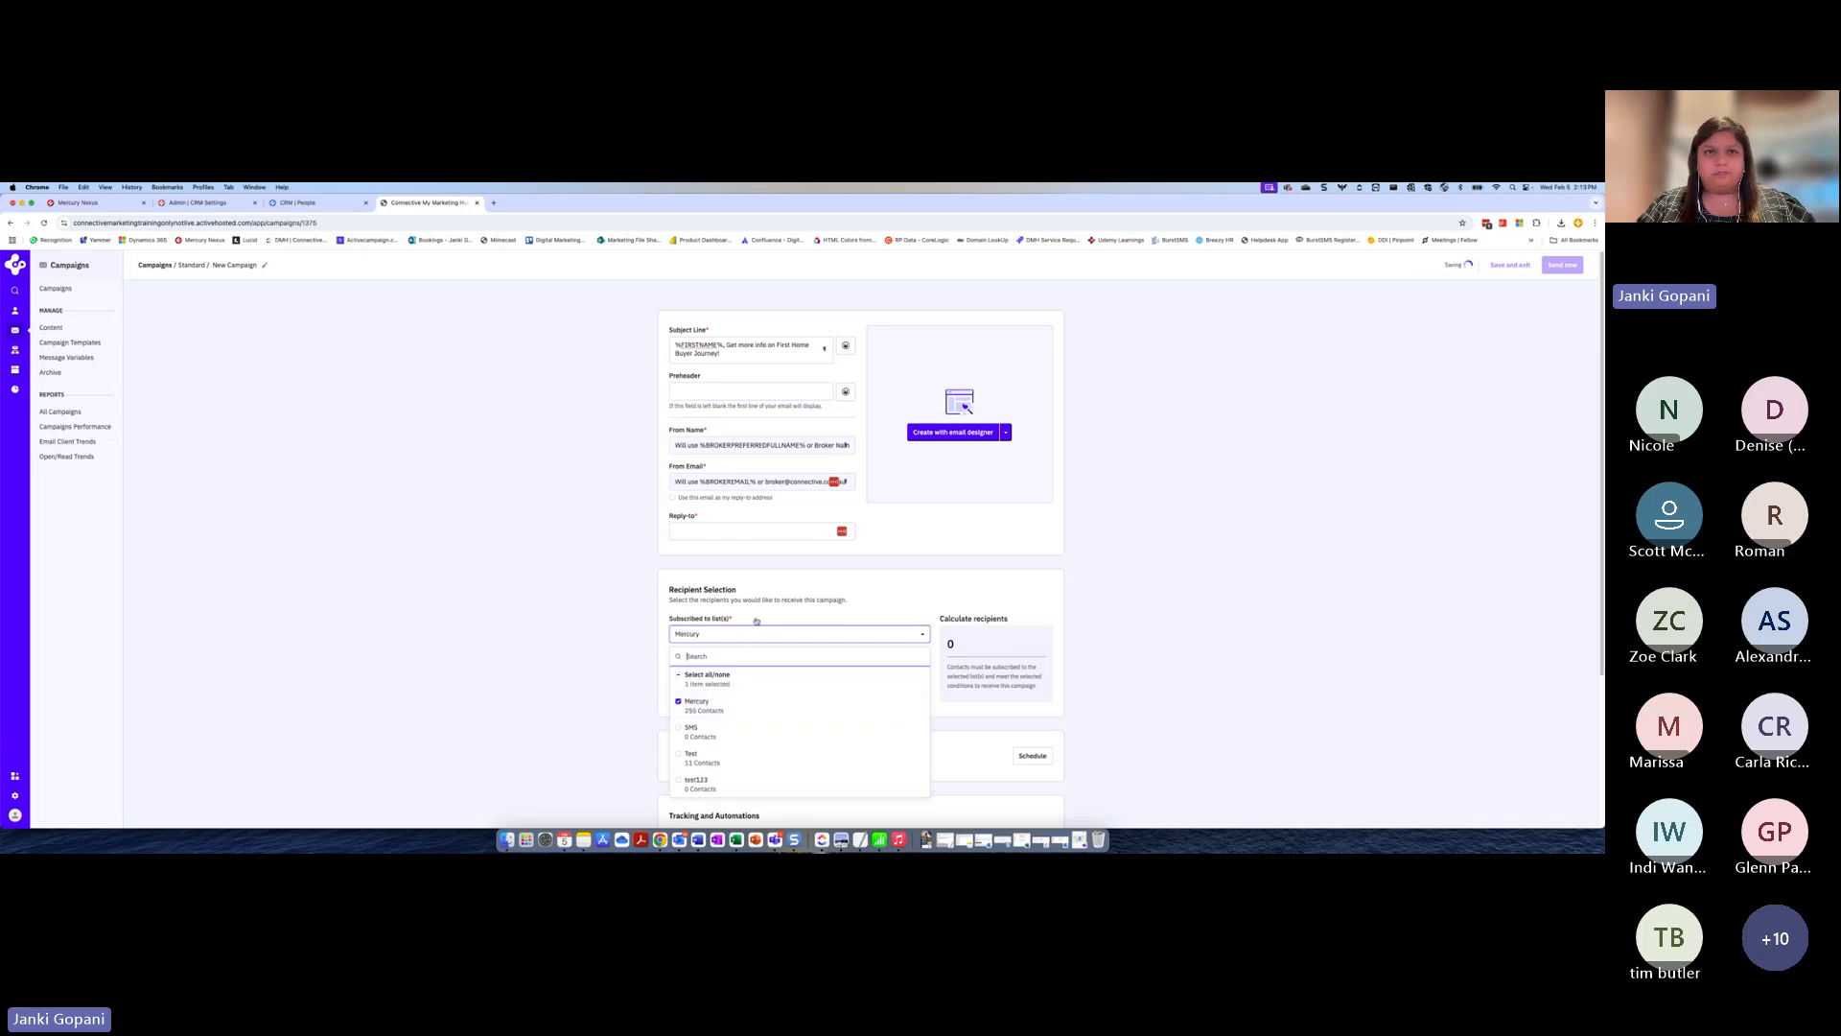
Close the list choices and check the calculated recipient count for the selected list
click(939, 636)
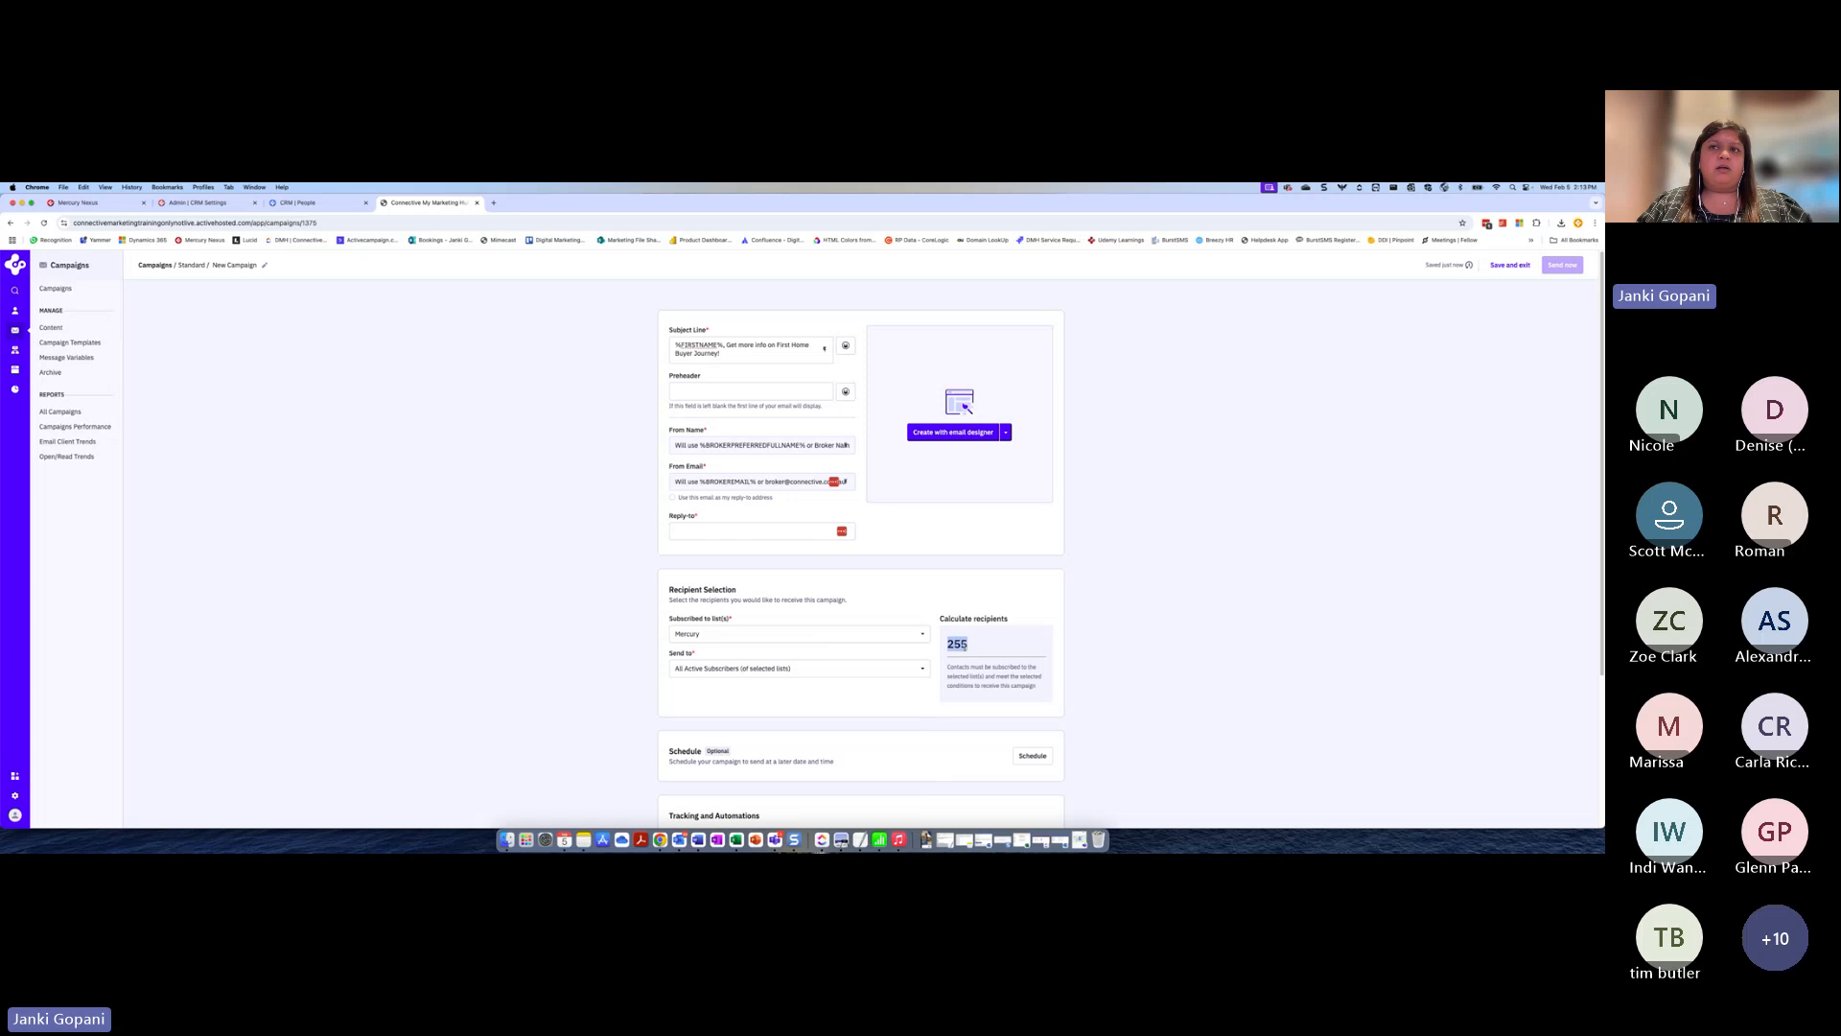
click(907, 647)
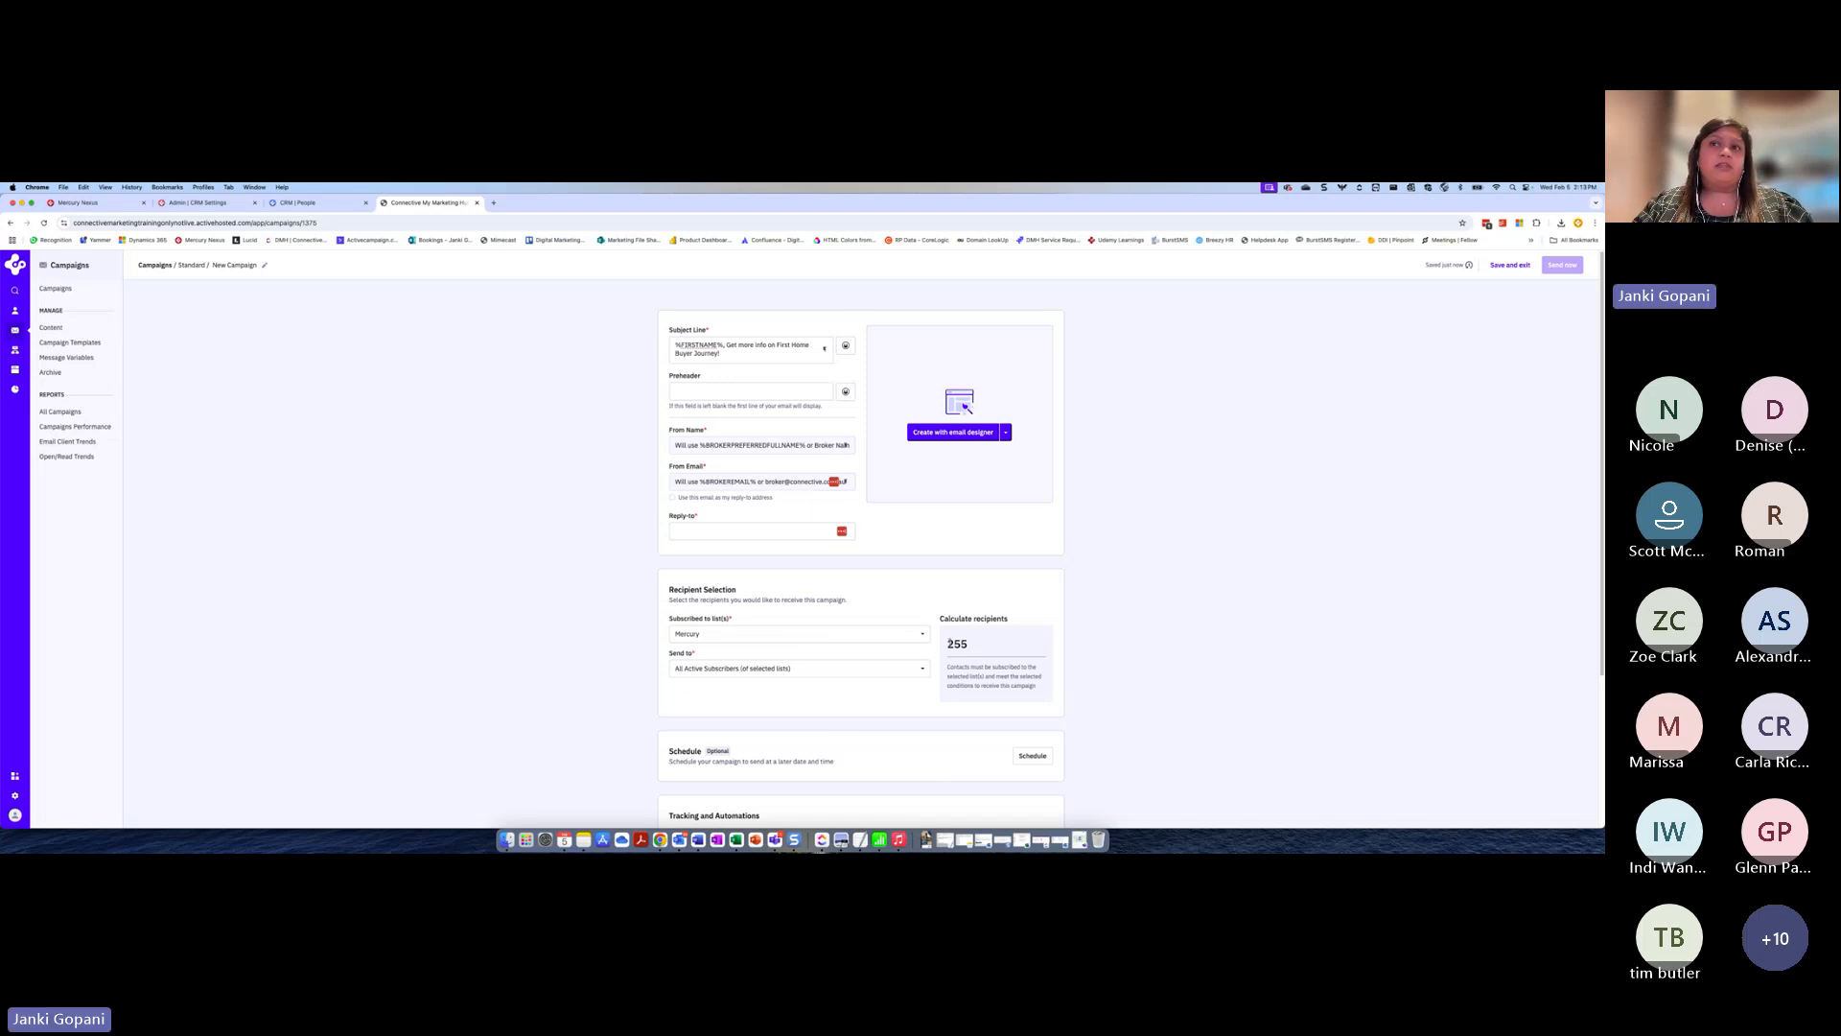
drag(948, 643, 973, 644)
click(970, 649)
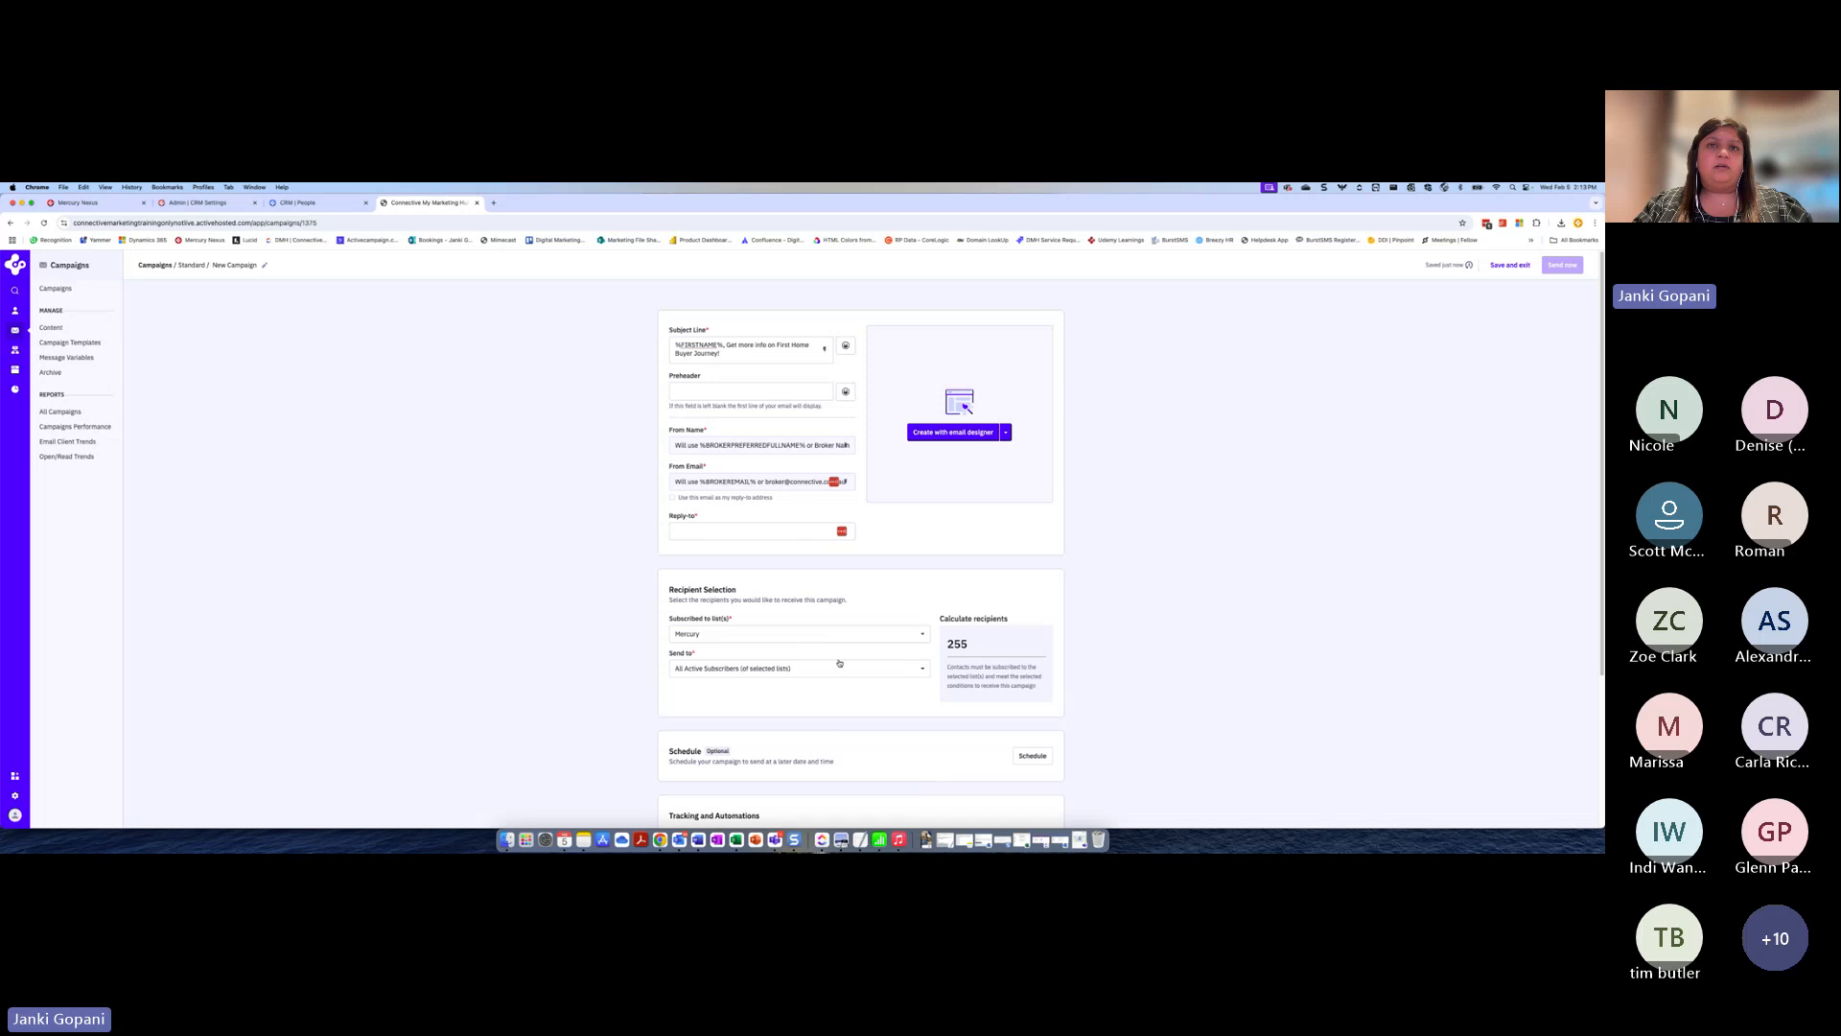
Limit the campaign's recipients with a custom condition where the tag First Home Buyer exists, and save it
click(775, 670)
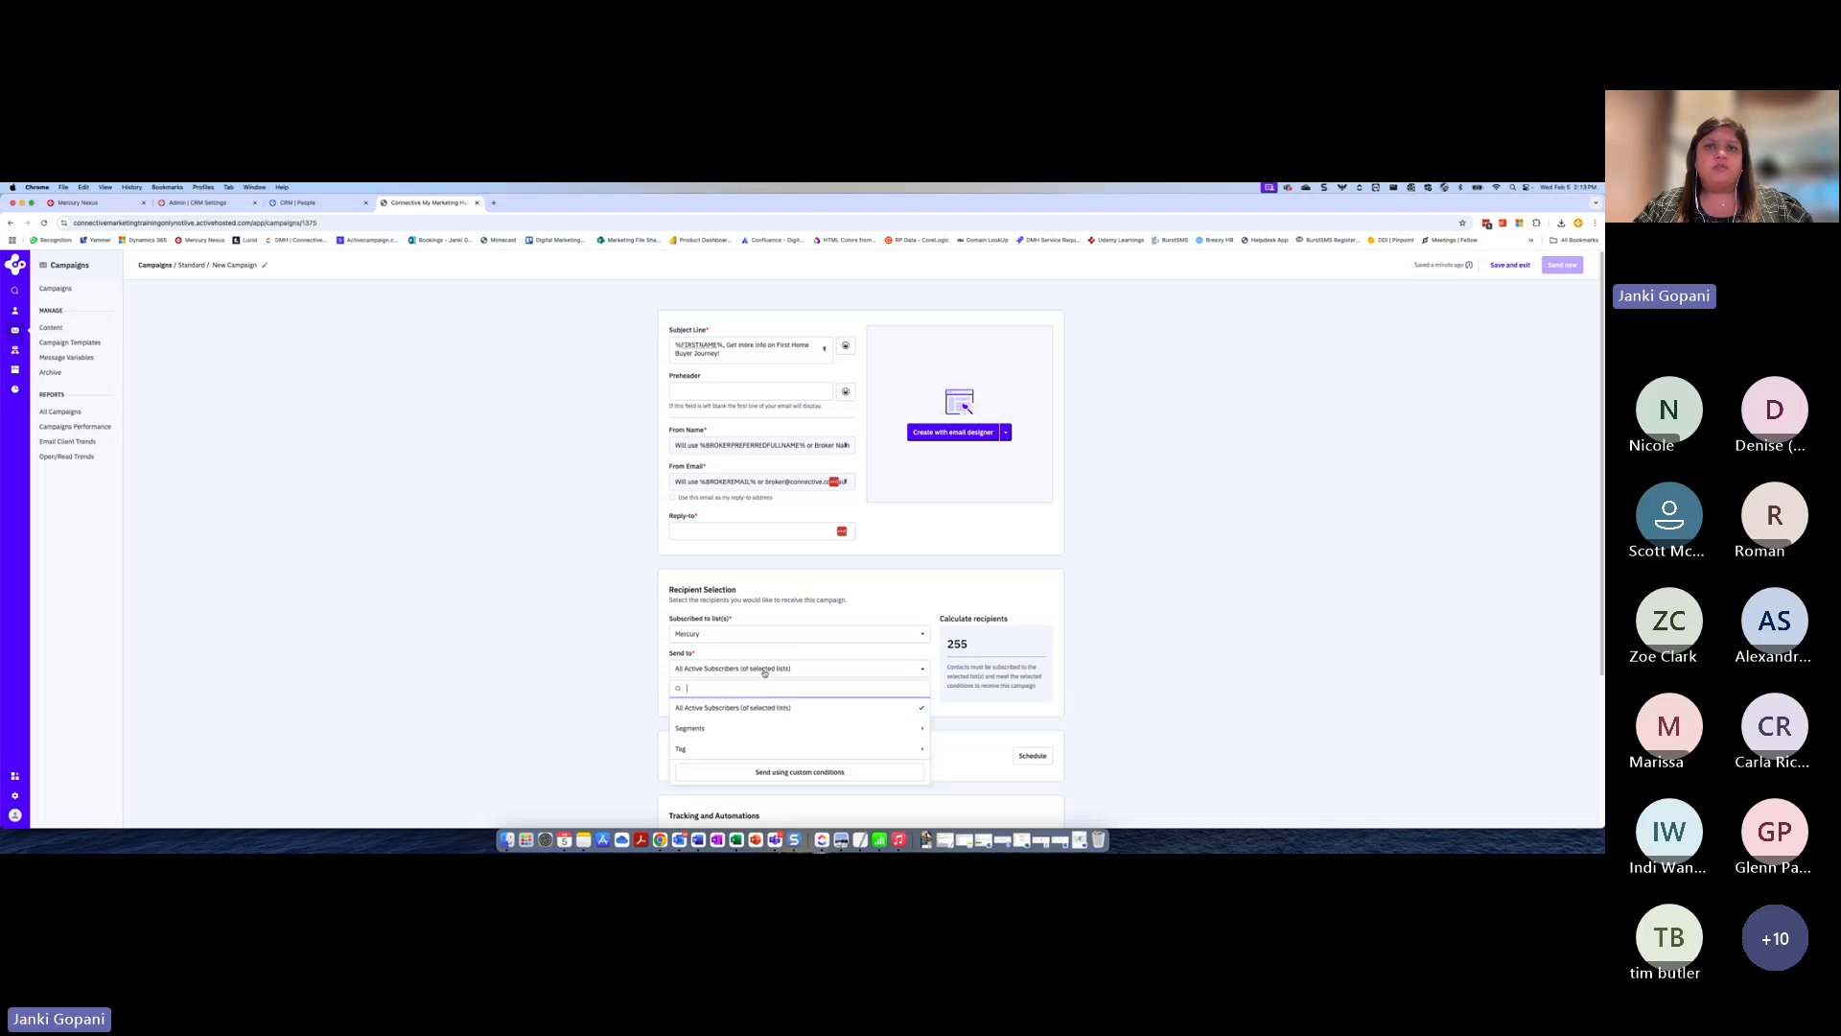
click(811, 773)
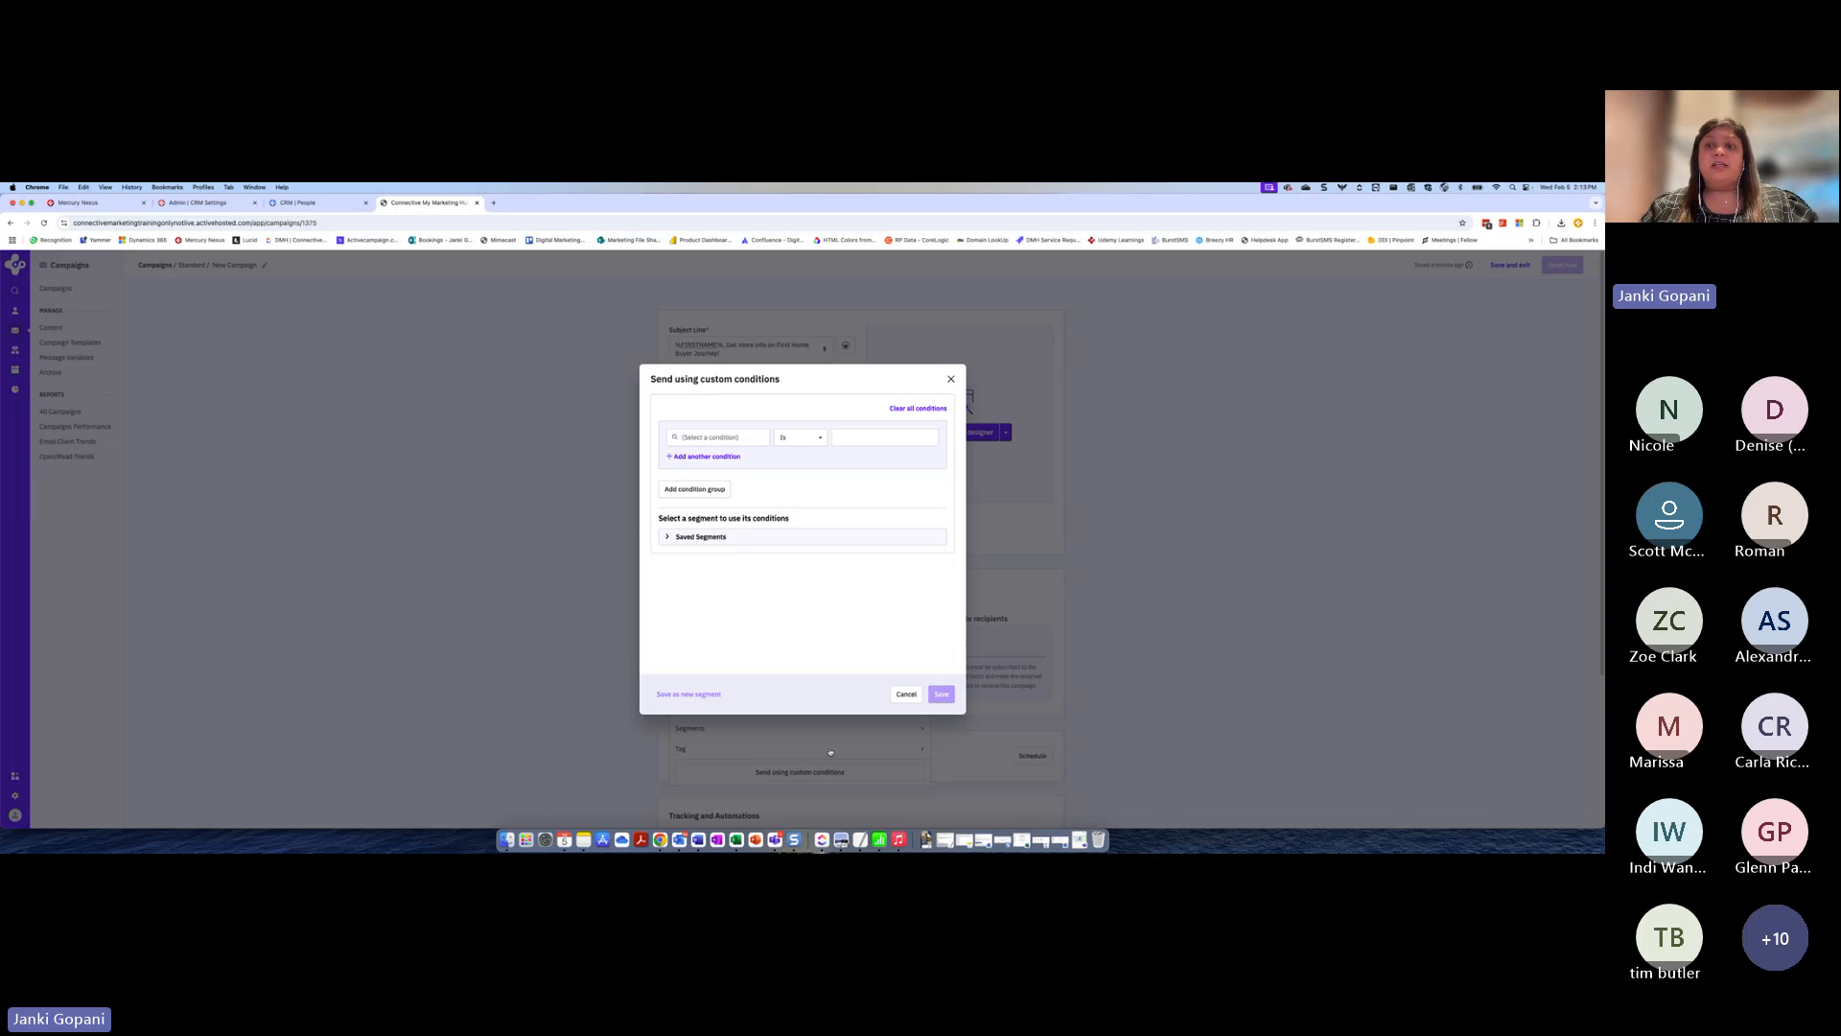
click(728, 438)
text(tag)
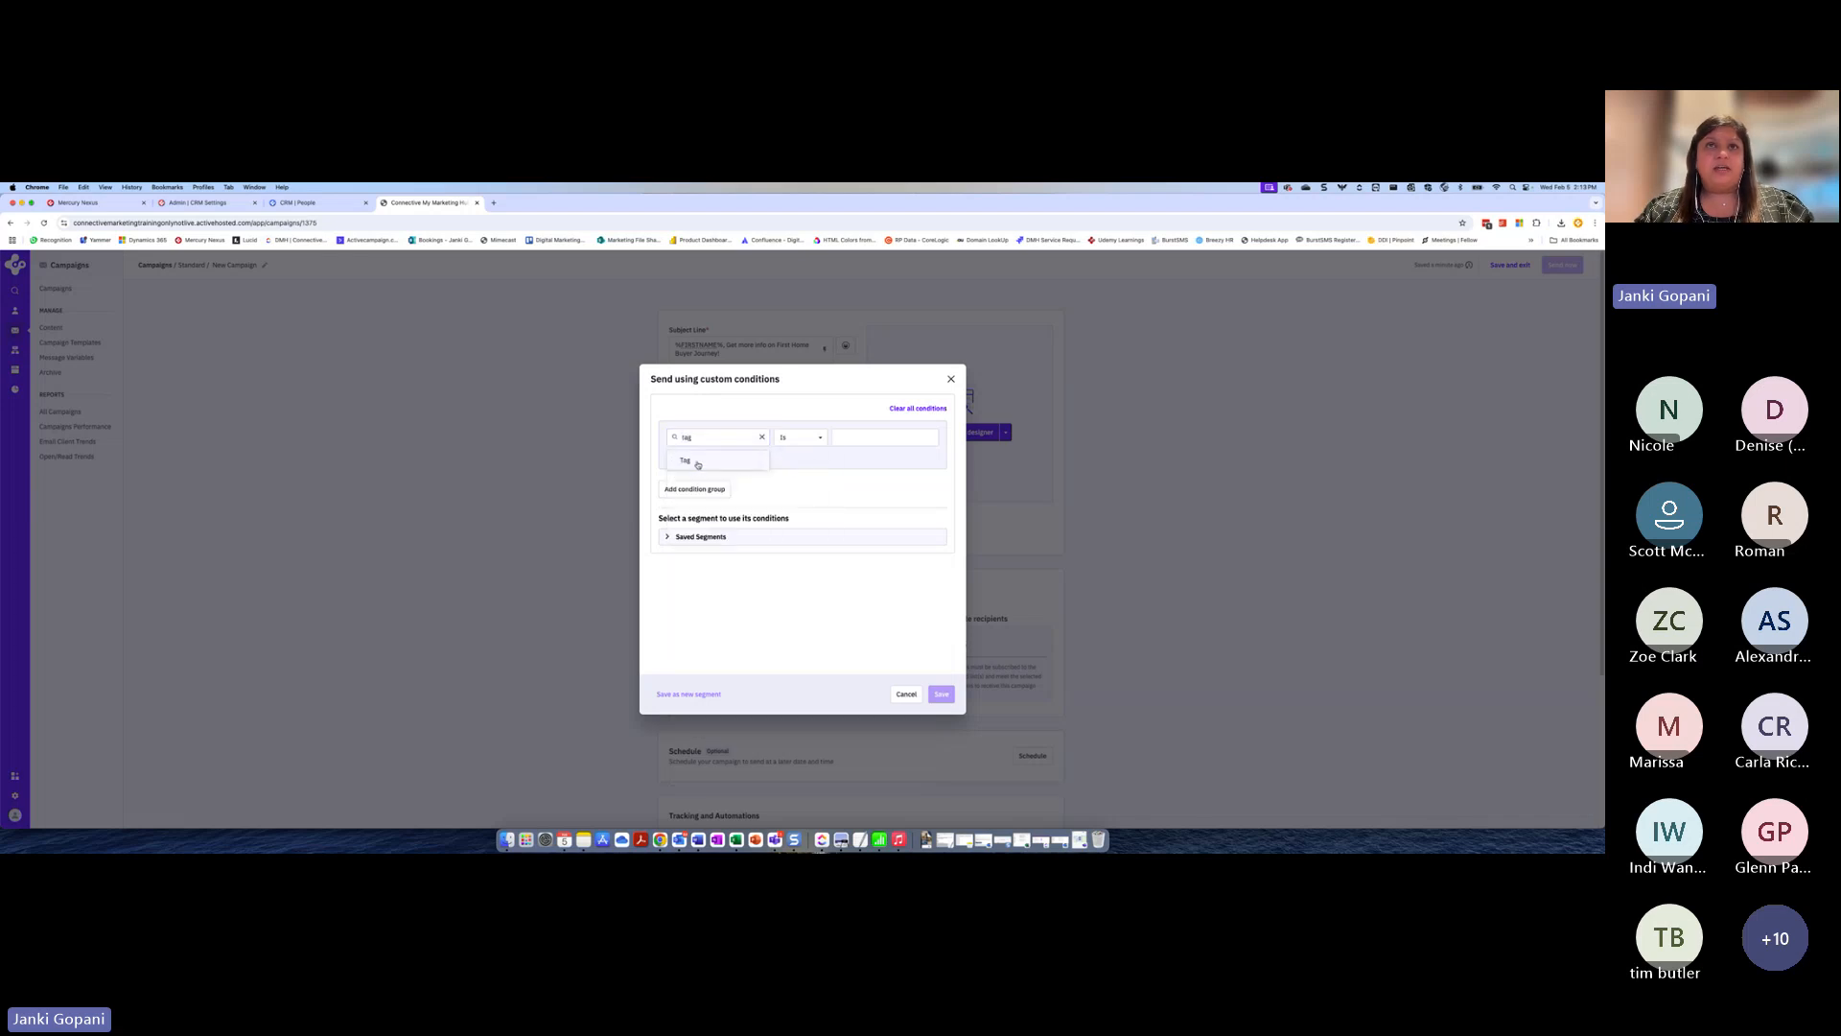
click(687, 462)
click(858, 439)
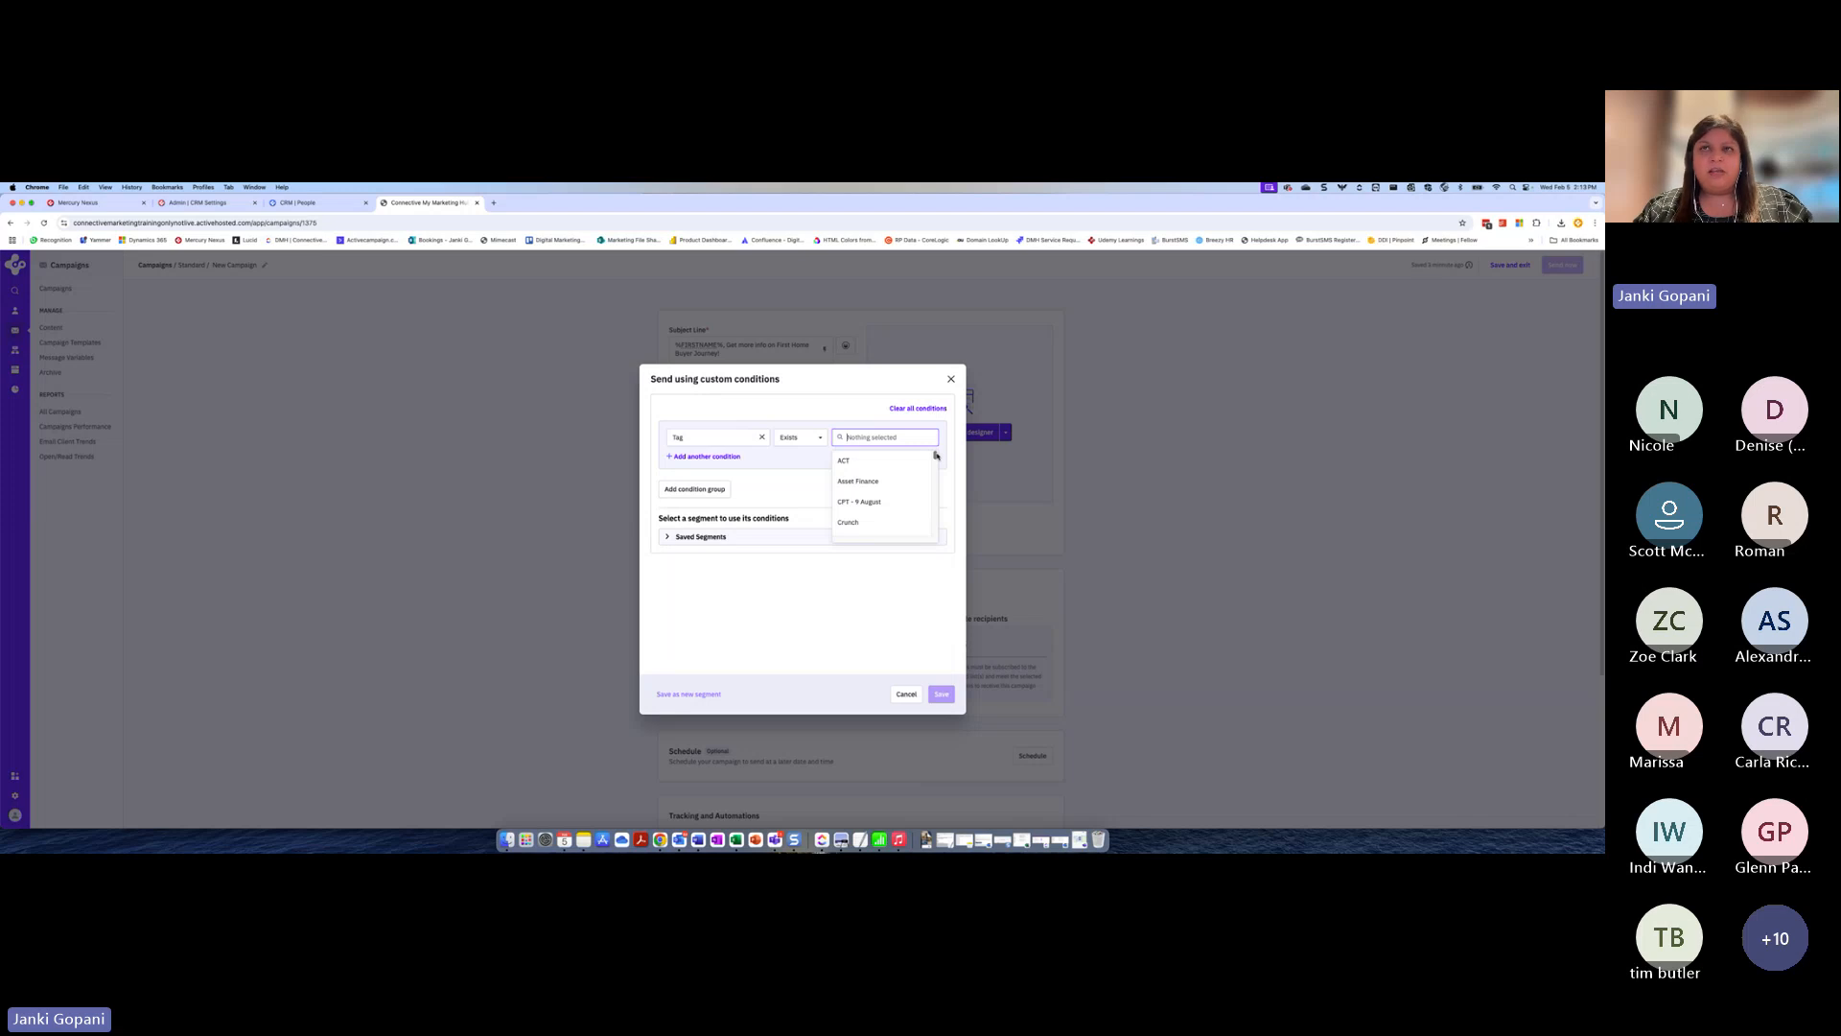
scroll(936, 456, down, 2)
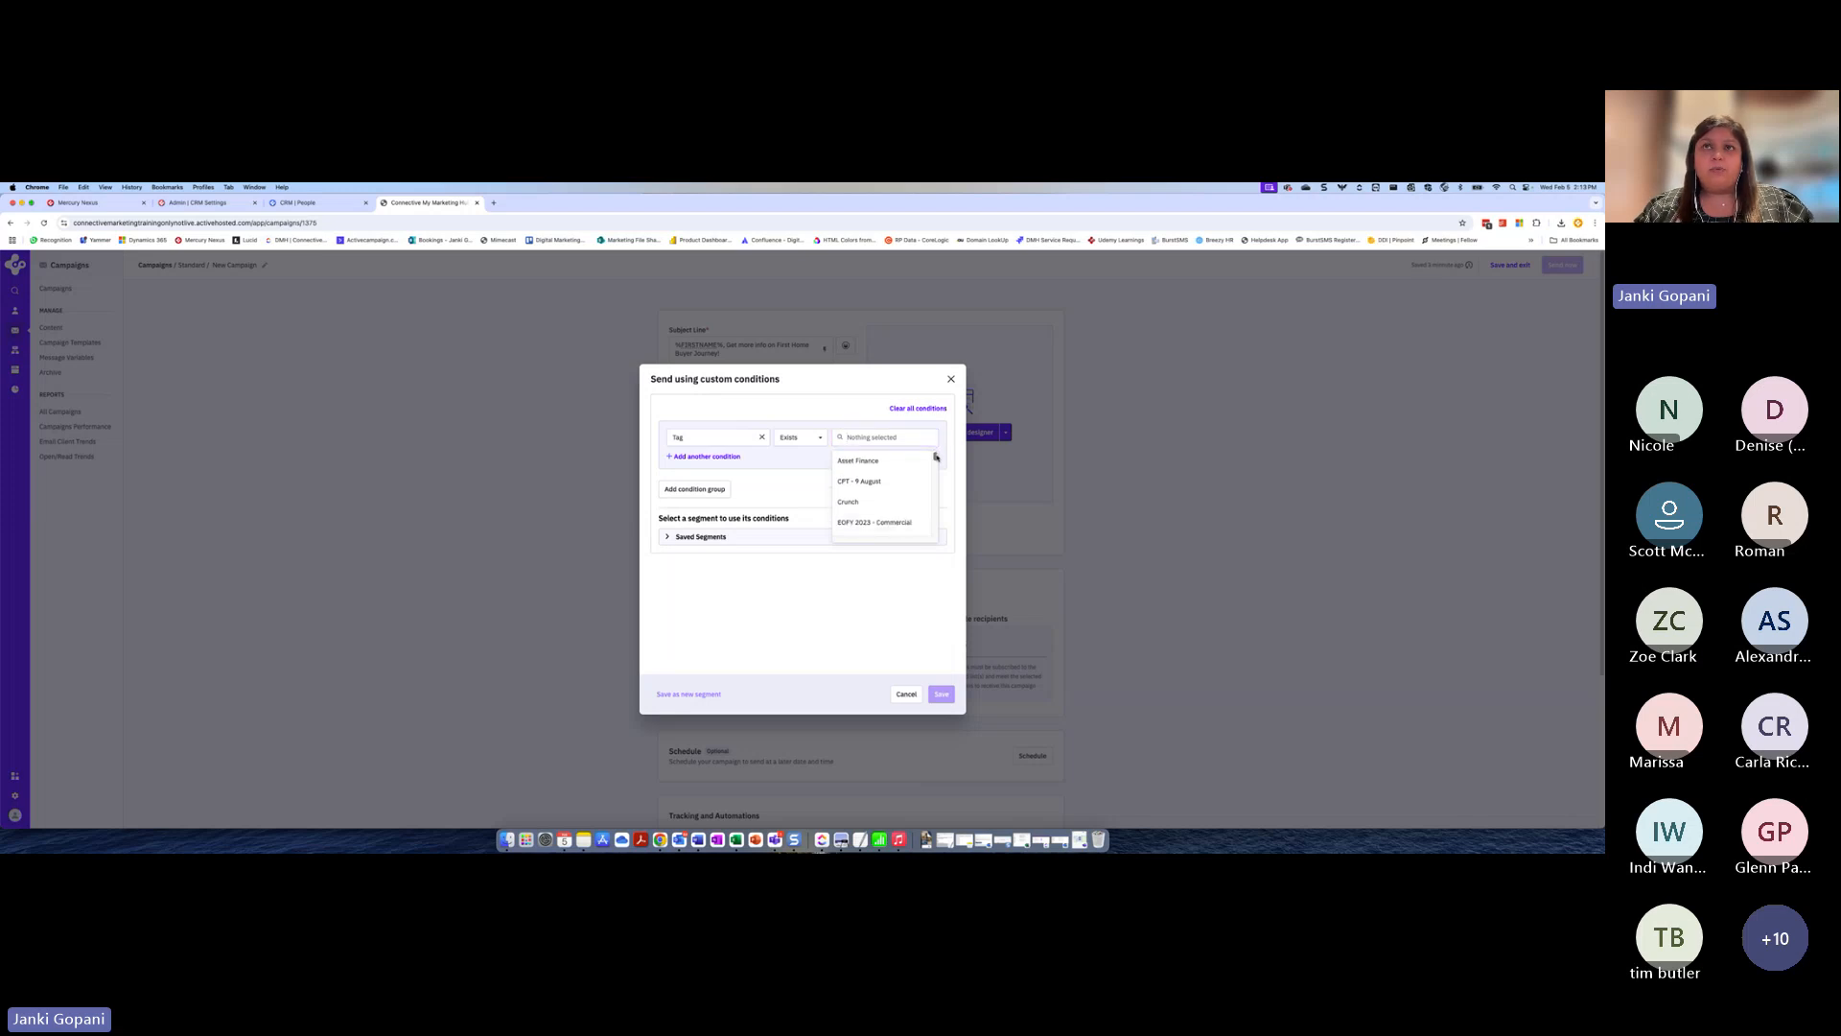
scroll(936, 459, down, 4)
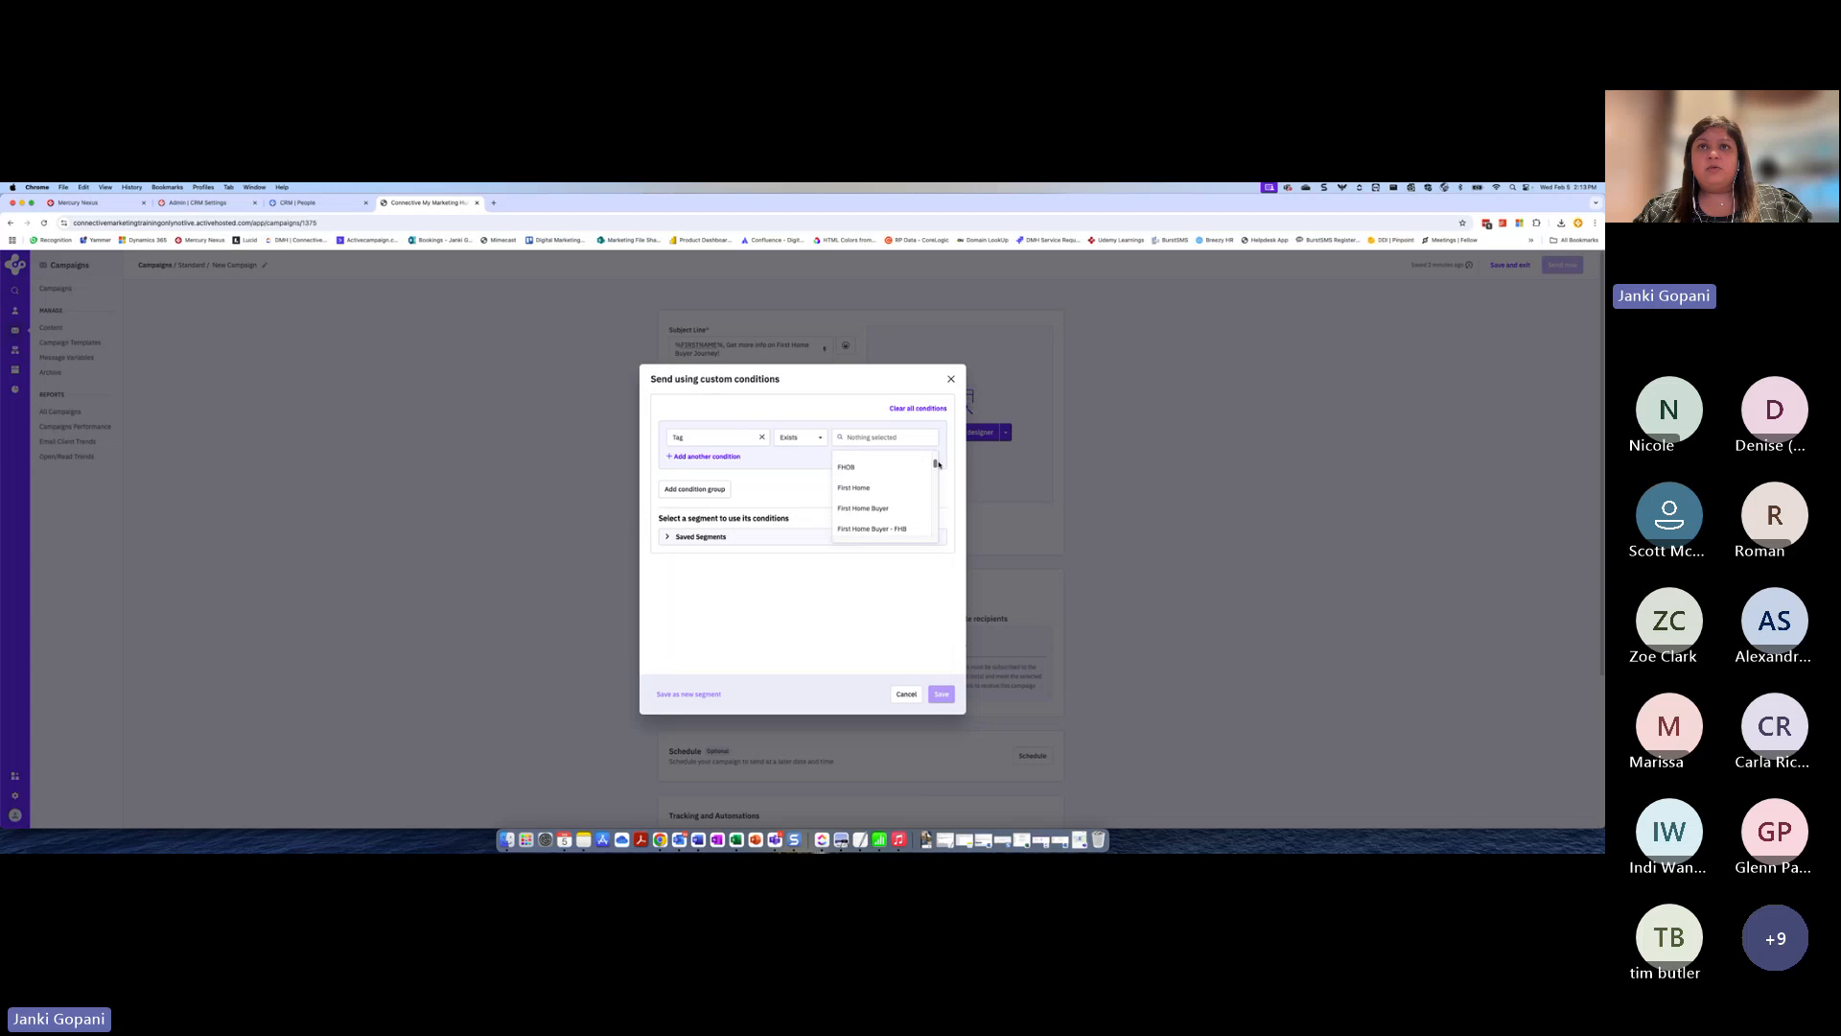
click(884, 510)
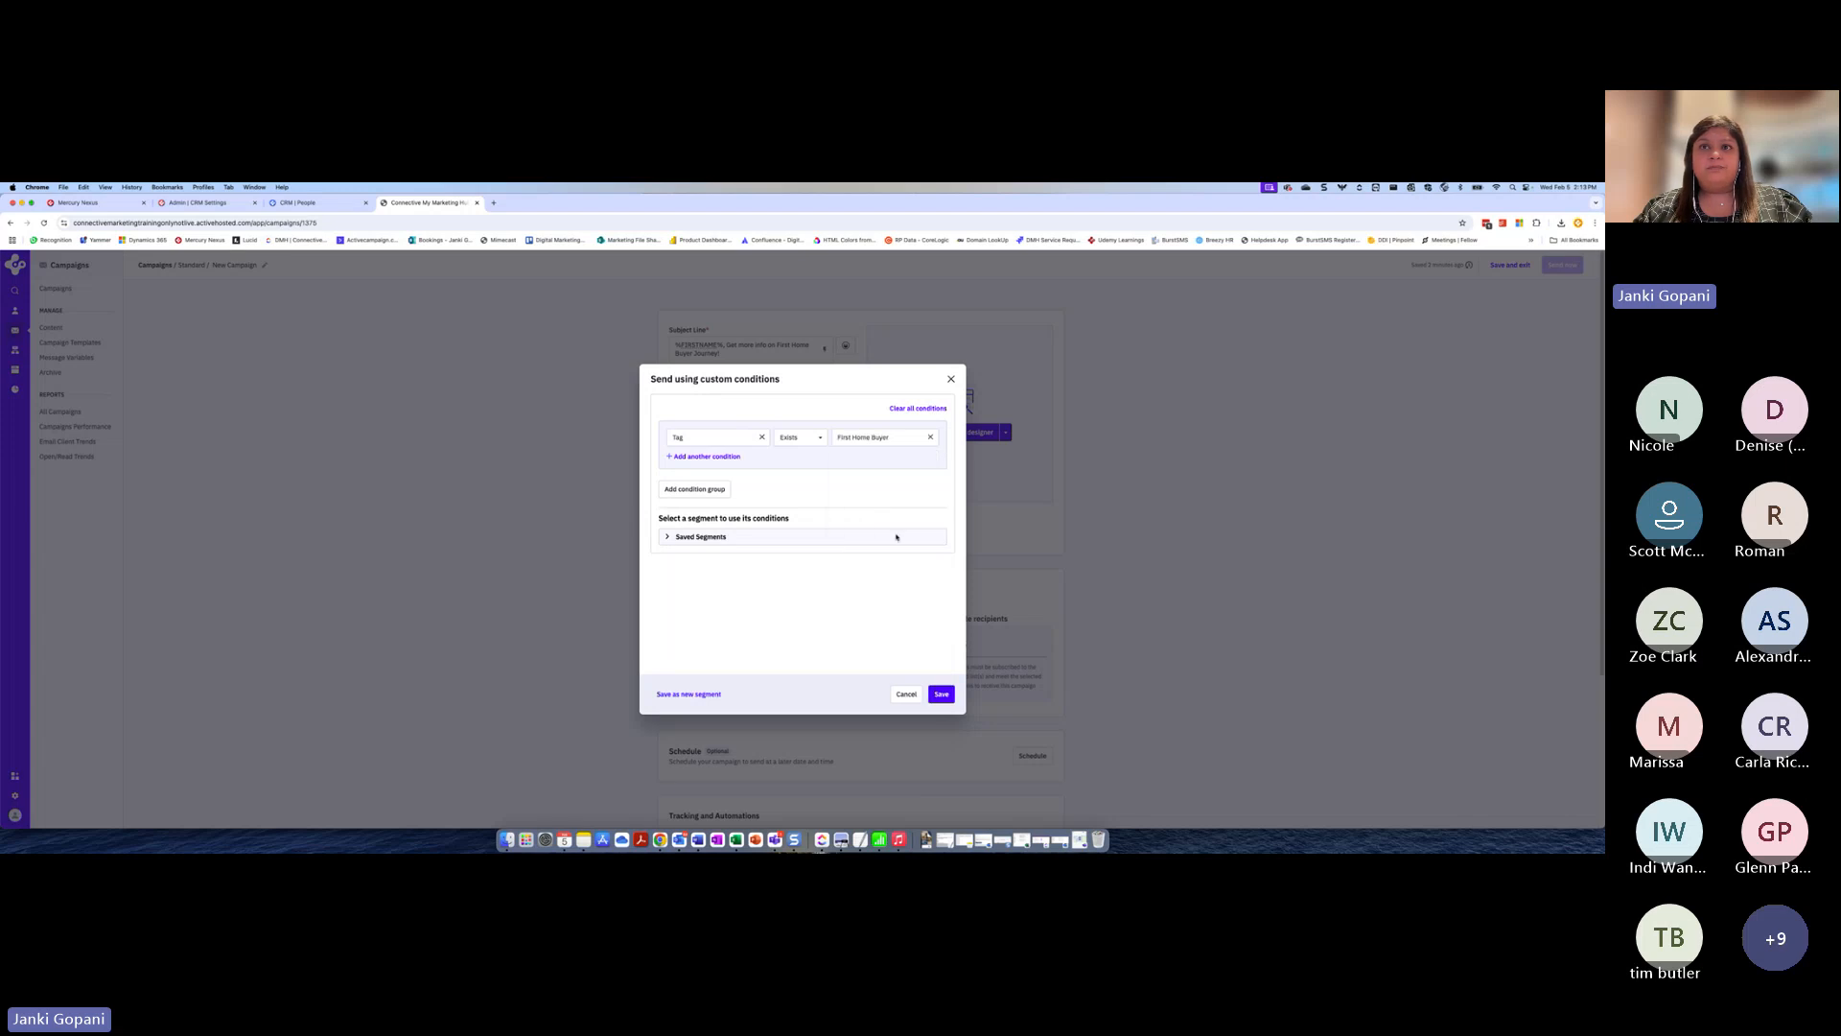
click(941, 694)
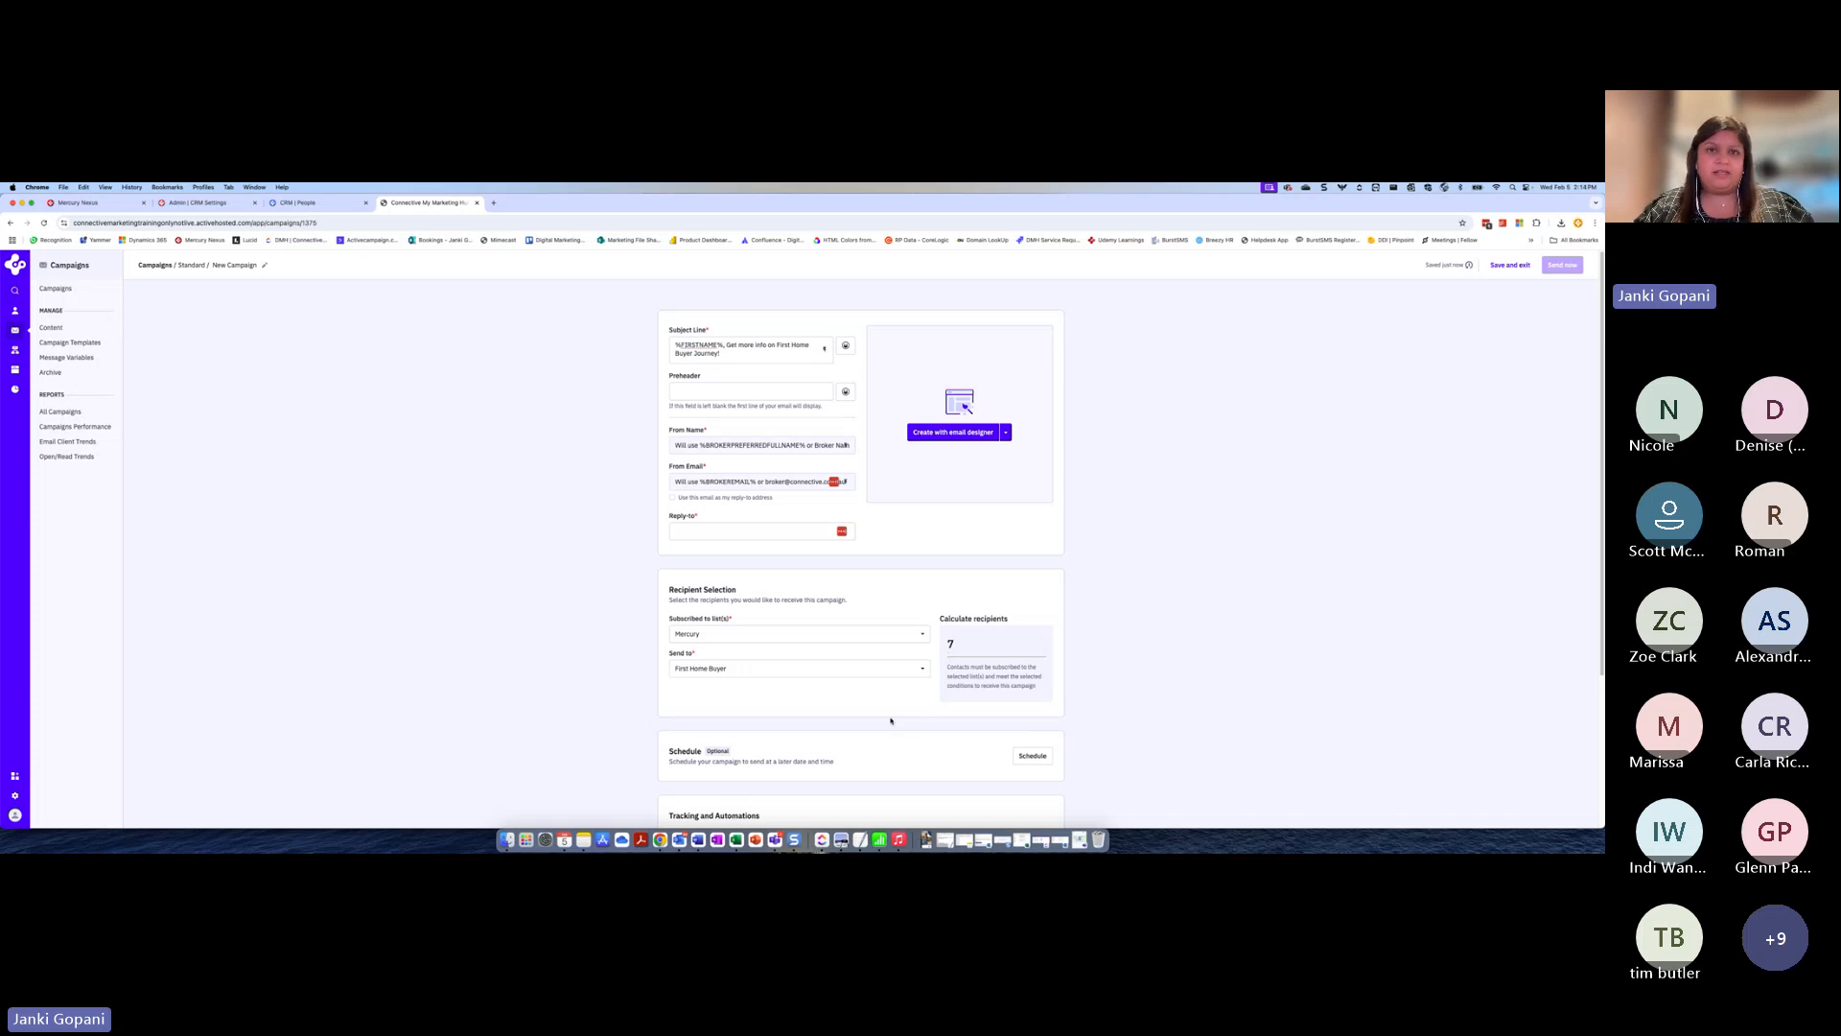
Review the delivery date and time options and the company address choices, leaving the campaign unscheduled with the placeholder address
scroll(889, 721, down, 3)
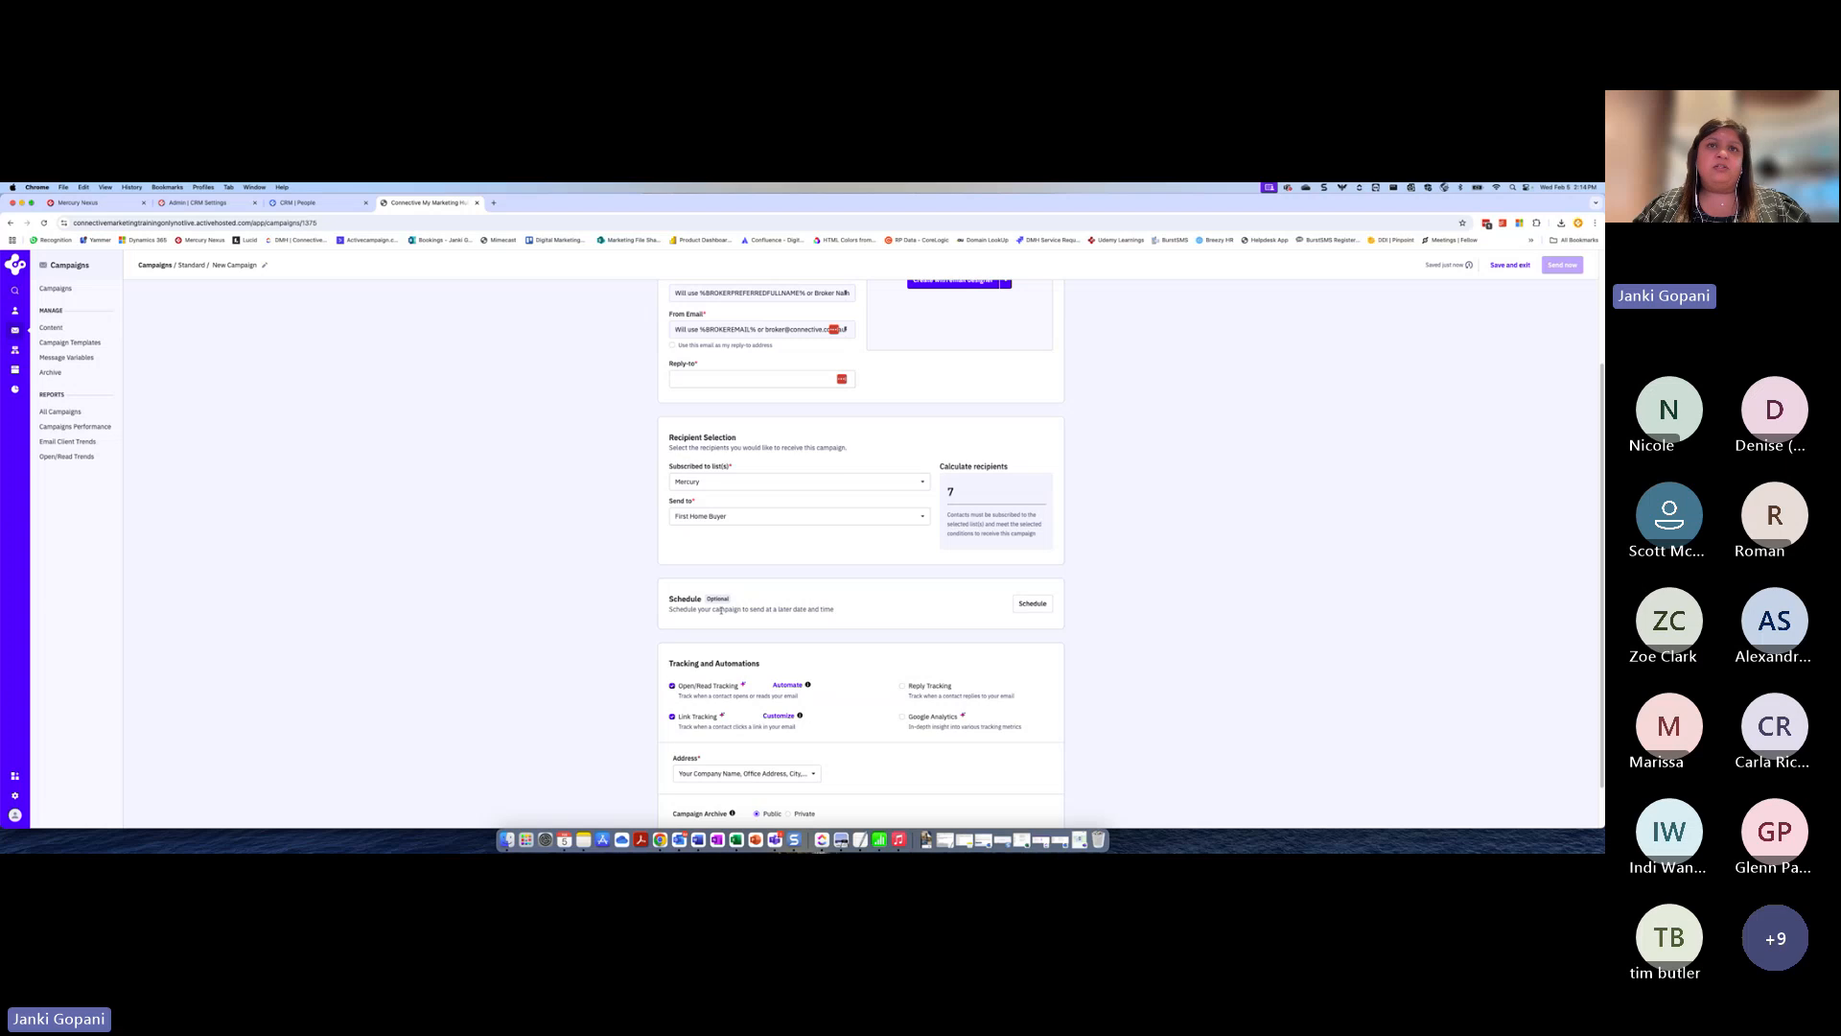
click(1030, 604)
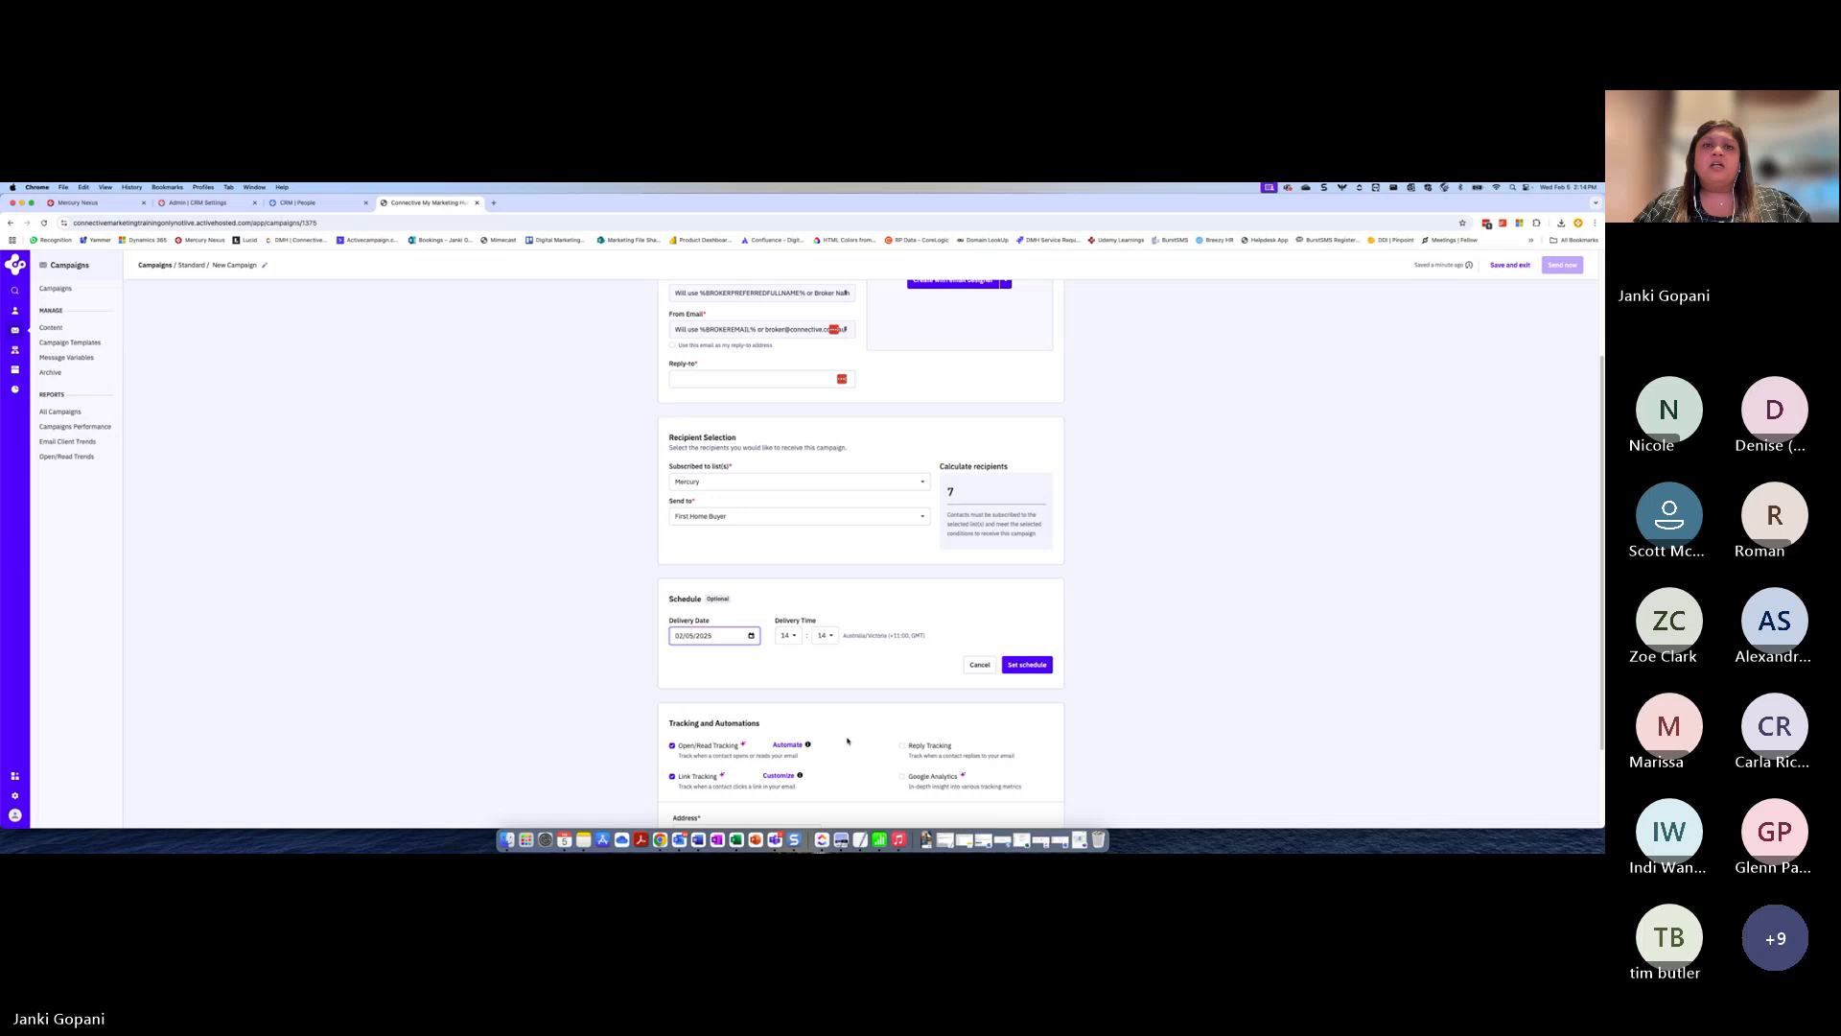
scroll(741, 727, up, 3)
scroll(719, 690, down, 5)
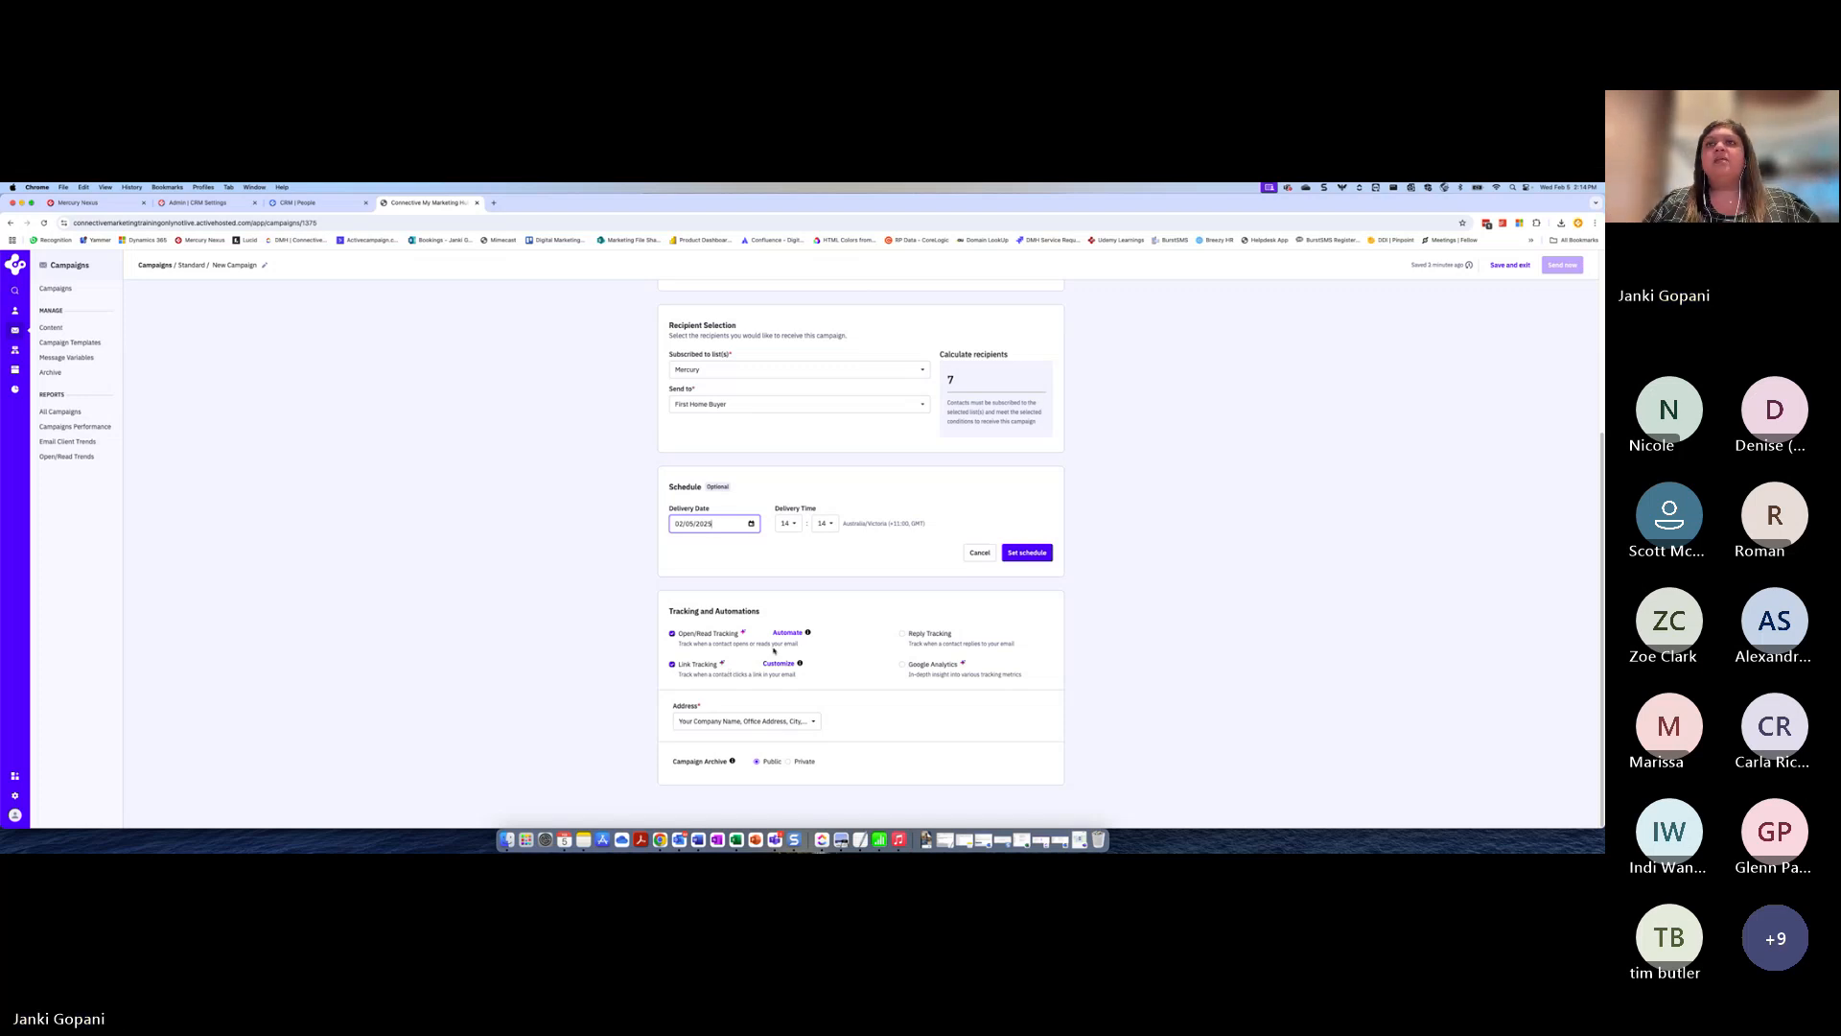
click(980, 552)
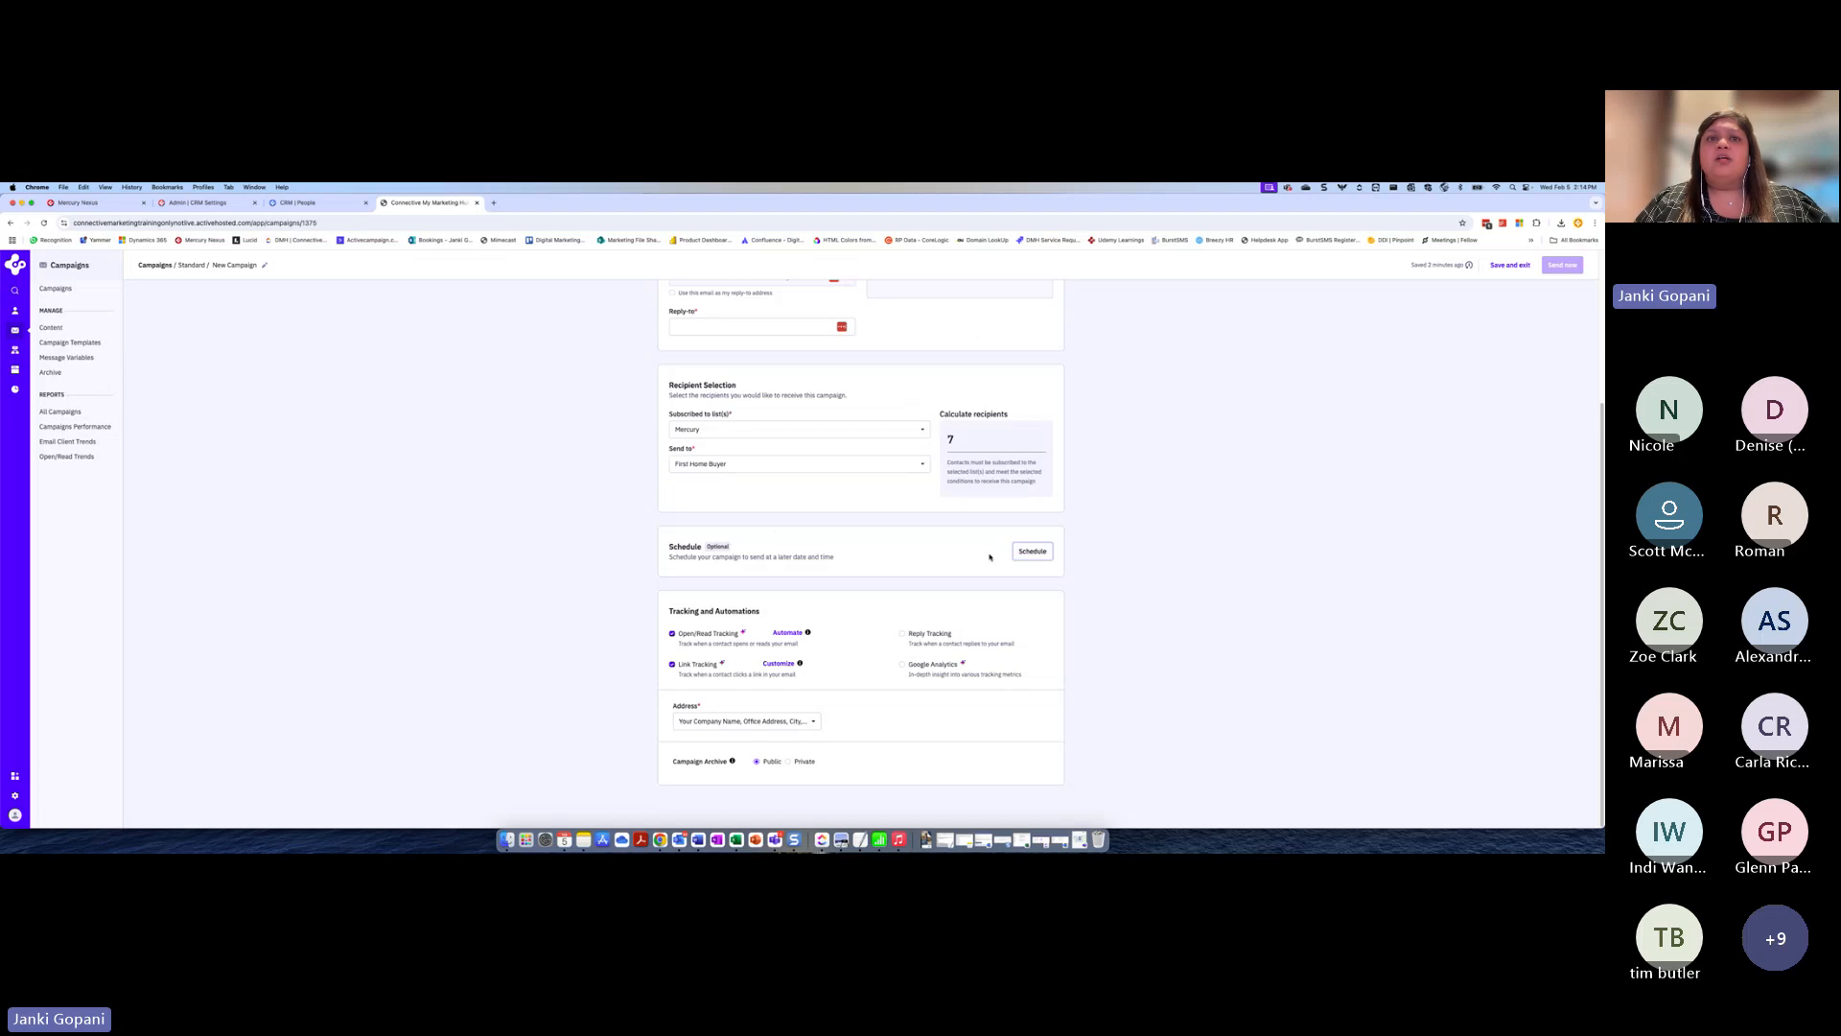
click(755, 724)
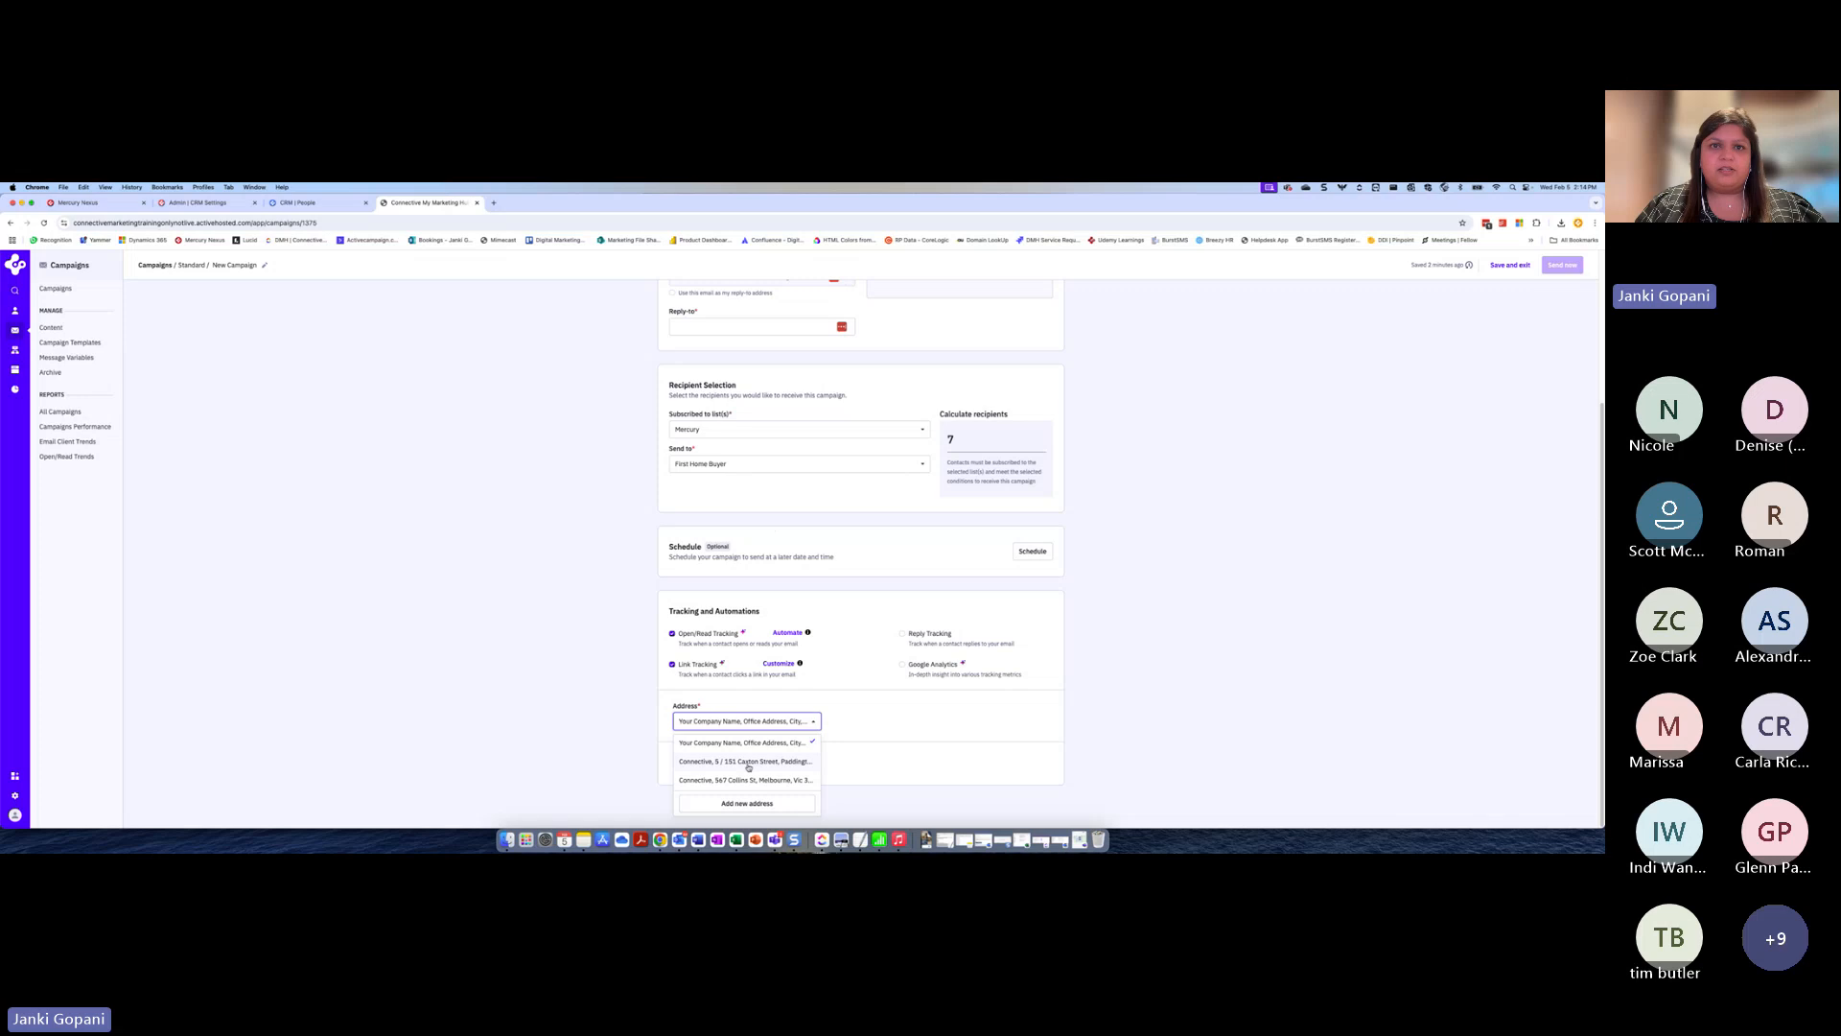
click(787, 743)
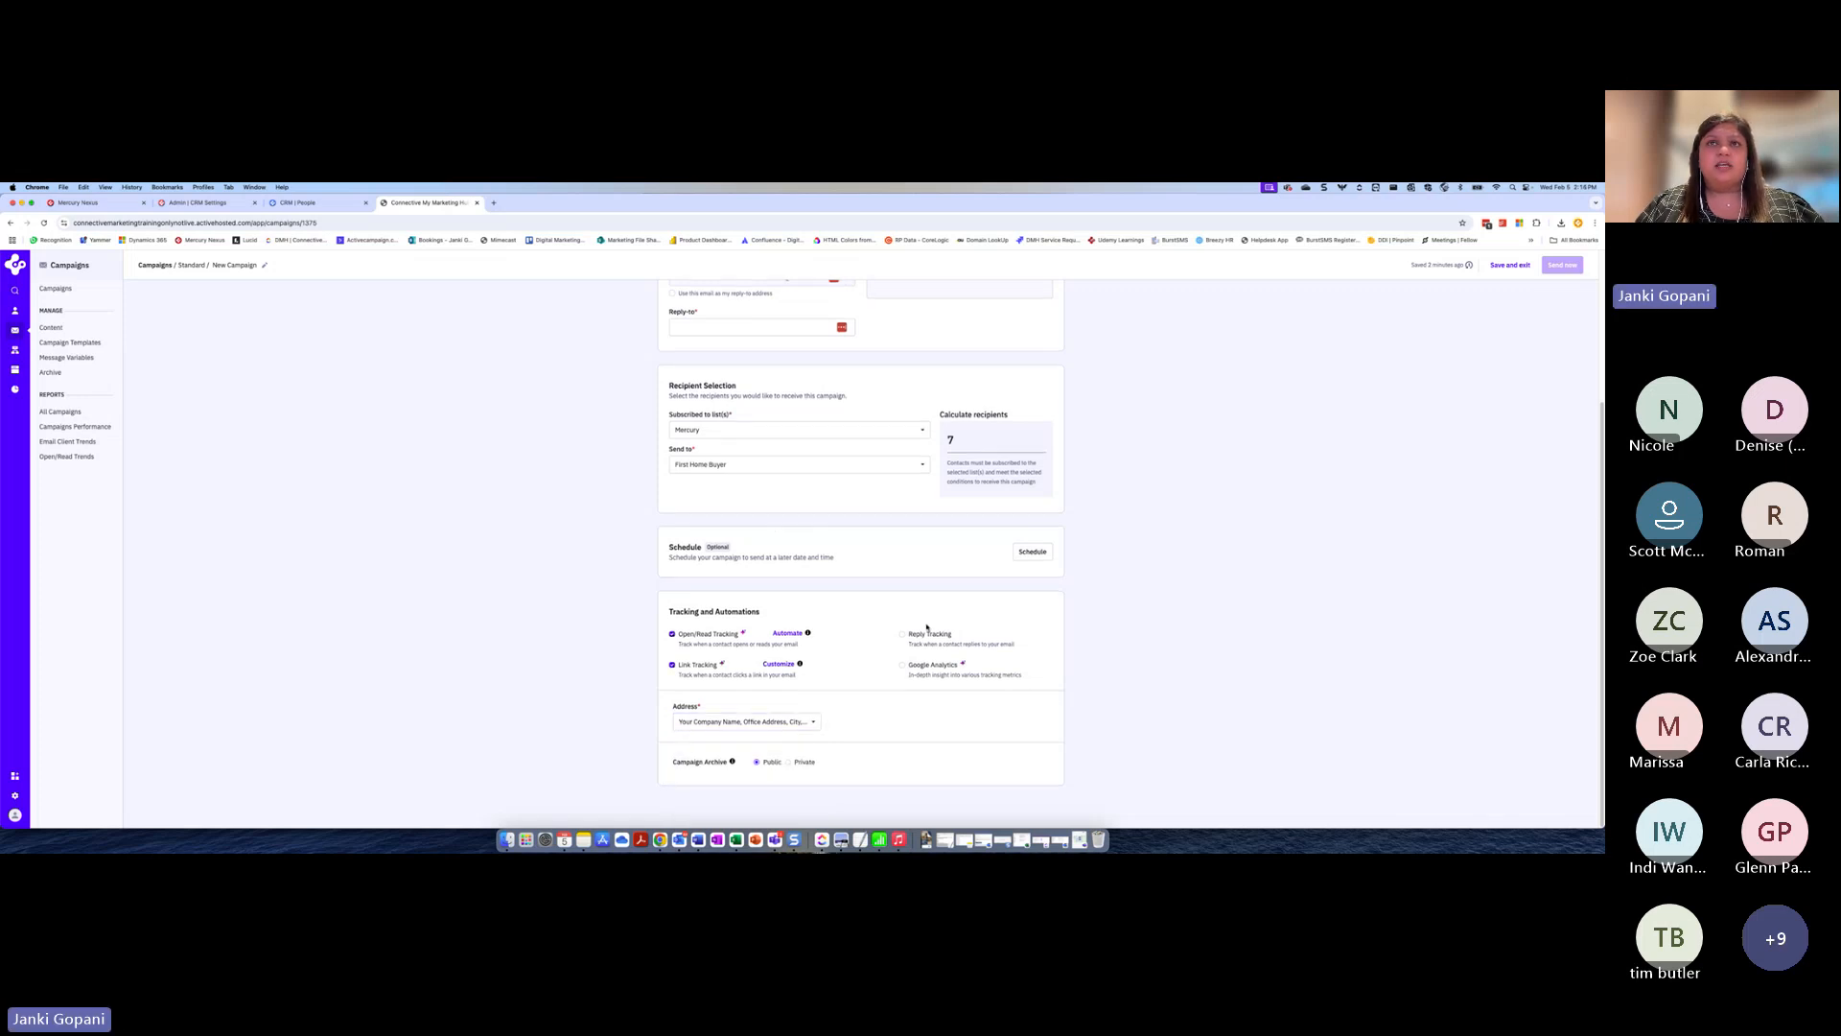
Create the email design from the "Property goals 2025" template and continue back to the campaign setup
scroll(926, 630, up, 3)
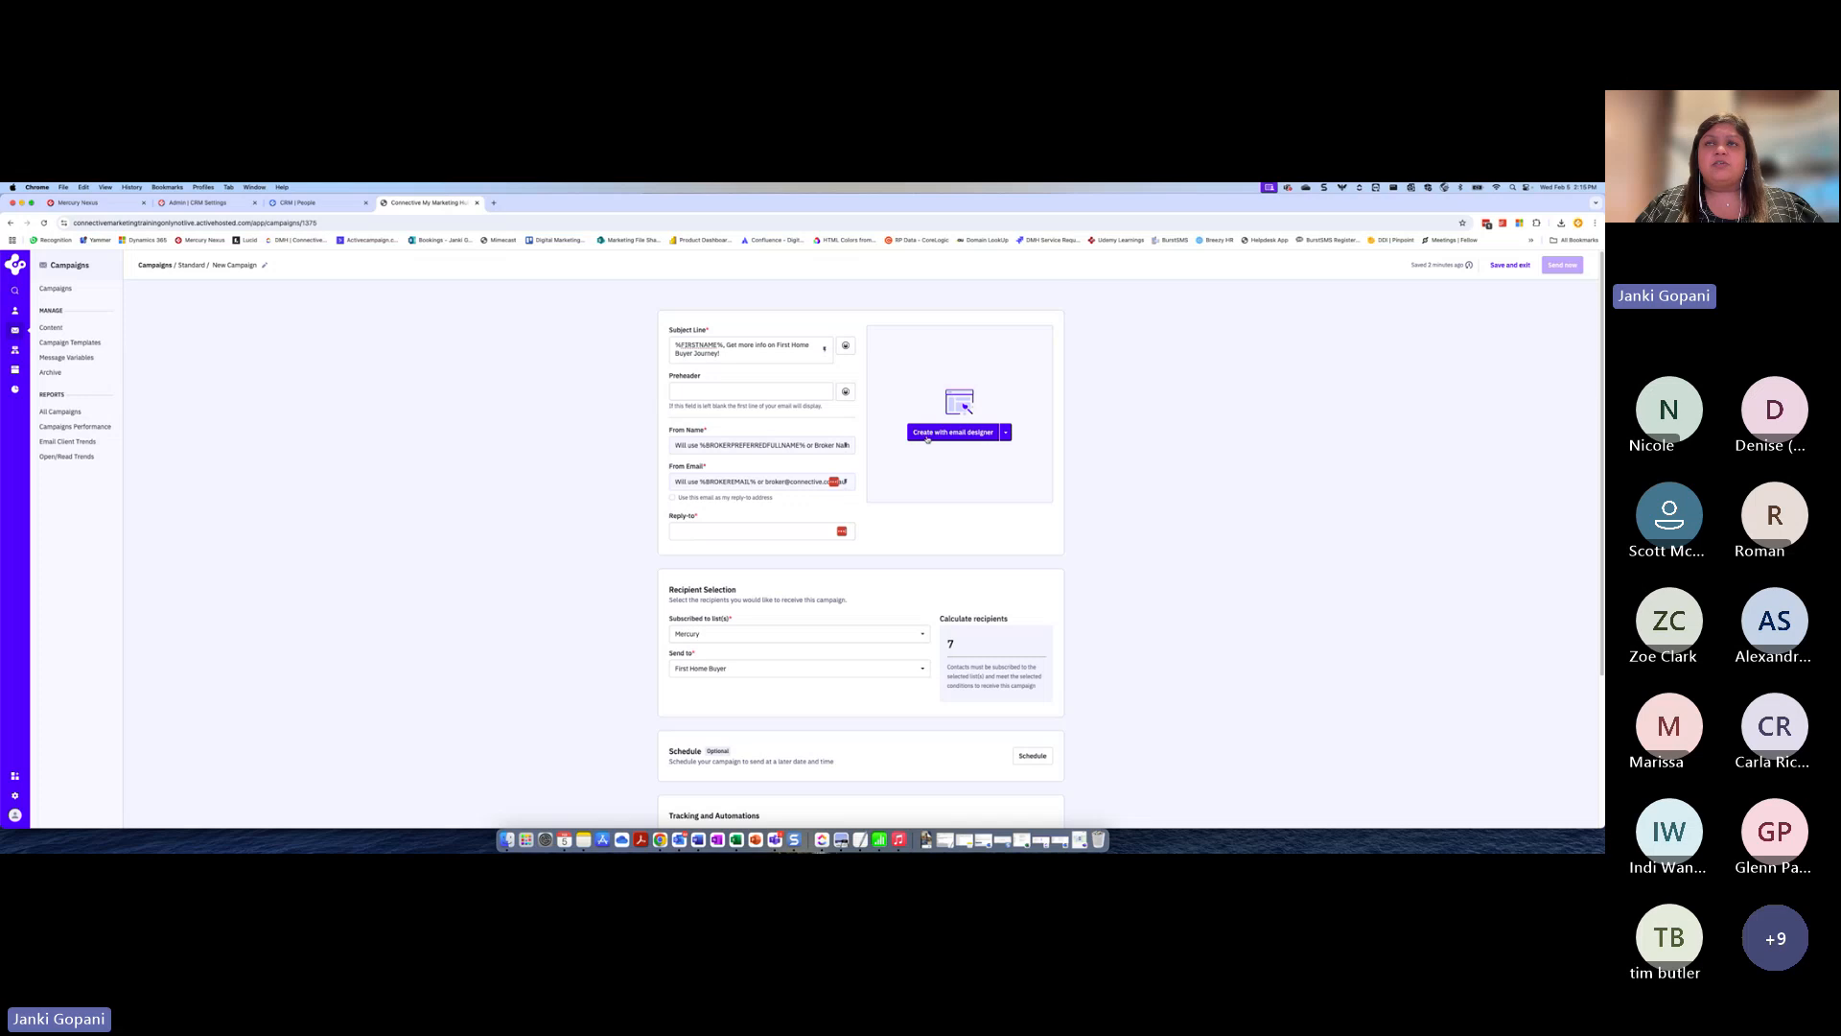
click(963, 433)
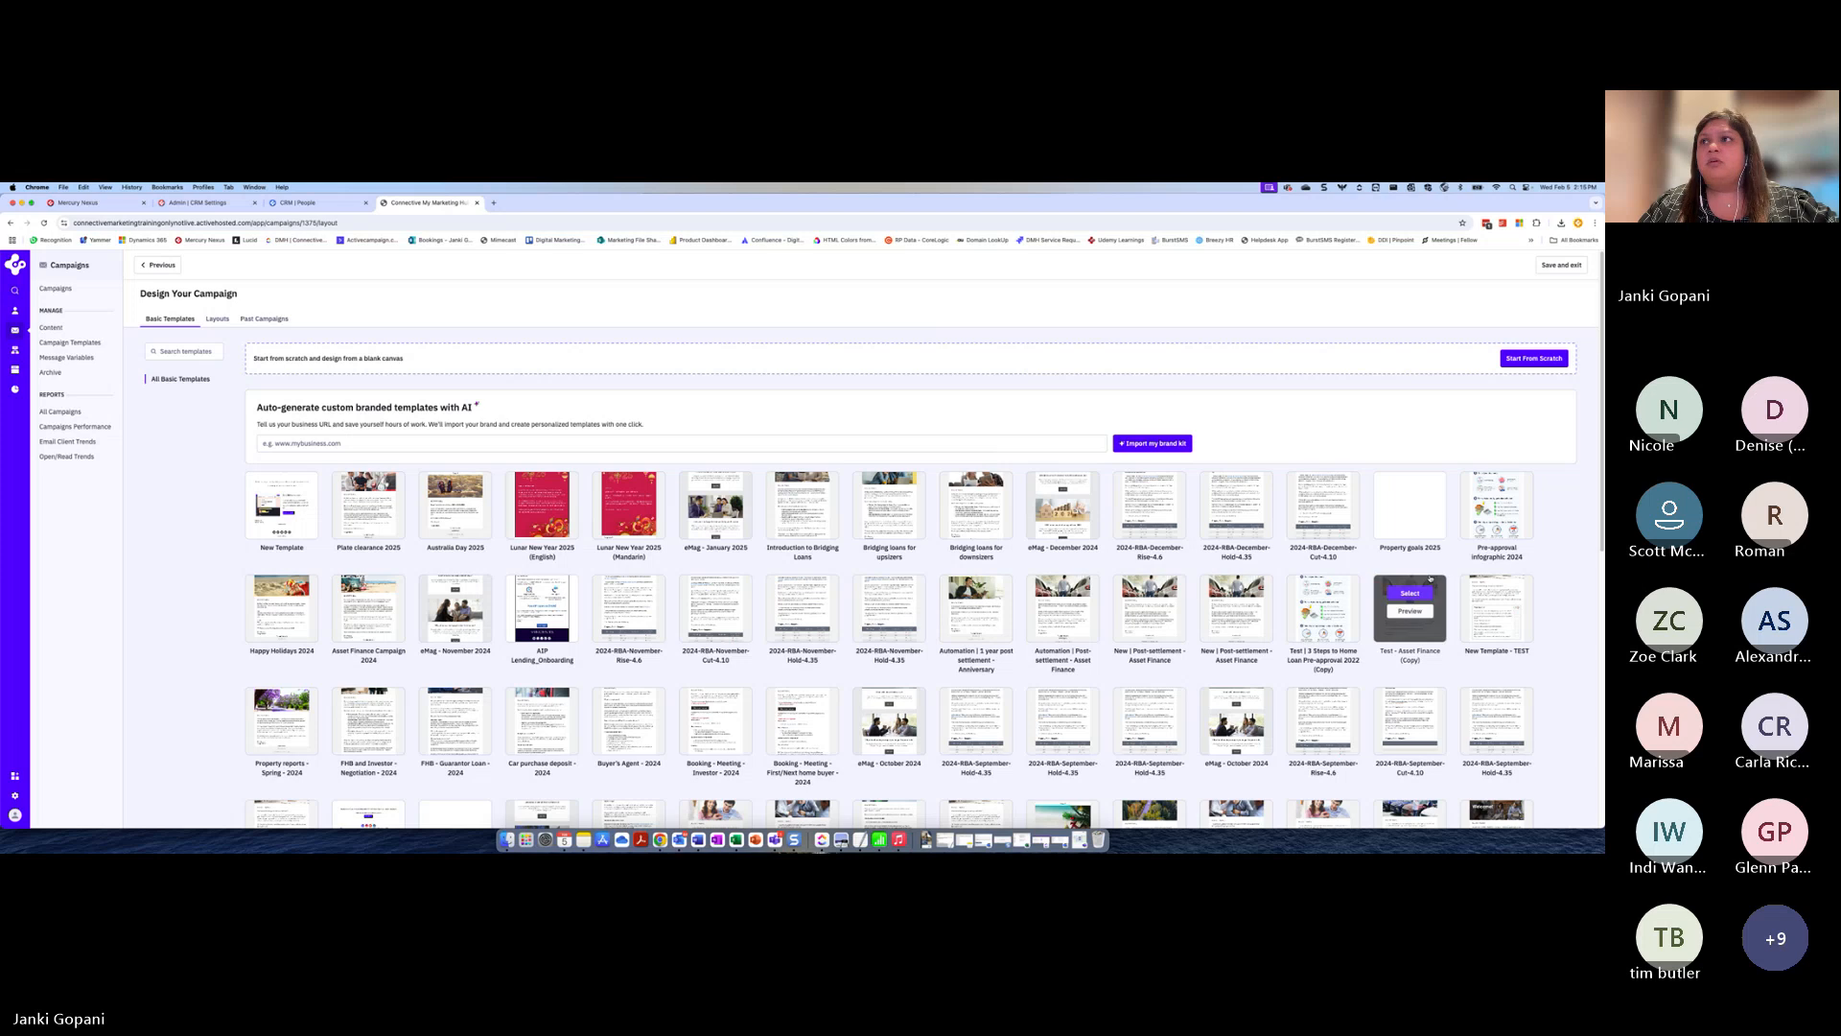
mouse_move(1413, 499)
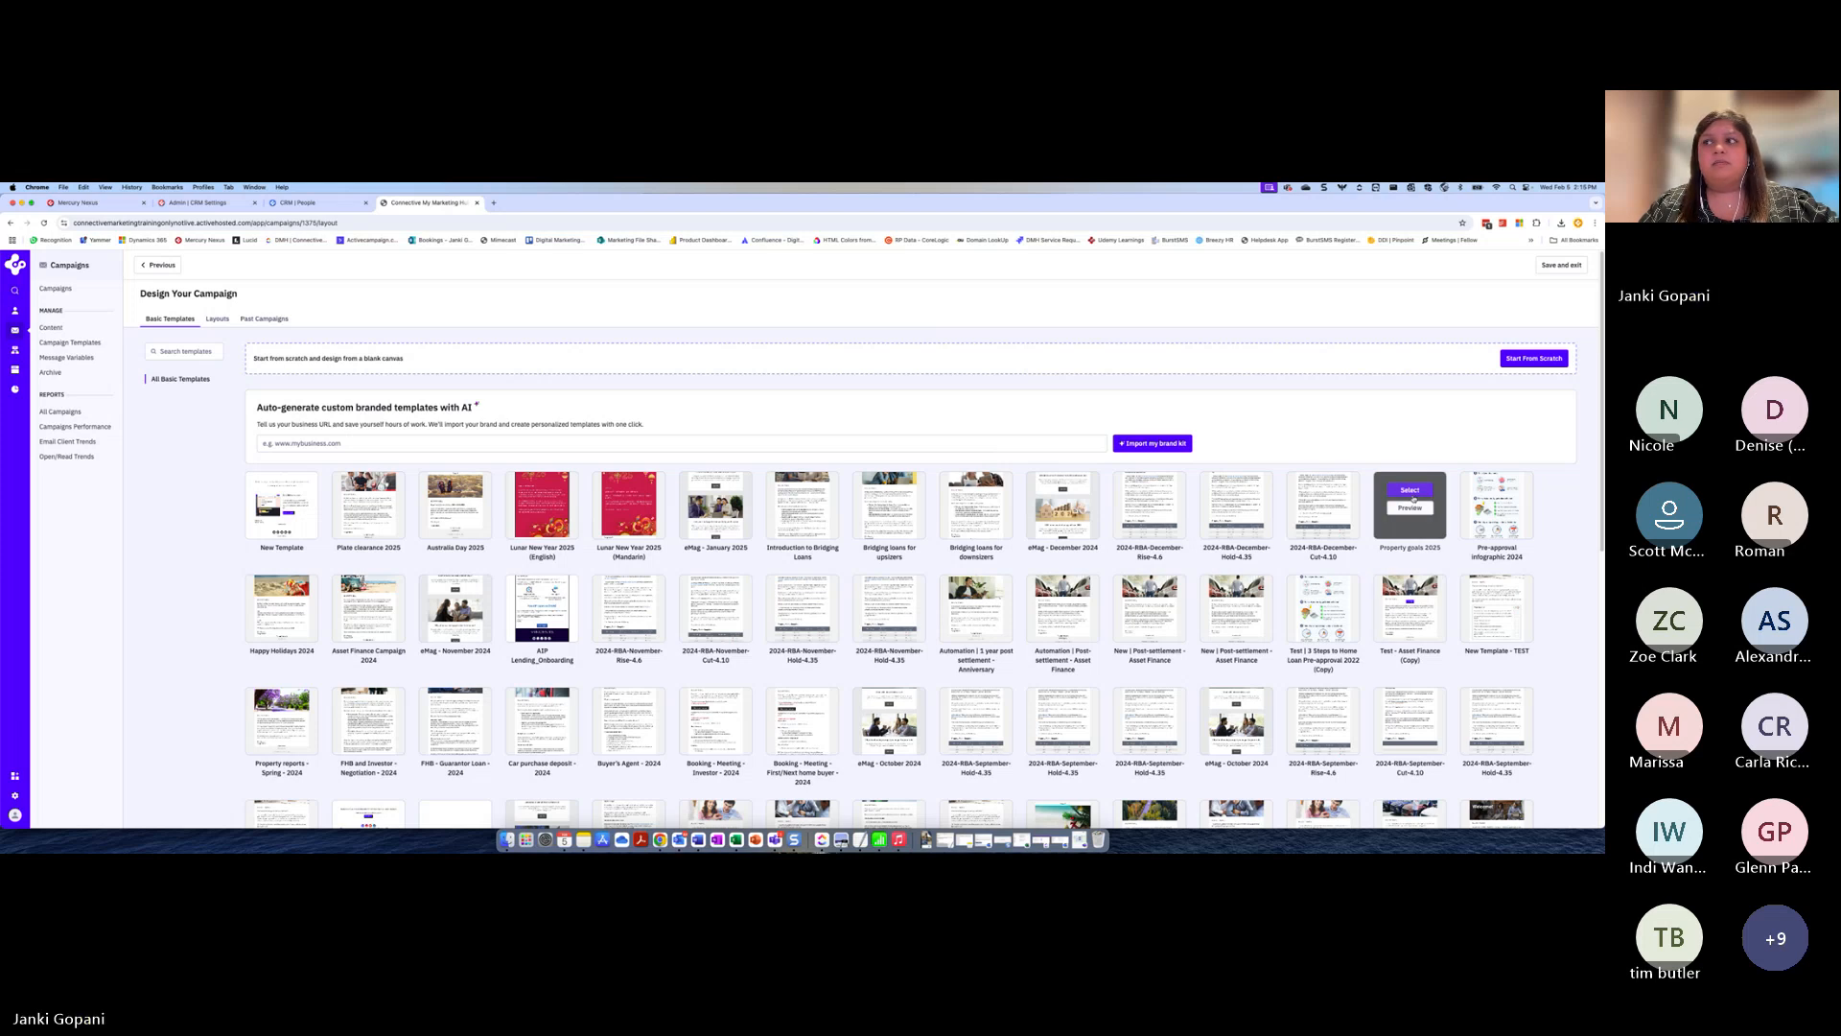
click(1414, 495)
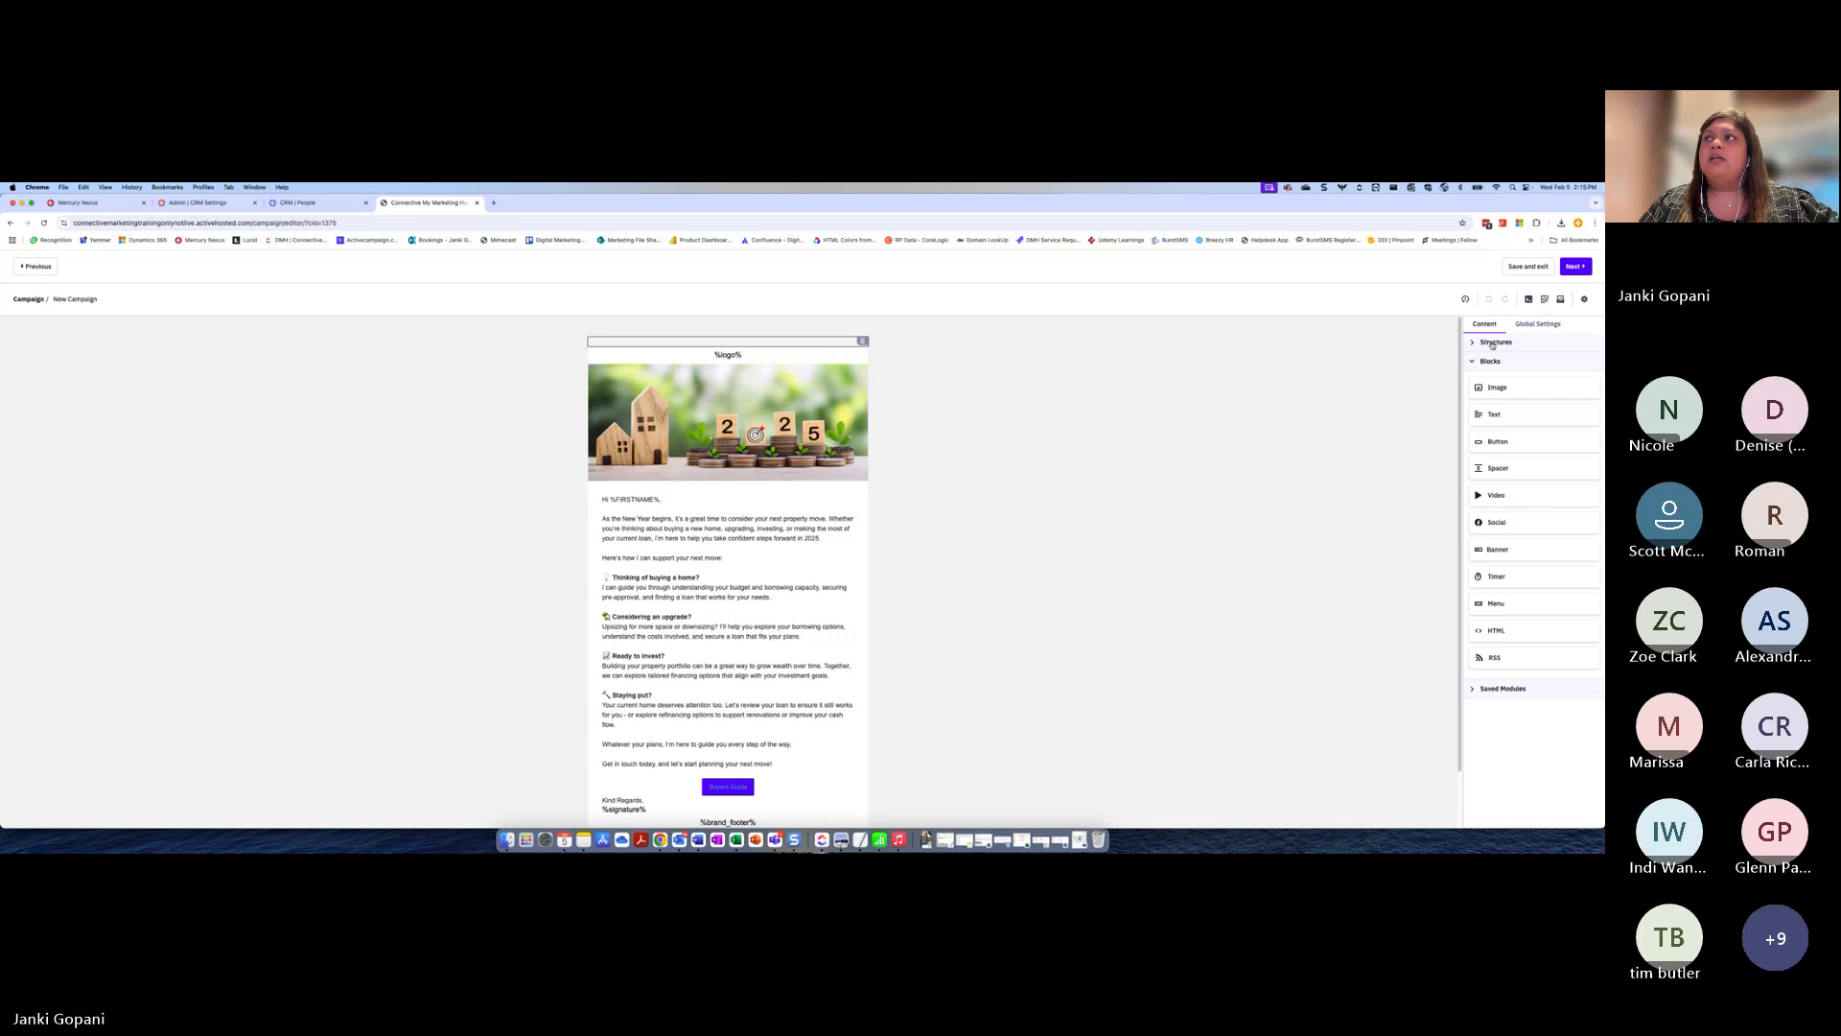
click(1575, 267)
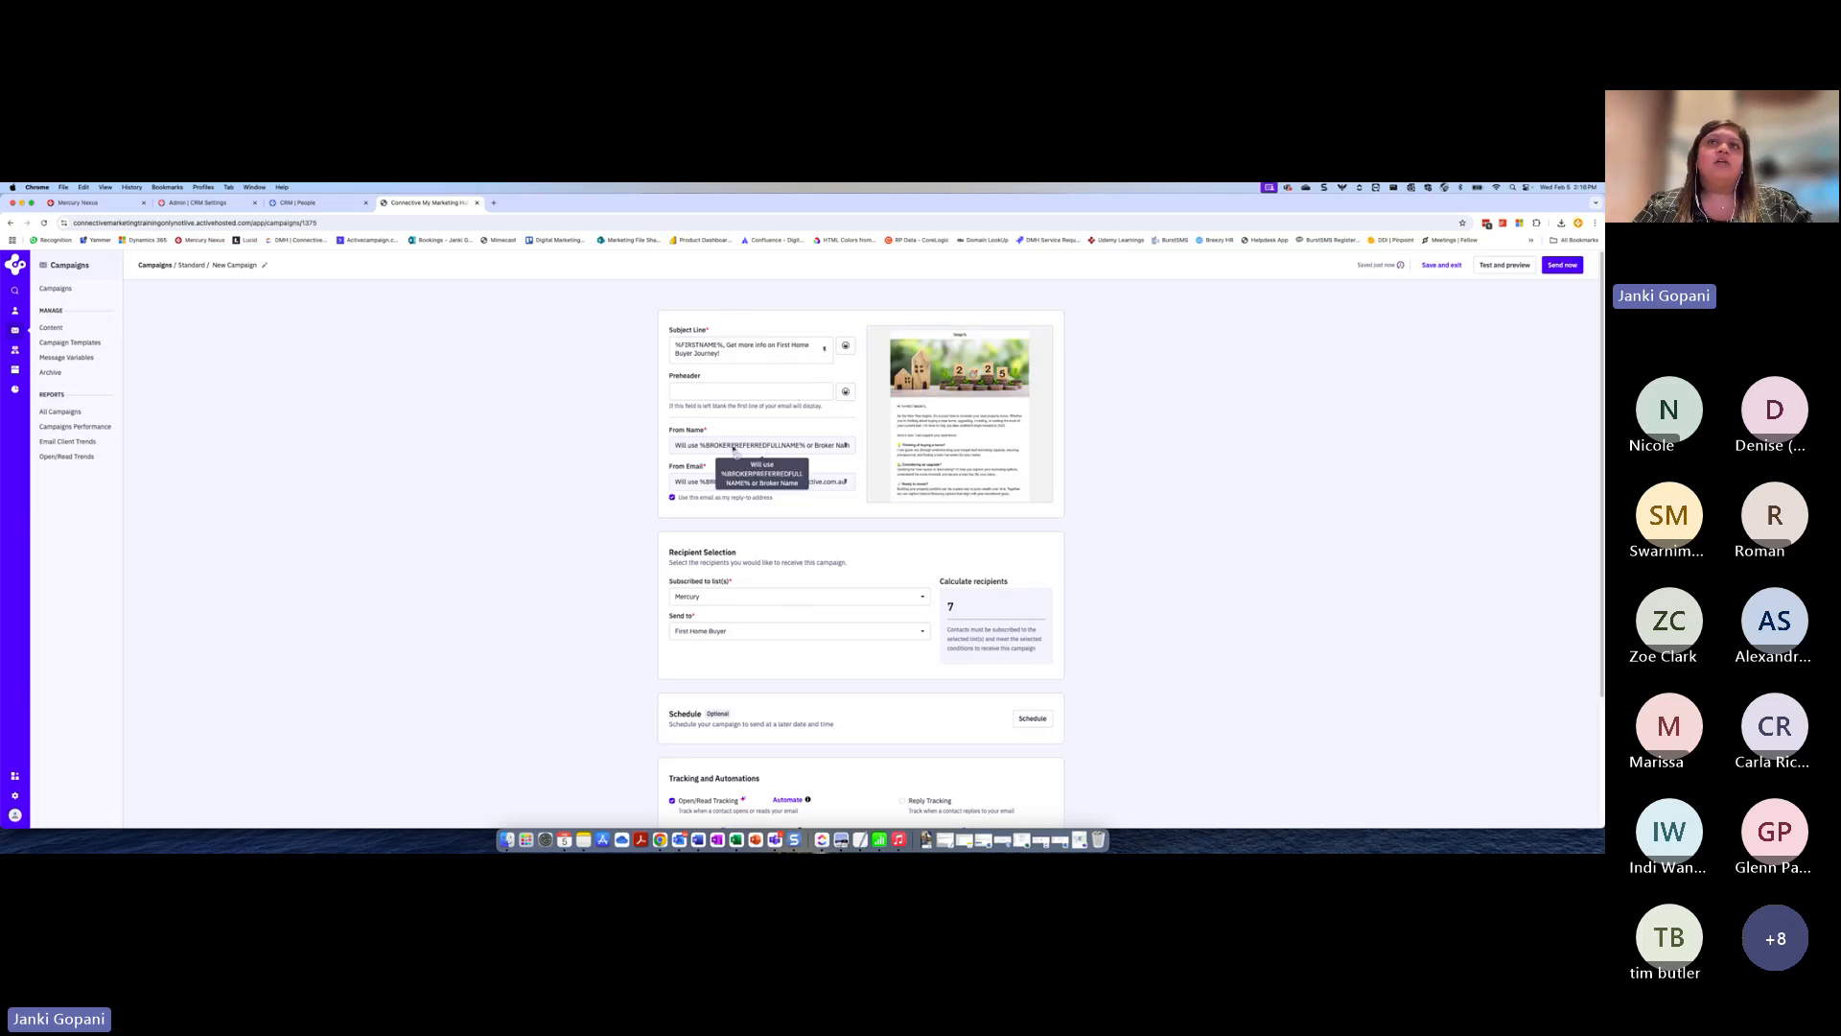
Review the campaign settings and read through the email in the desktop preview
mouse_move(984, 429)
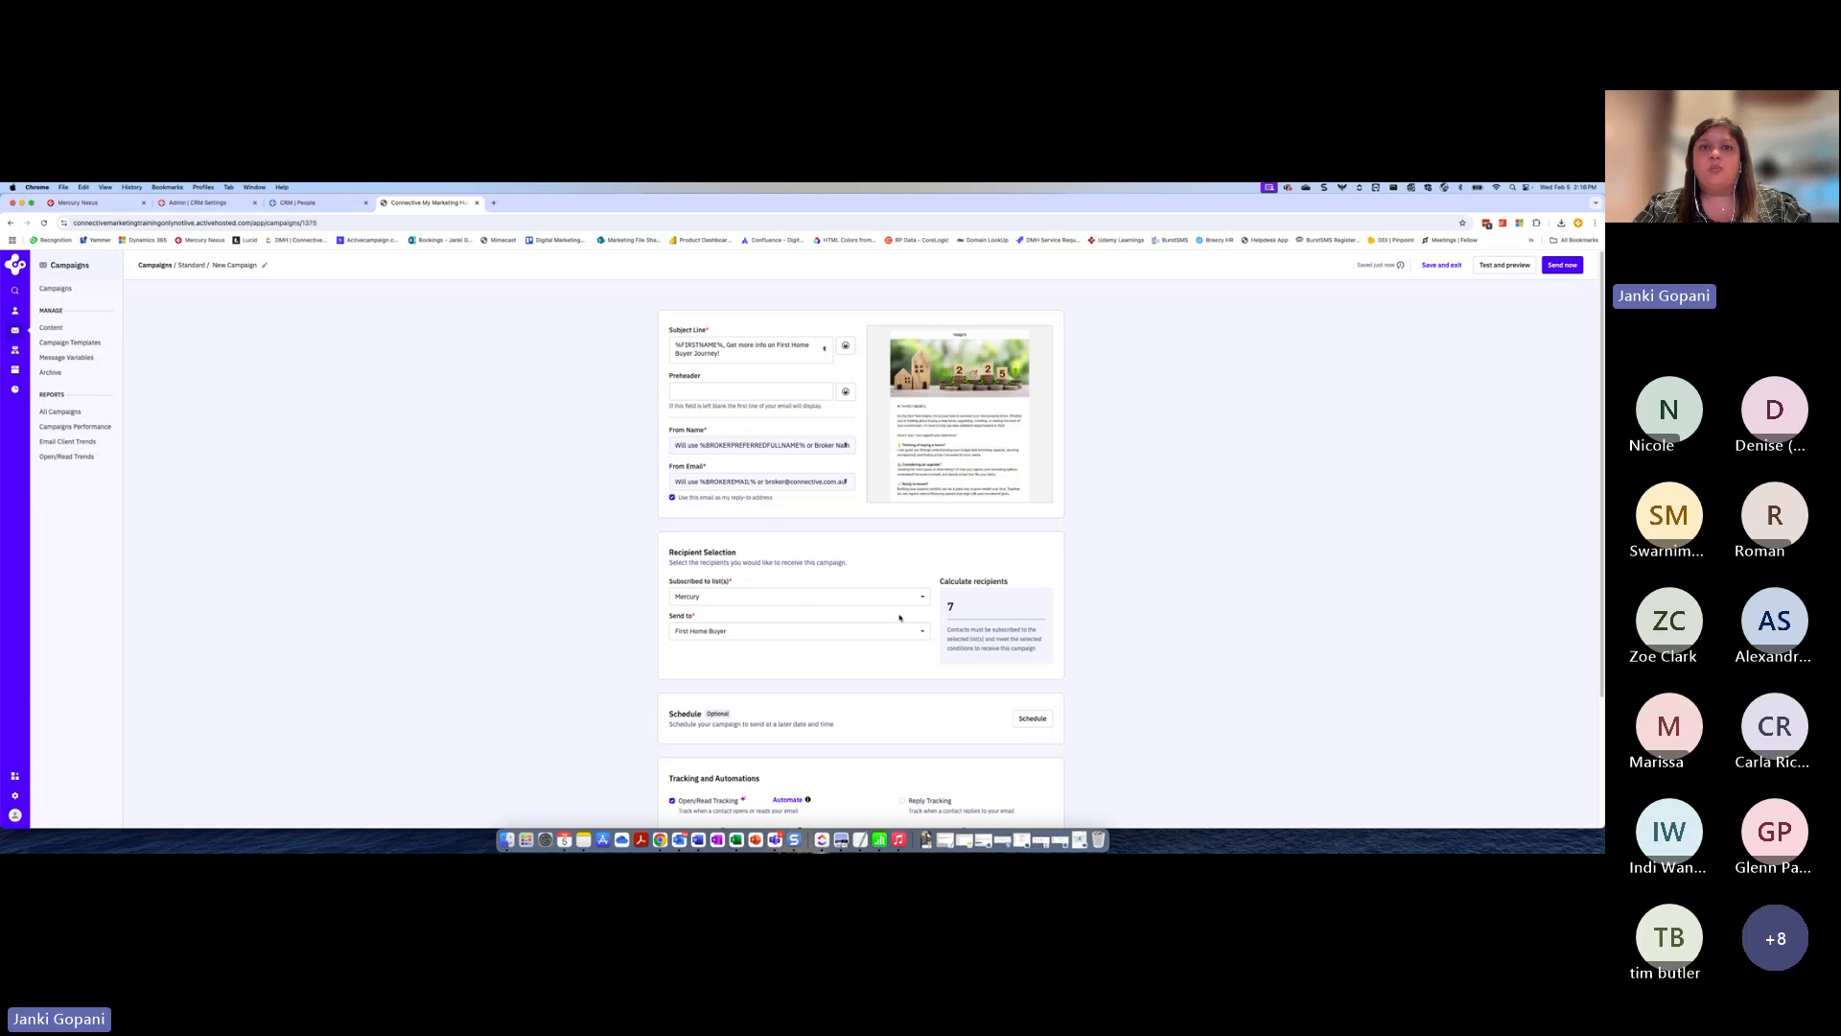
scroll(770, 823, down, 3)
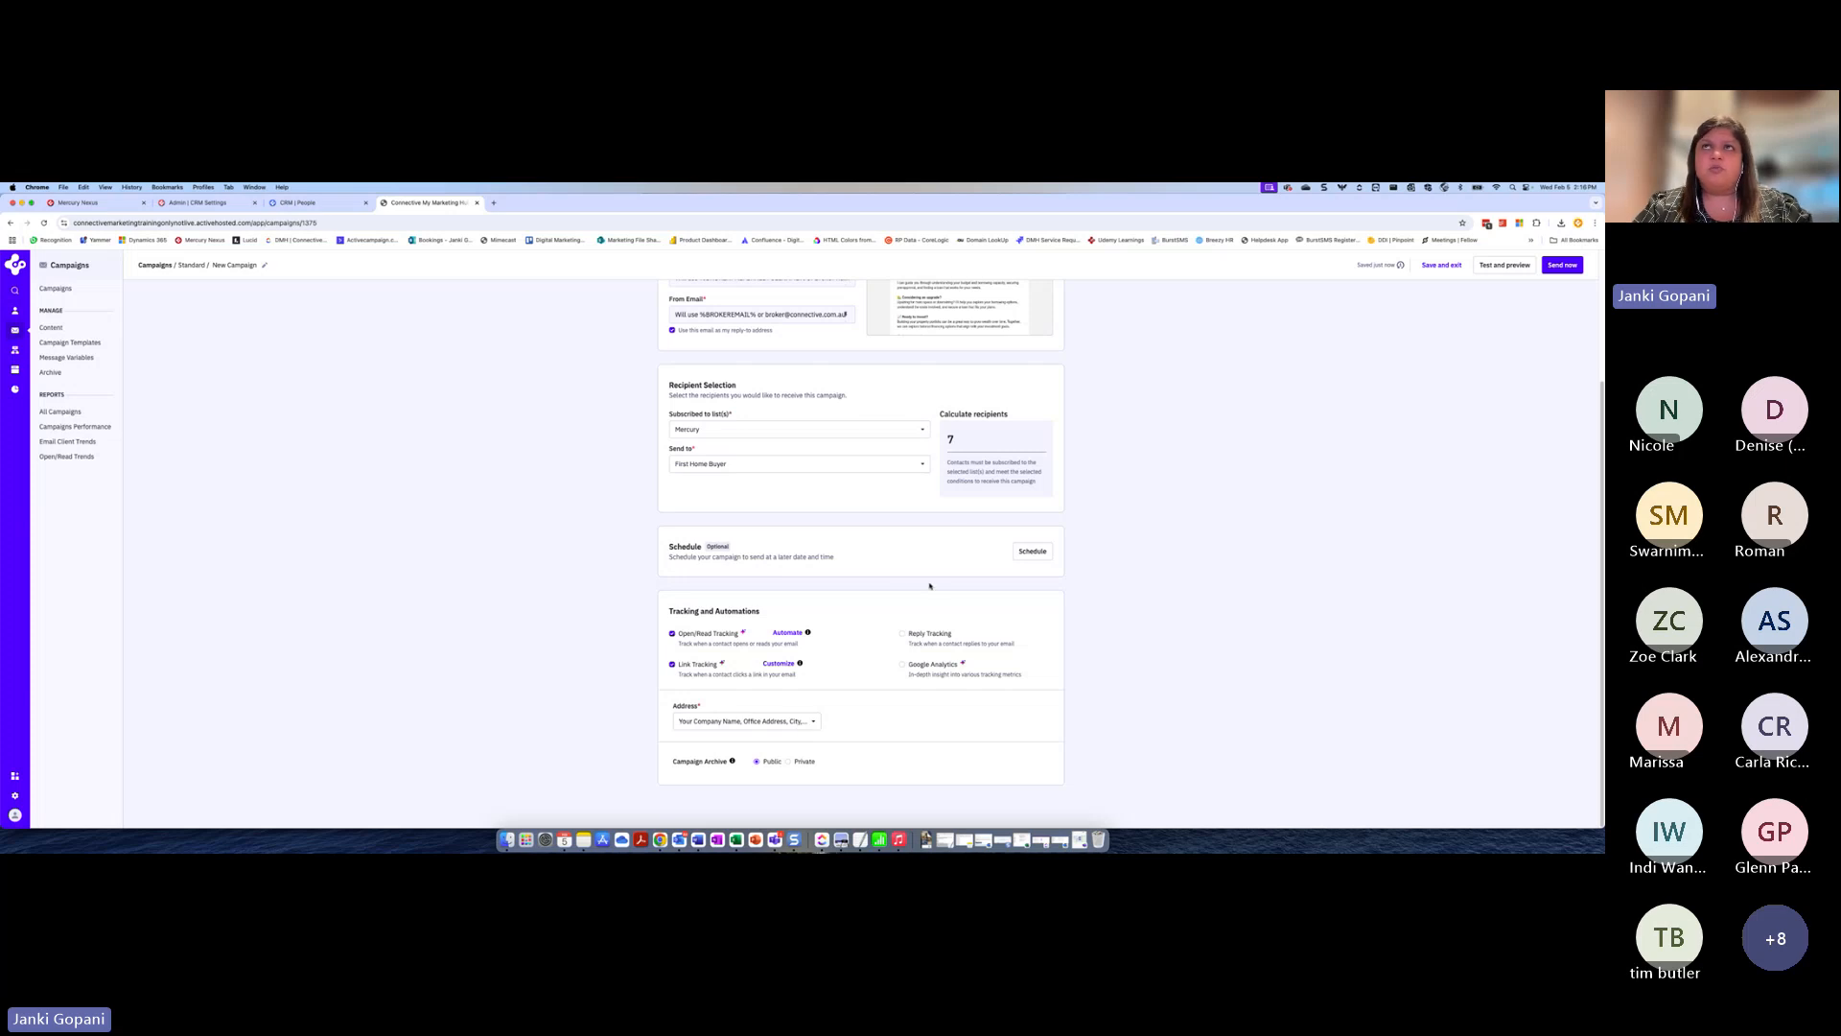
scroll(930, 585, up, 3)
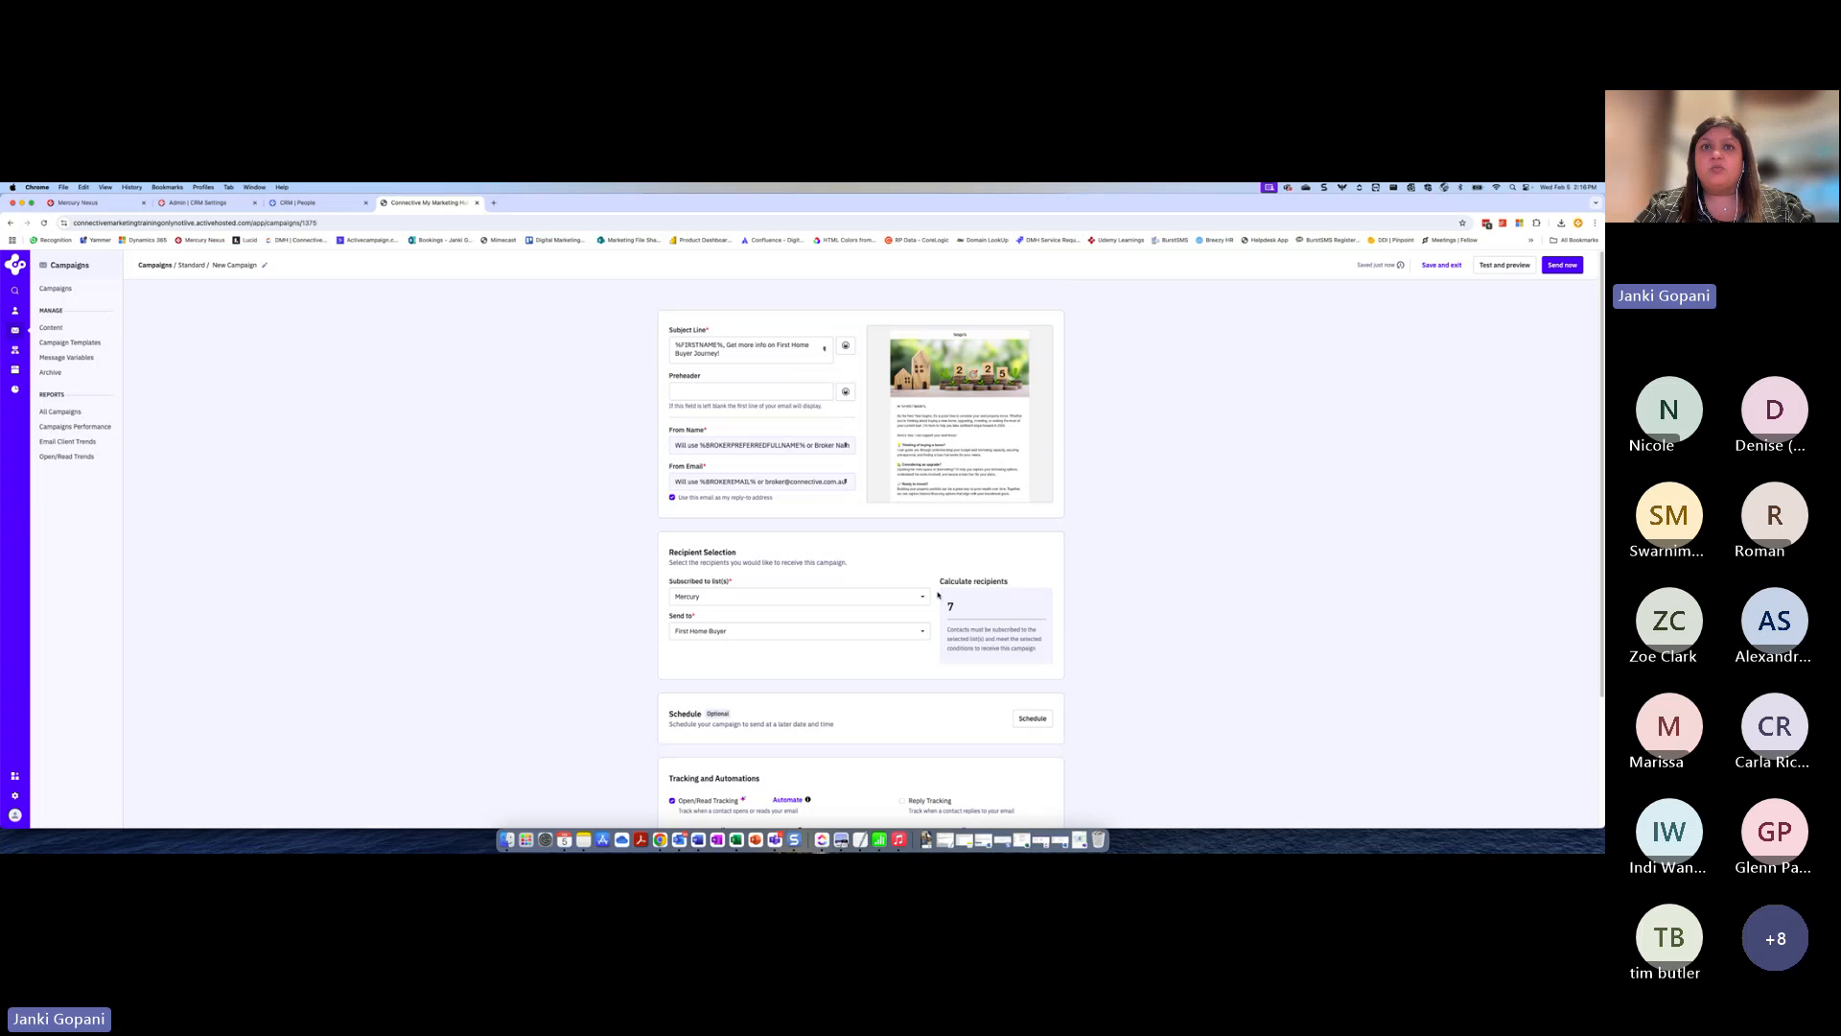
click(1505, 267)
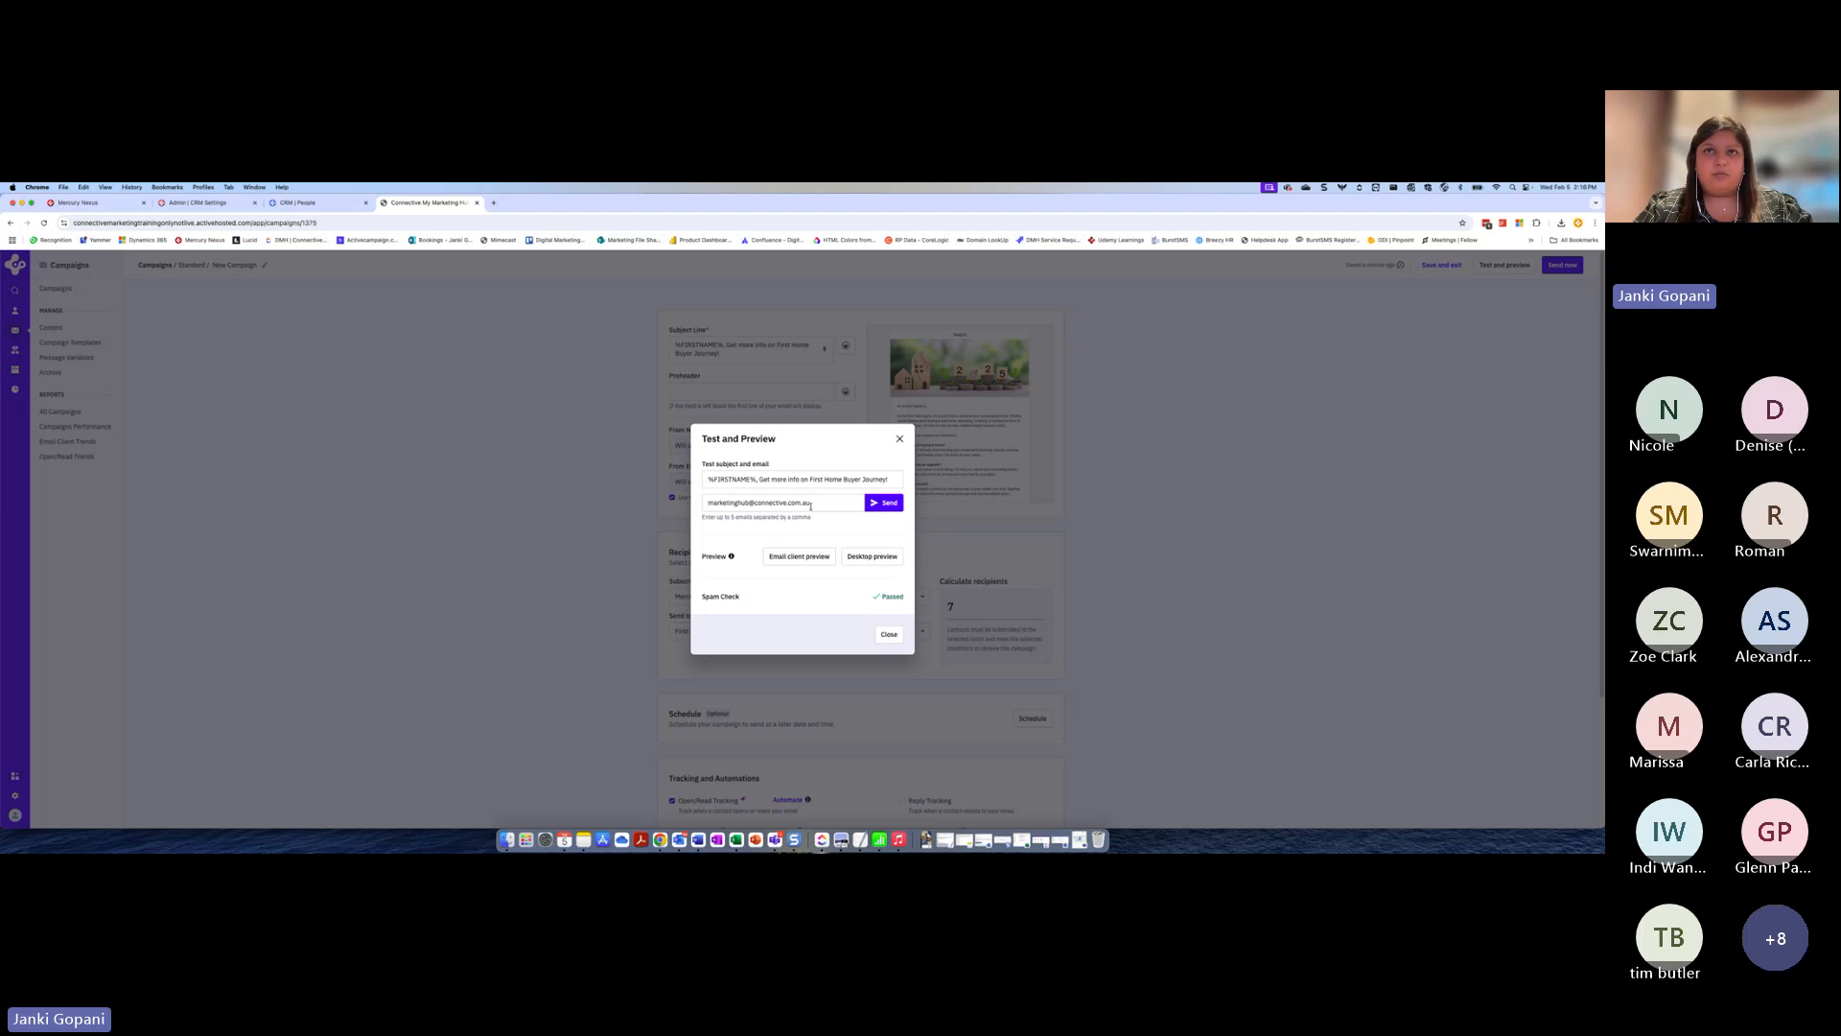
click(872, 556)
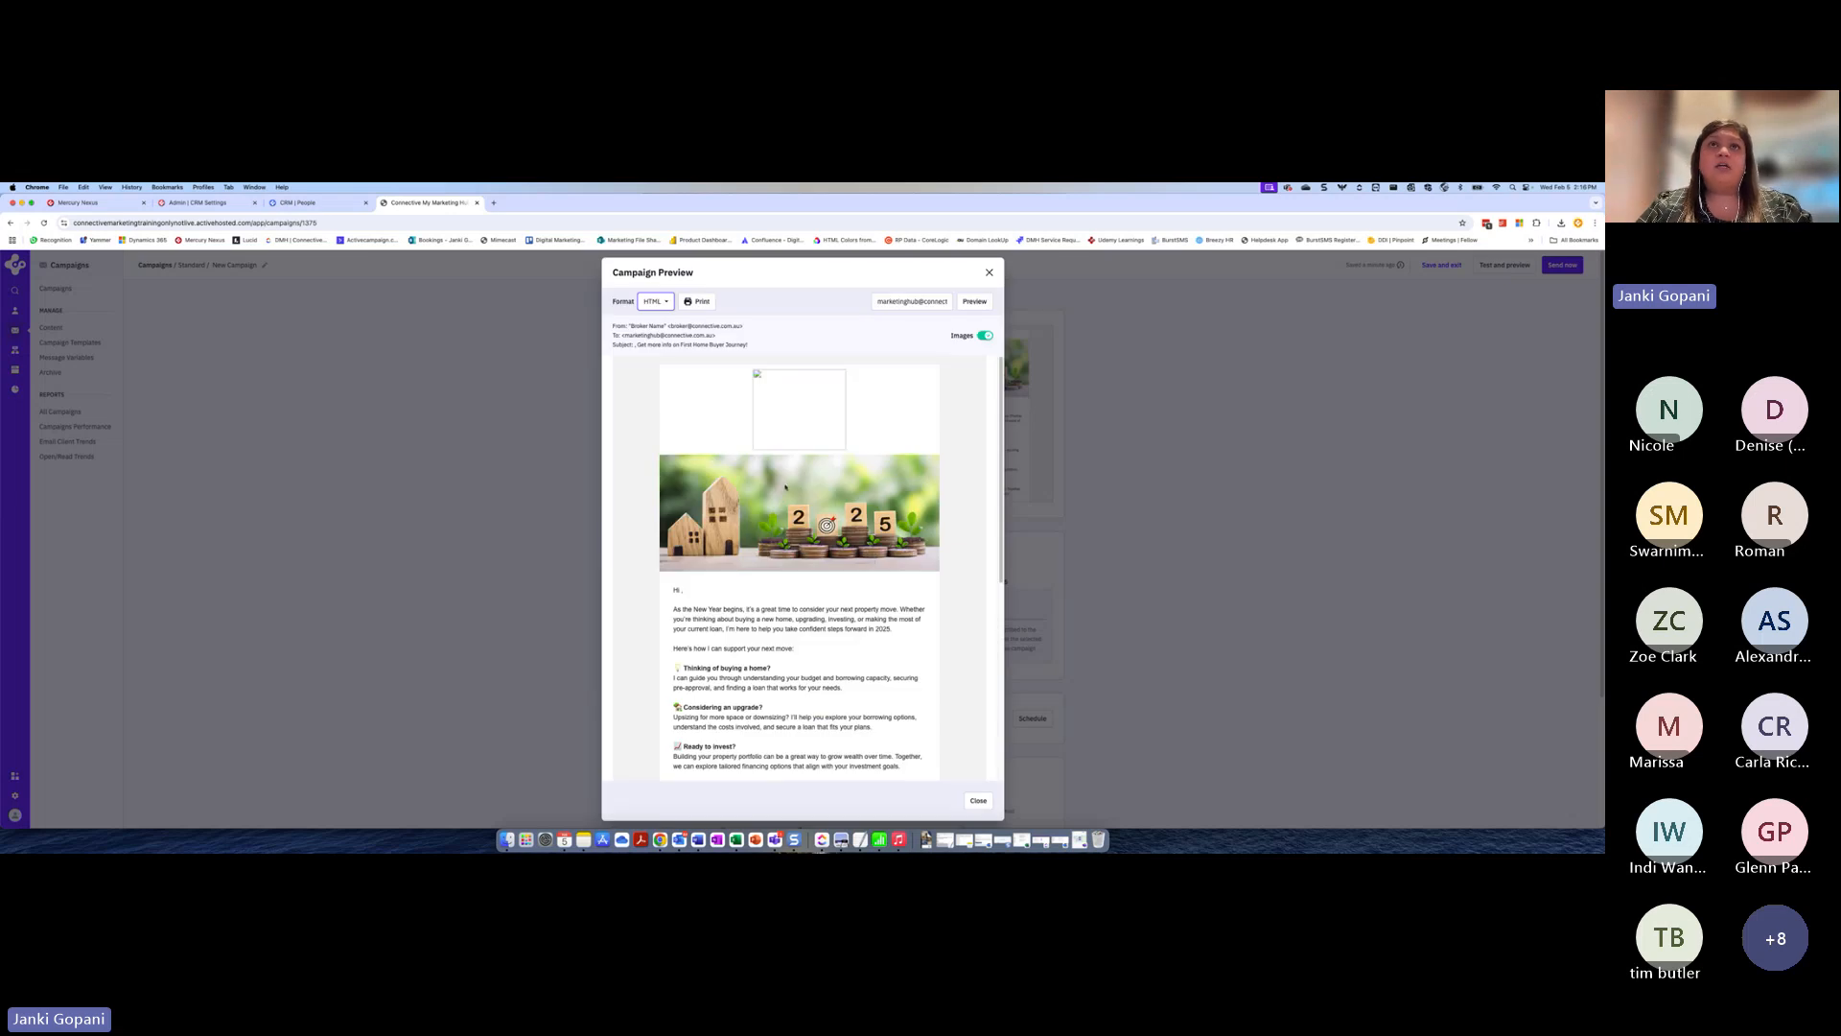
scroll(901, 379, down, 1)
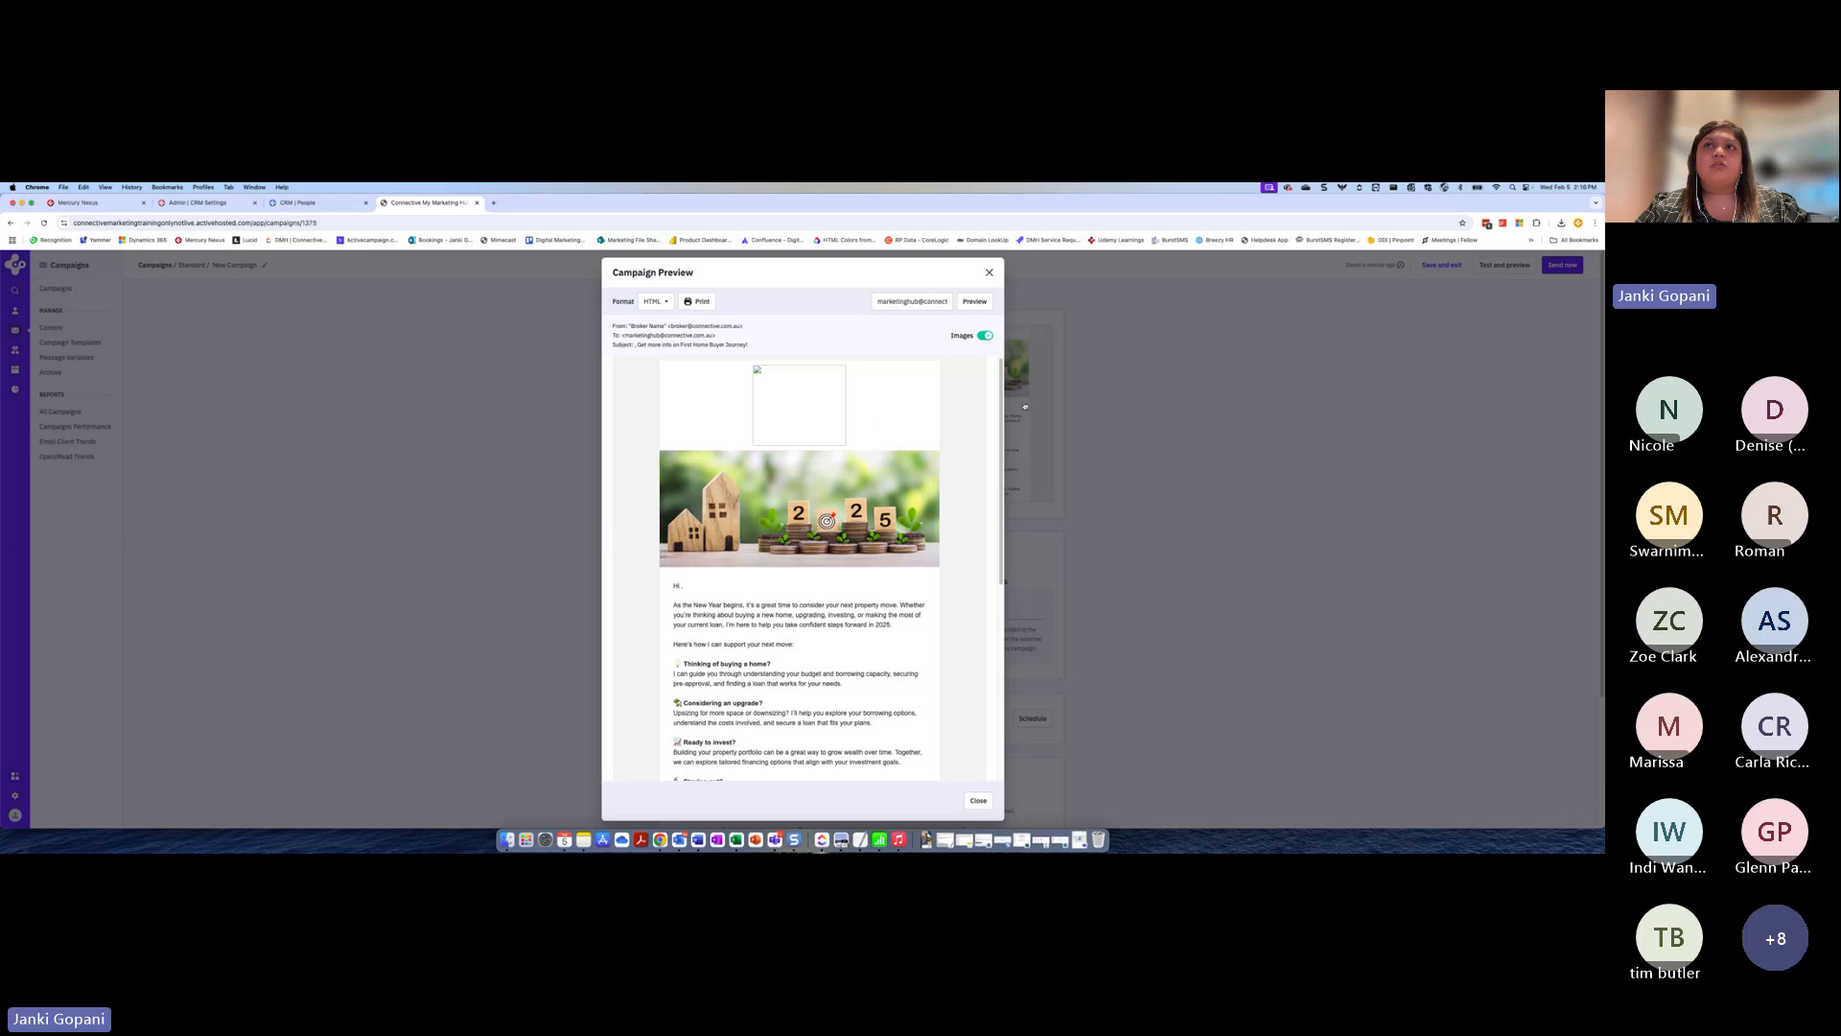
scroll(757, 658, down, 5)
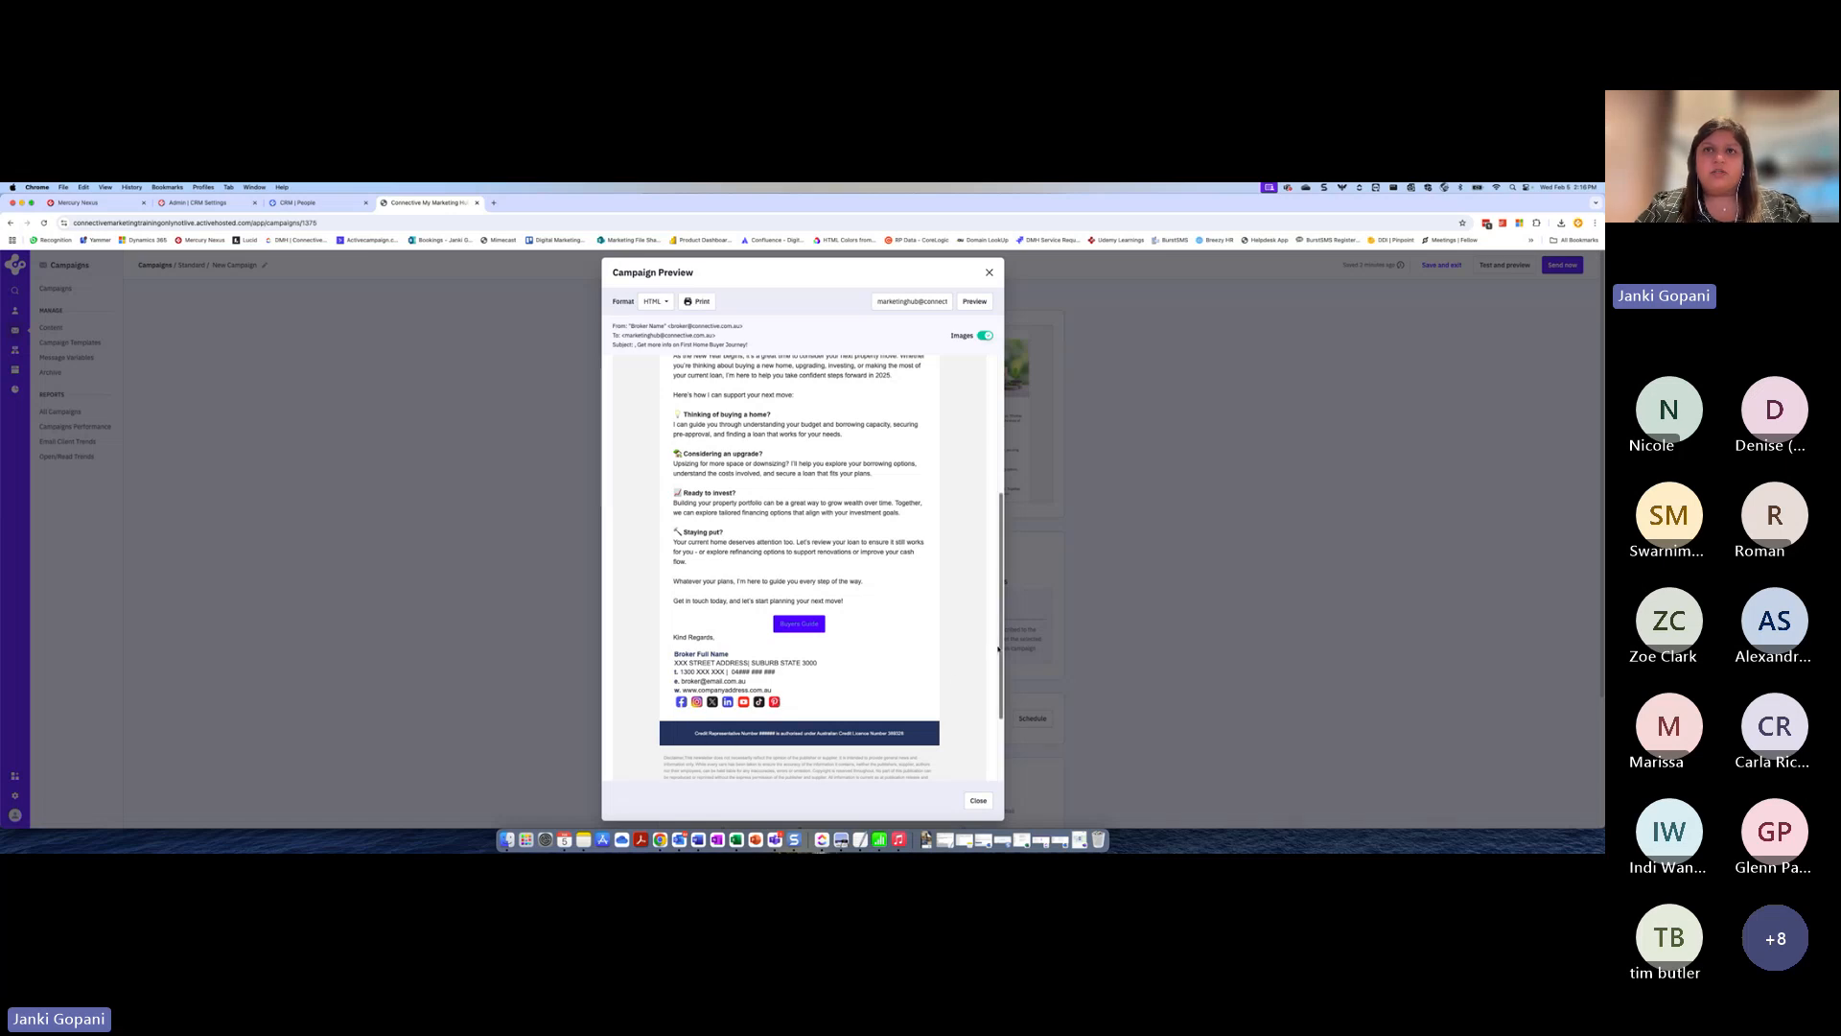
Check the PDF behind the preview's Buyers Guide button in a new browser tab, and return to close the preview
right_click(804, 624)
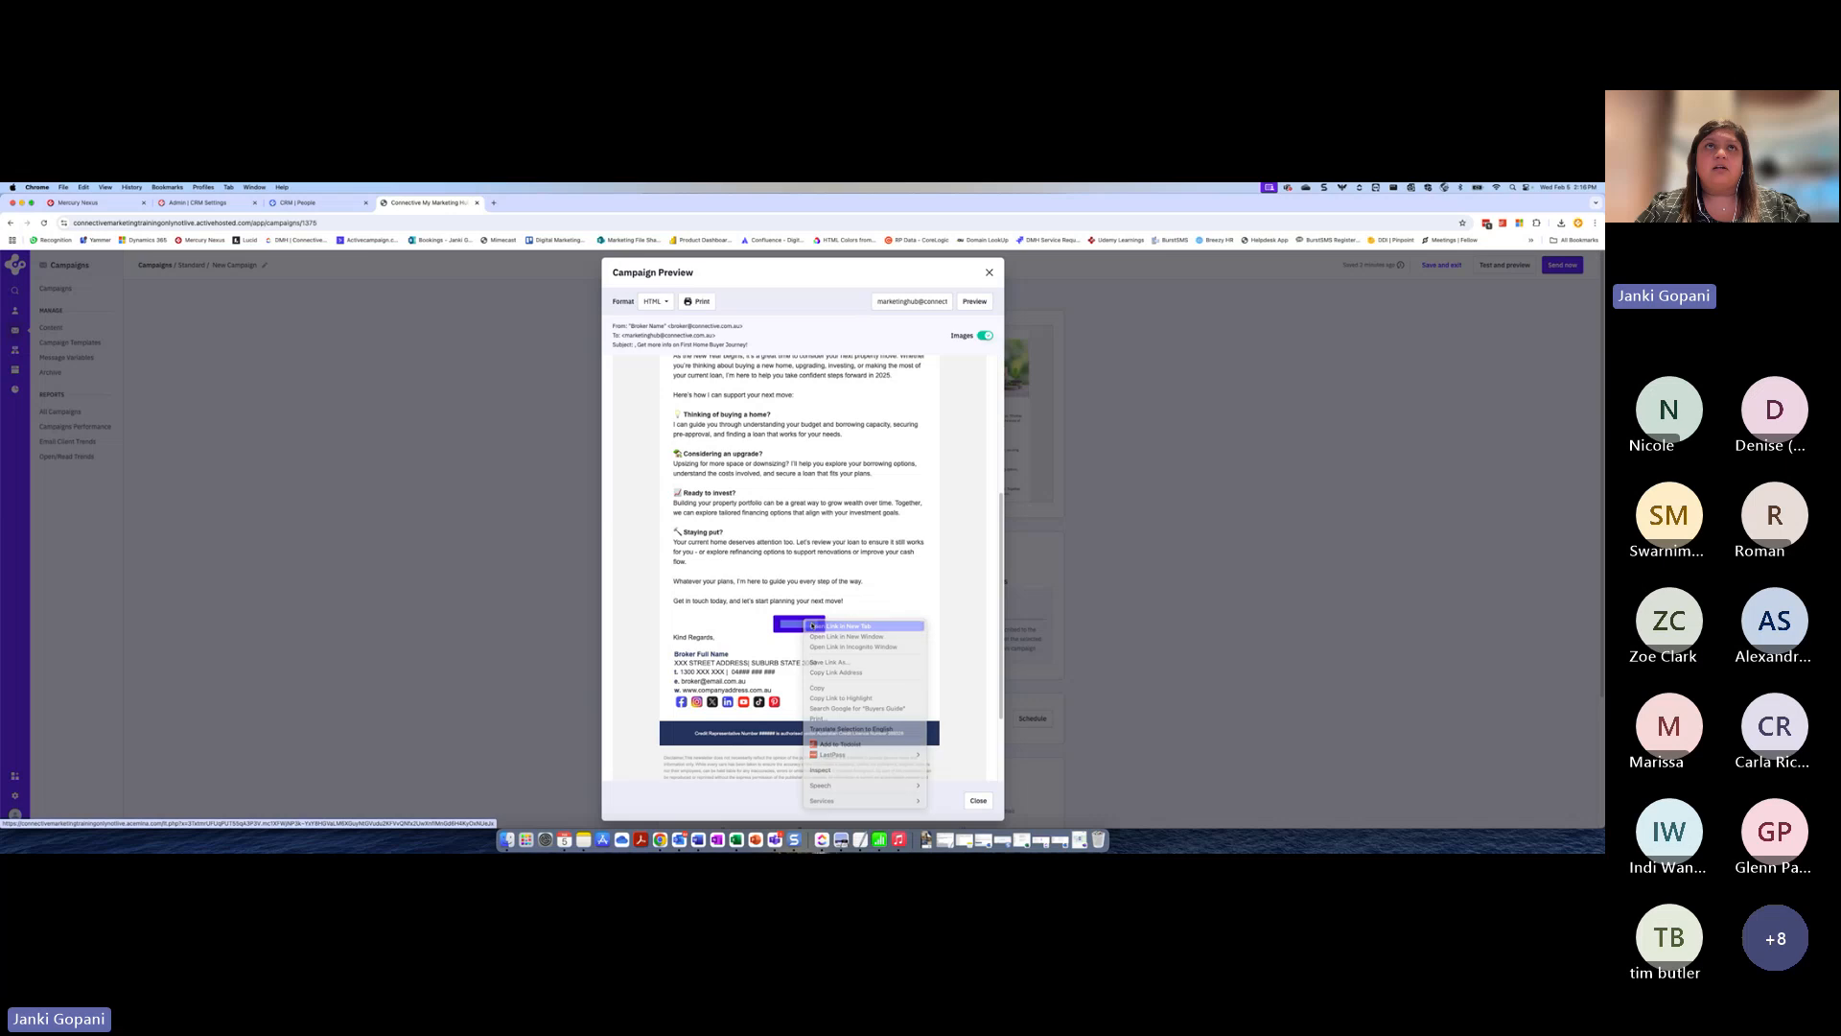
click(817, 634)
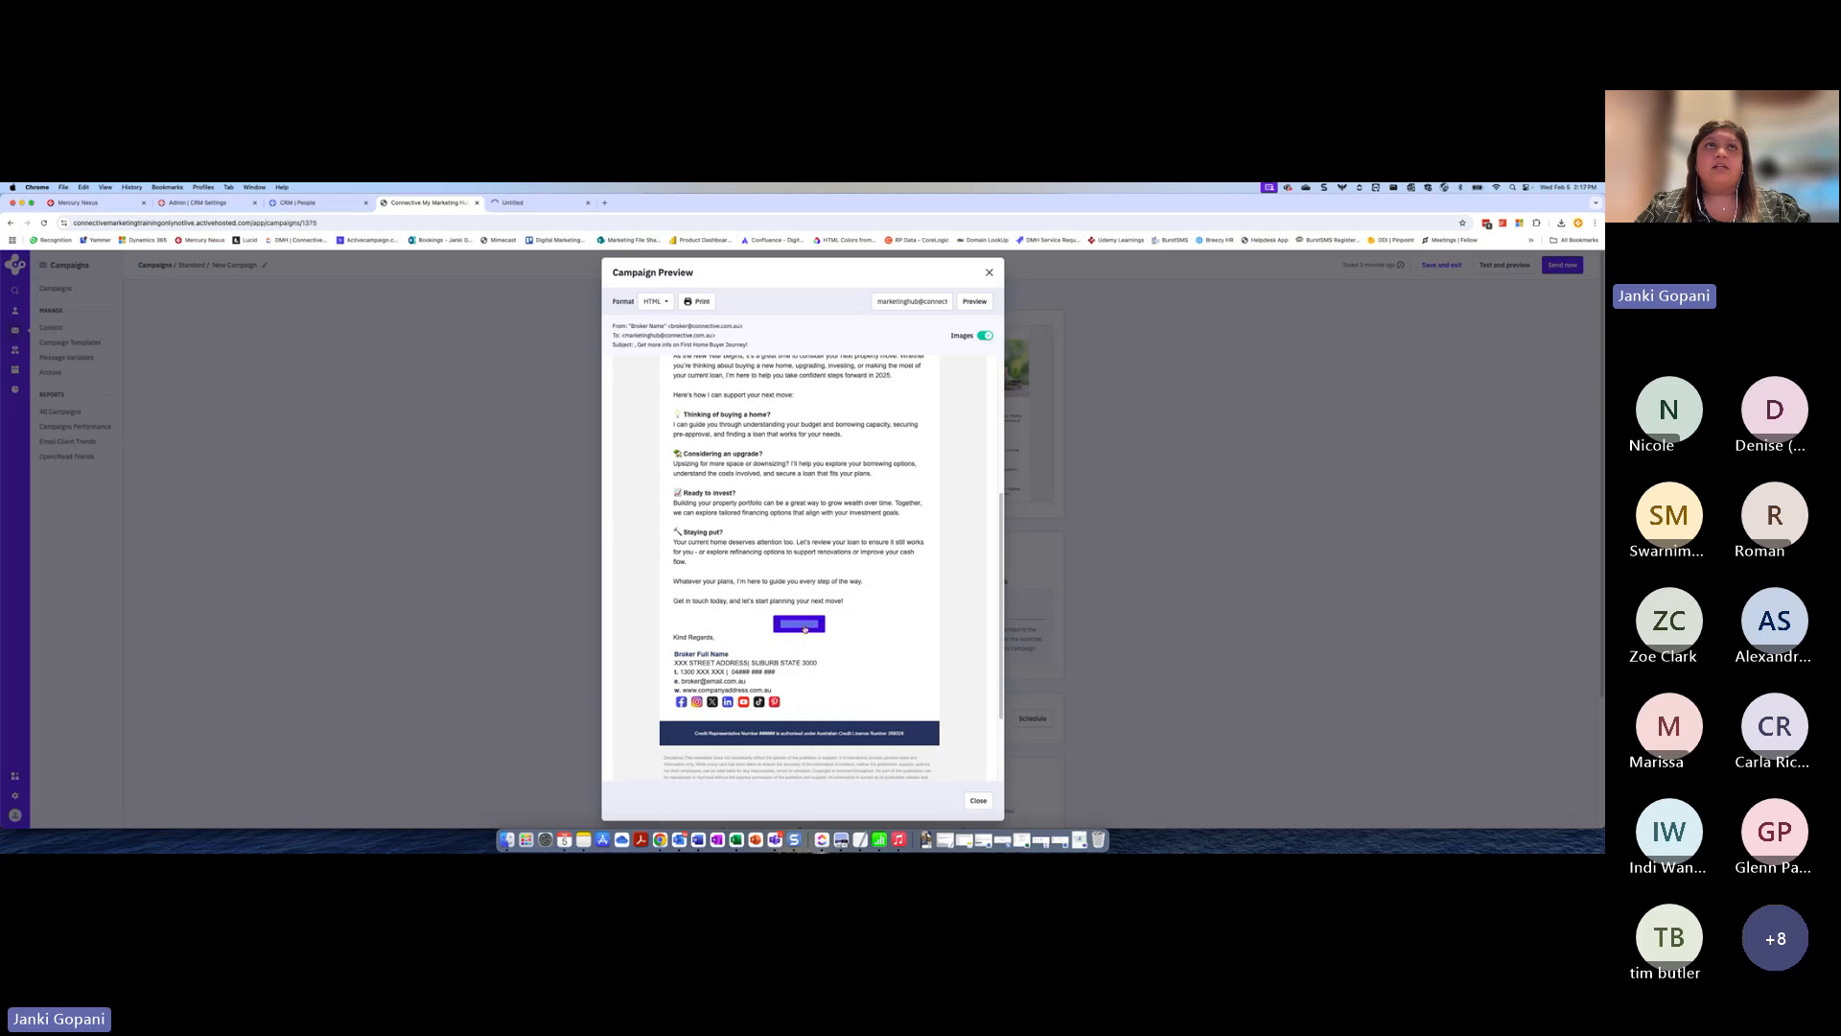
click(534, 204)
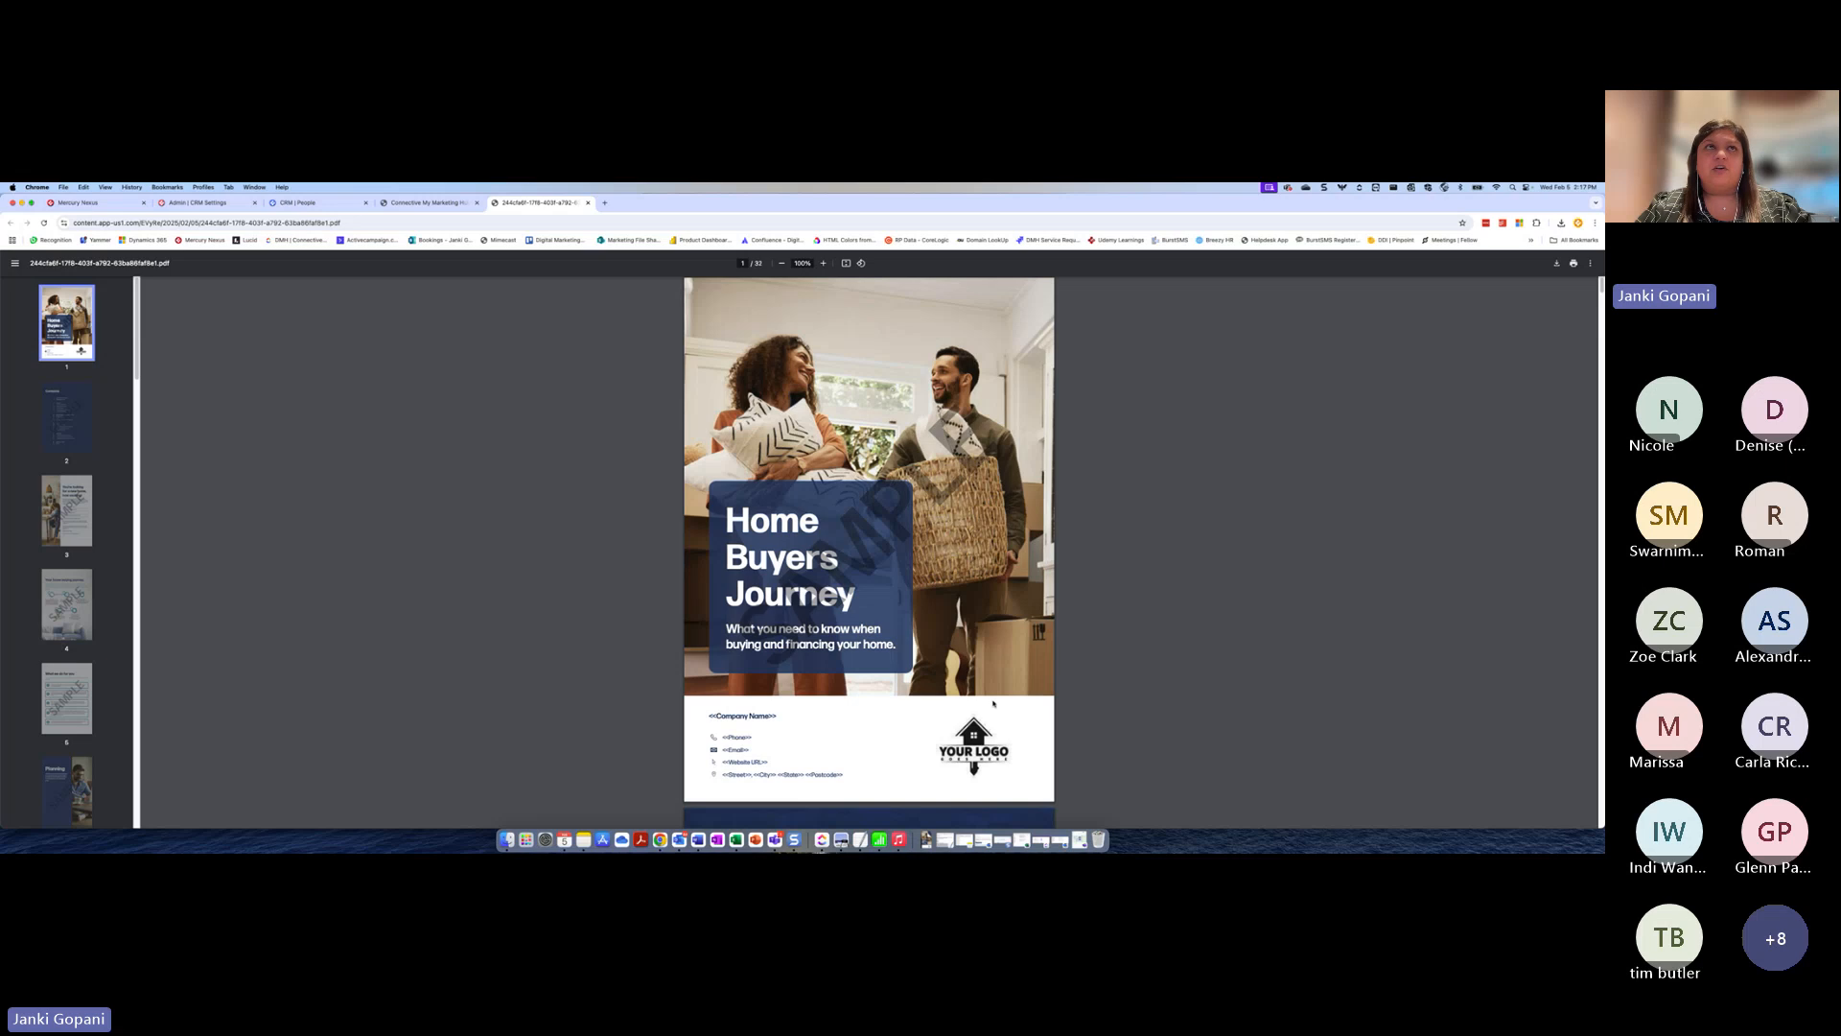
click(433, 204)
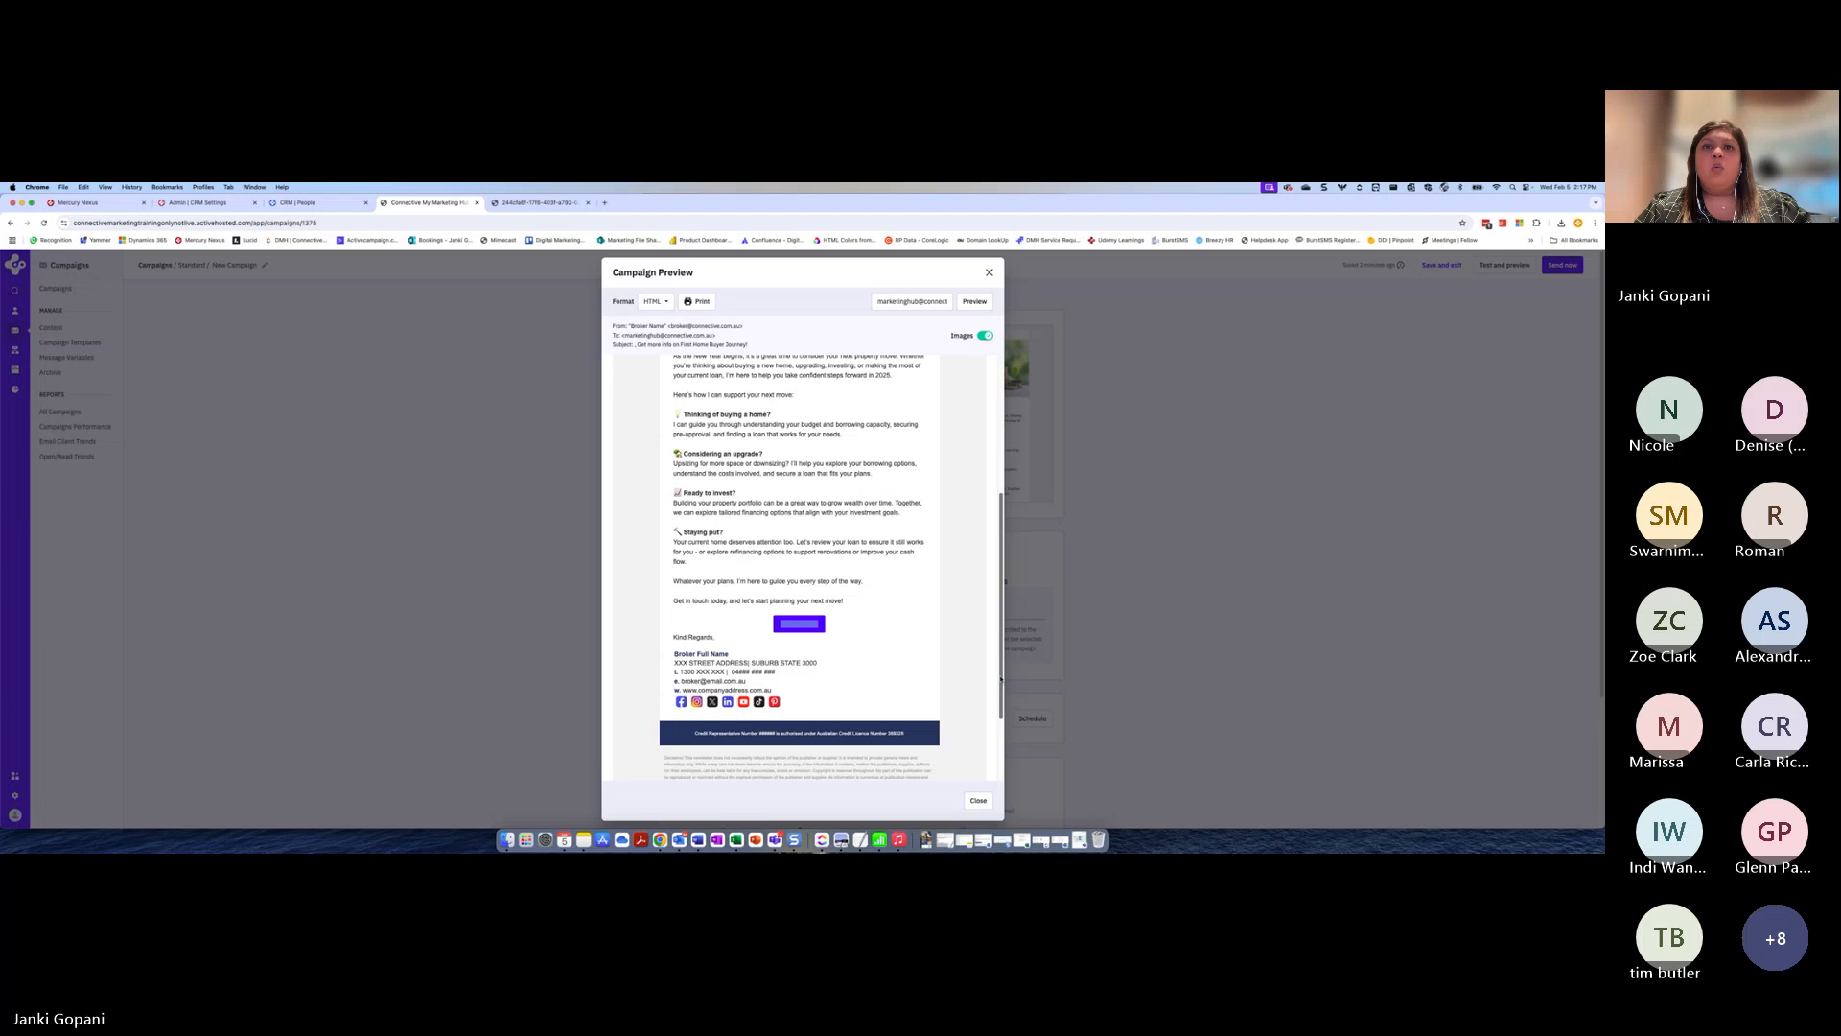
scroll(1000, 679, down, 3)
click(978, 801)
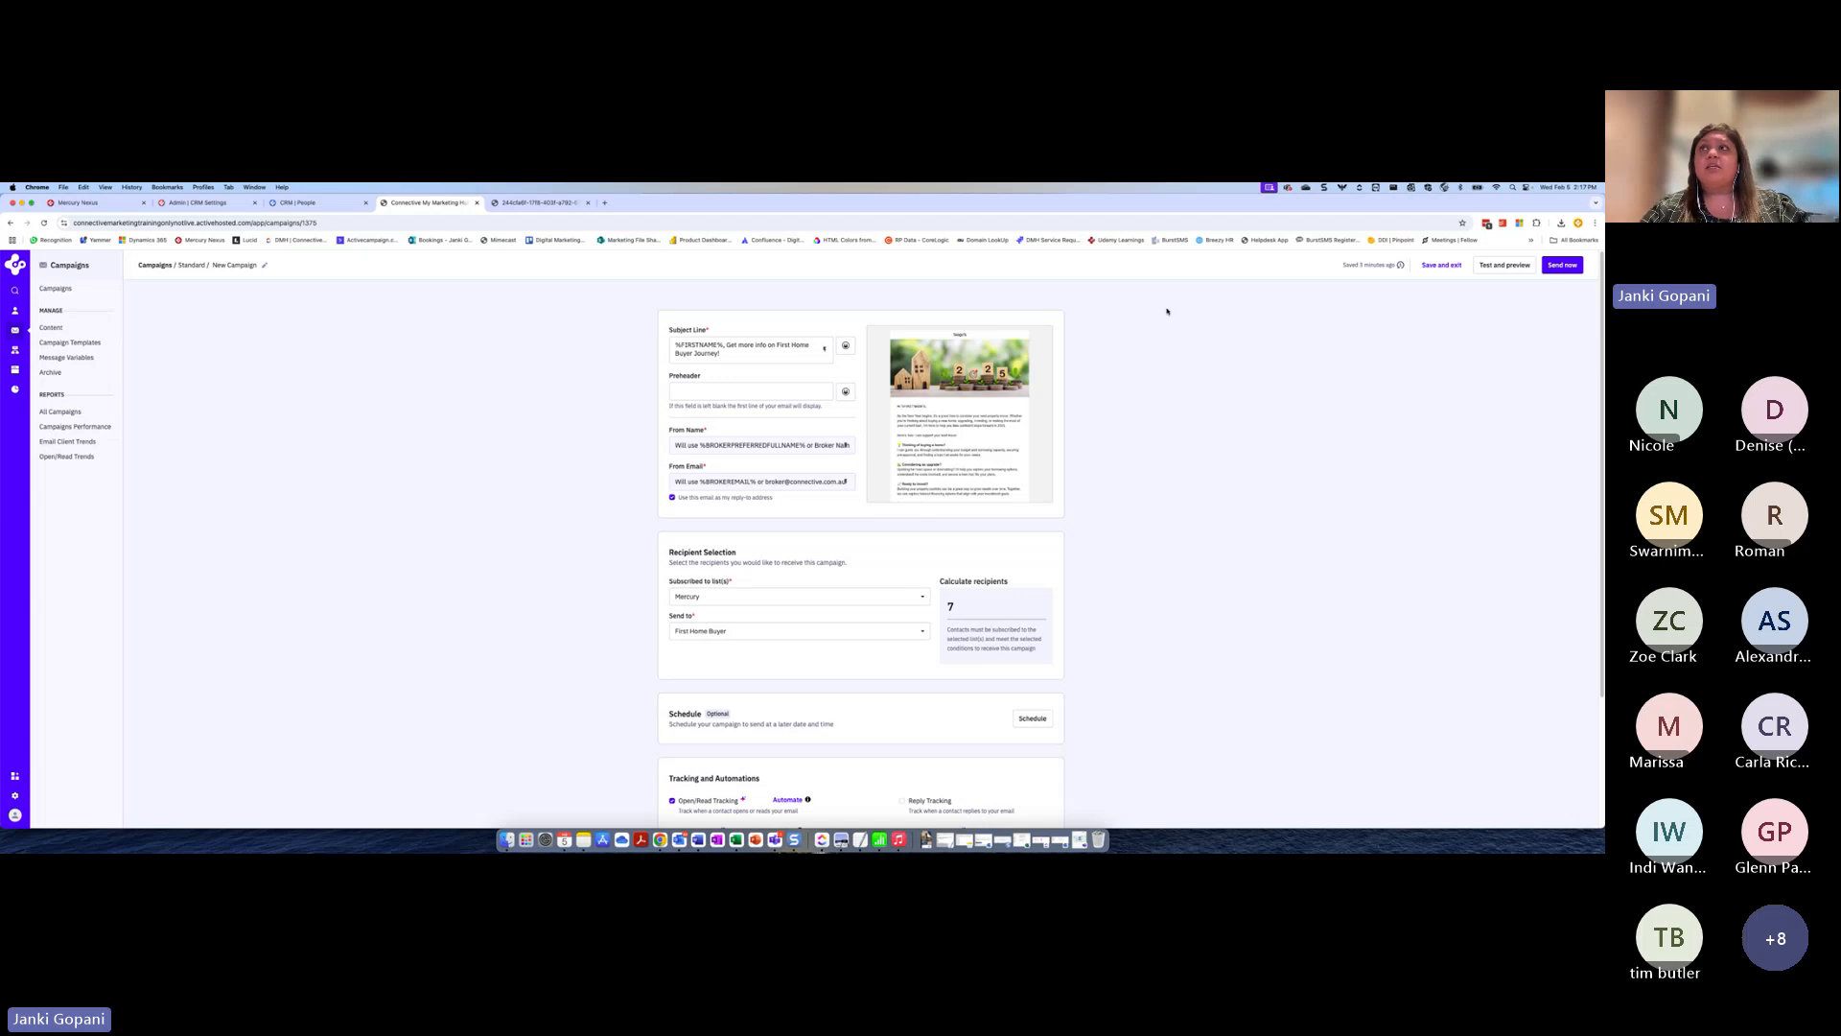
scroll(1602, 361, down, 3)
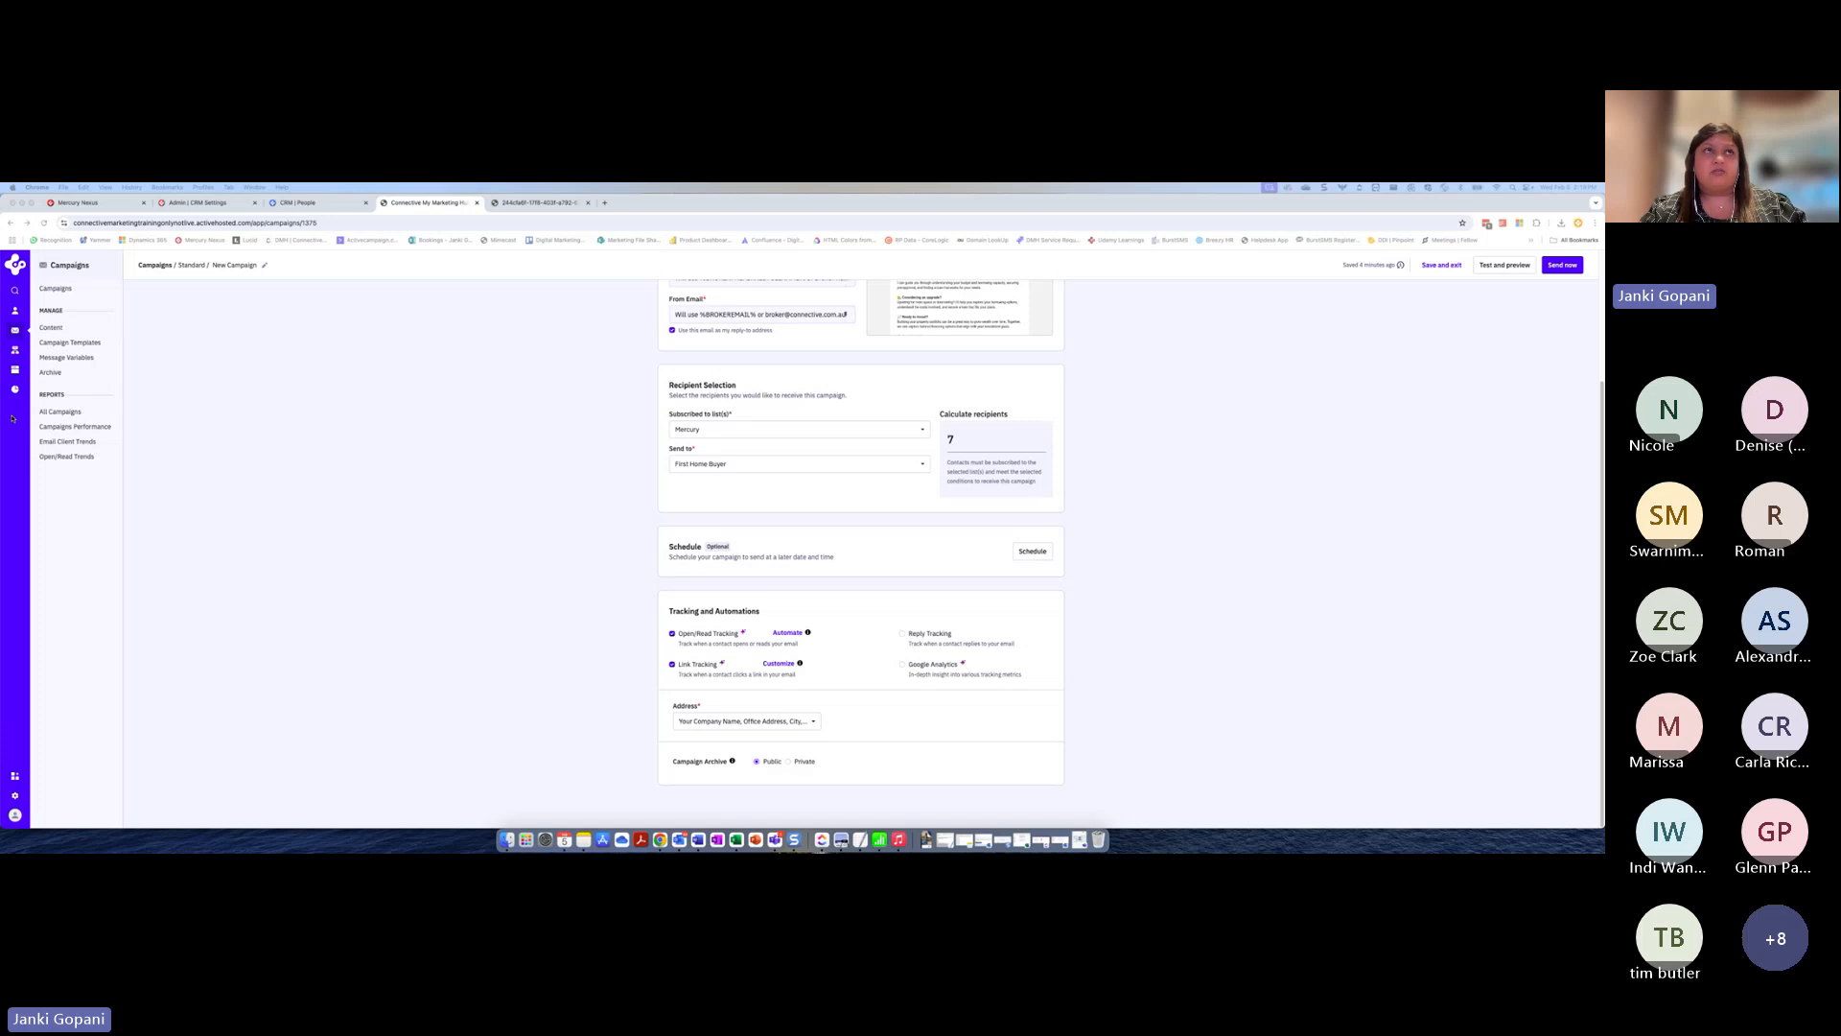
Save and exit the campaign, and open the hourly trend in the report for "New | 2024-RBA-March-Hold-4.35"
click(1439, 266)
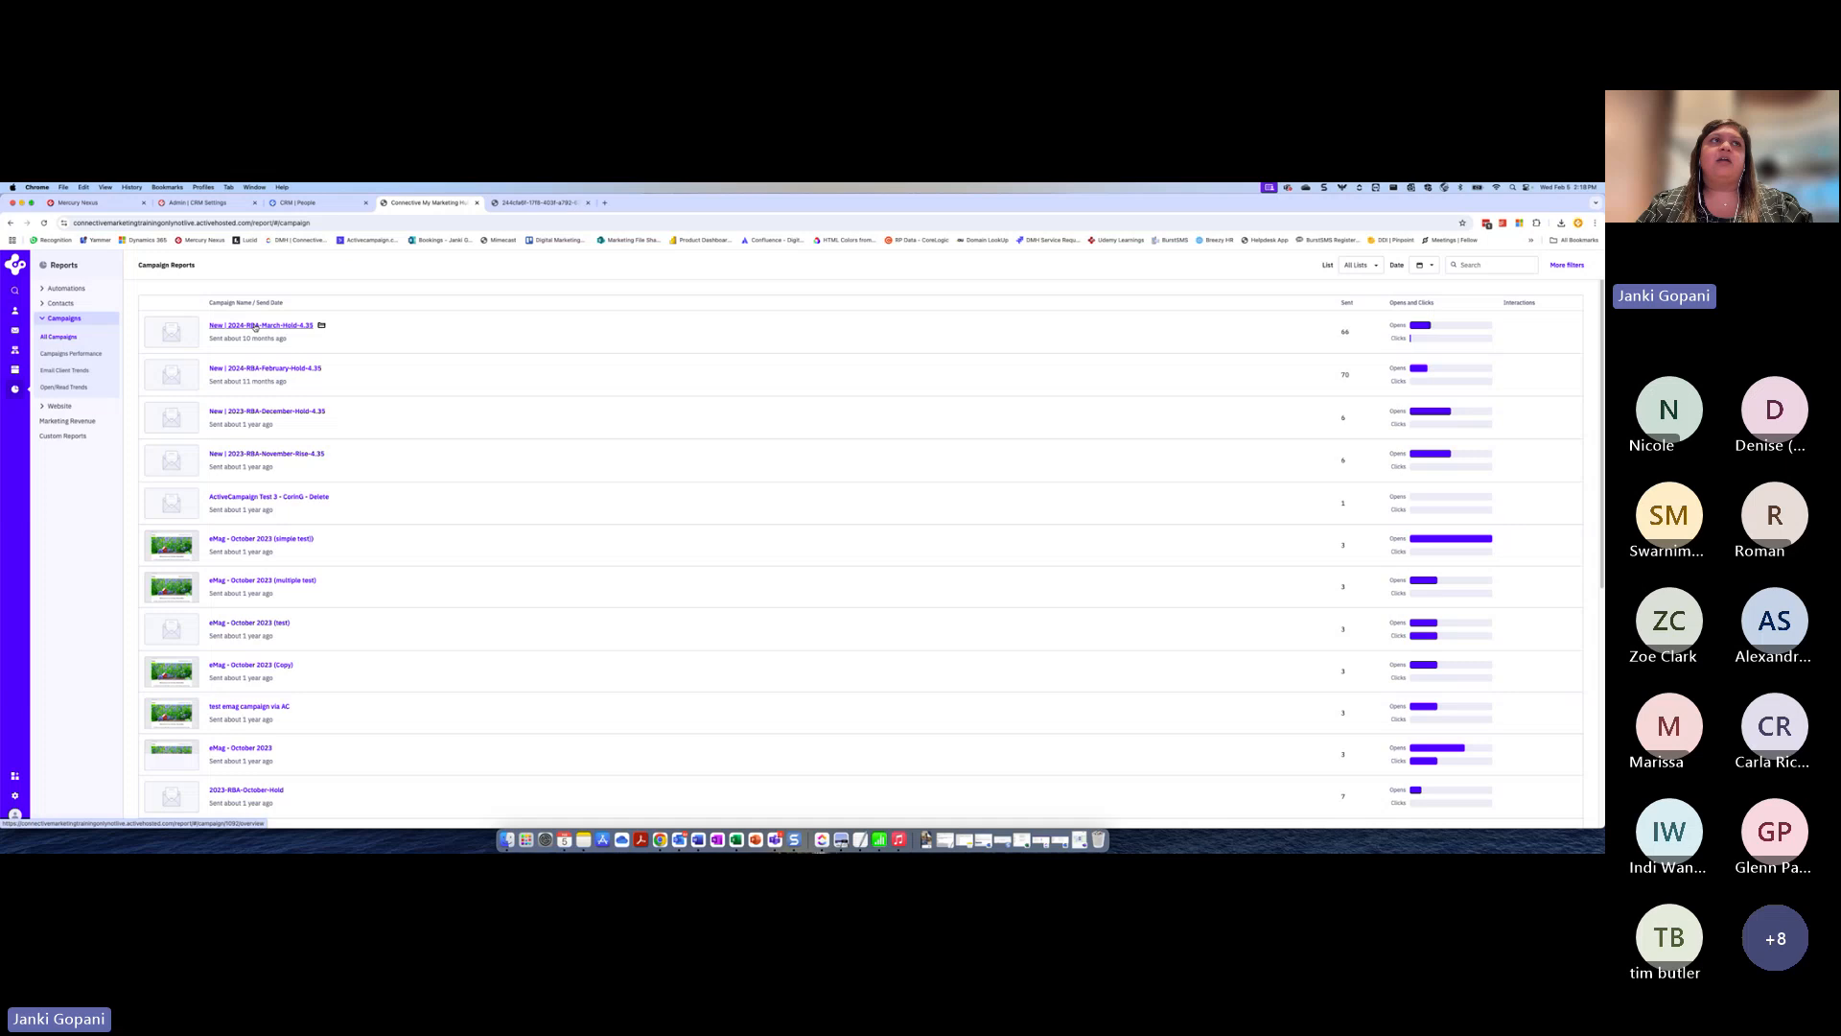
click(255, 326)
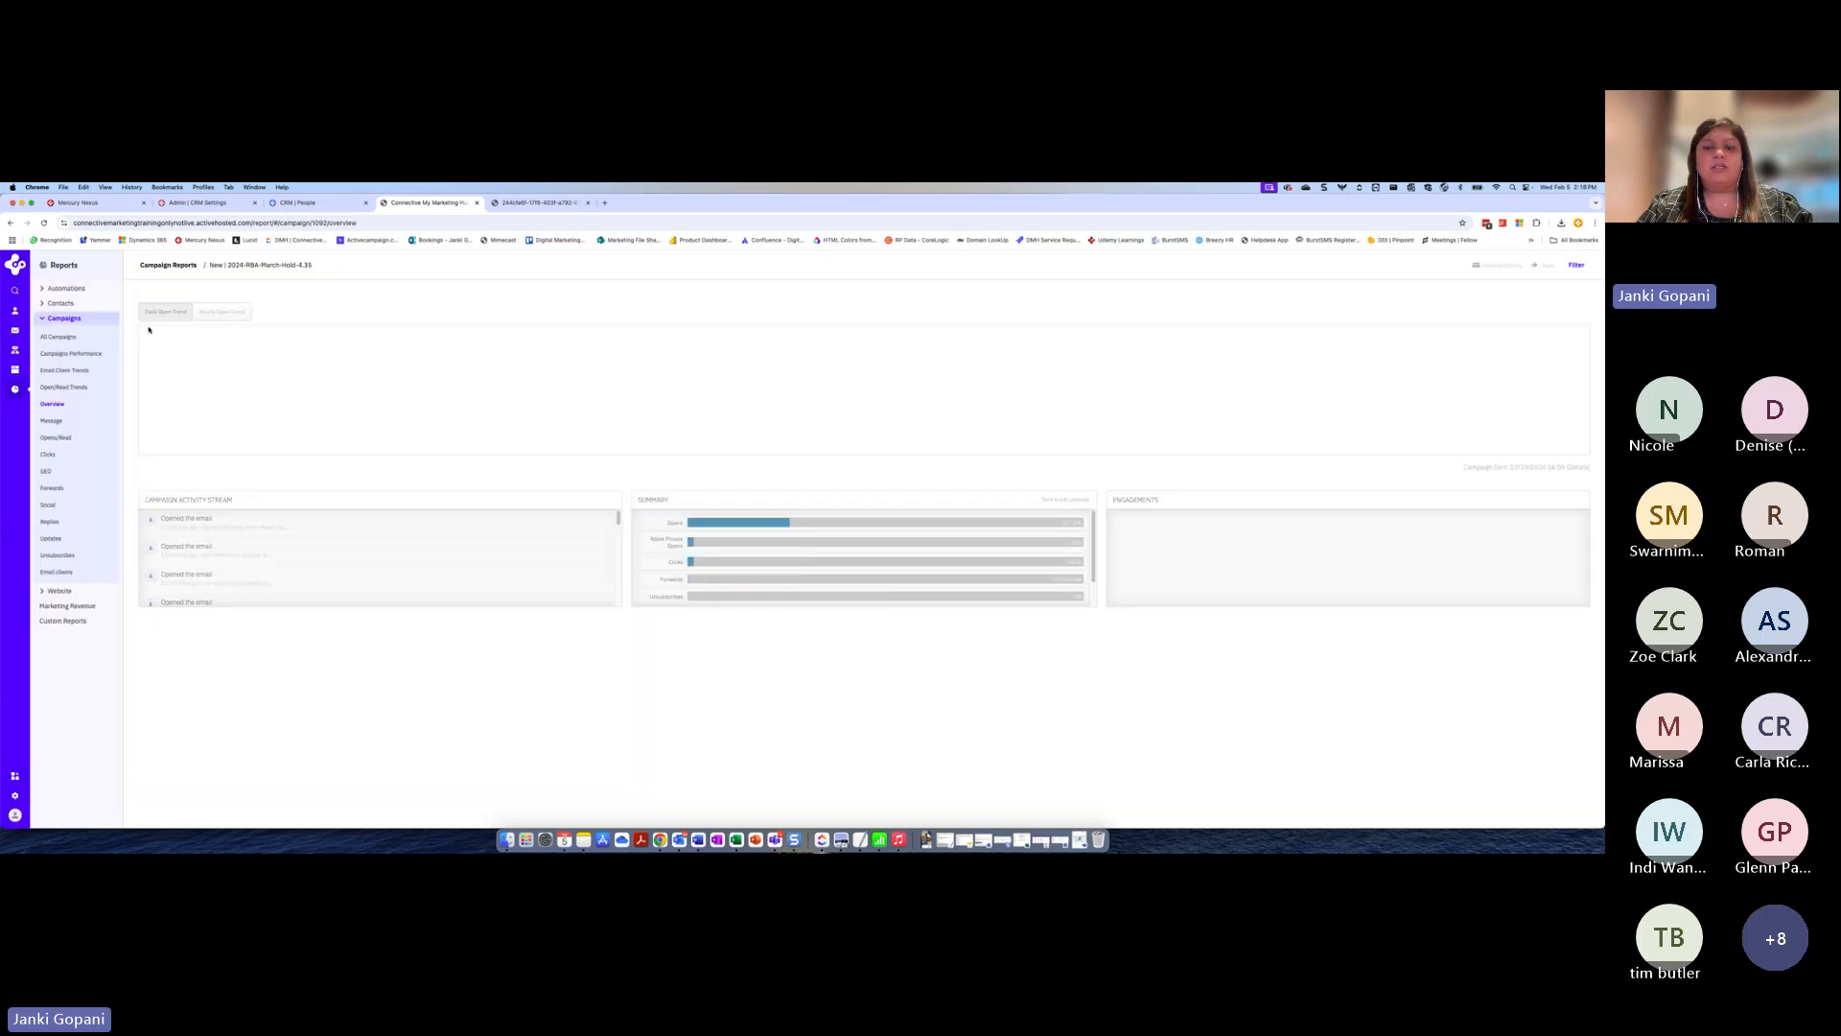
click(224, 312)
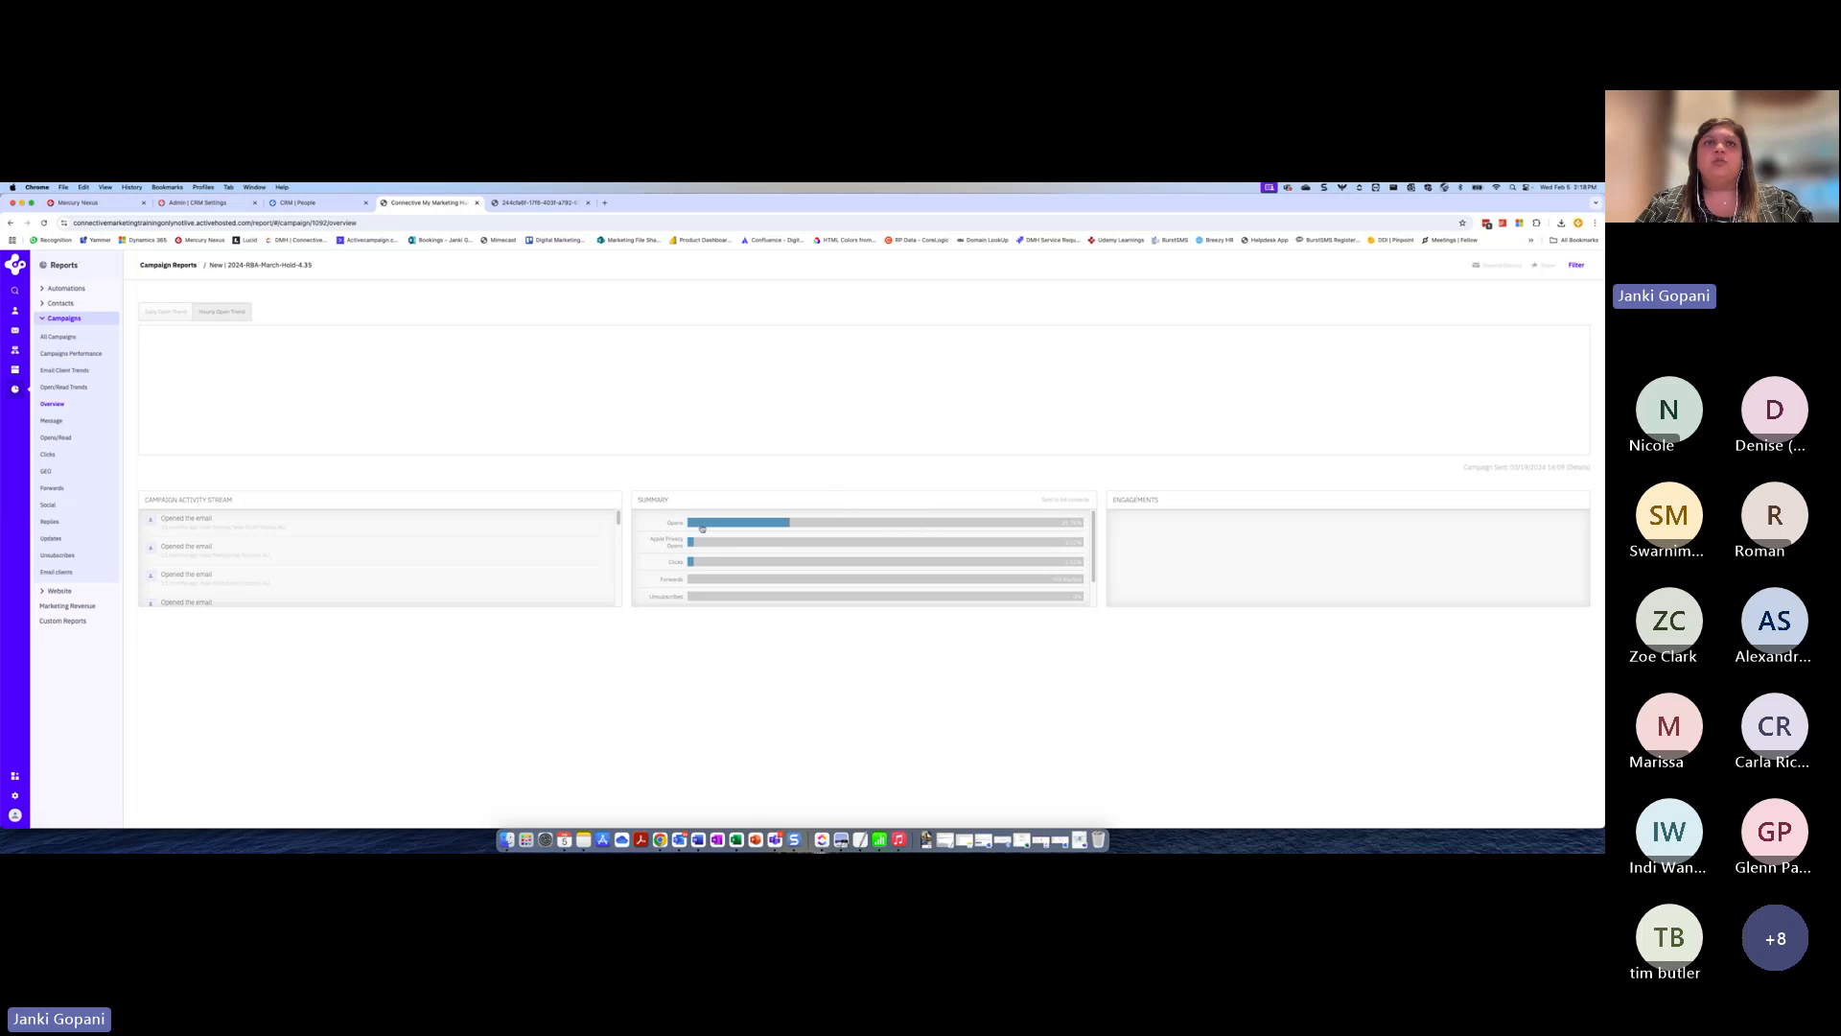
Check which contacts clicked the RBA media releases link, and return to the report overview to review its summary metrics
mouse_move(700, 526)
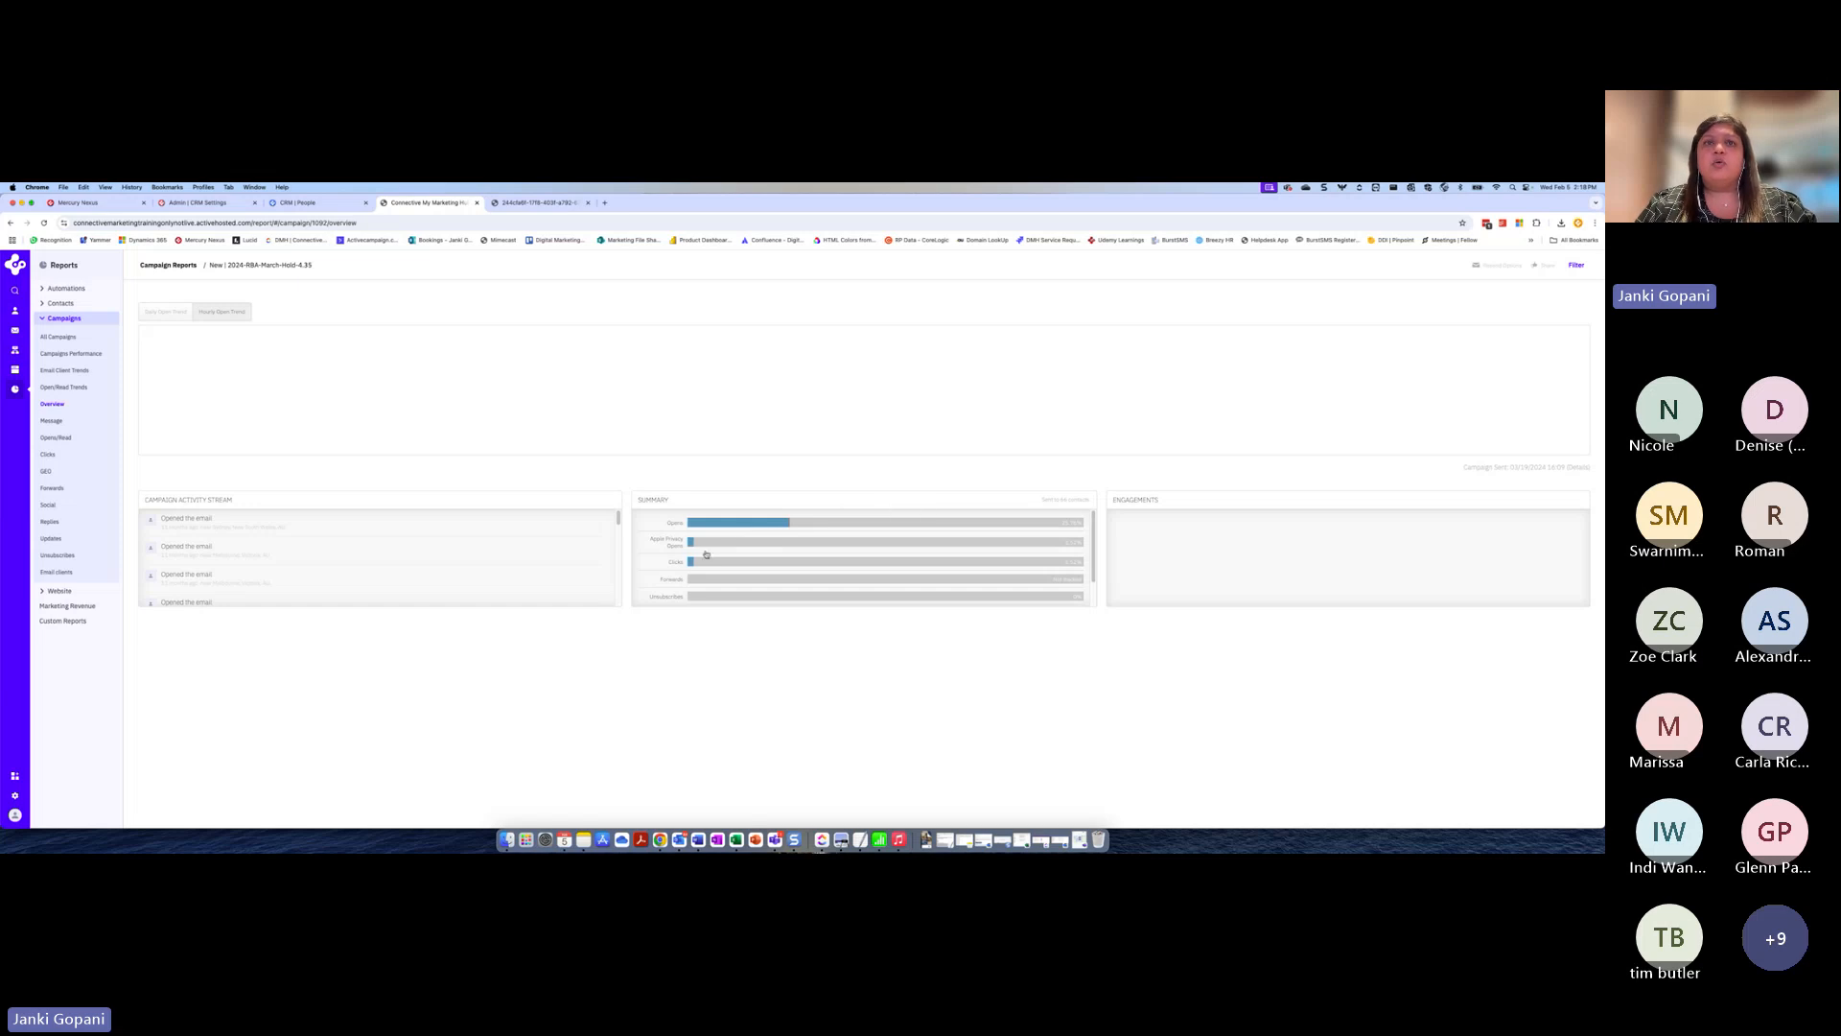
click(745, 566)
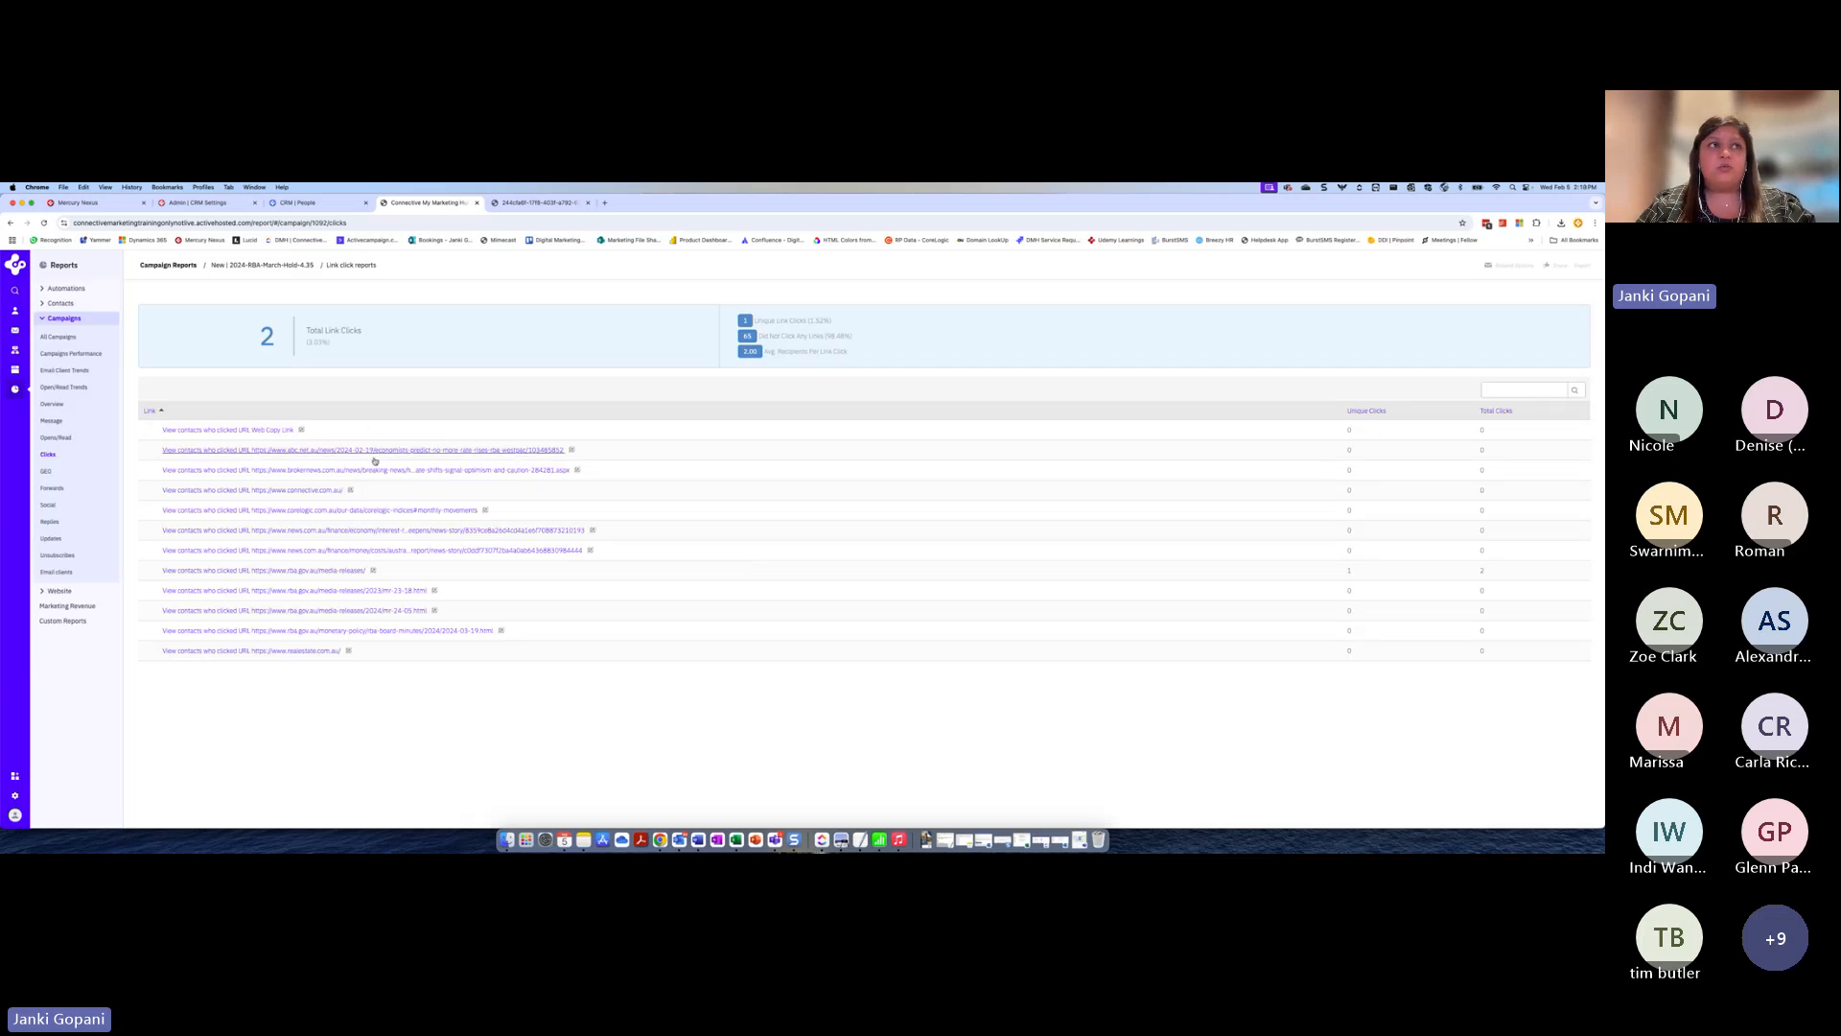
click(336, 572)
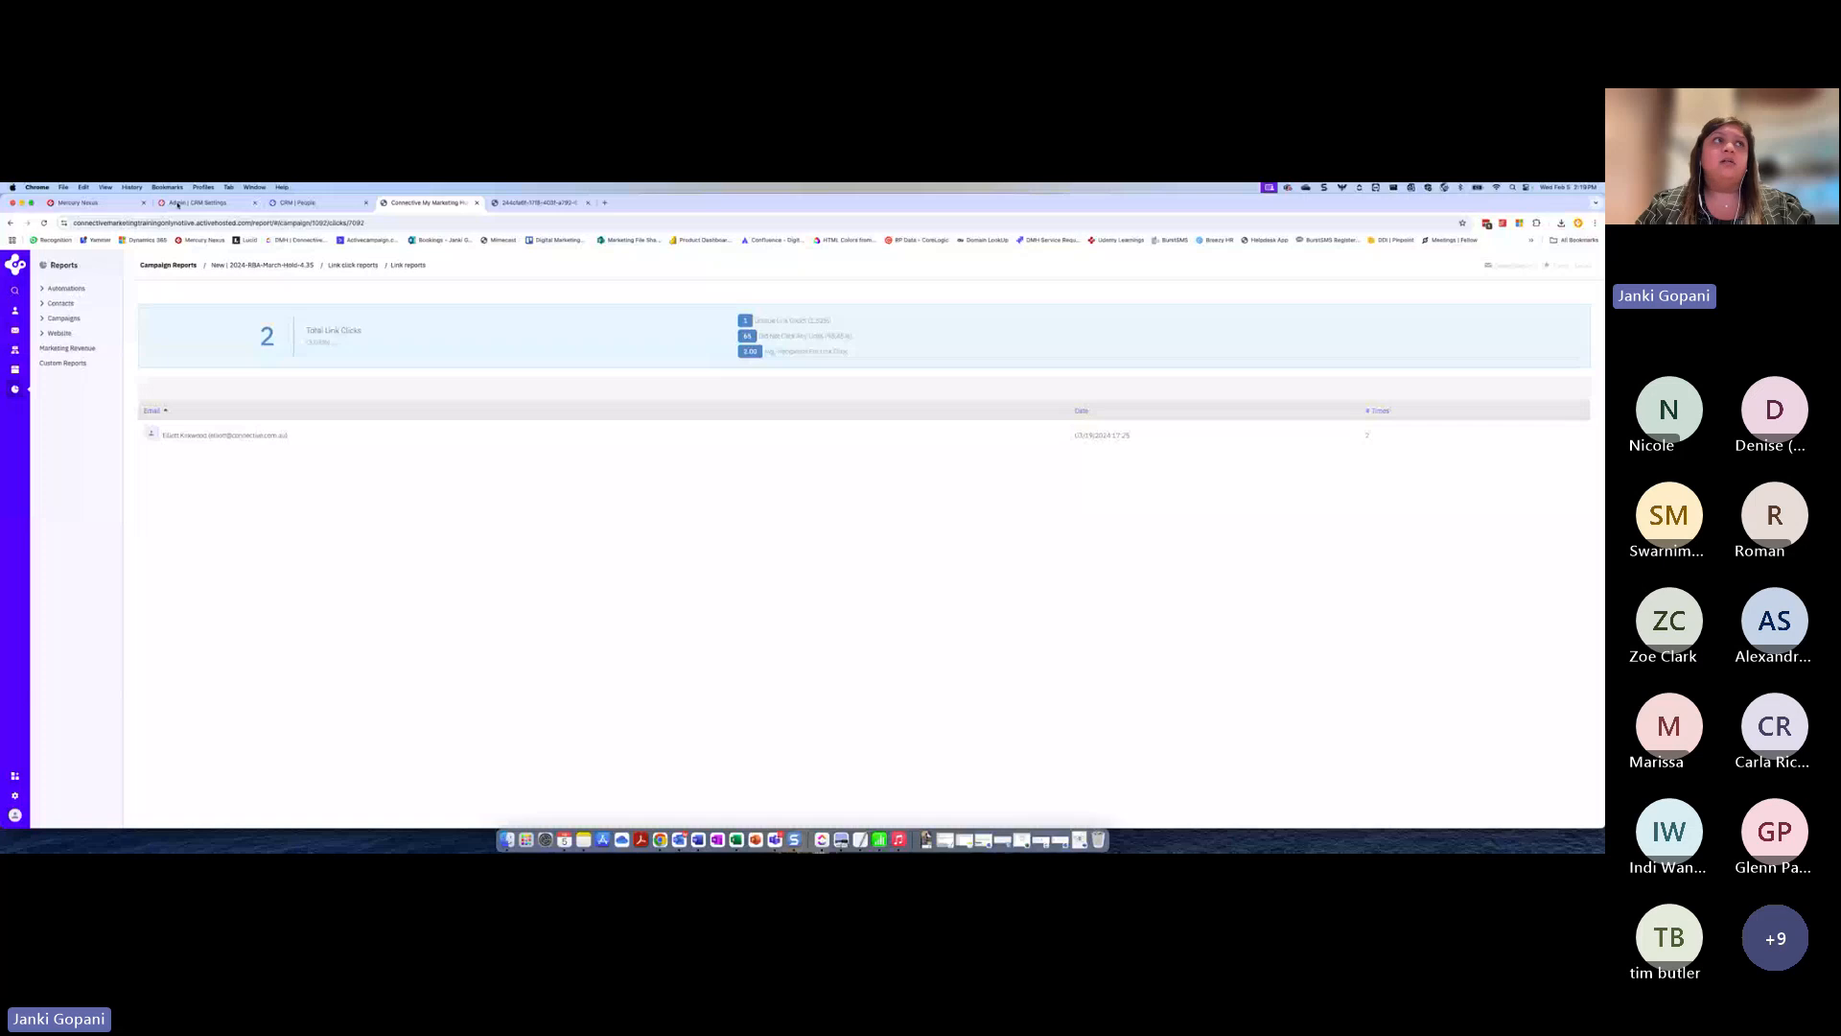
click(11, 224)
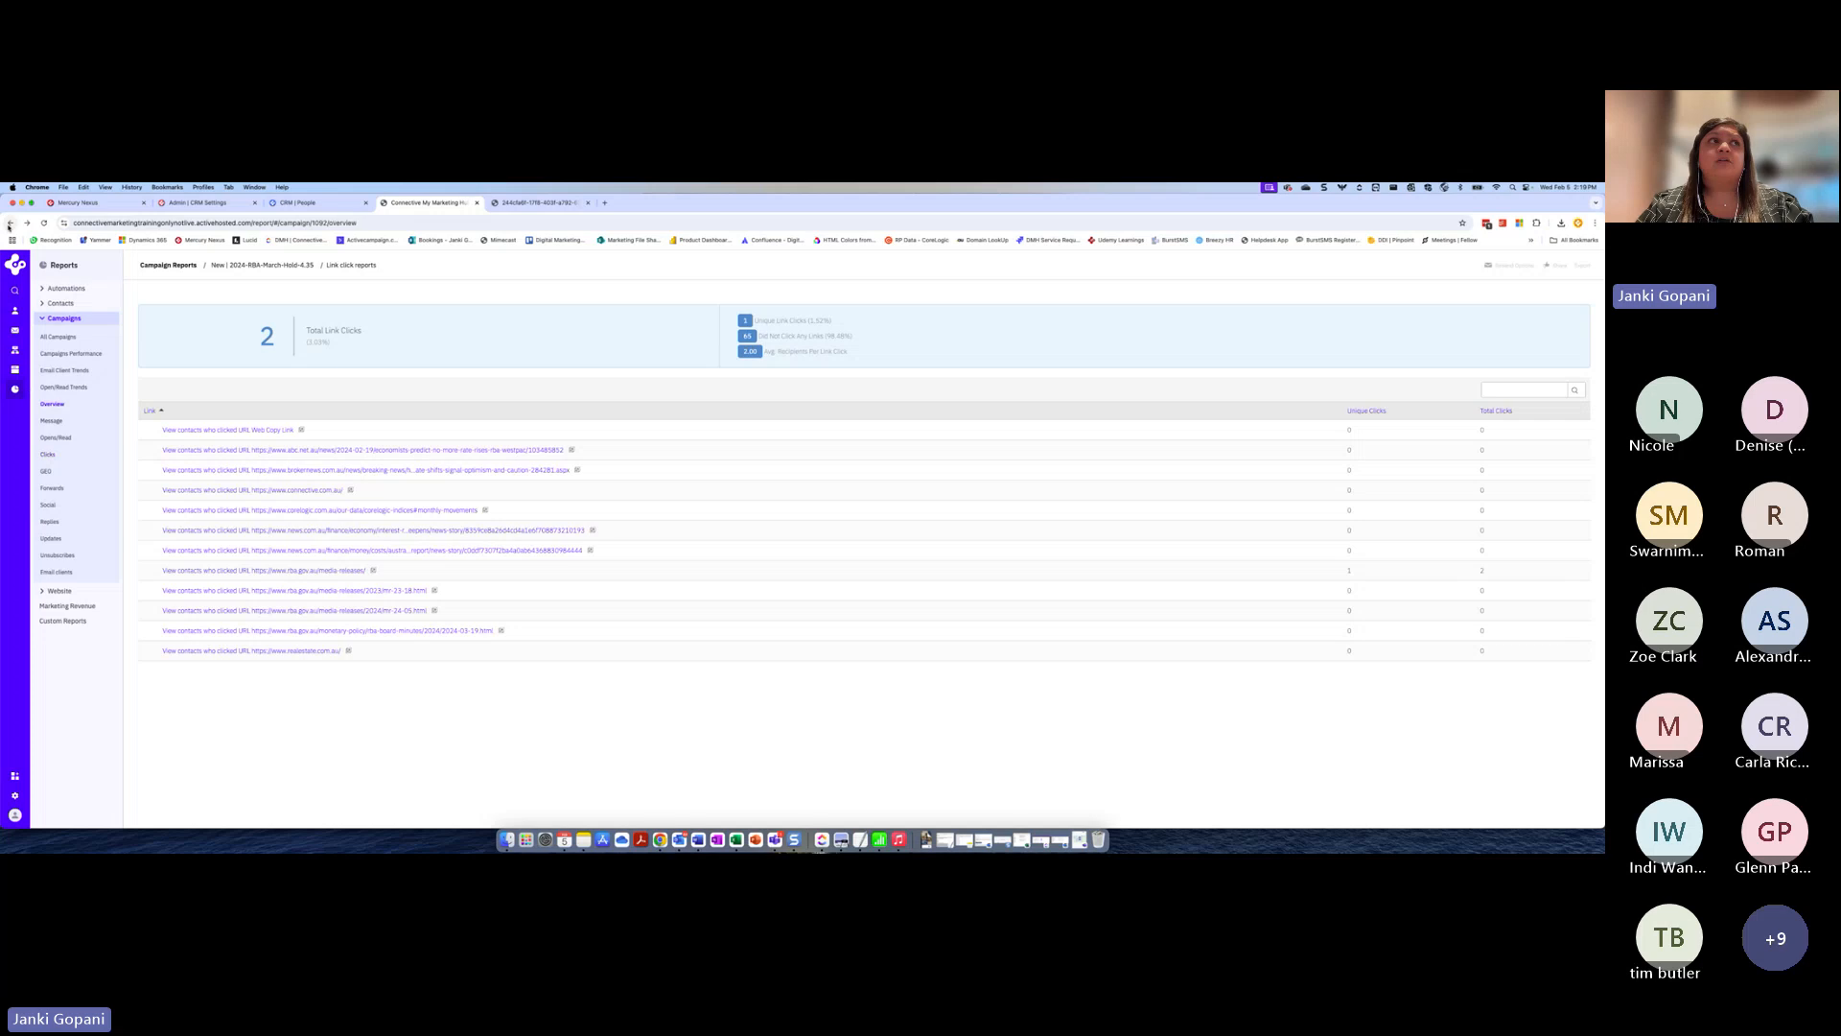
click(11, 223)
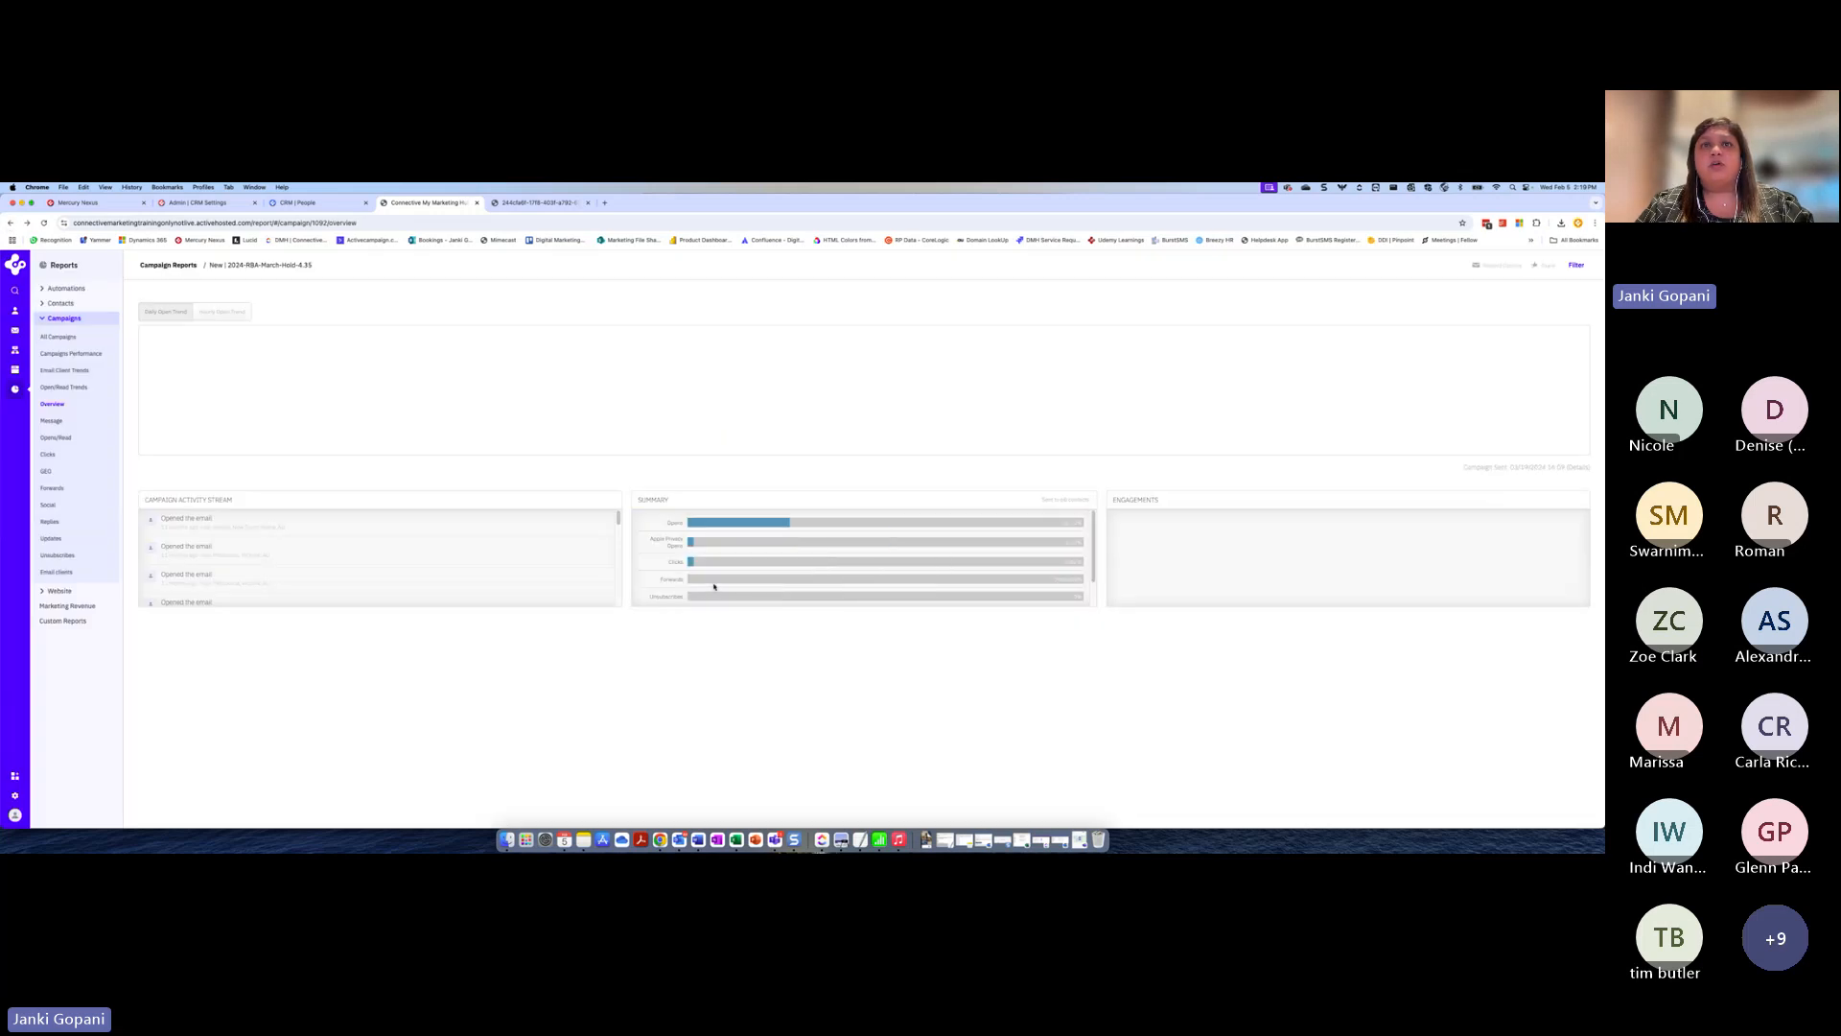
scroll(1089, 551, down, 2)
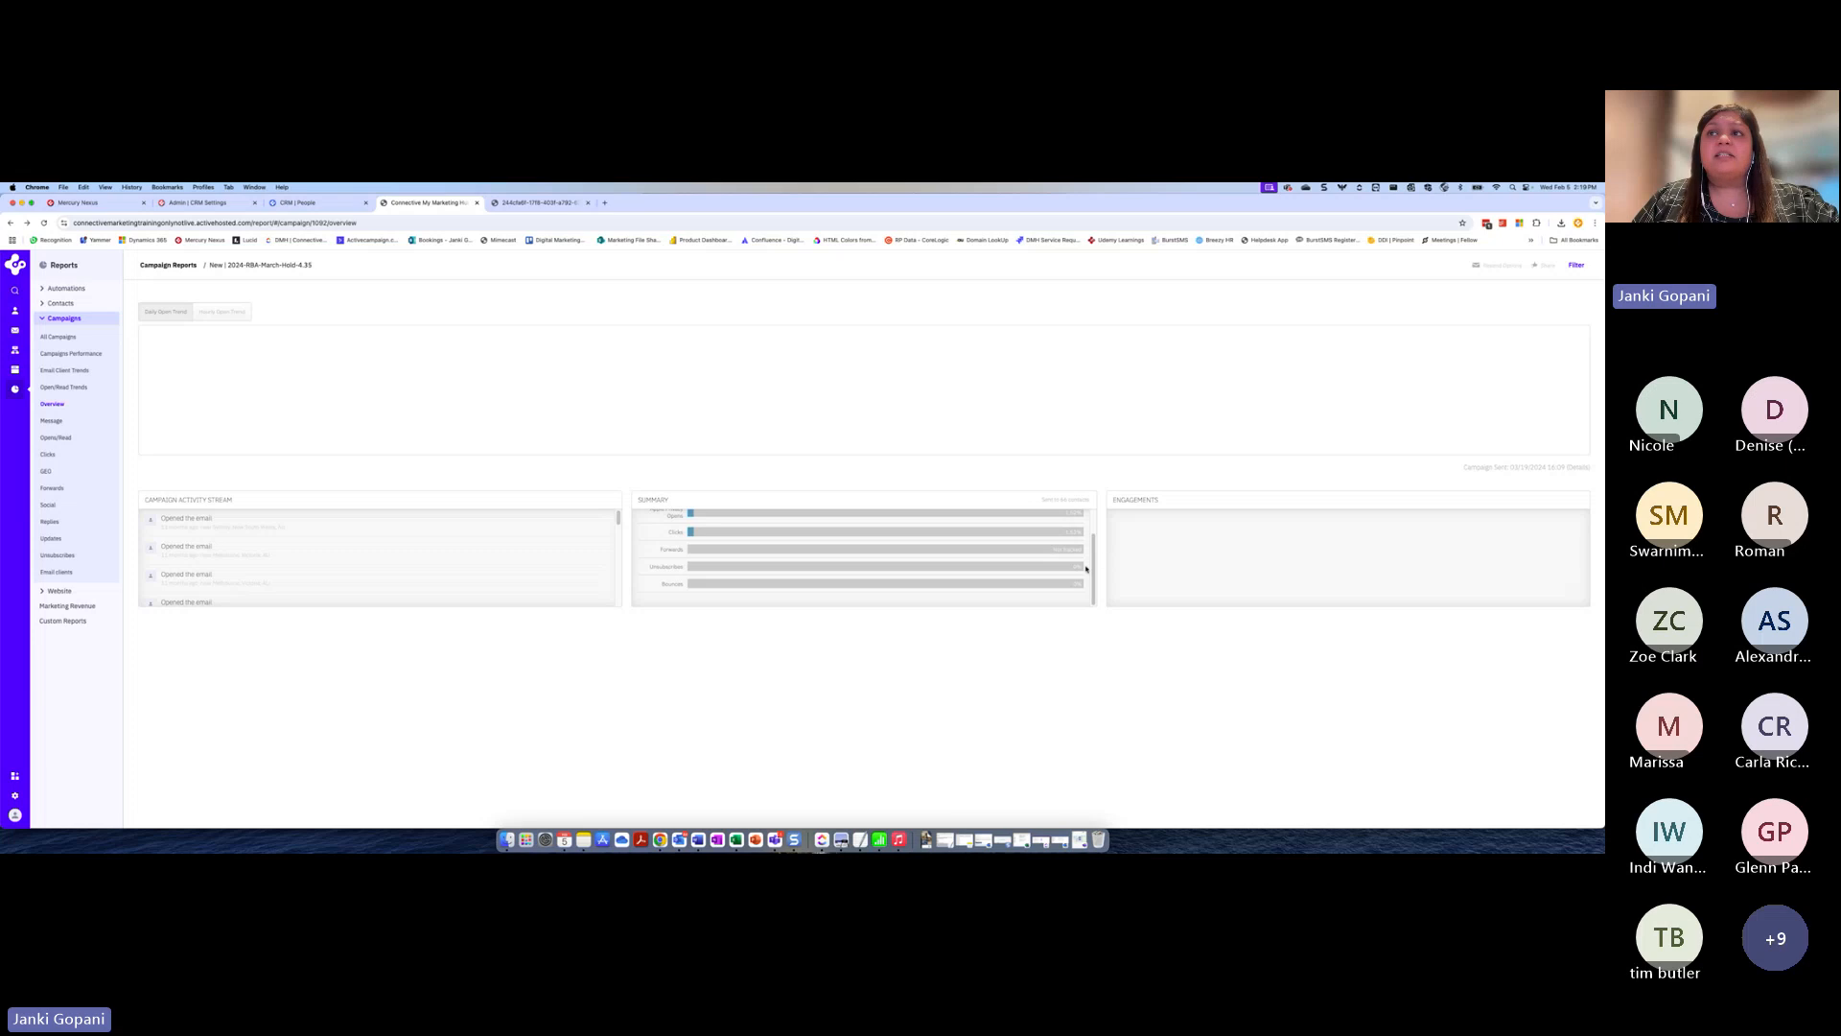
scroll(1085, 569, up, 2)
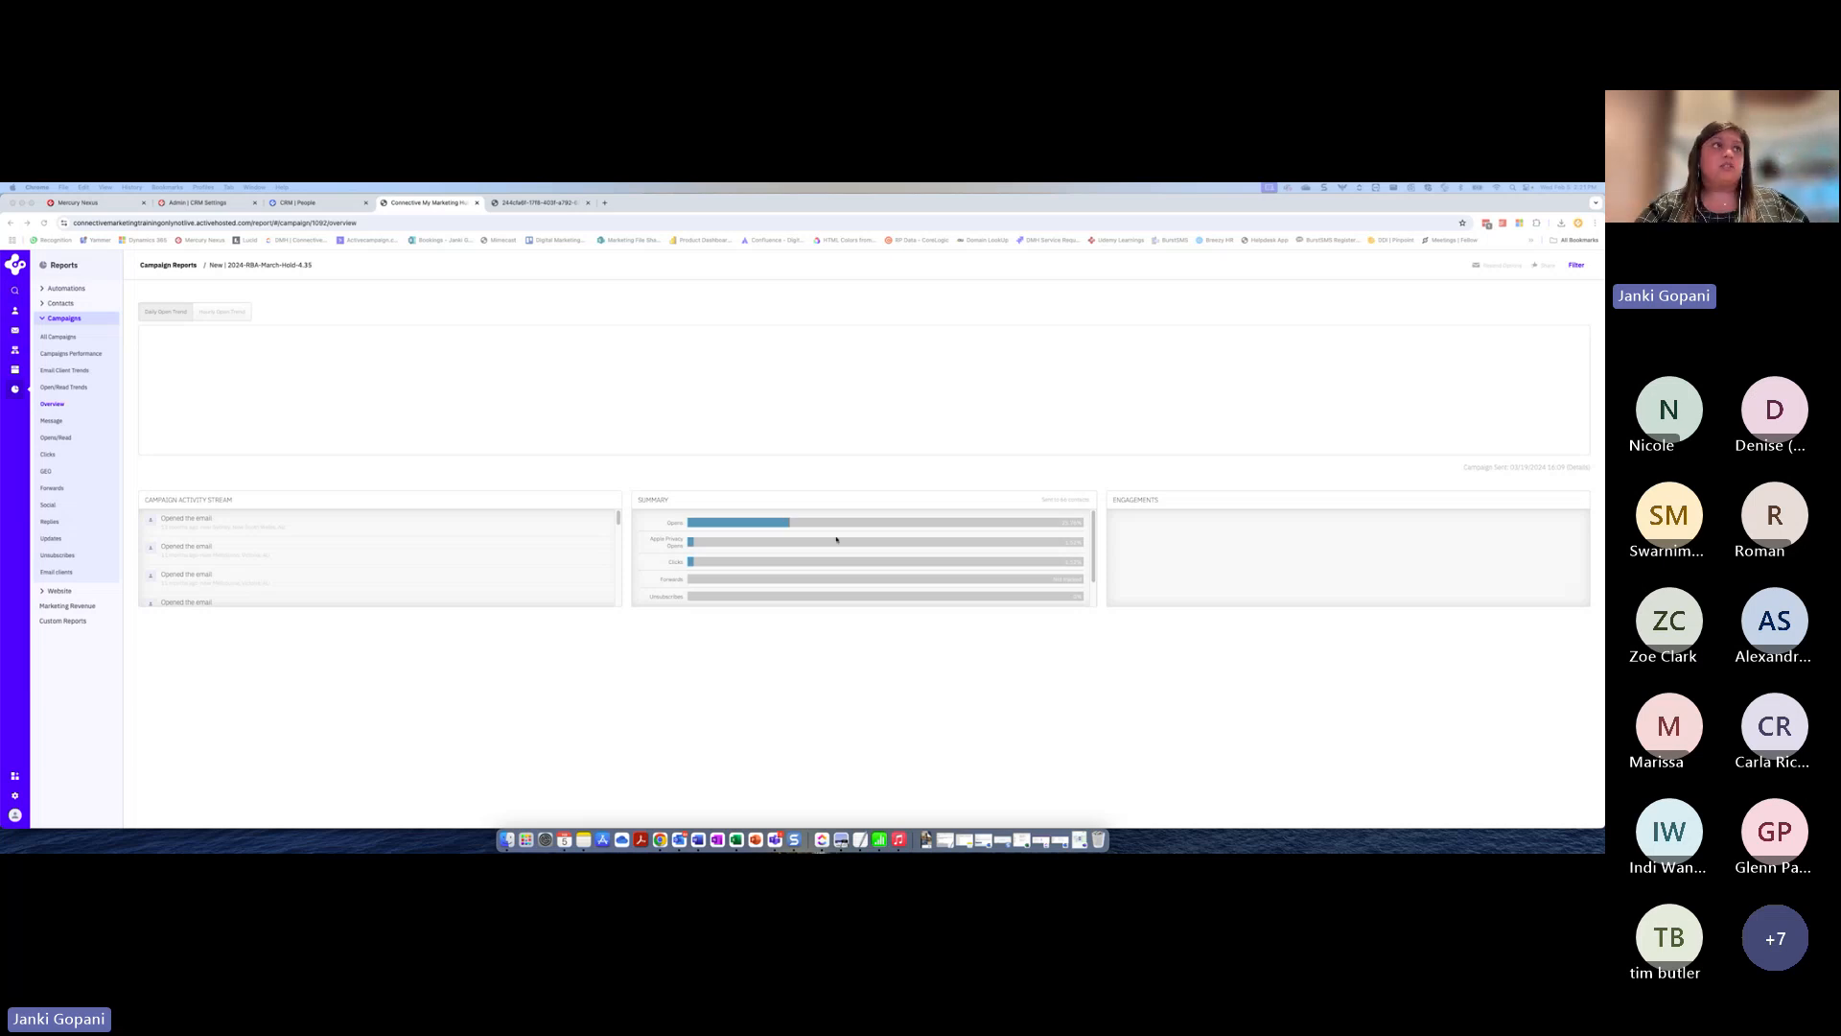
Reopen the "New Campaign" draft and choose to send it using custom conditions
click(15, 330)
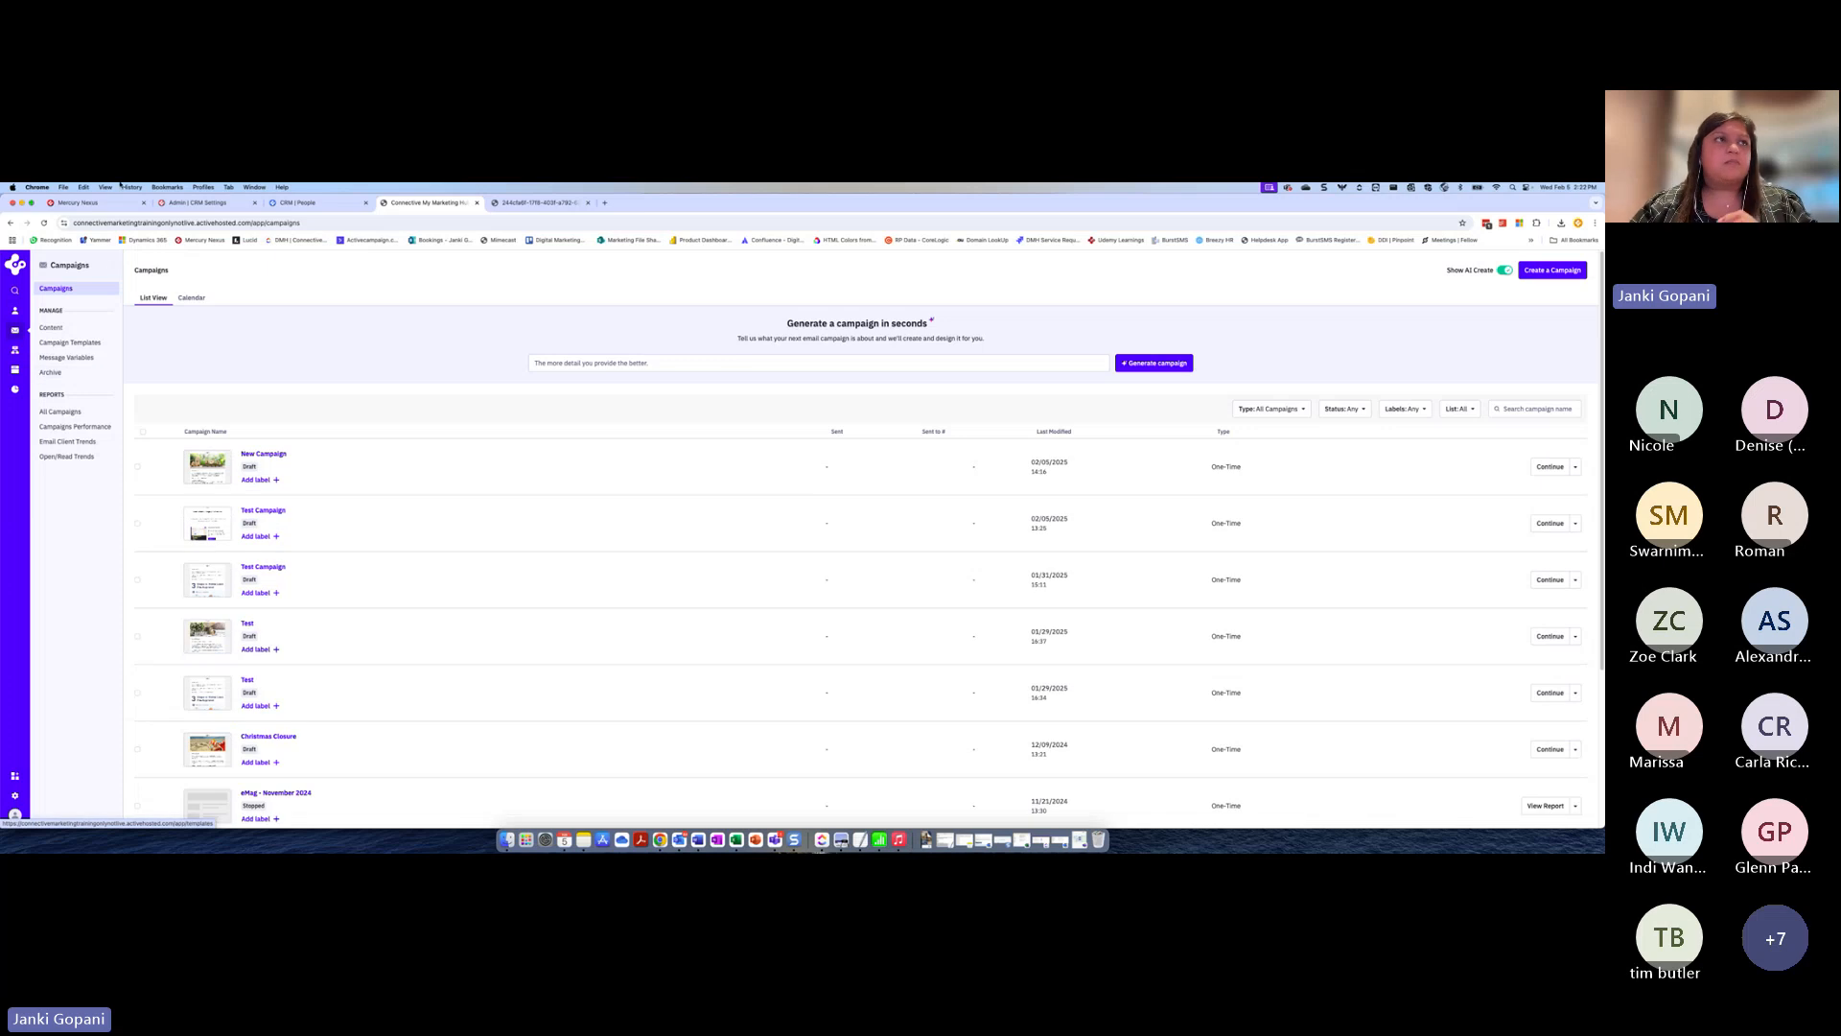
click(258, 456)
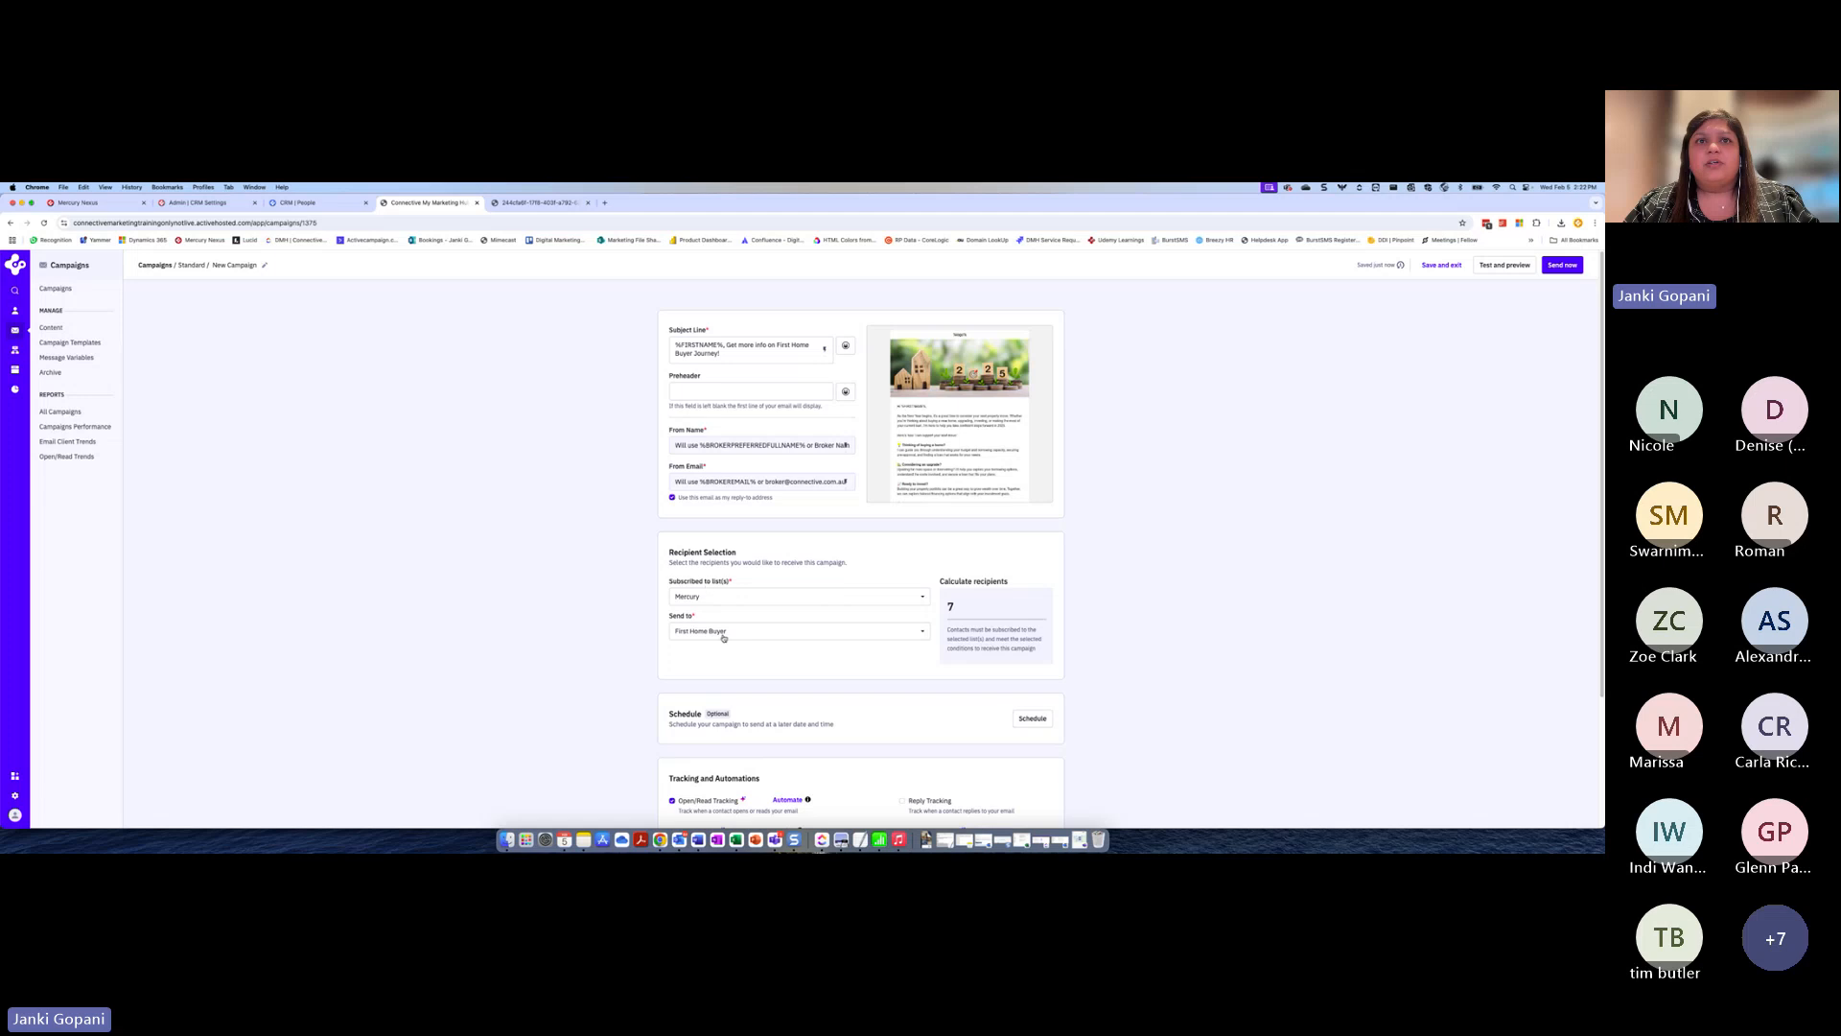
click(724, 635)
click(787, 734)
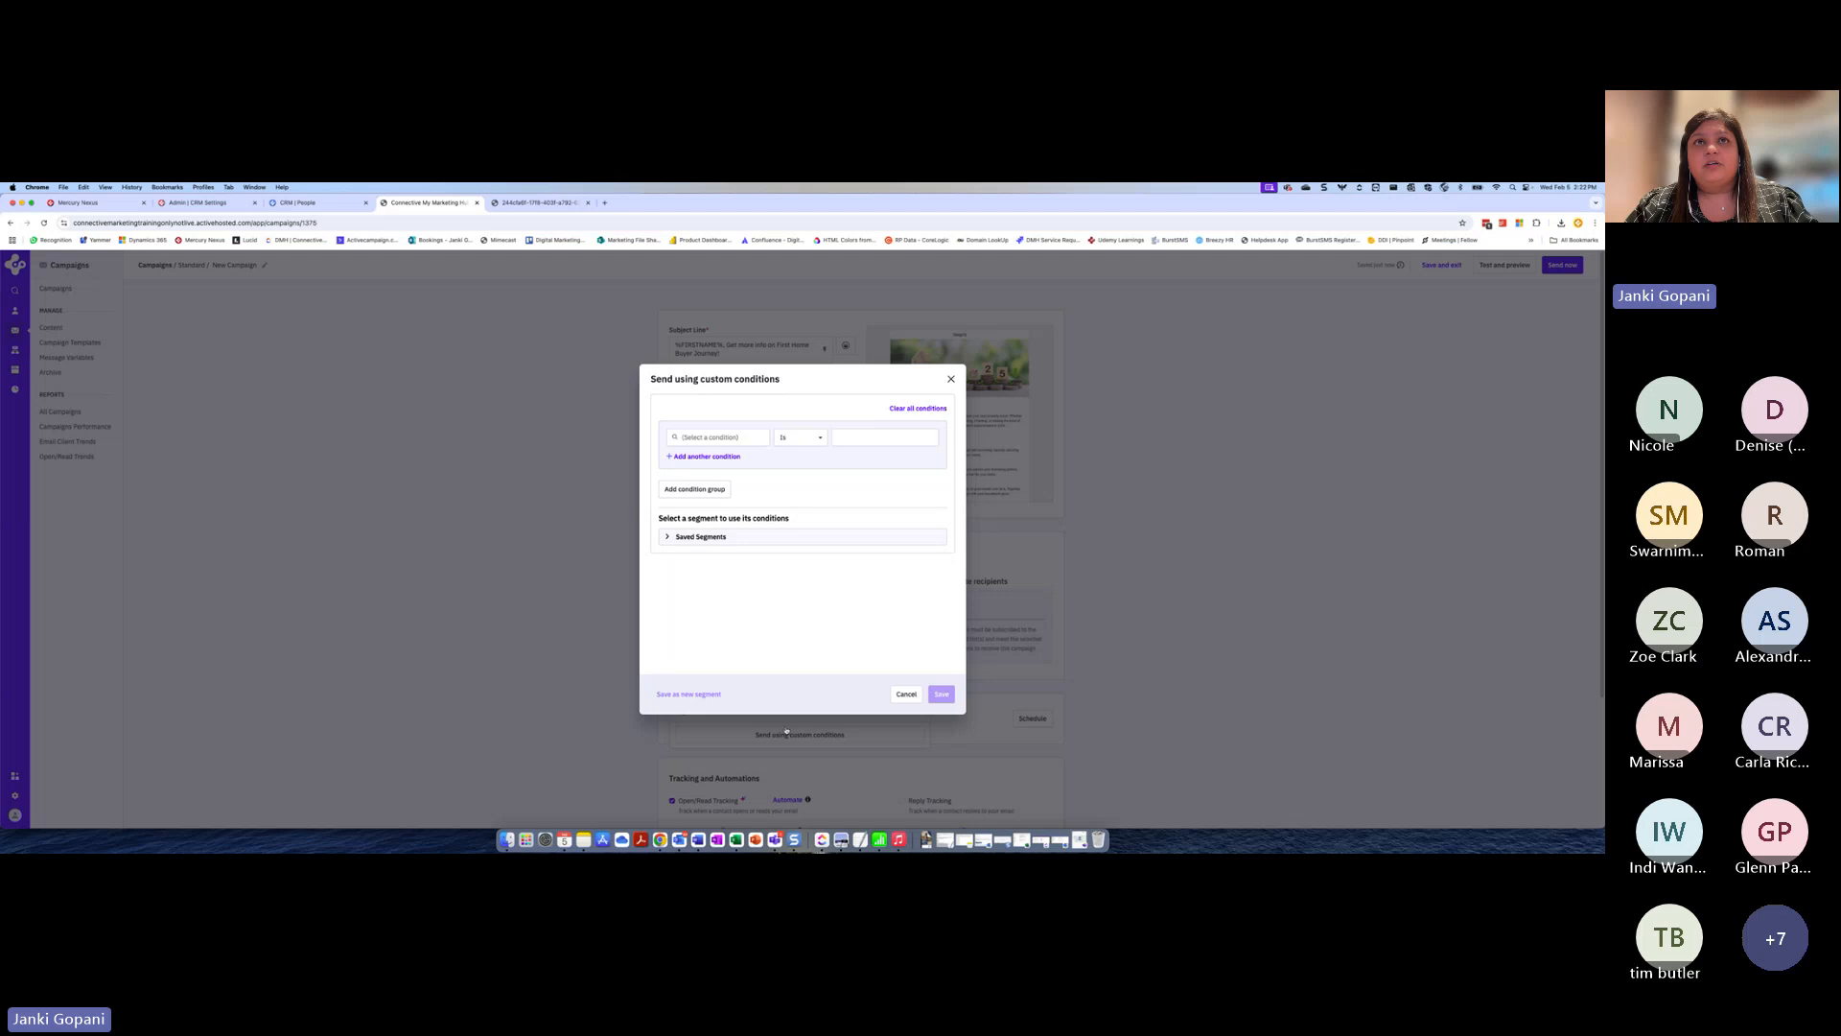
Set the custom recipient condition to 1_Lender is NAB
click(740, 438)
text(lender)
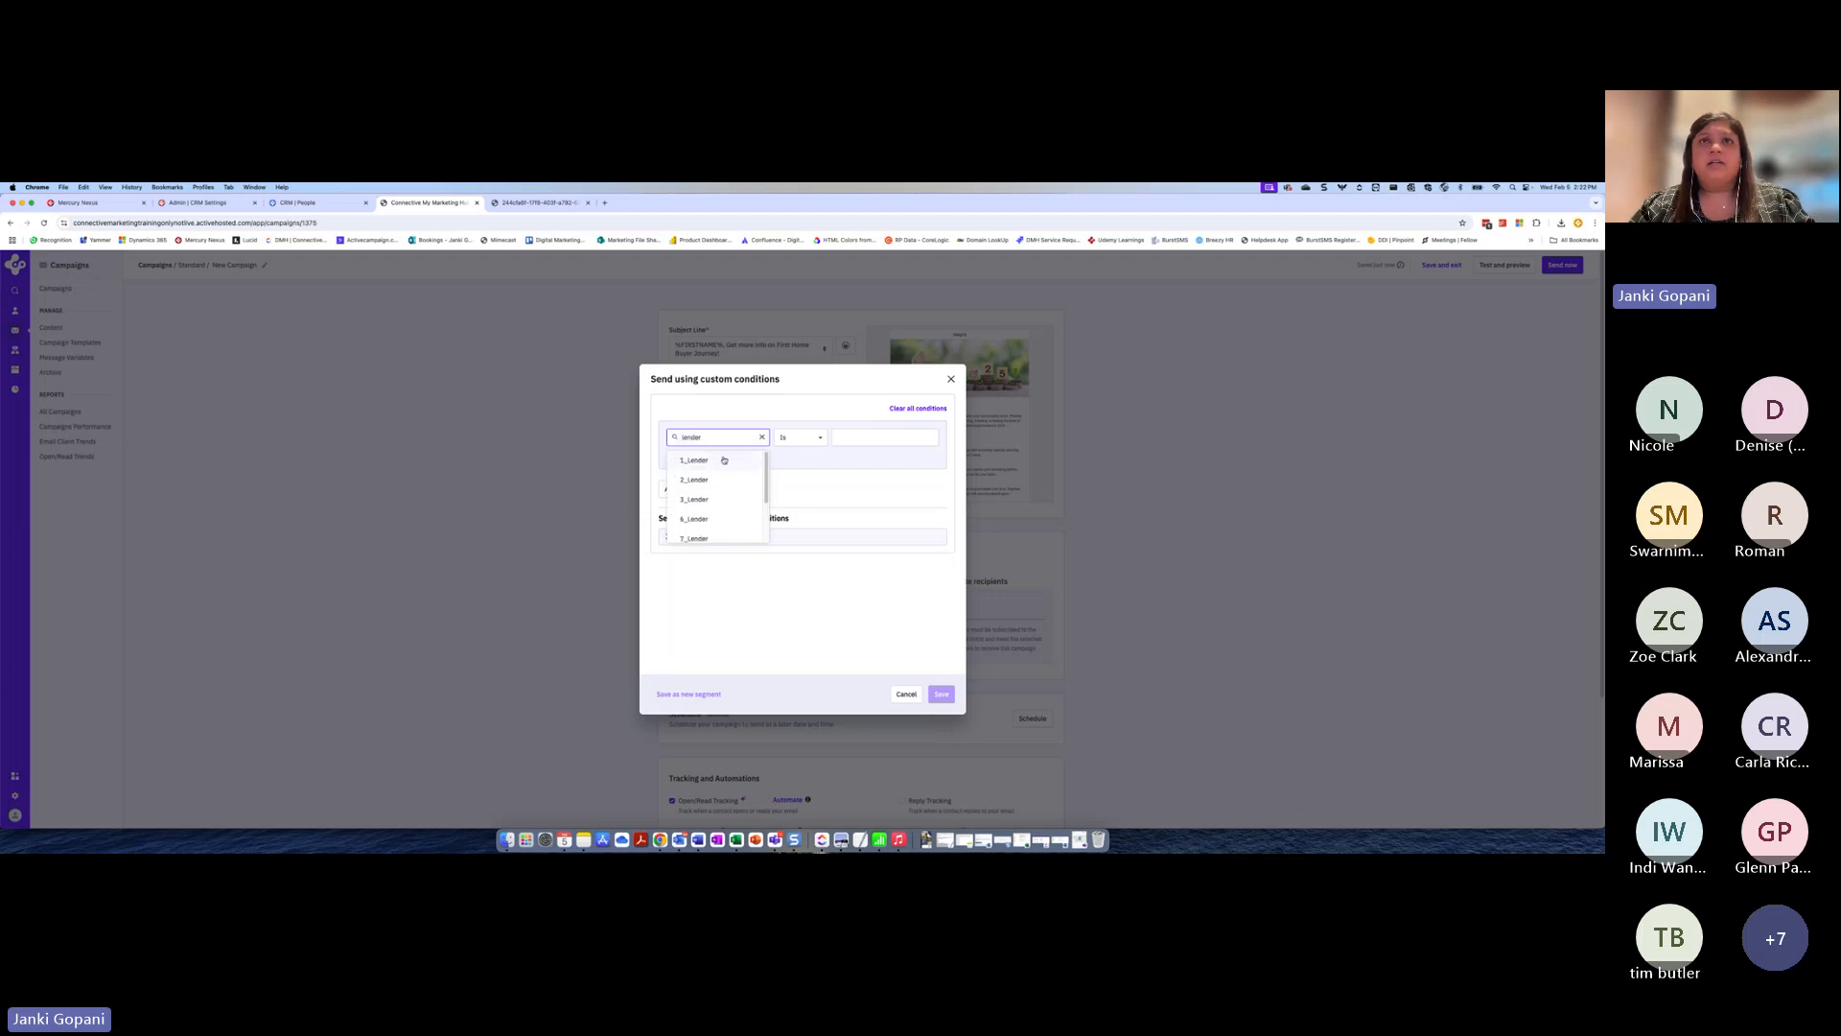
click(724, 460)
click(854, 436)
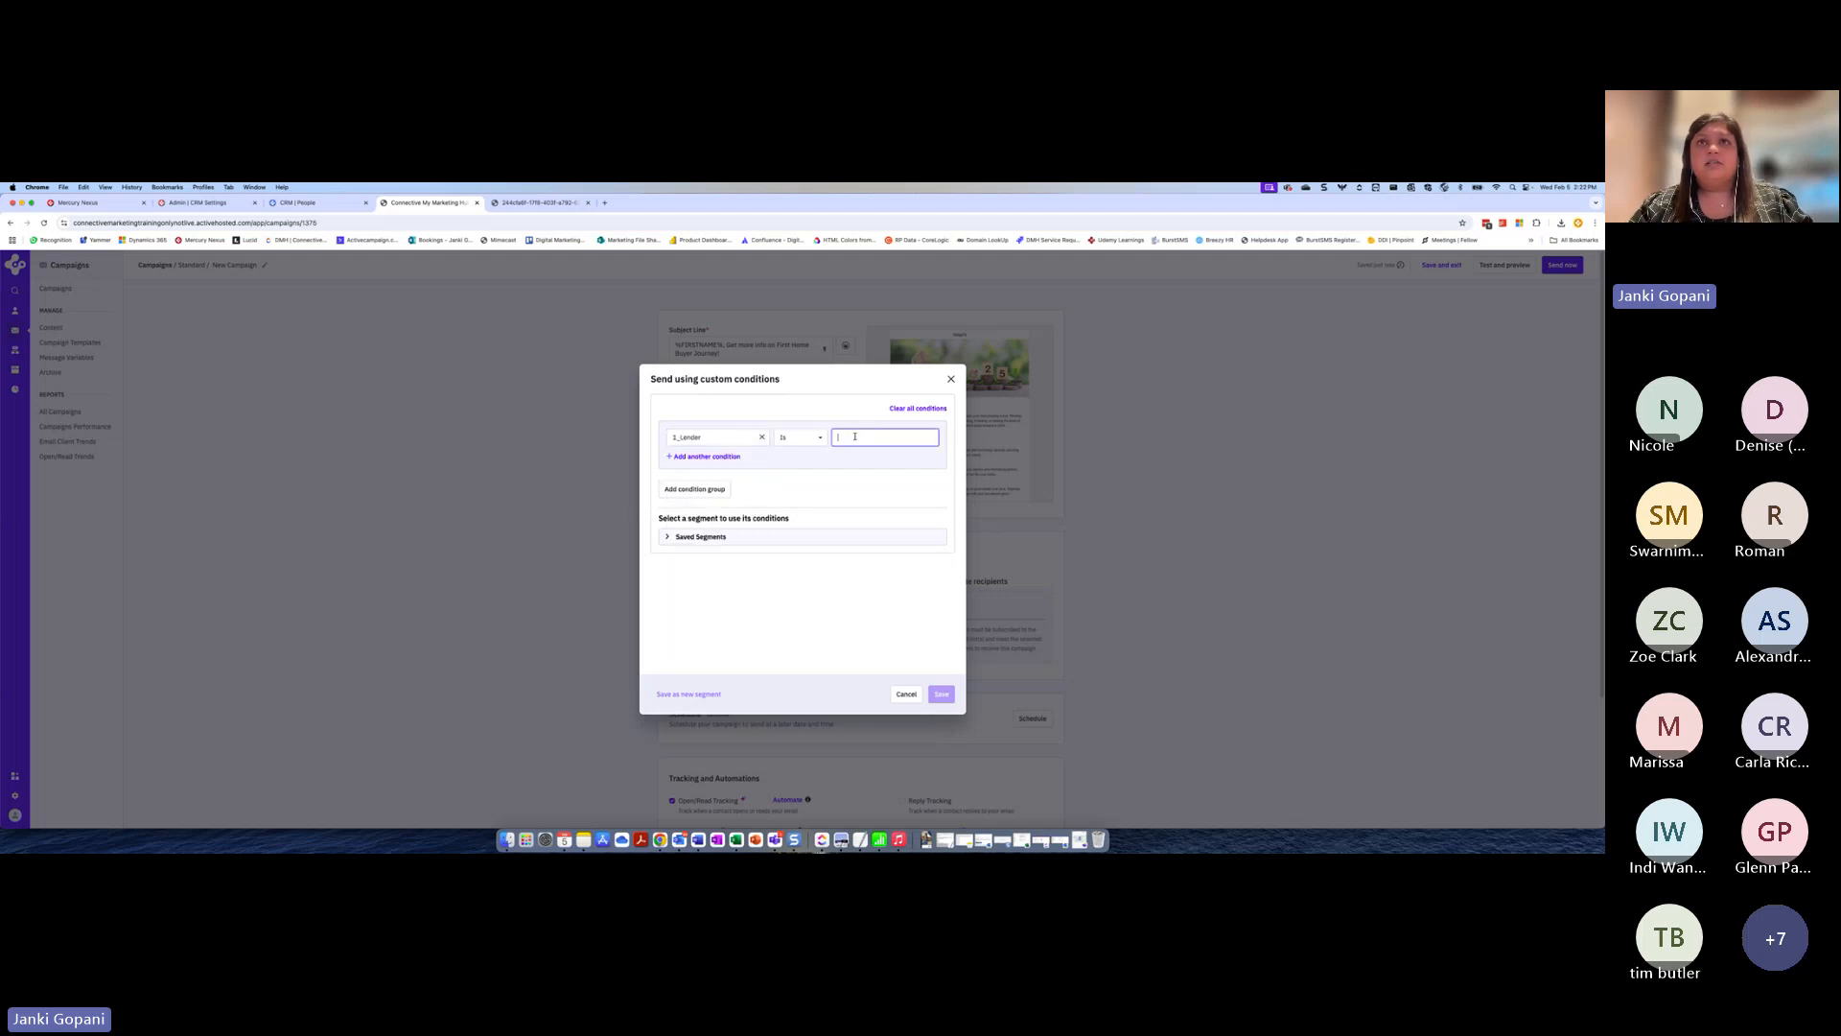
text(NAB)
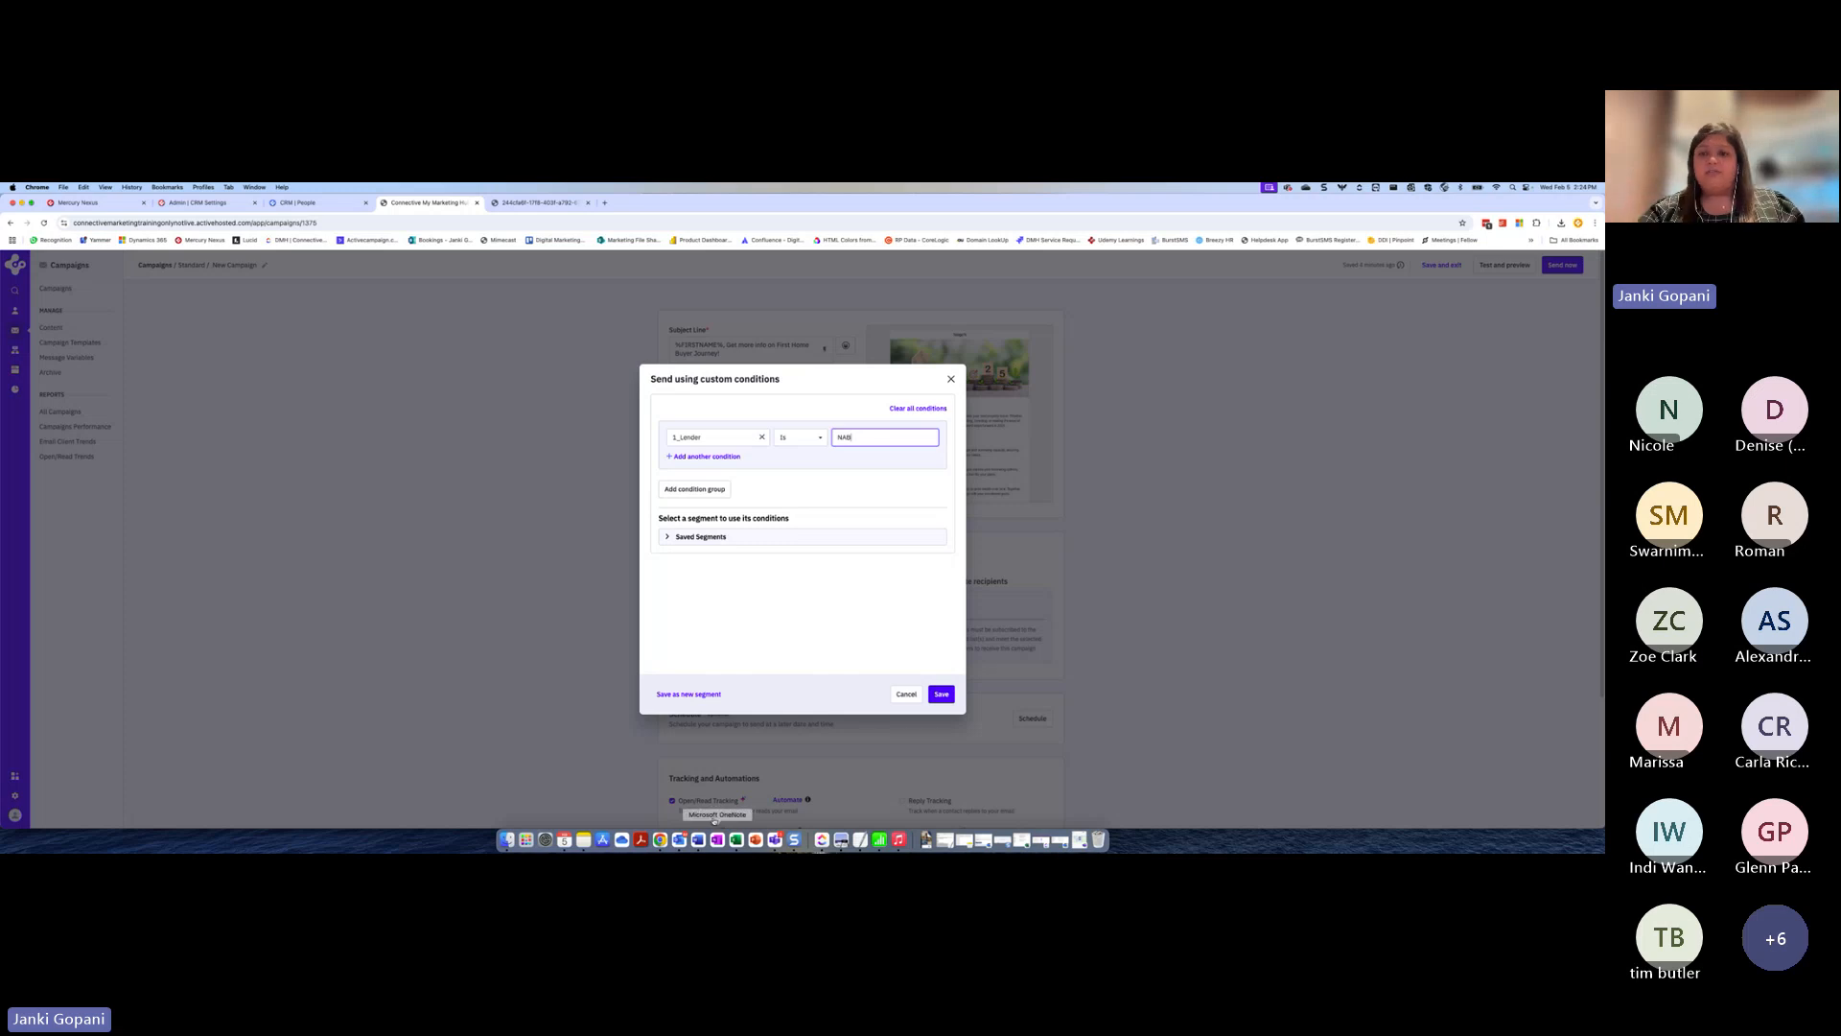
click(756, 840)
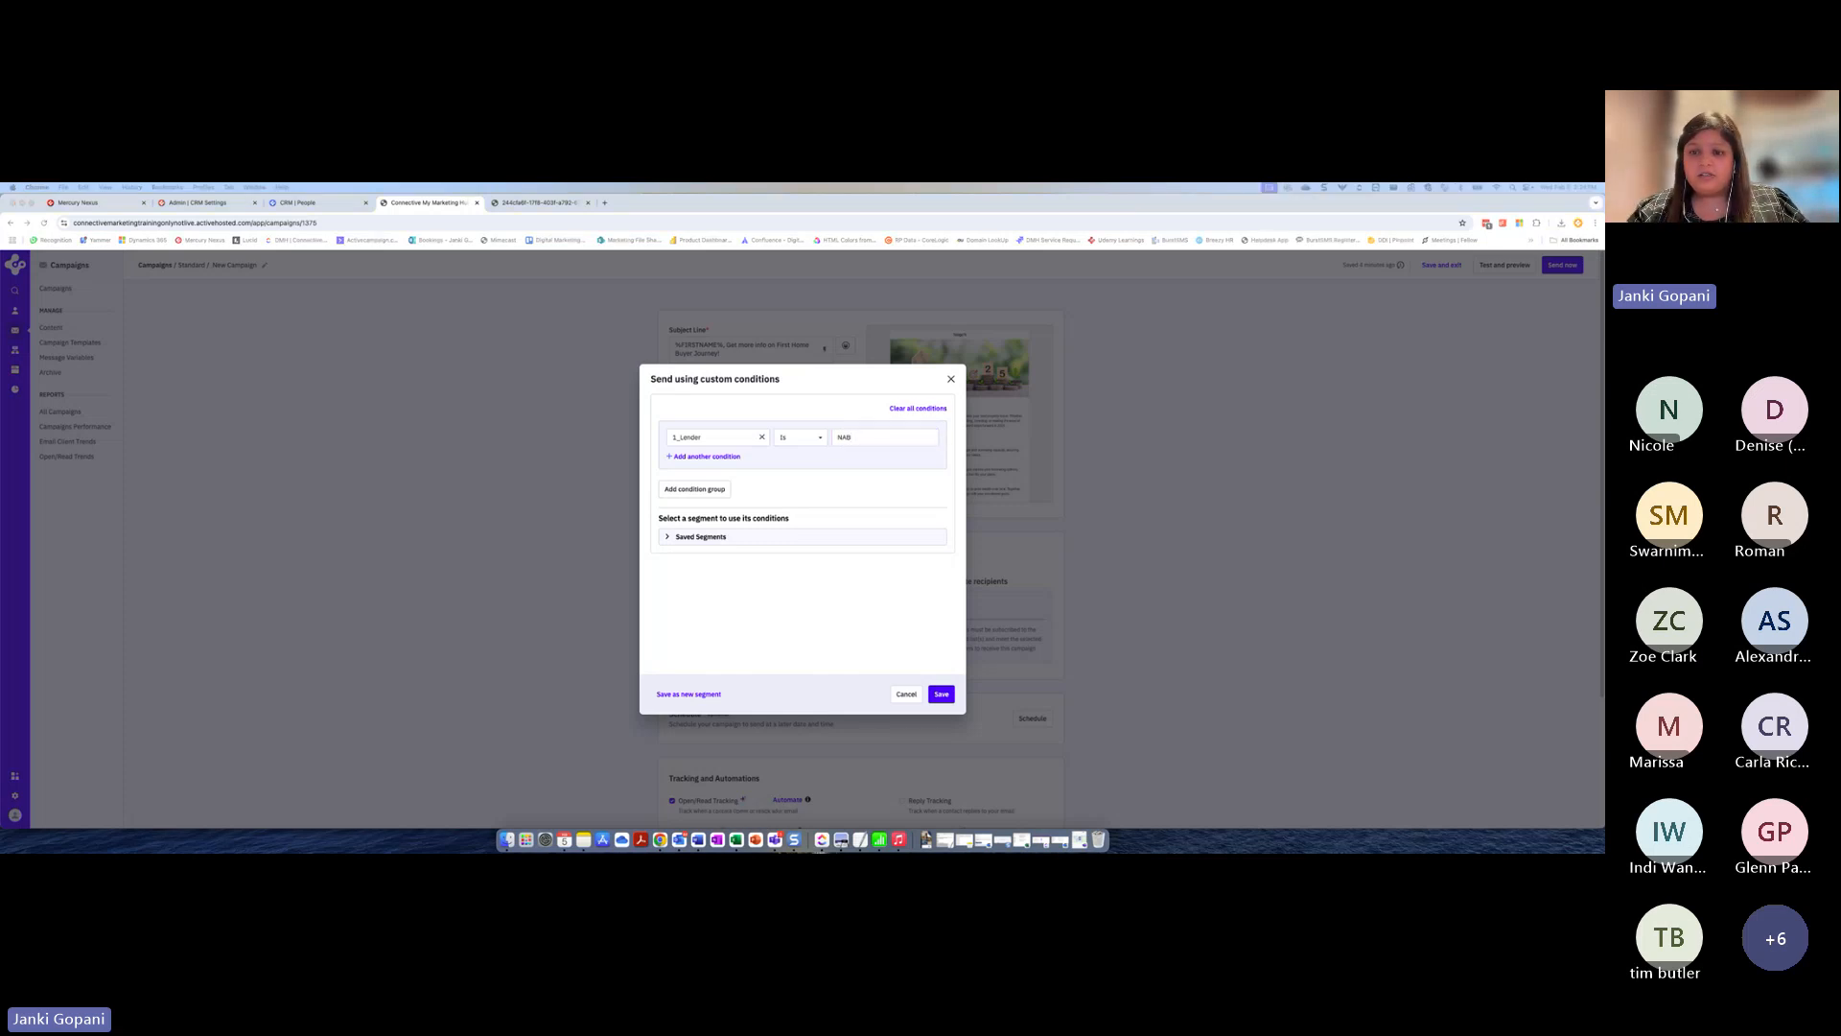